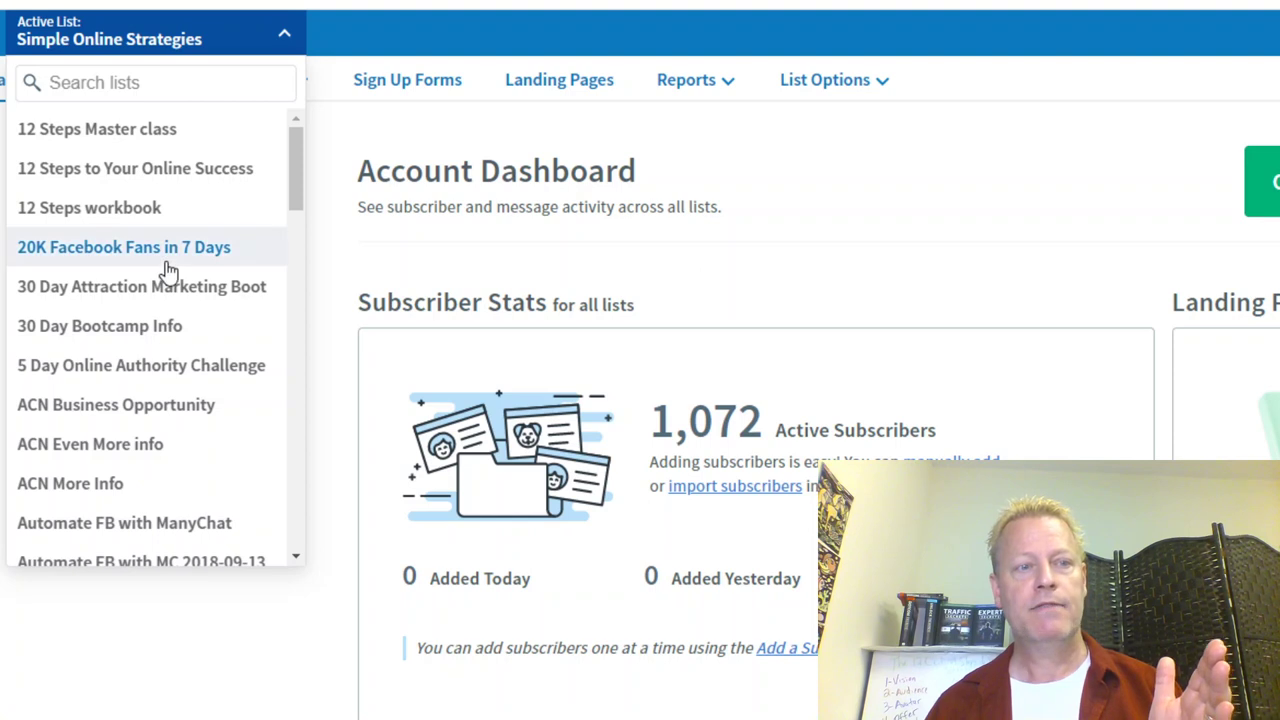
# Step: Choose '12 Steps to Your Online Success' as the active list on the Account Dashboard
pyautogui.scroll(5, 165, 270)
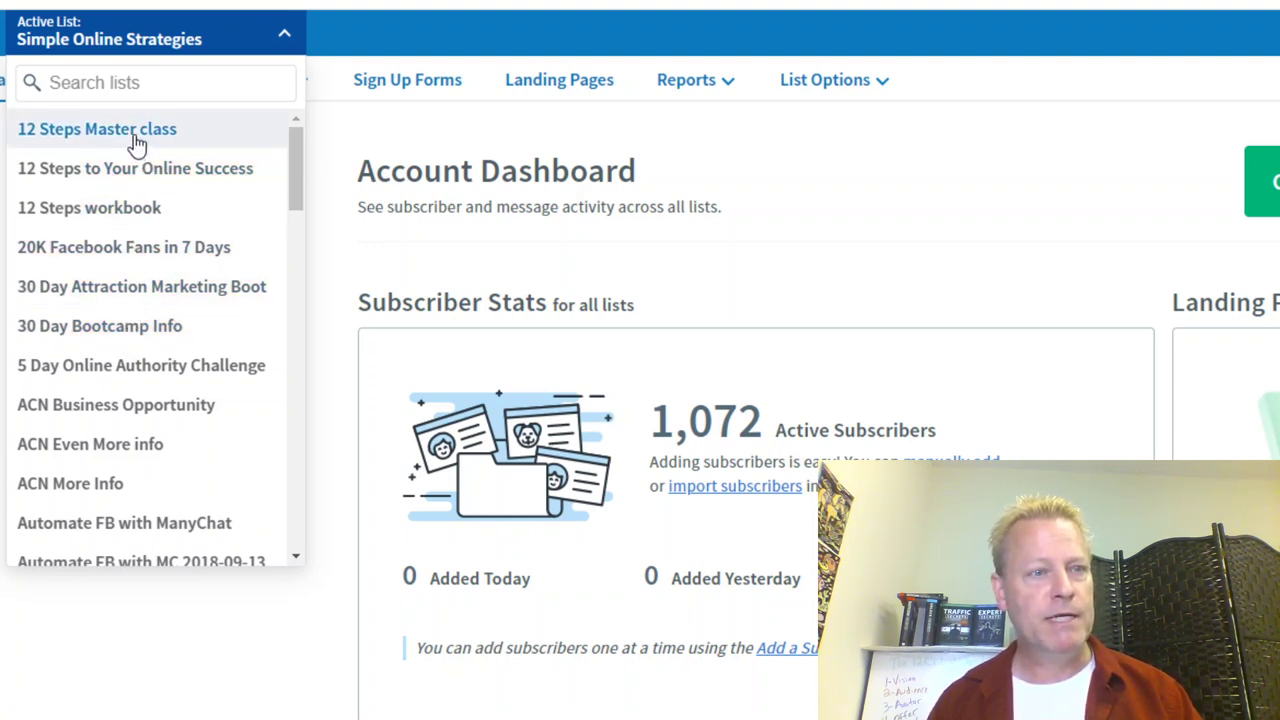
pyautogui.click(200, 170)
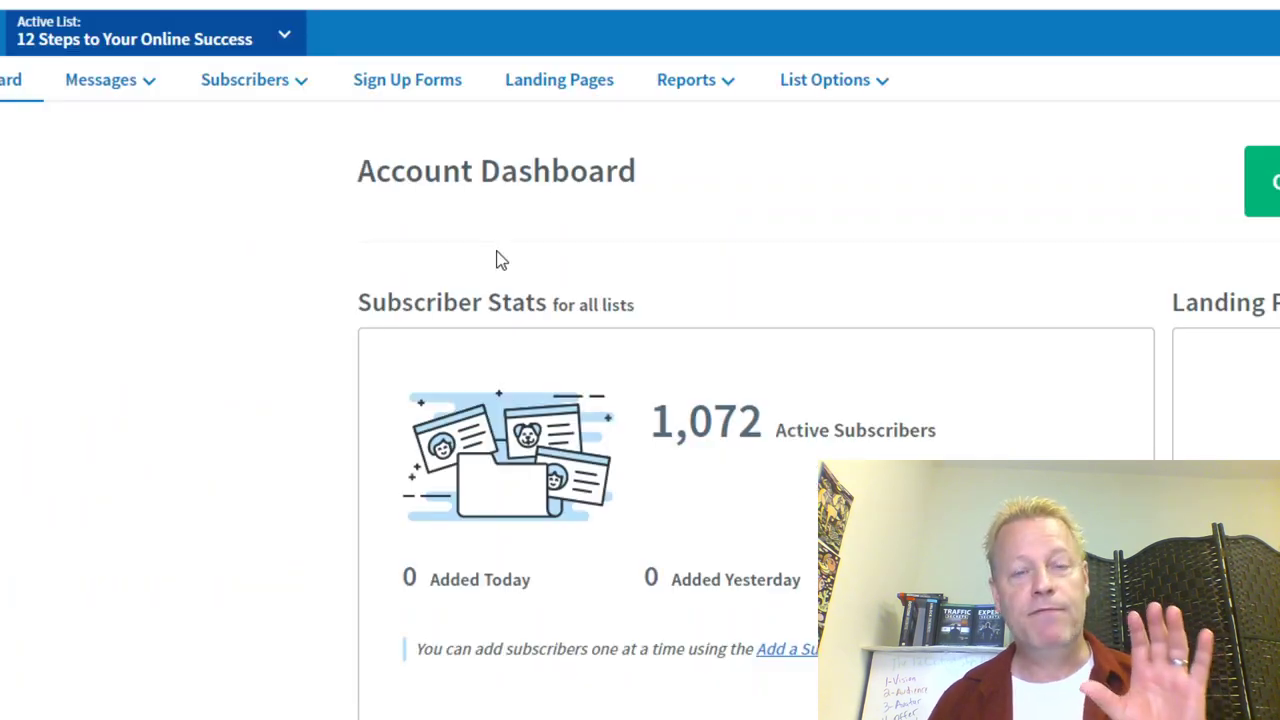
# Step: Go to Messages > Campaigns for 12 Steps to Your Online Success and open the Welcome campaign
pyautogui.scroll(-4, 640, 360)
pyautogui.scroll(-2, 780, 603)
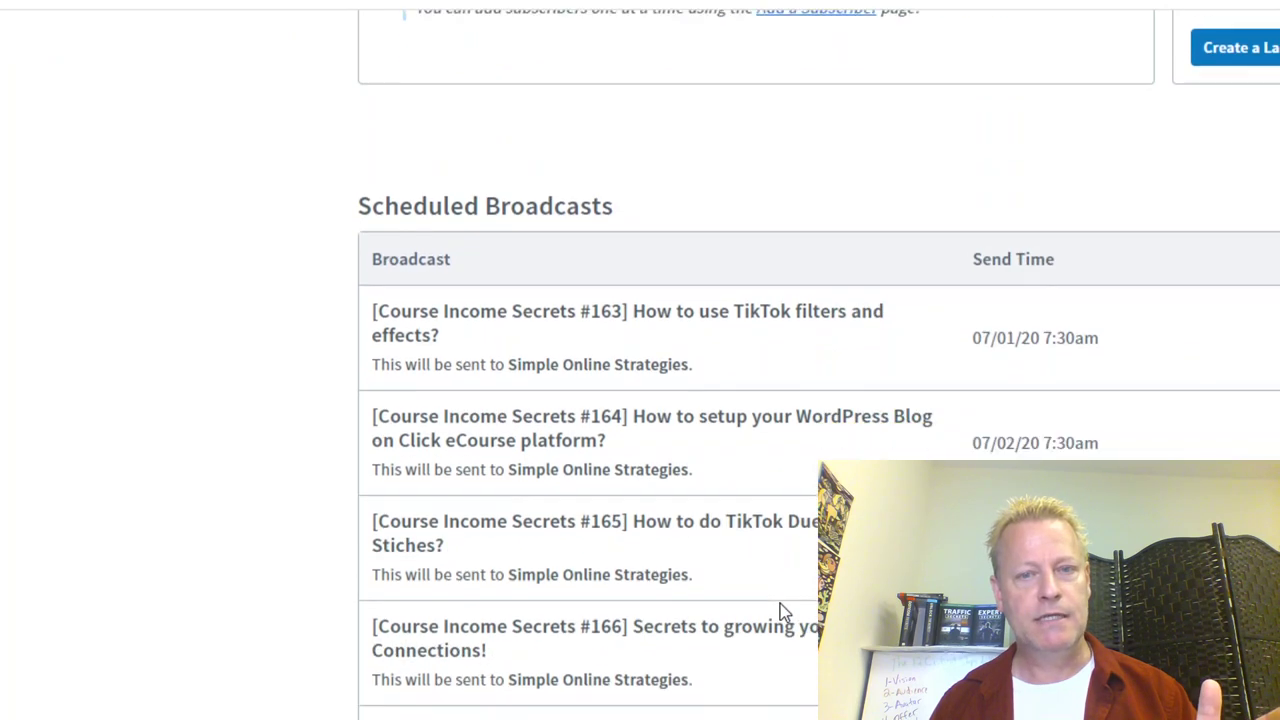
pyautogui.scroll(6, 780, 603)
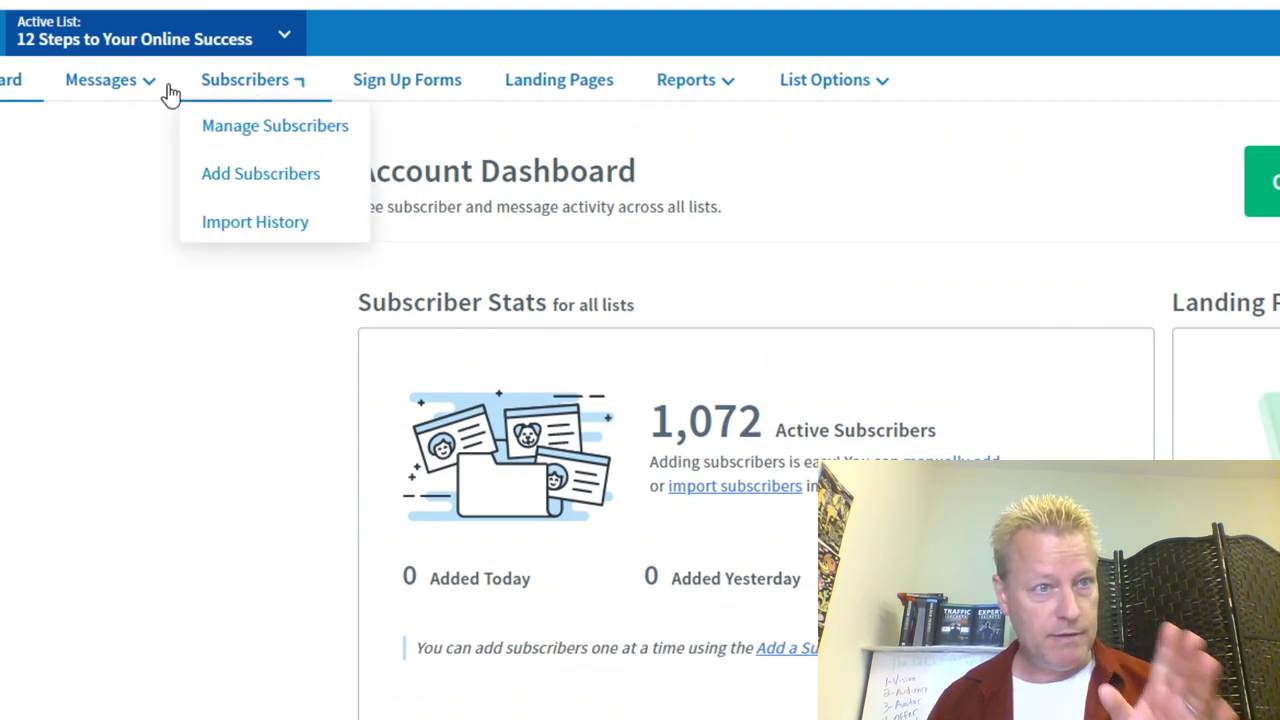
pyautogui.moveTo(133, 90)
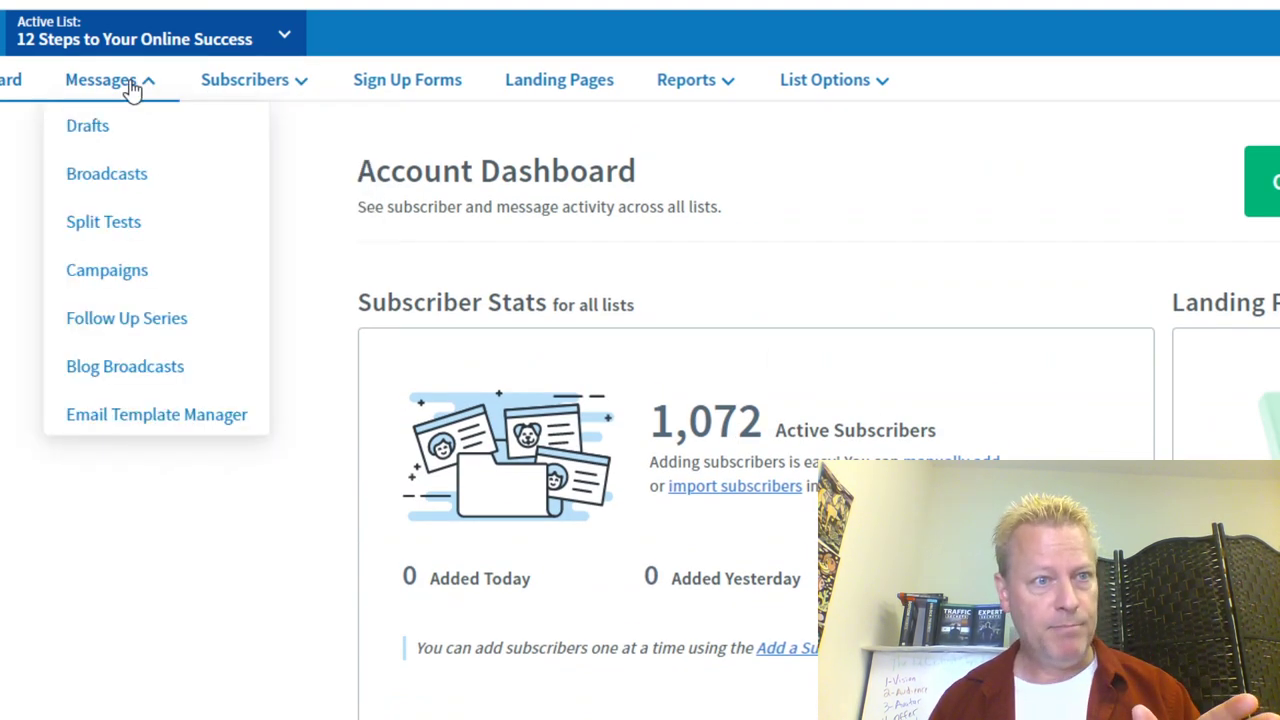
pyautogui.click(129, 274)
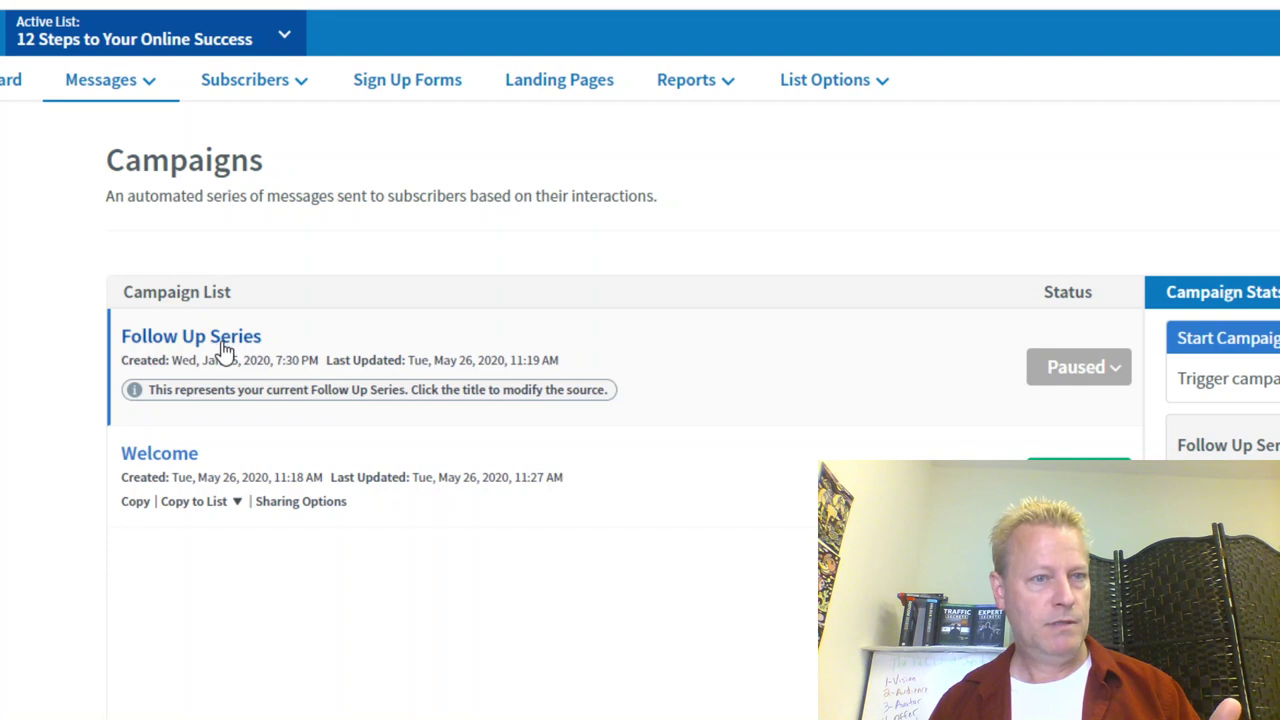
pyautogui.click(180, 455)
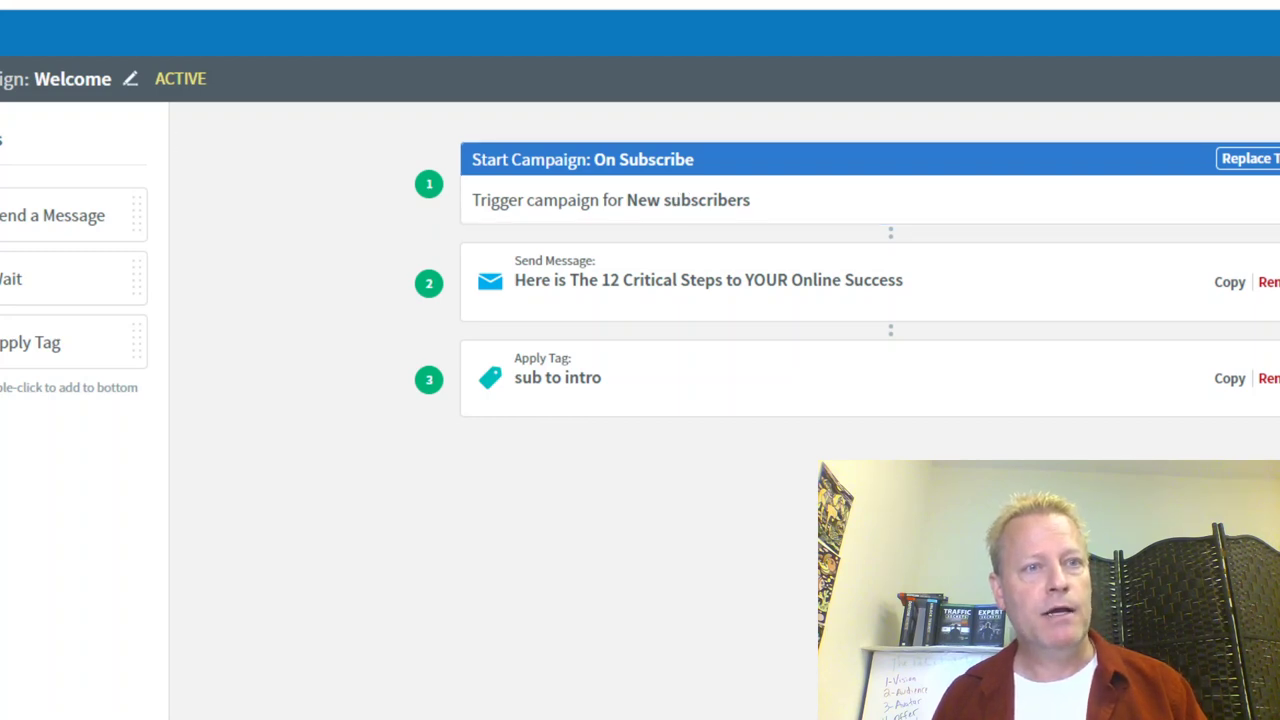
# Step: Load the Divi WordPress site in a new browser tab by entering its address
pyautogui.hotkey('ctrl', 't')
pyautogui.write('jeanser')
pyautogui.press('Escape')
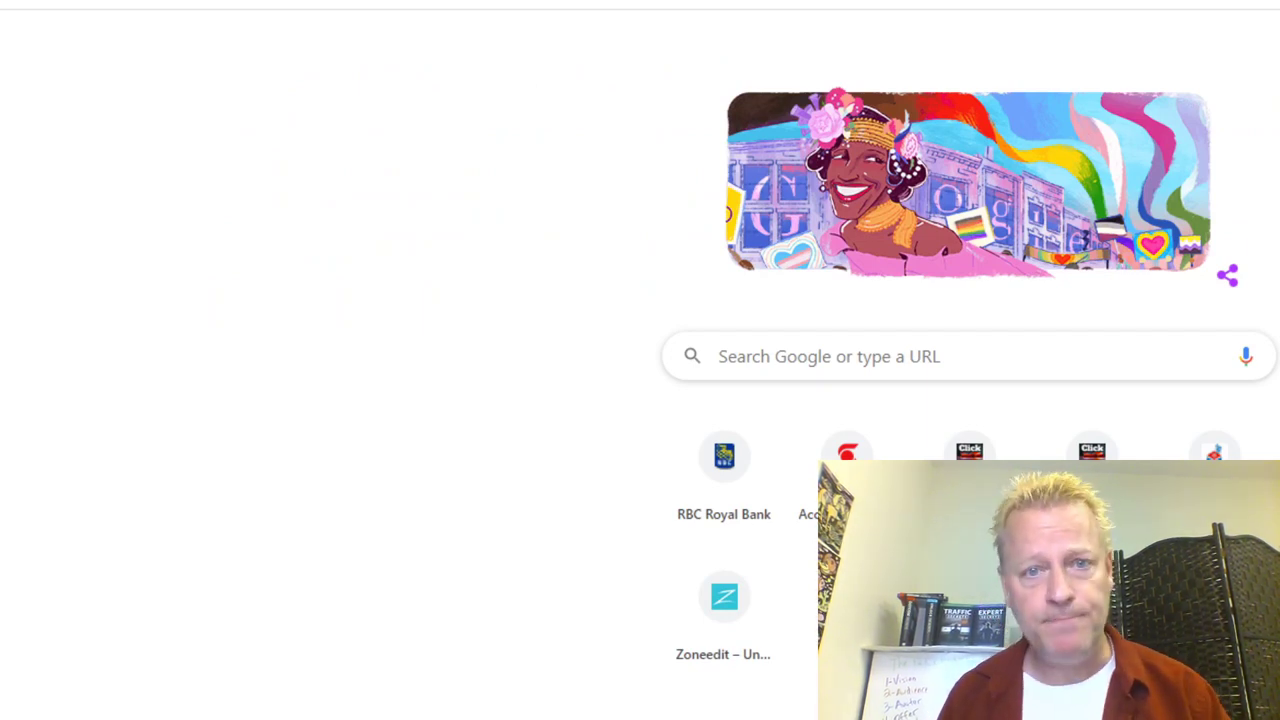
pyautogui.press('Return')
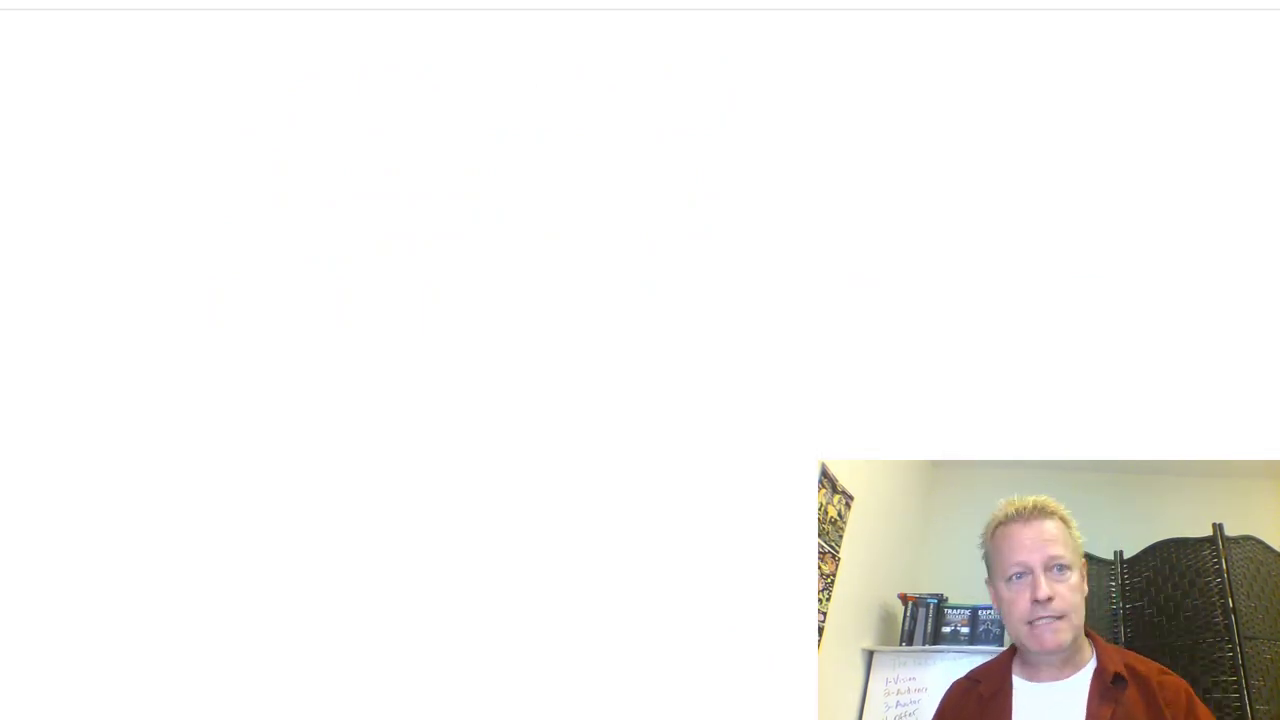
# Step: Scroll the Divi homepage blog list to find the Top 10 Simple Online Strategies ebook image
pyautogui.scroll(-6, 809, 491)
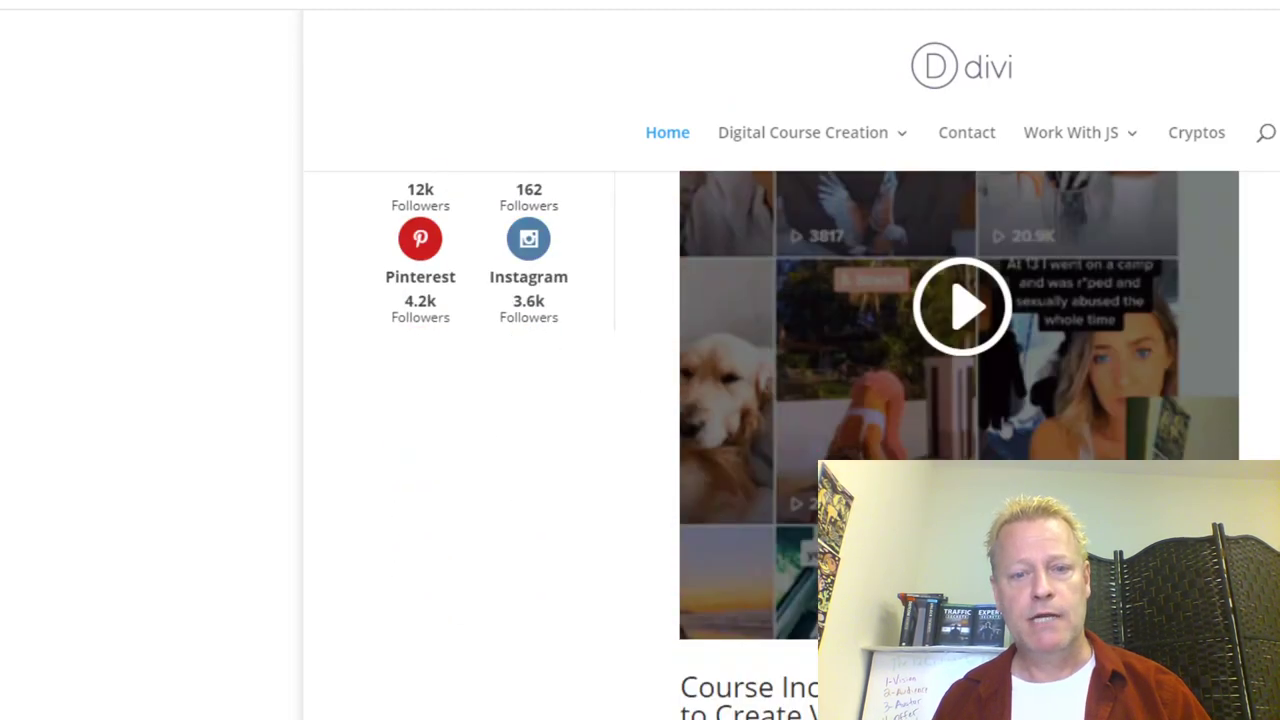
pyautogui.scroll(-15, 809, 491)
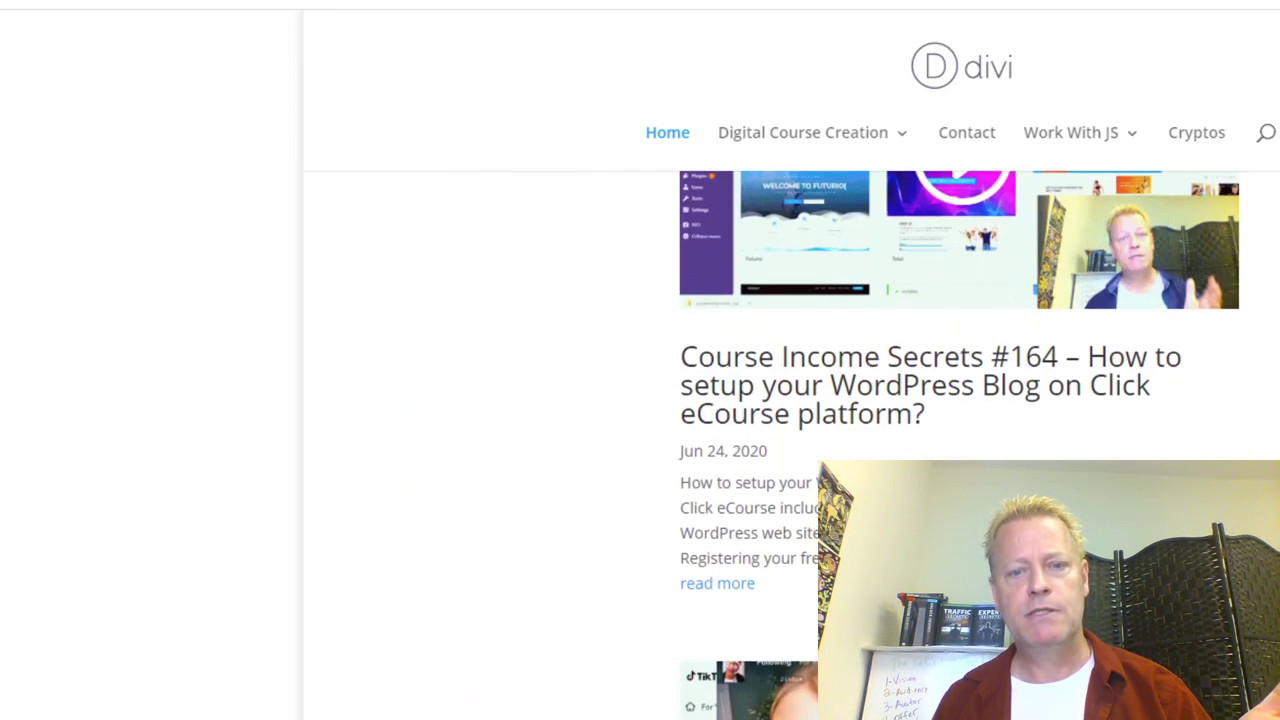
pyautogui.scroll(-10, 809, 491)
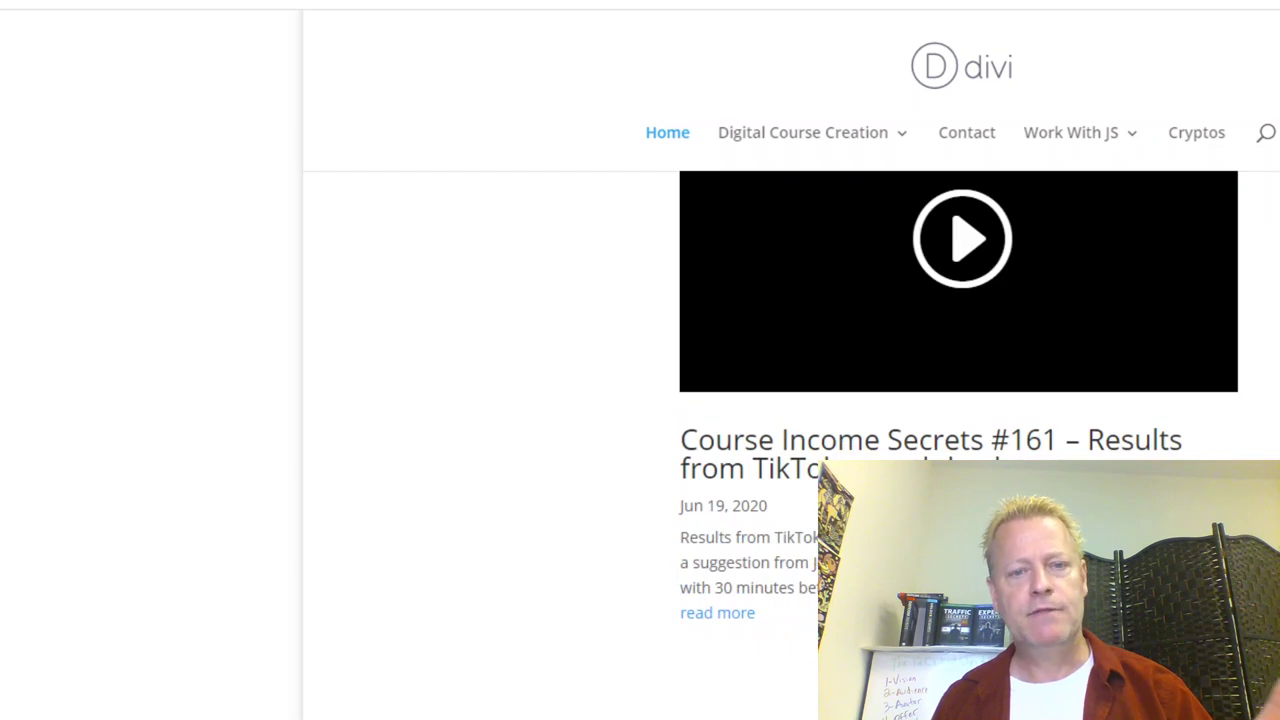
pyautogui.scroll(6, 809, 491)
pyautogui.scroll(-2, 809, 491)
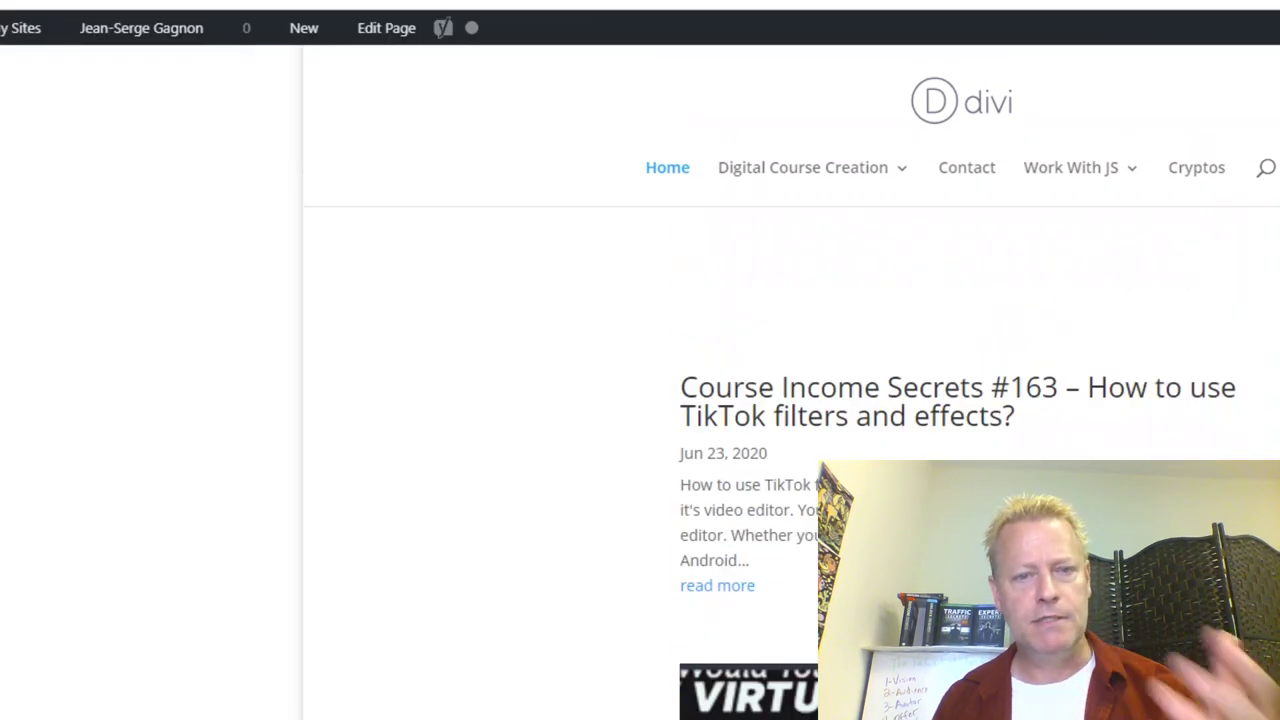
pyautogui.scroll(1, 809, 491)
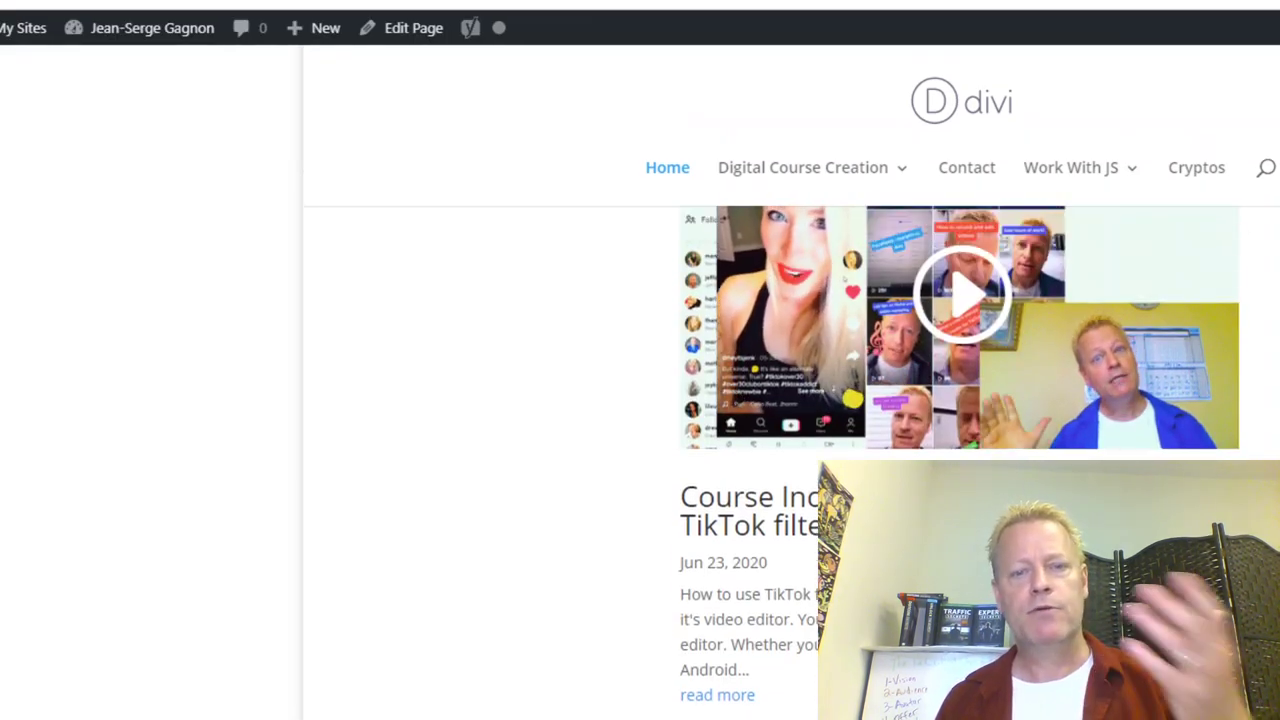
pyautogui.scroll(2, 809, 491)
pyautogui.scroll(8, 959, 462)
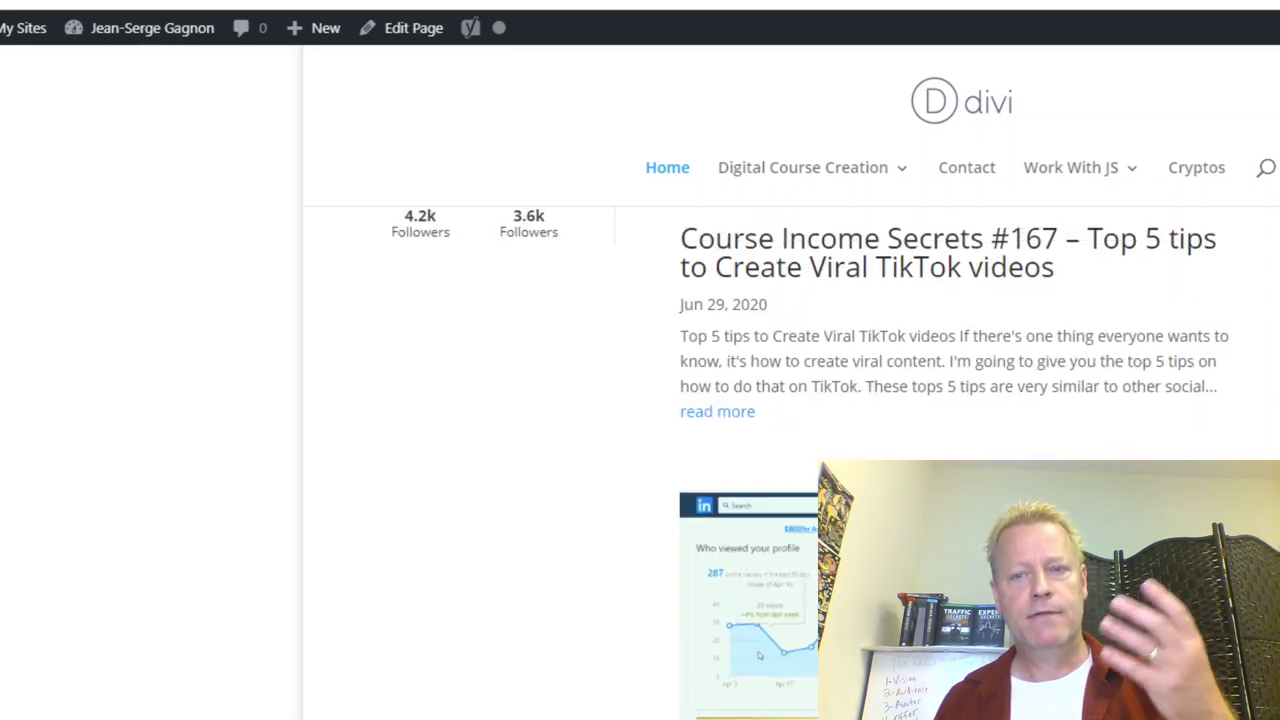
pyautogui.scroll(4, 959, 462)
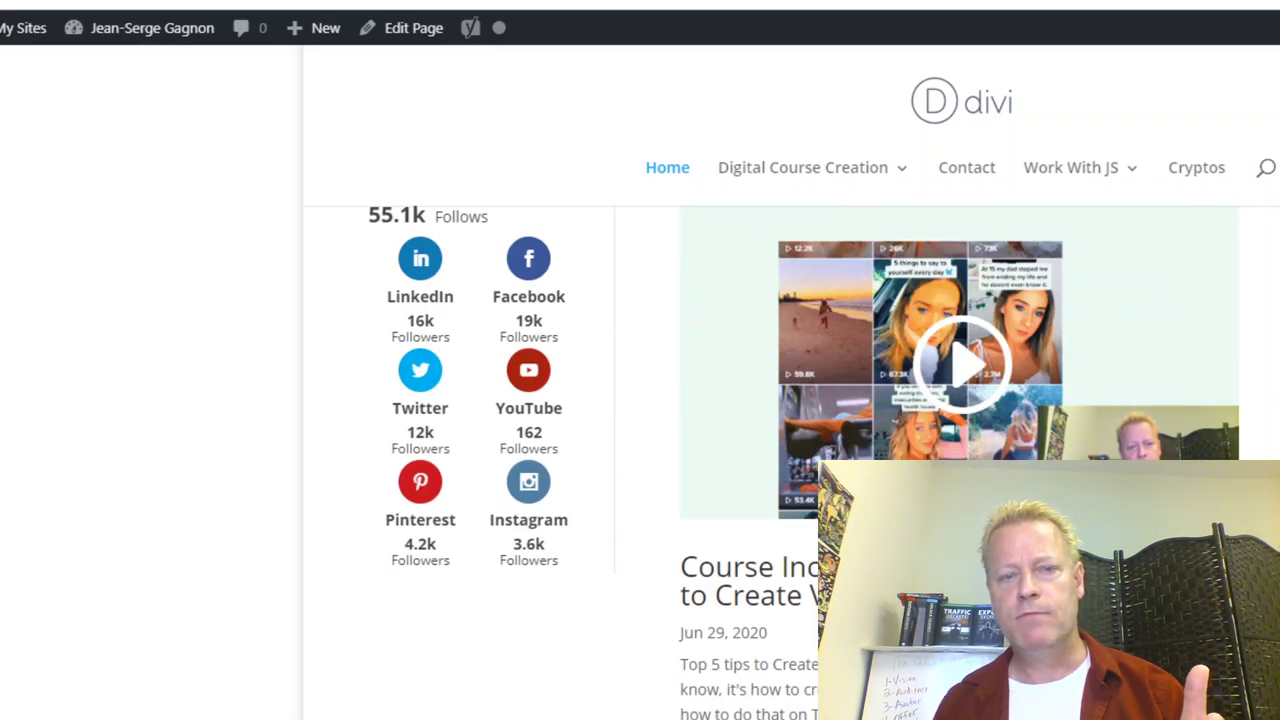
pyautogui.scroll(-1, 959, 462)
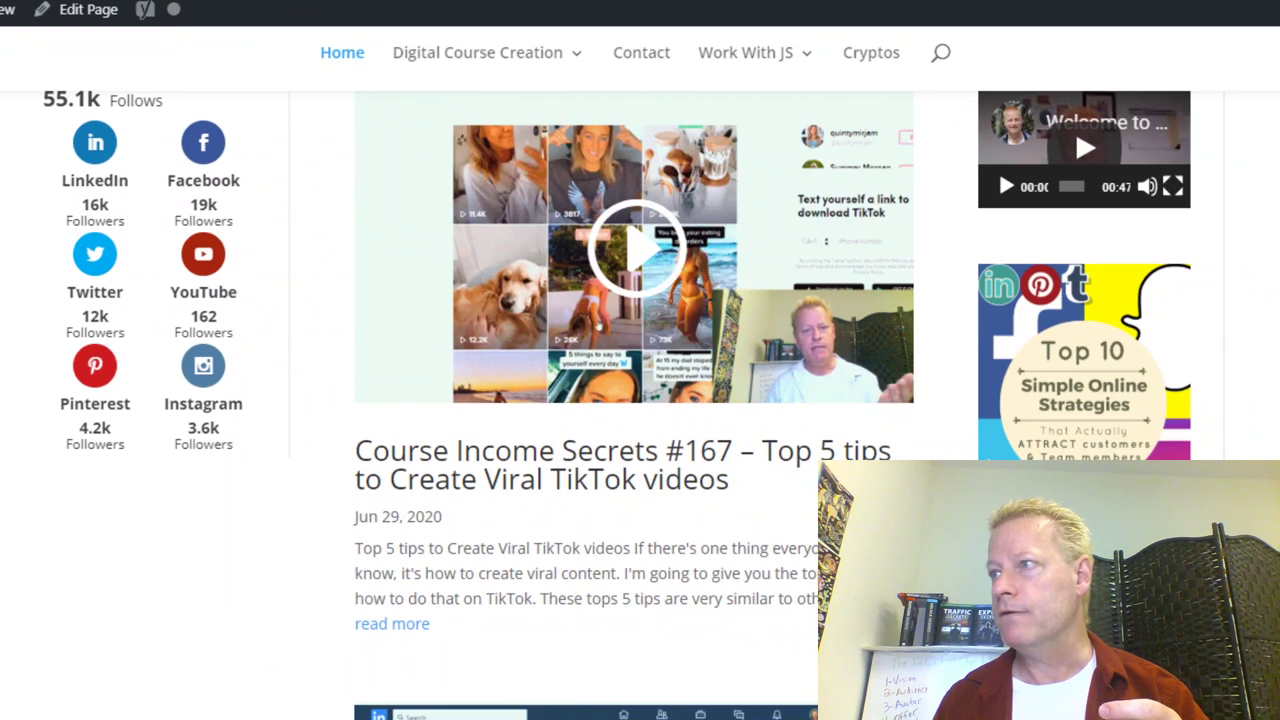
pyautogui.scroll(-1, 1090, 410)
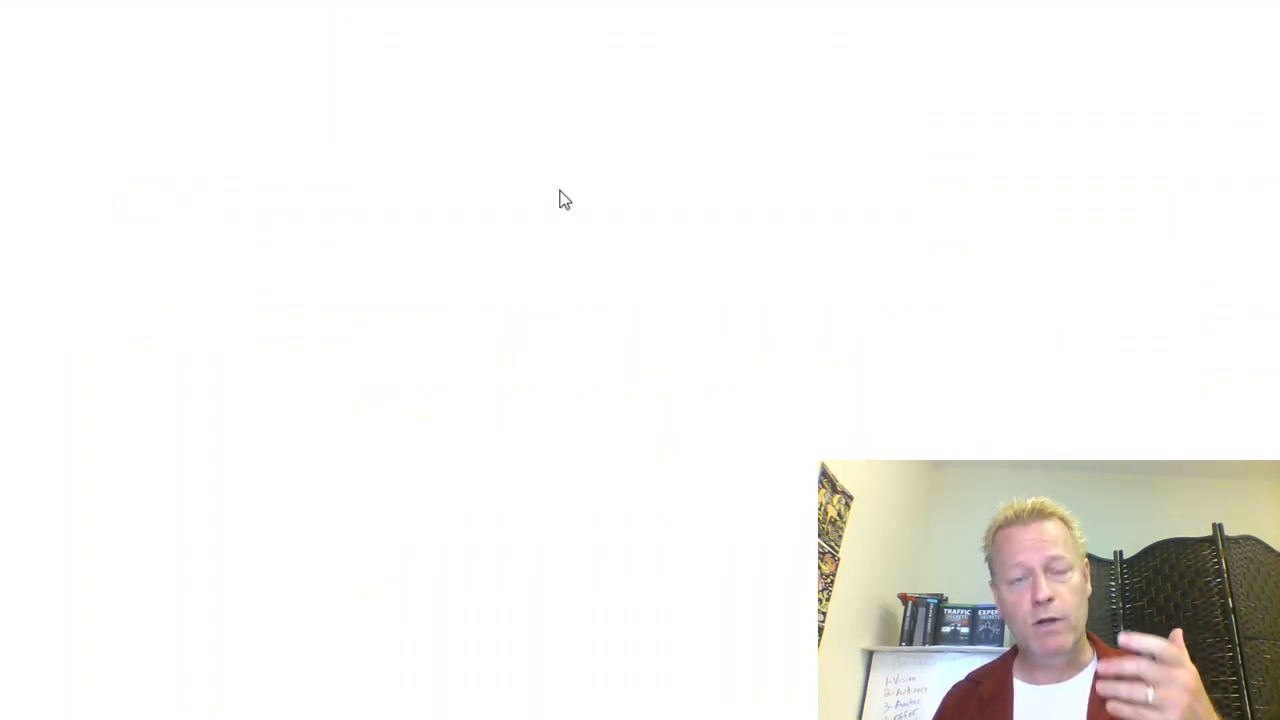
# Step: Click into the opt-in form's Name field, then its Email field
pyautogui.click(820, 320)
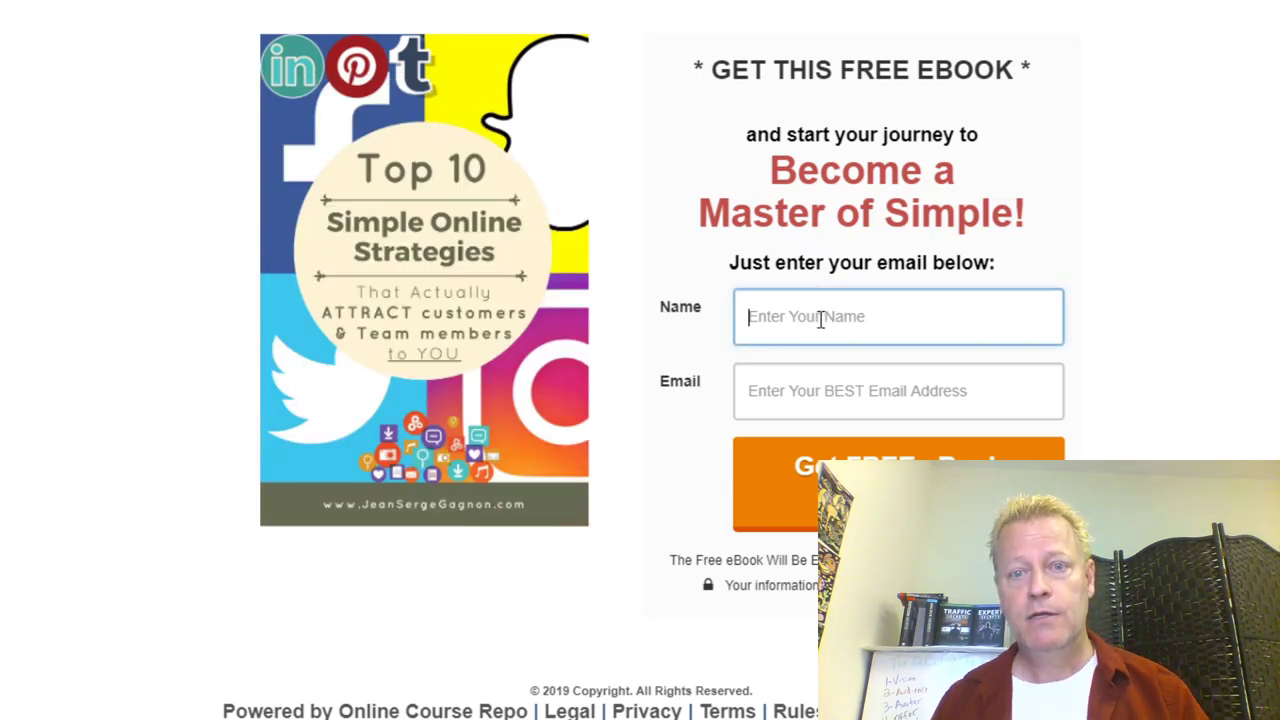
pyautogui.click(827, 385)
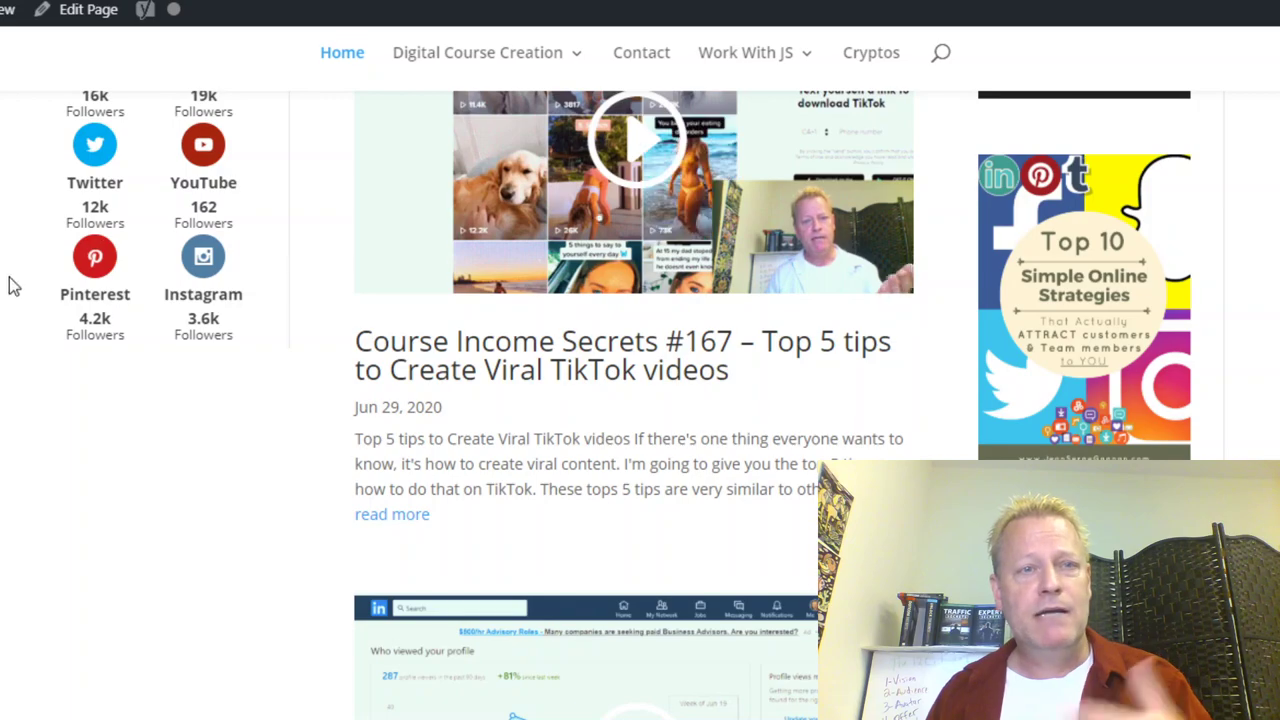
pyautogui.scroll(10, 640, 400)
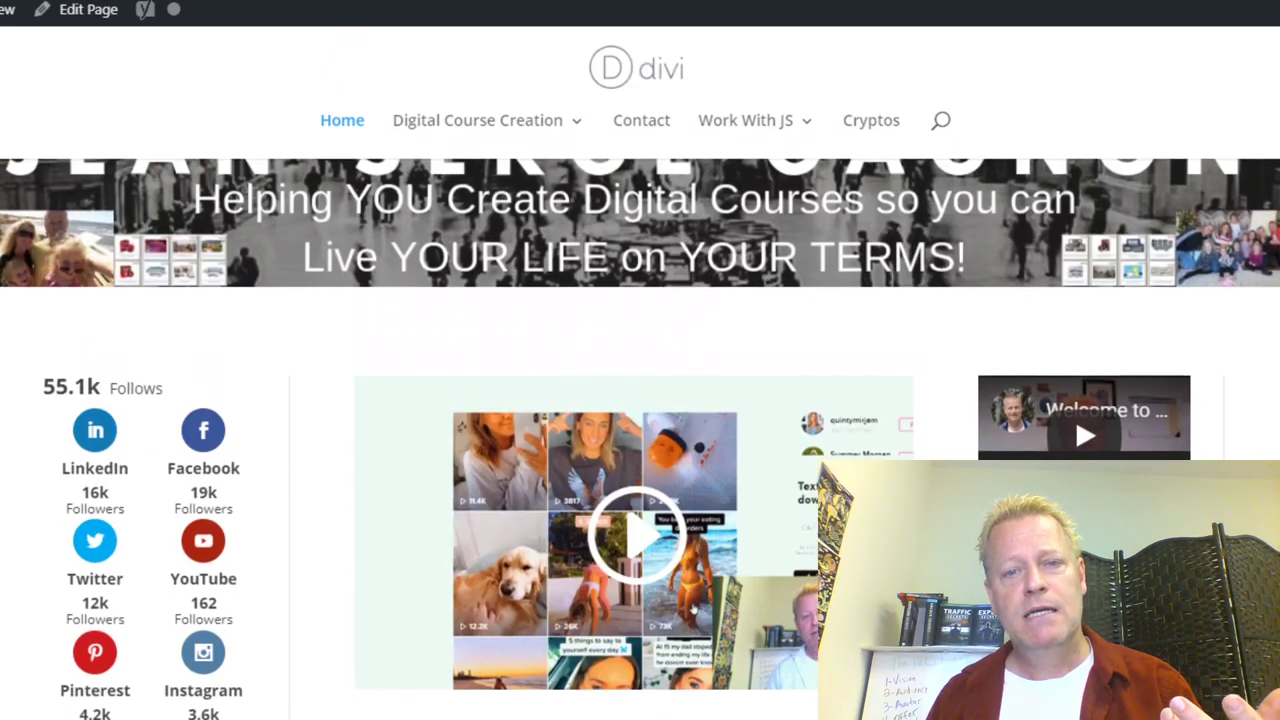
pyautogui.scroll(-10, 640, 400)
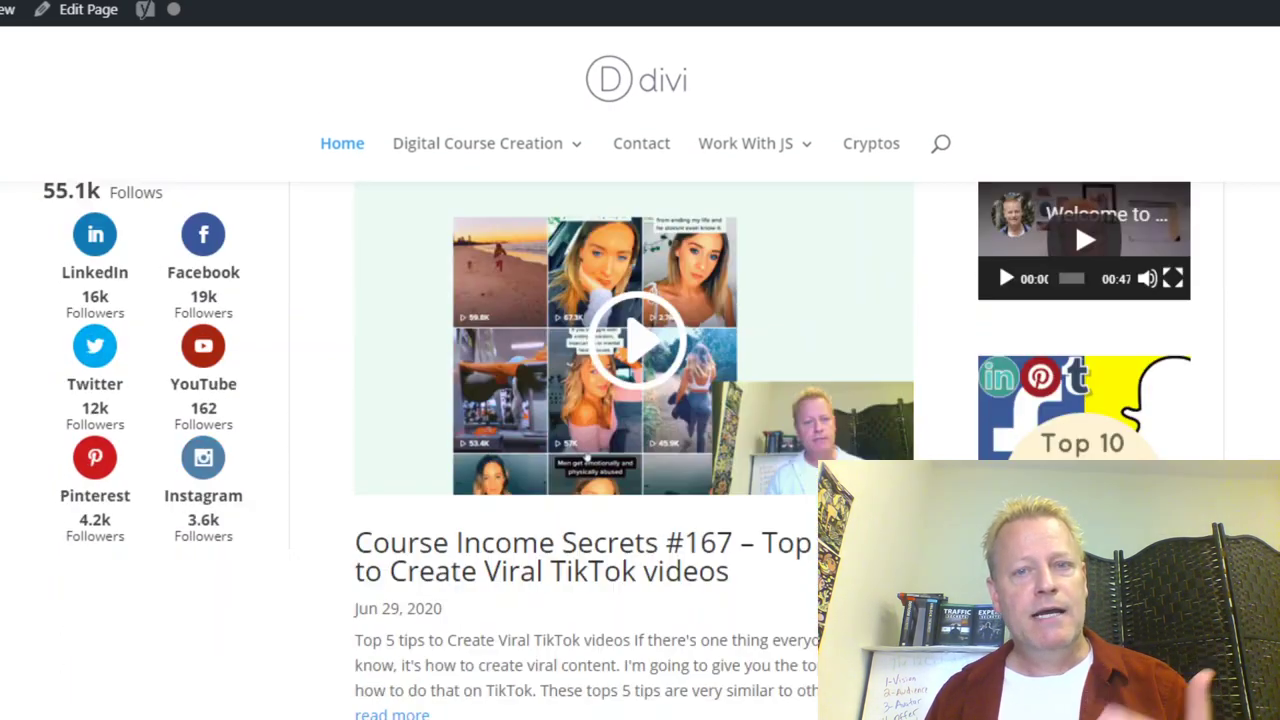
pyautogui.scroll(-3, 1108, 328)
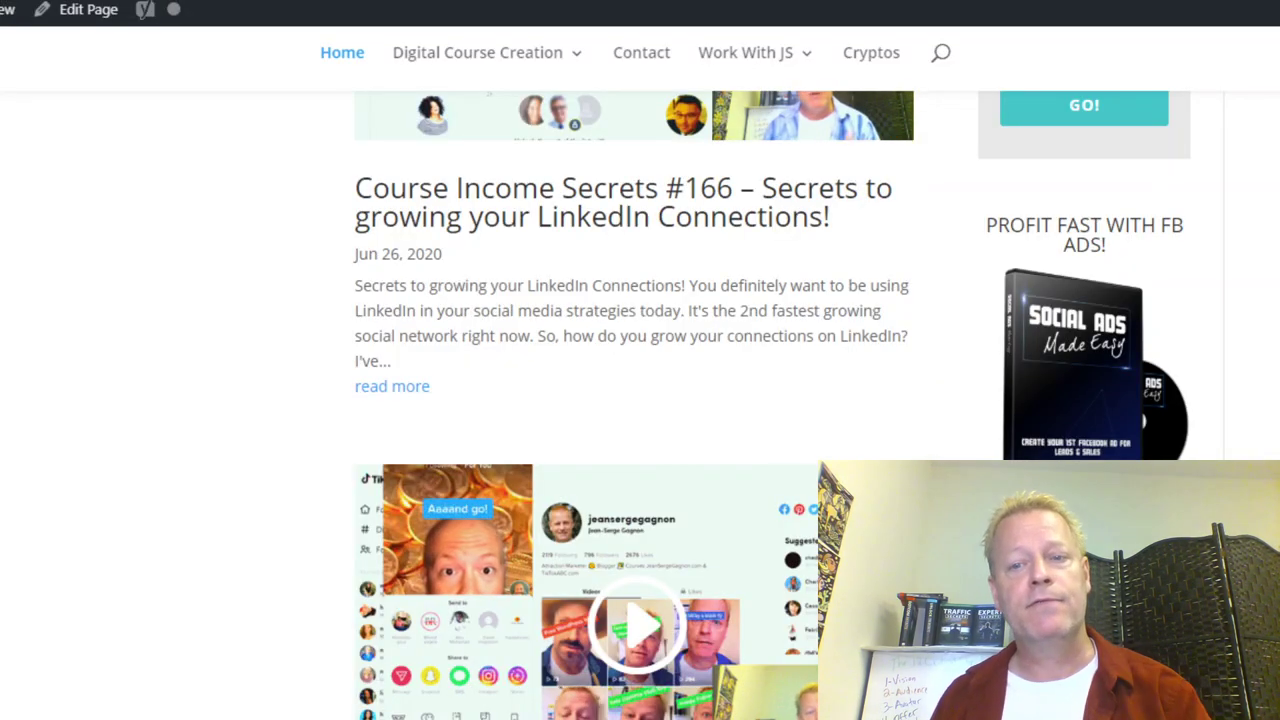
pyautogui.scroll(-20, 640, 400)
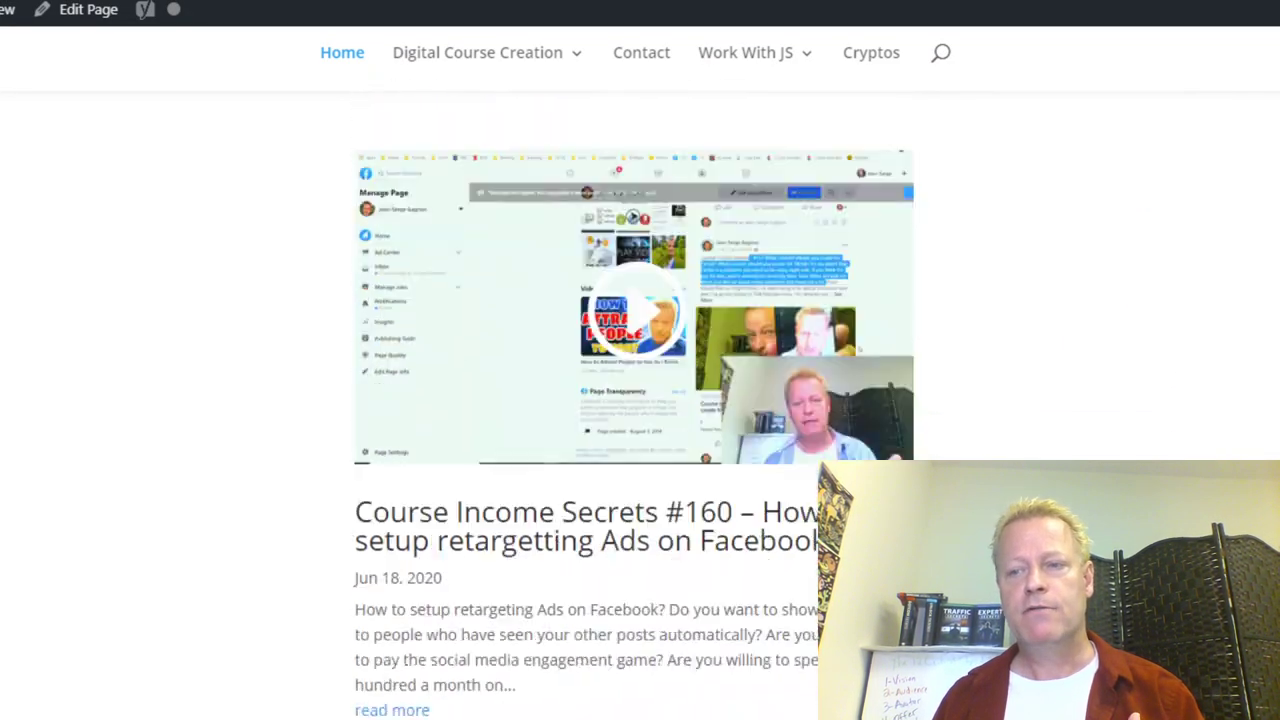
pyautogui.scroll(-2, 640, 400)
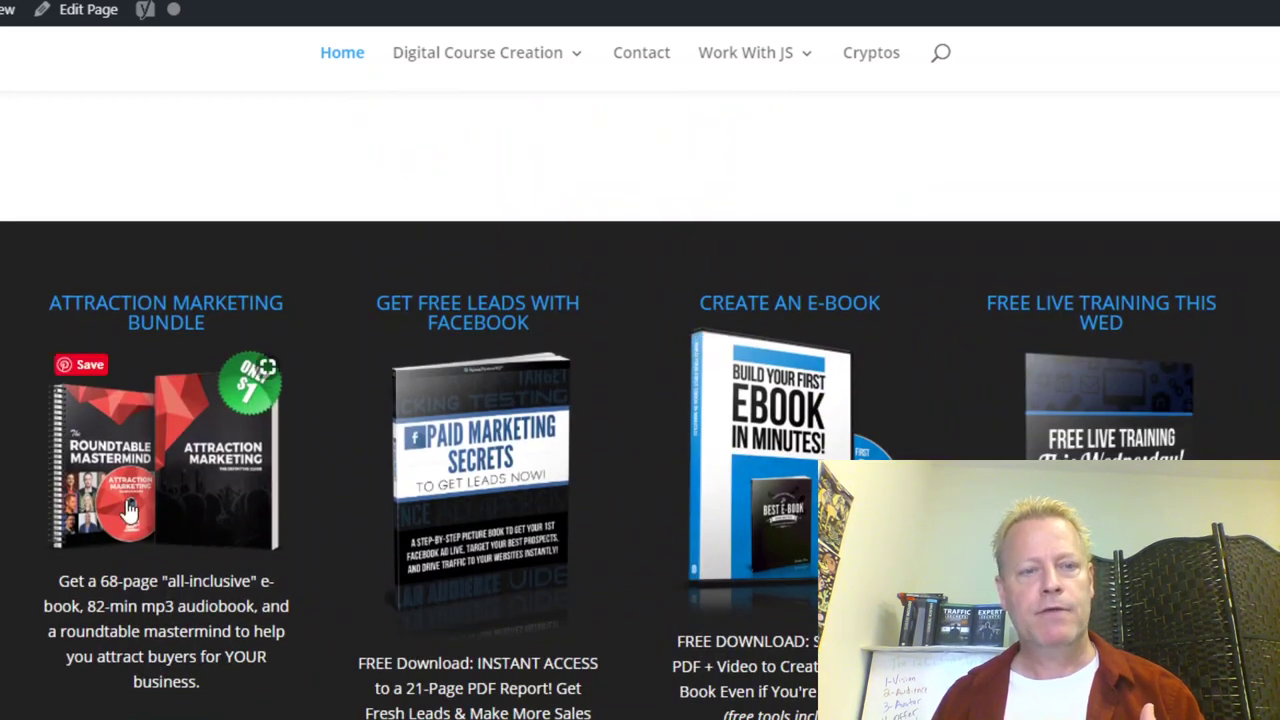
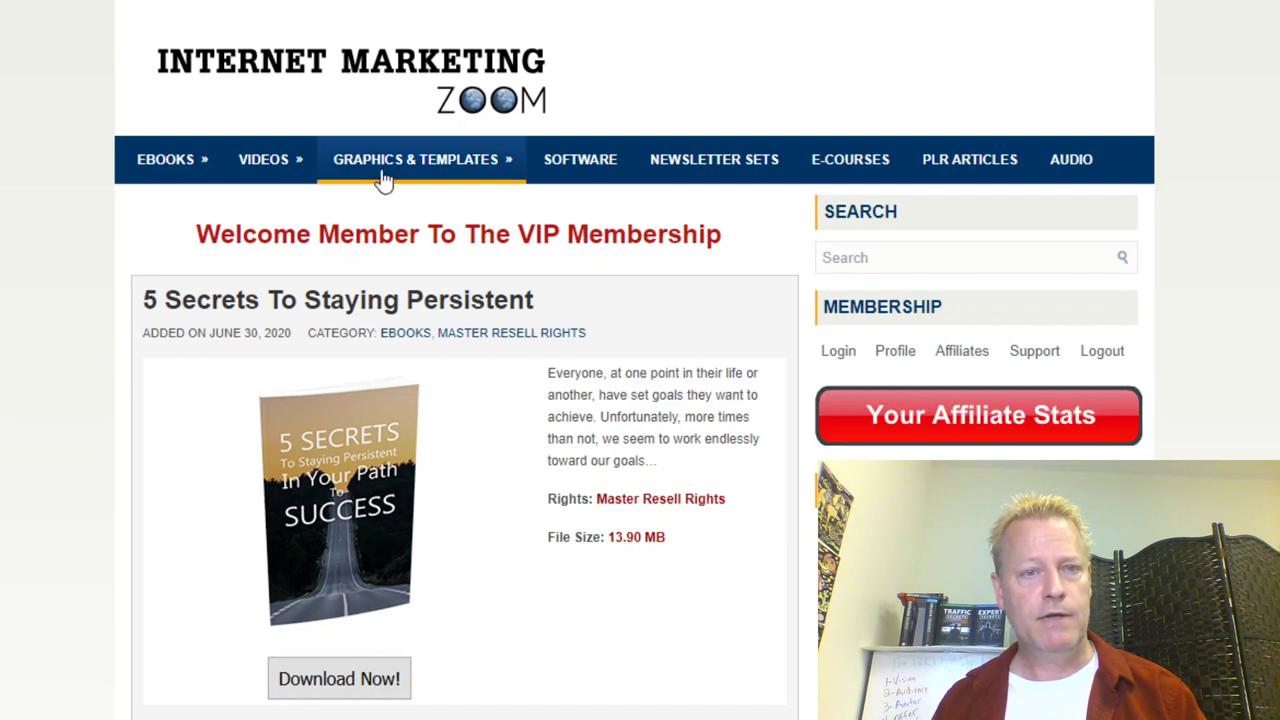
# Step: Download the 5 Secrets To Staying Persistent ebook from the EBOOKS listing into the Downloads folder
pyautogui.click(198, 172)
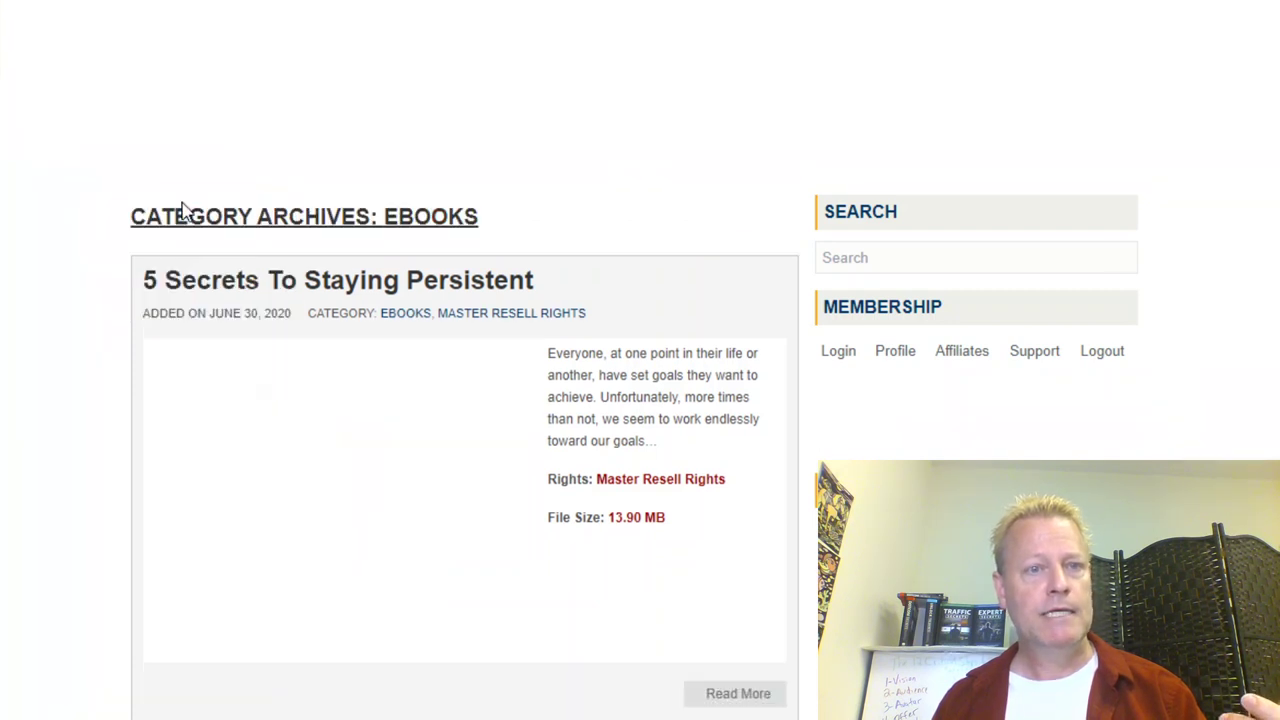
pyautogui.moveTo(206, 166)
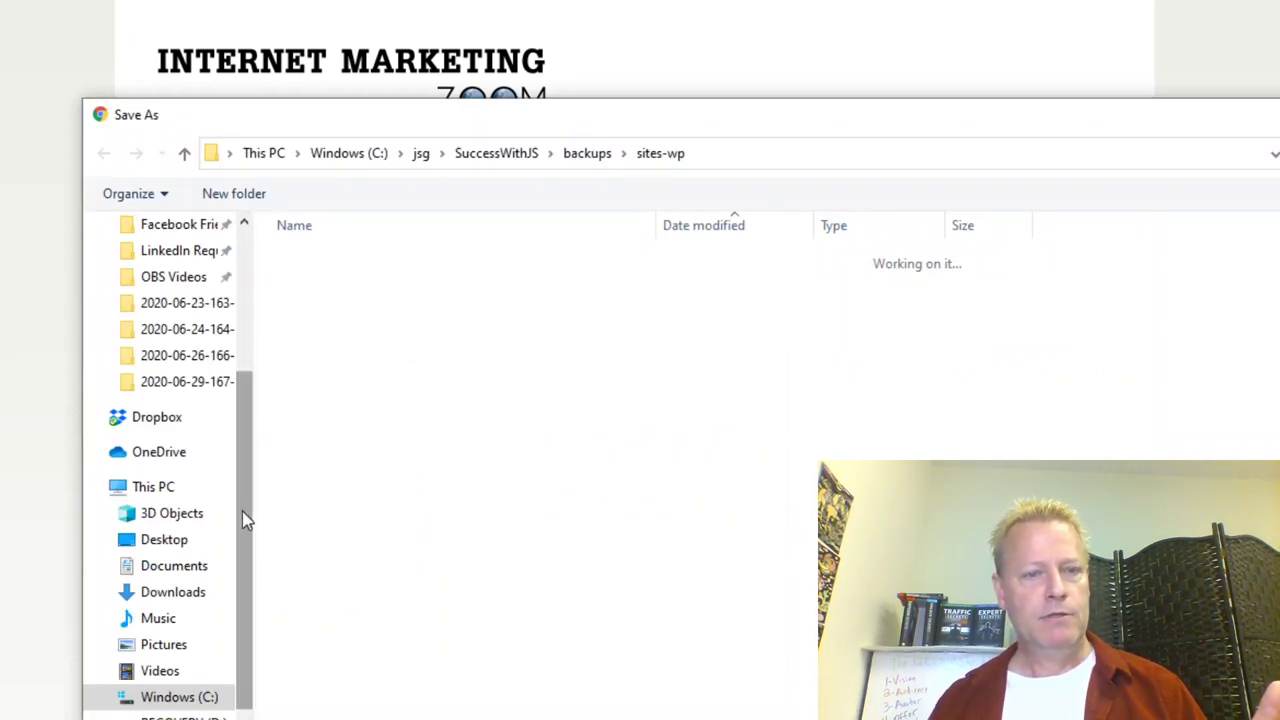
pyautogui.click(184, 603)
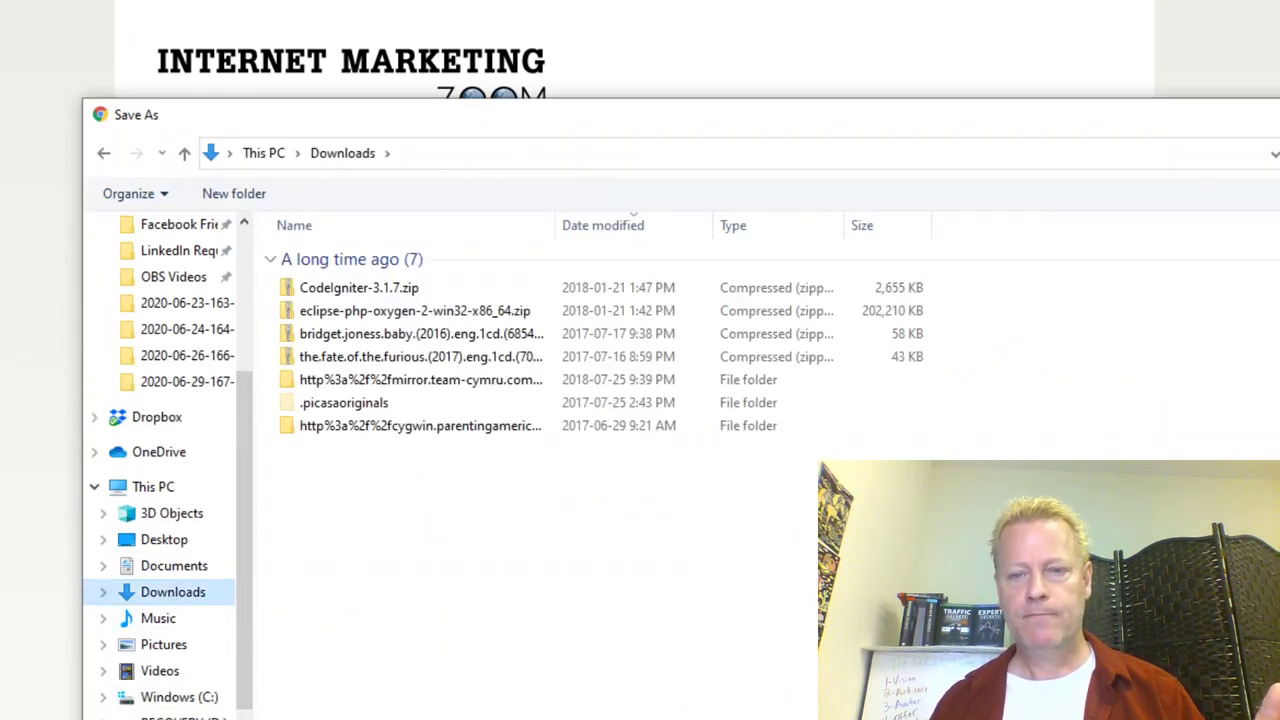
pyautogui.press('Return')
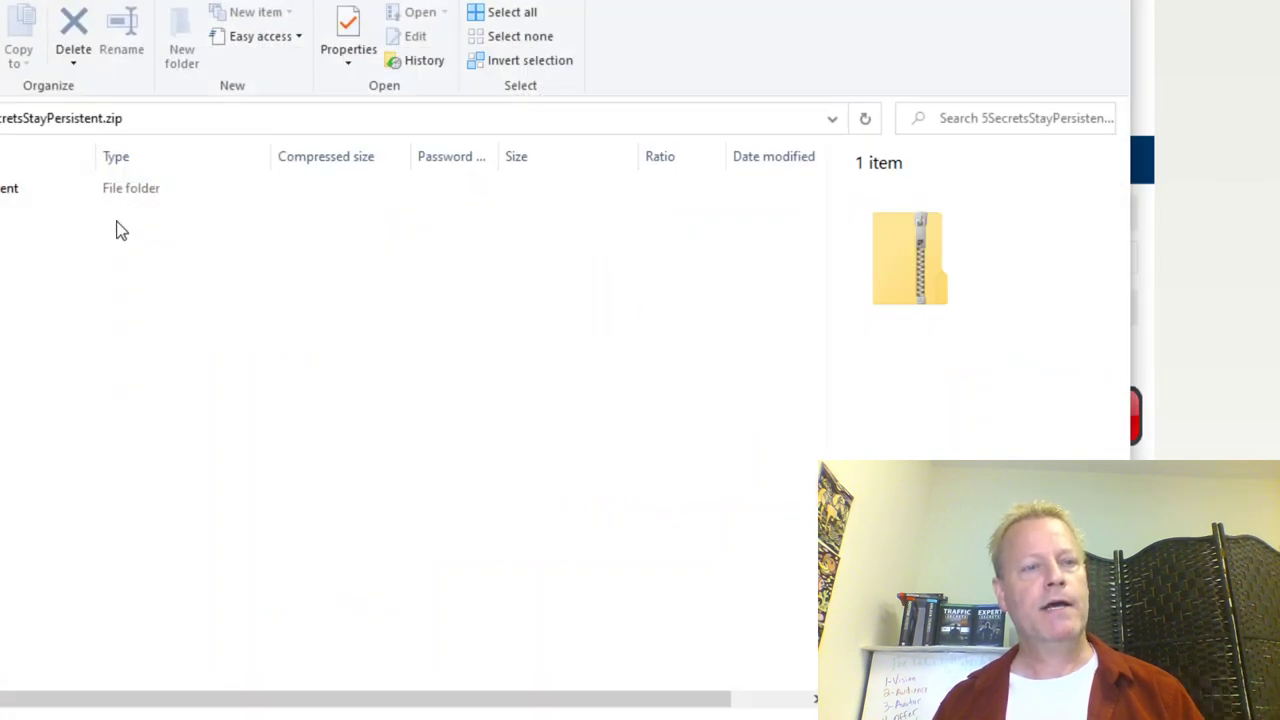
# Step: Browse into the zip's 5SecretsStayPersistent > Articles > TXT folder
pyautogui.press('Down')
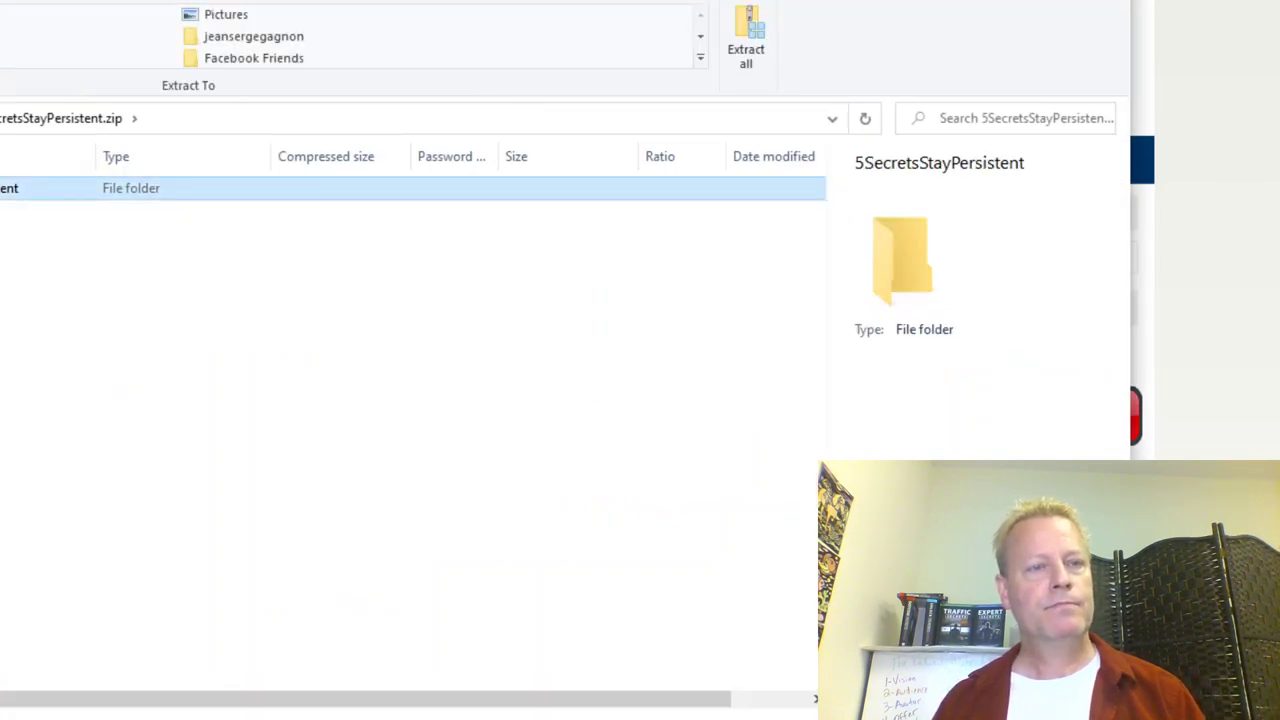
pyautogui.press('Return')
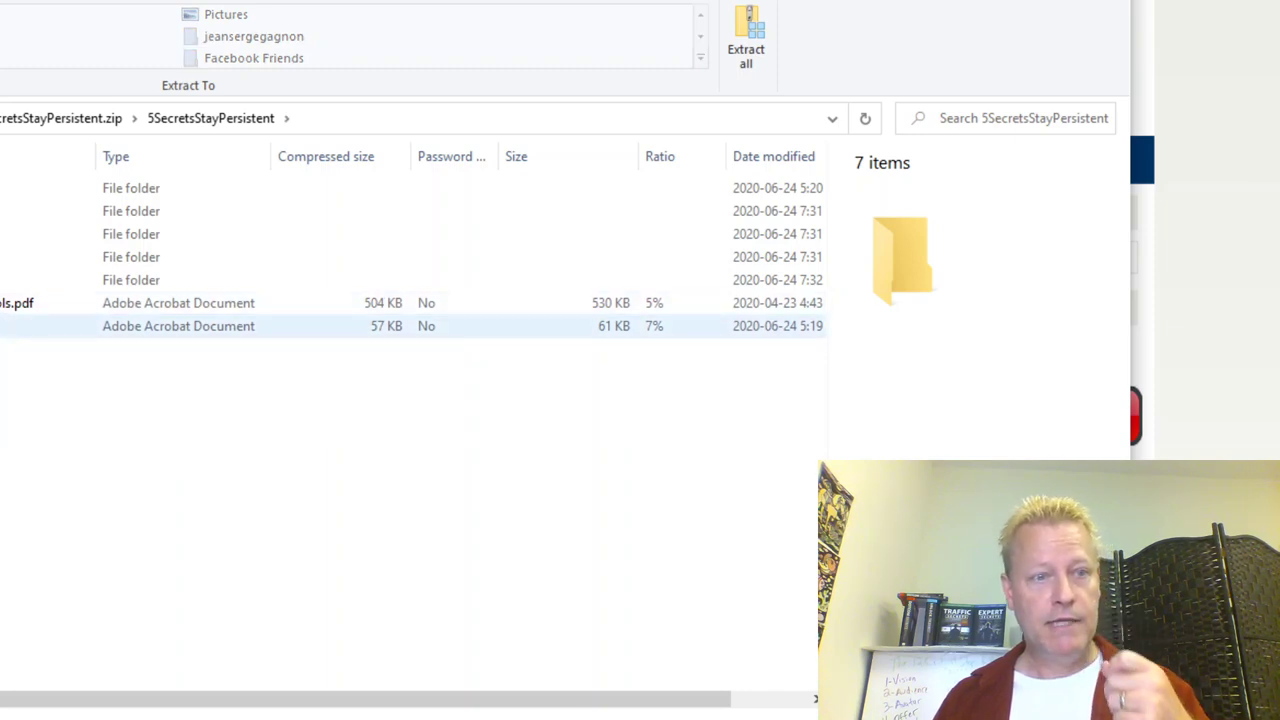
pyautogui.click(40, 326)
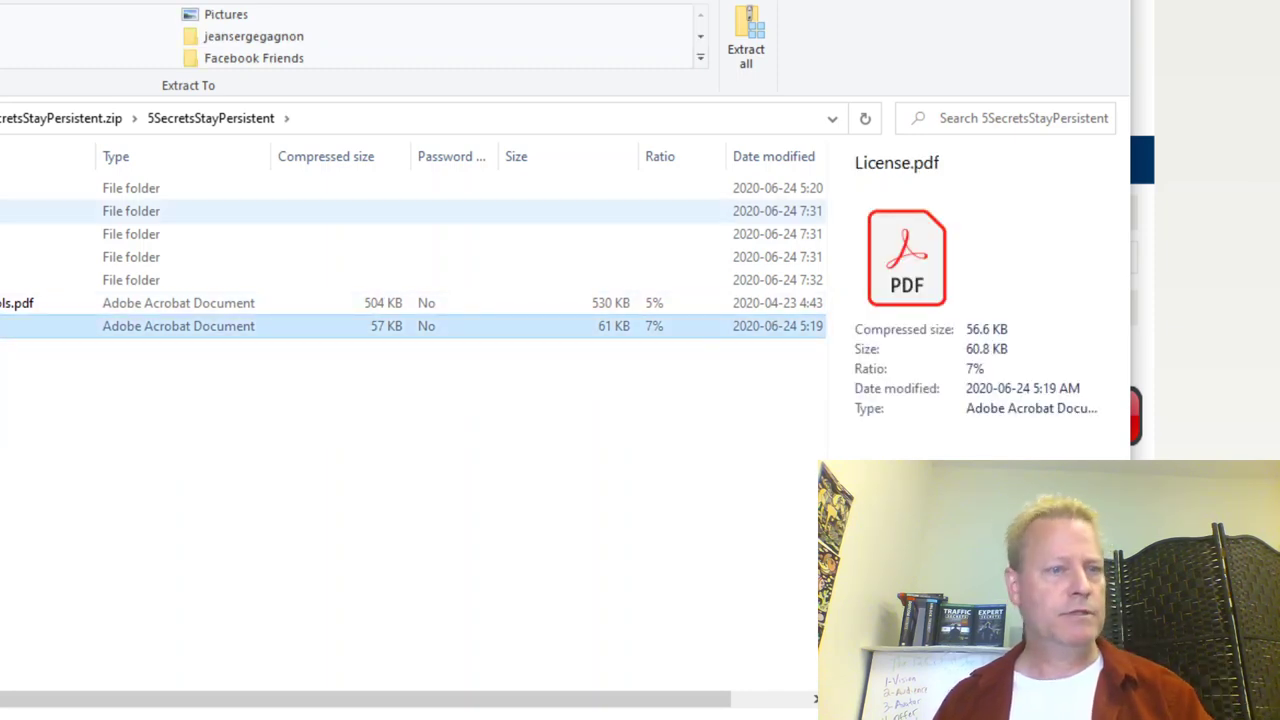
pyautogui.click(20, 211)
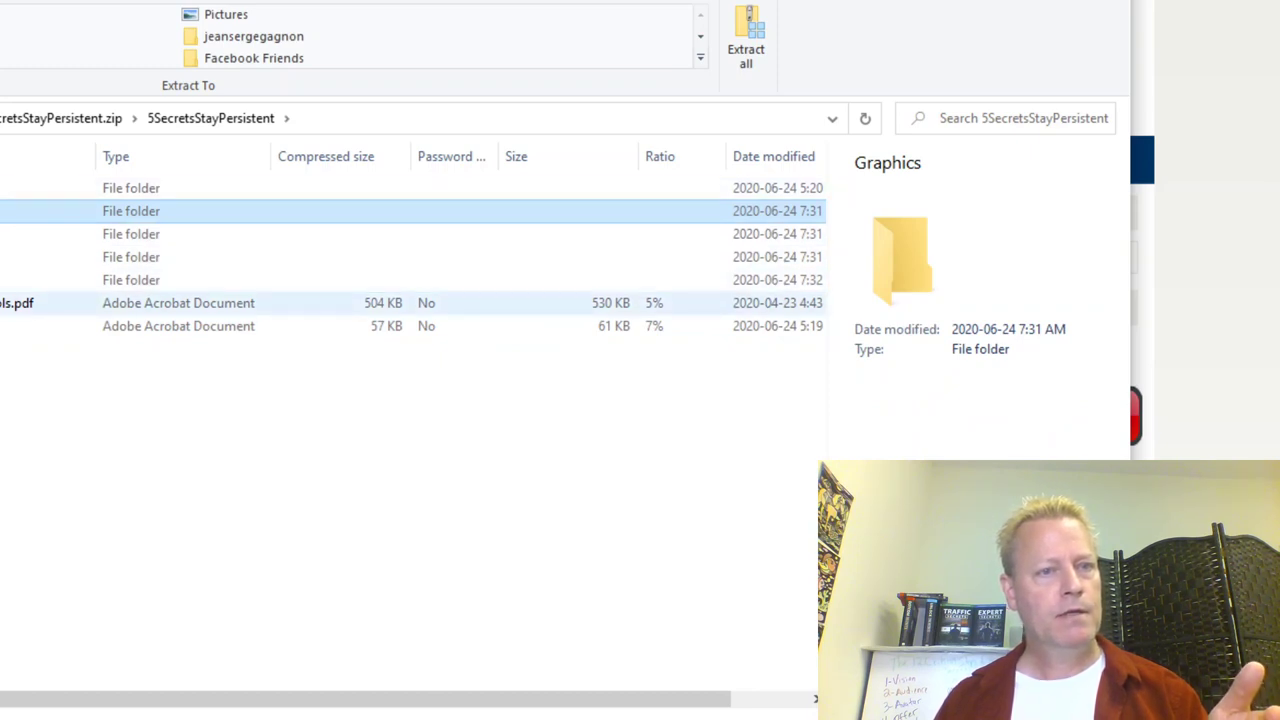
pyautogui.doubleClick(12, 190)
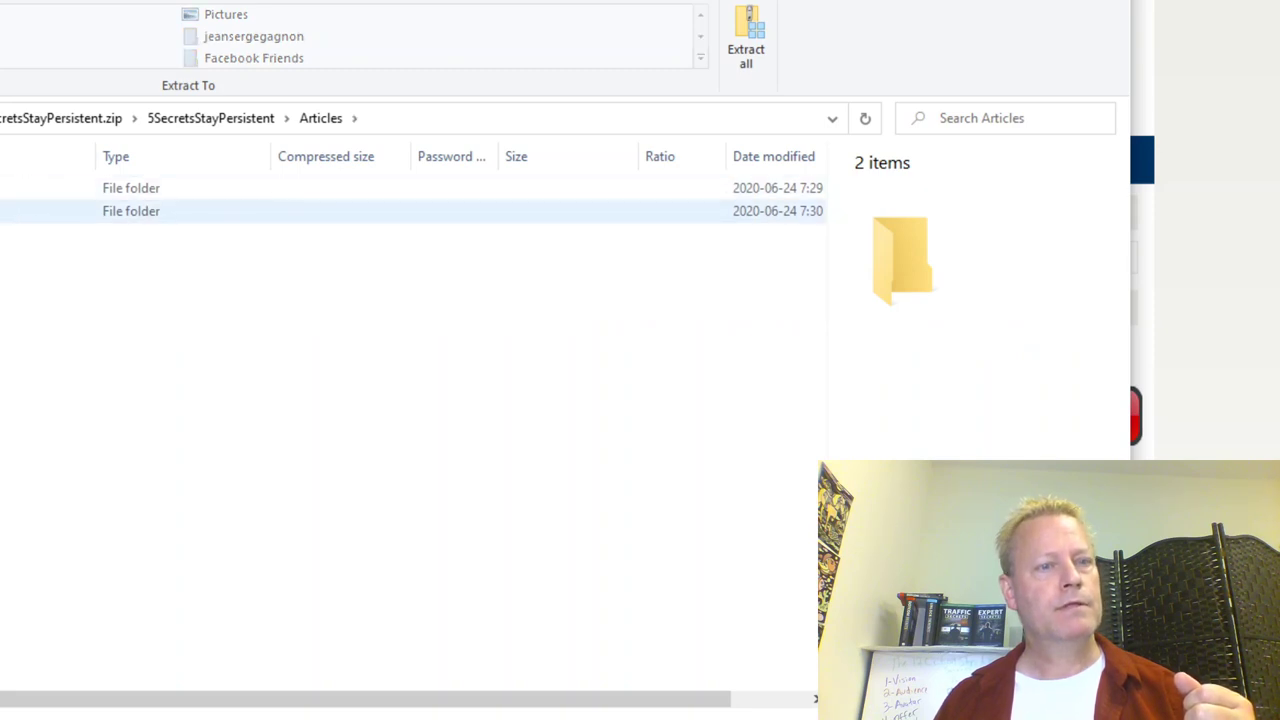
pyautogui.click(5, 211)
pyautogui.press('Return')
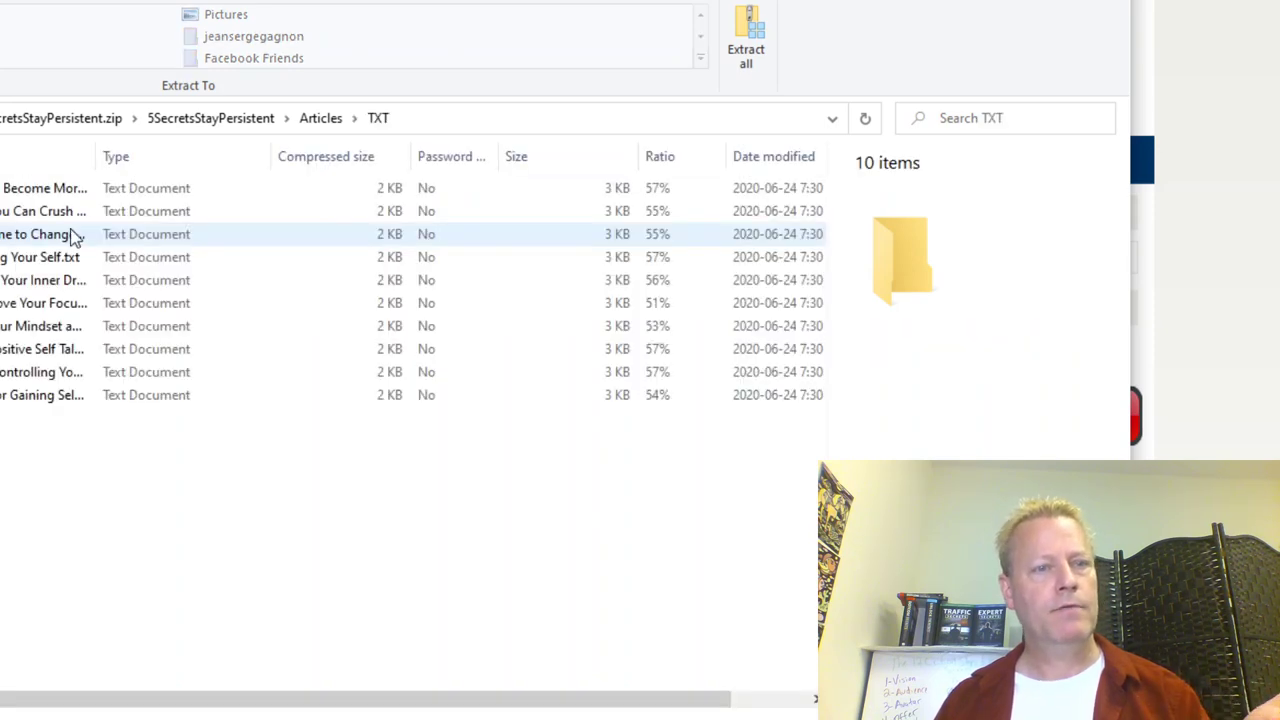
# Step: Widen the Name column and read the article about becoming more persistent, then close it
pyautogui.moveTo(97, 160); pyautogui.dragTo(686, 162)
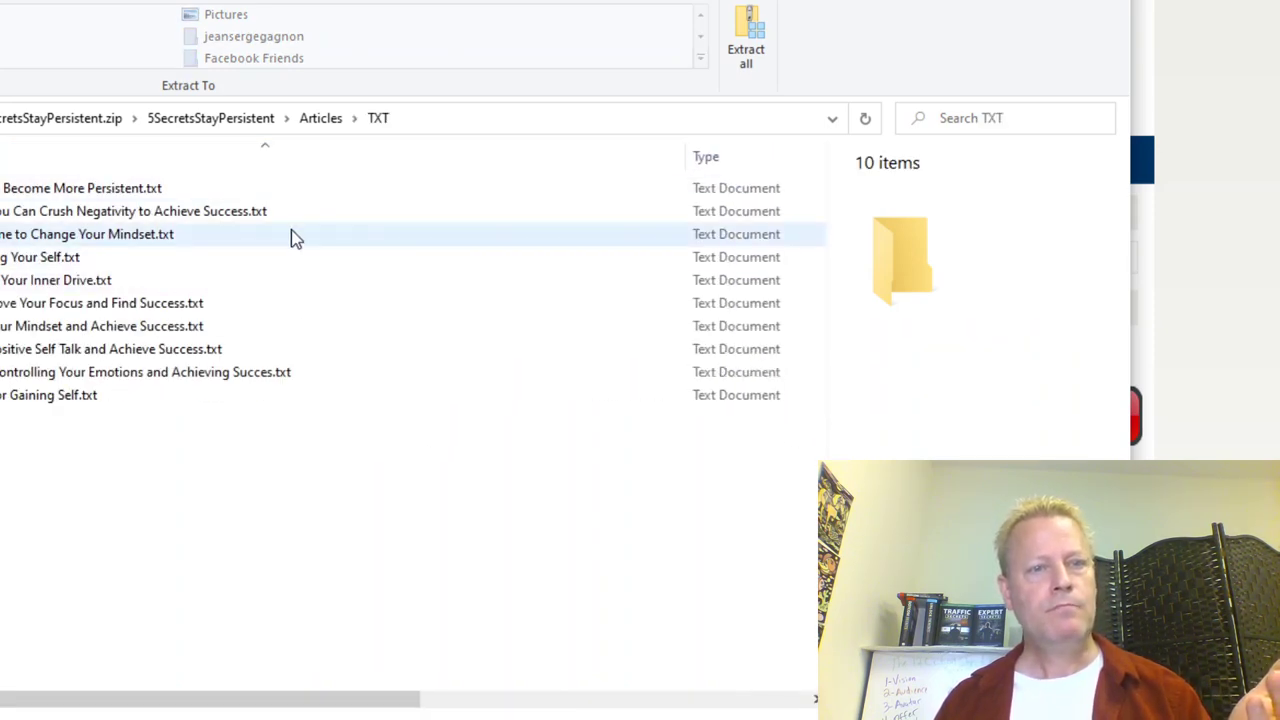
pyautogui.click(60, 192)
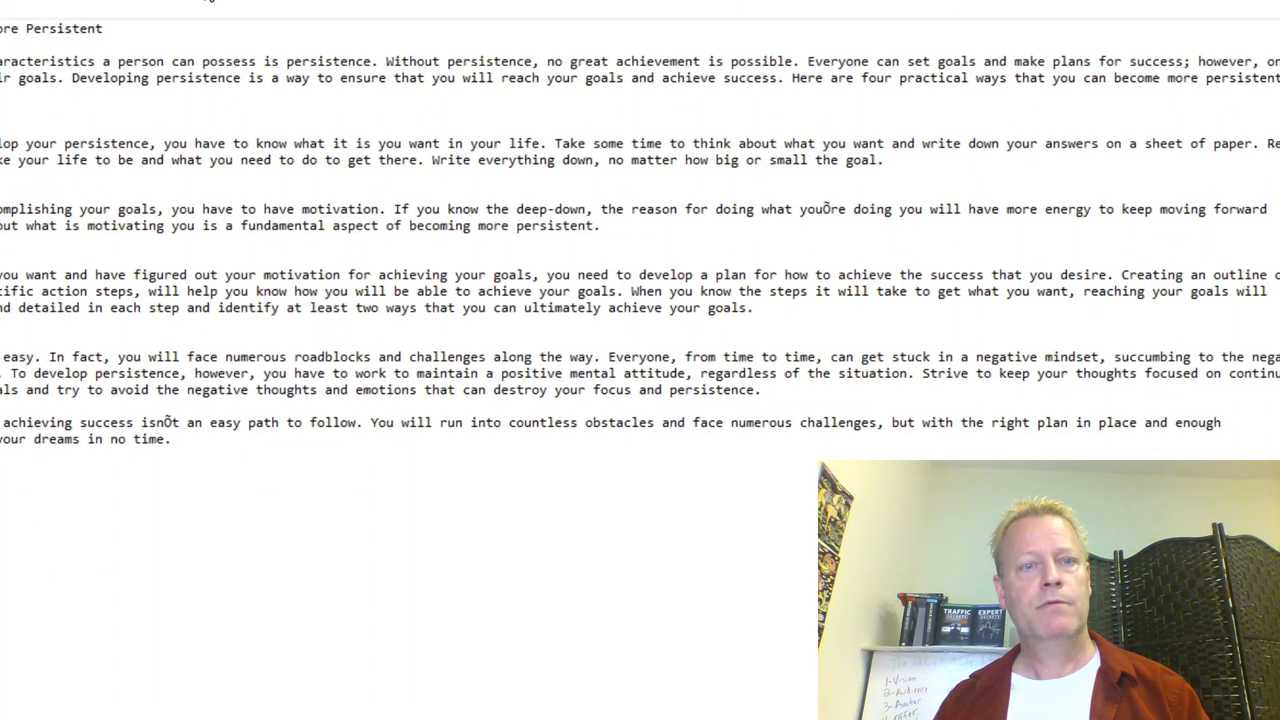
pyautogui.moveTo(2, 61); pyautogui.dragTo(90, 332)
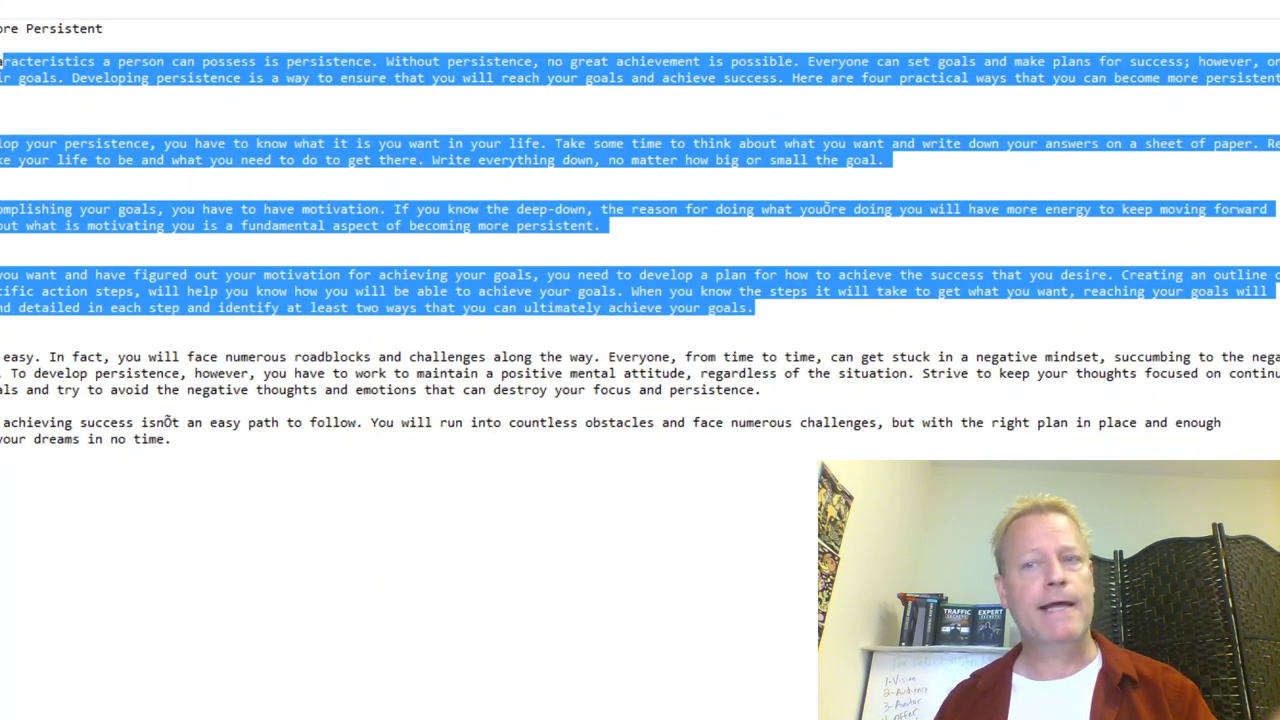
pyautogui.hotkey('alt', 'Tab')
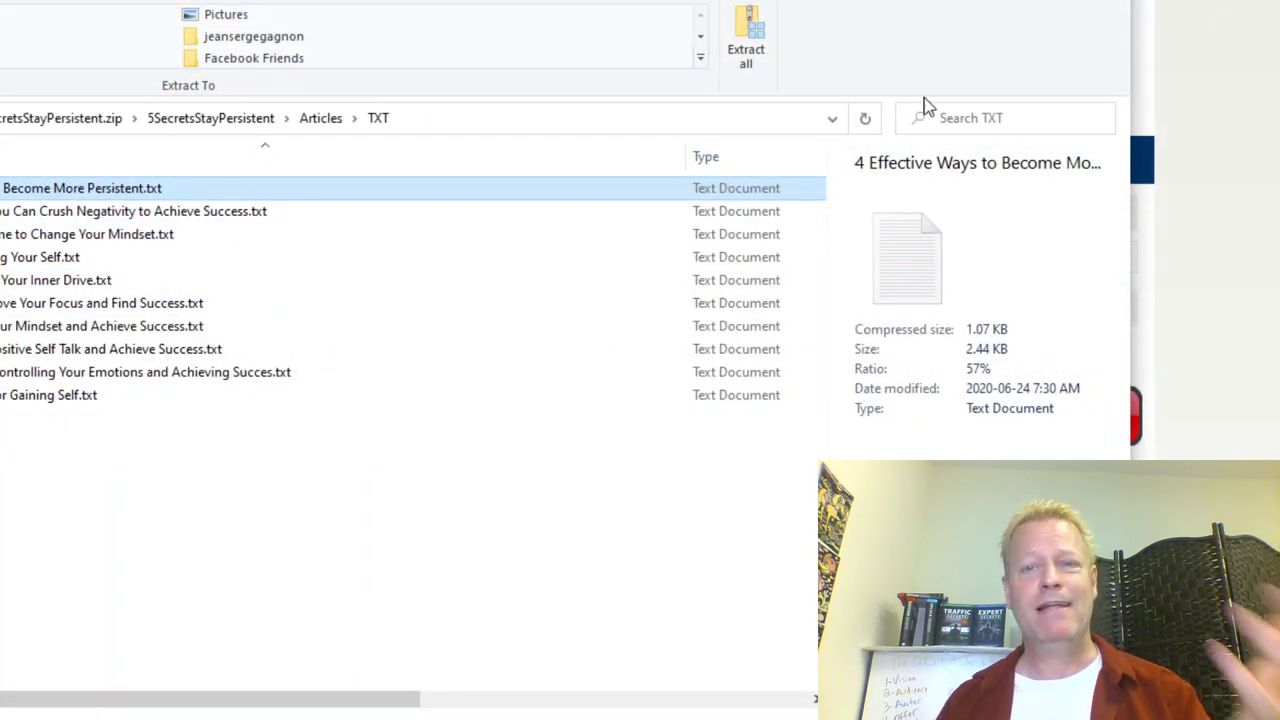
# Step: Back in Chrome, load canva.com in a new tab by typing 'can'
pyautogui.hotkey('alt', 'Tab')
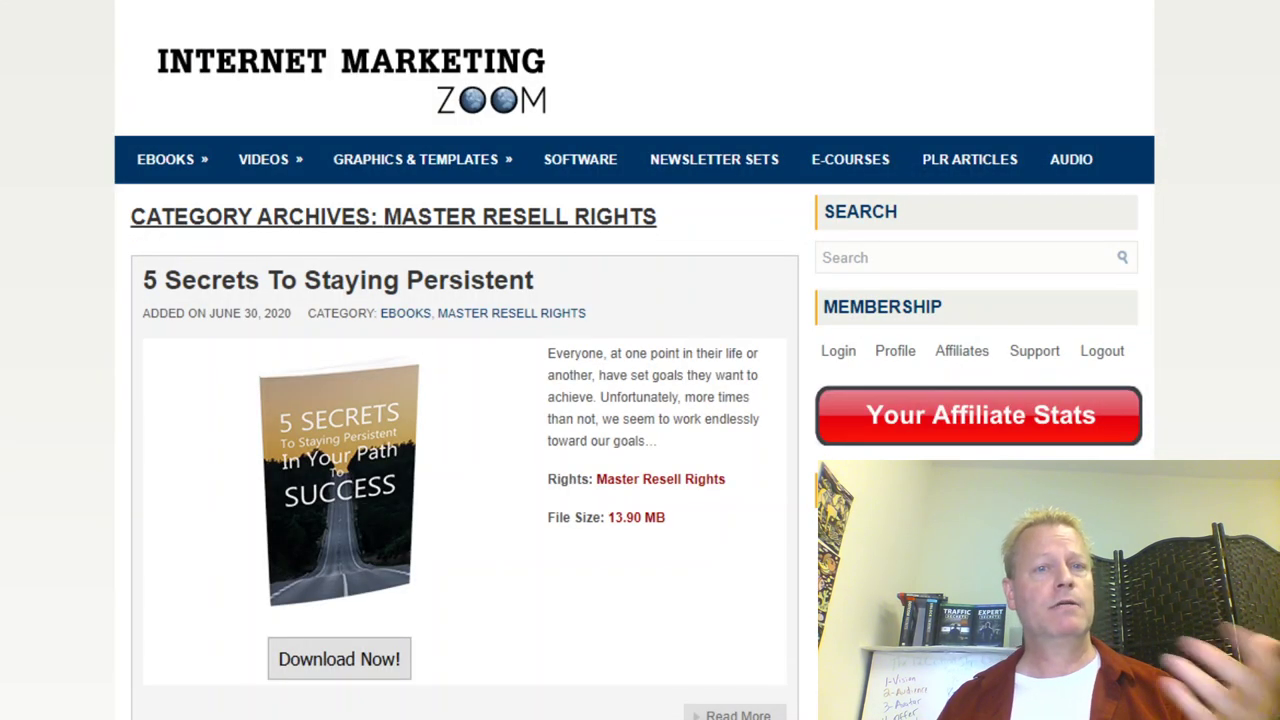
pyautogui.hotkey('ctrl', 't')
pyautogui.write('can')
pyautogui.press('Return')
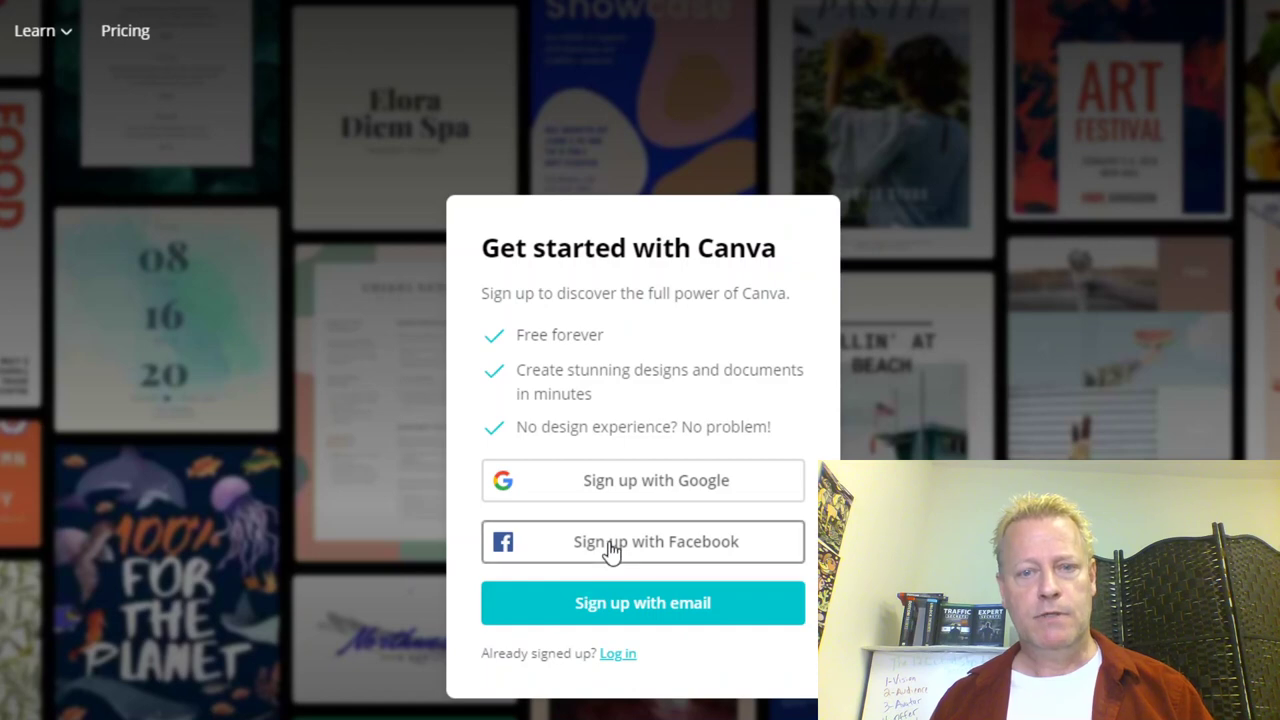
# Step: Log in to the existing Canva account instead of signing up with Facebook
pyautogui.click(608, 548)
pyautogui.click(722, 160)
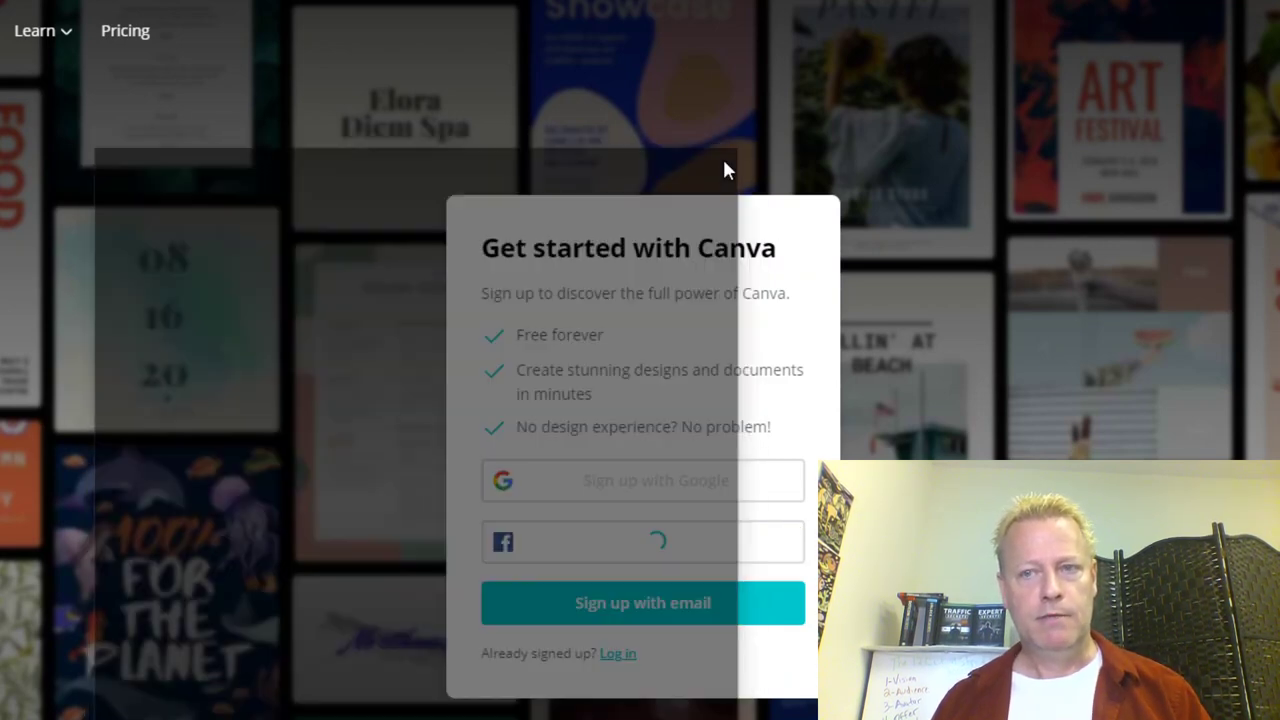
pyautogui.click(618, 653)
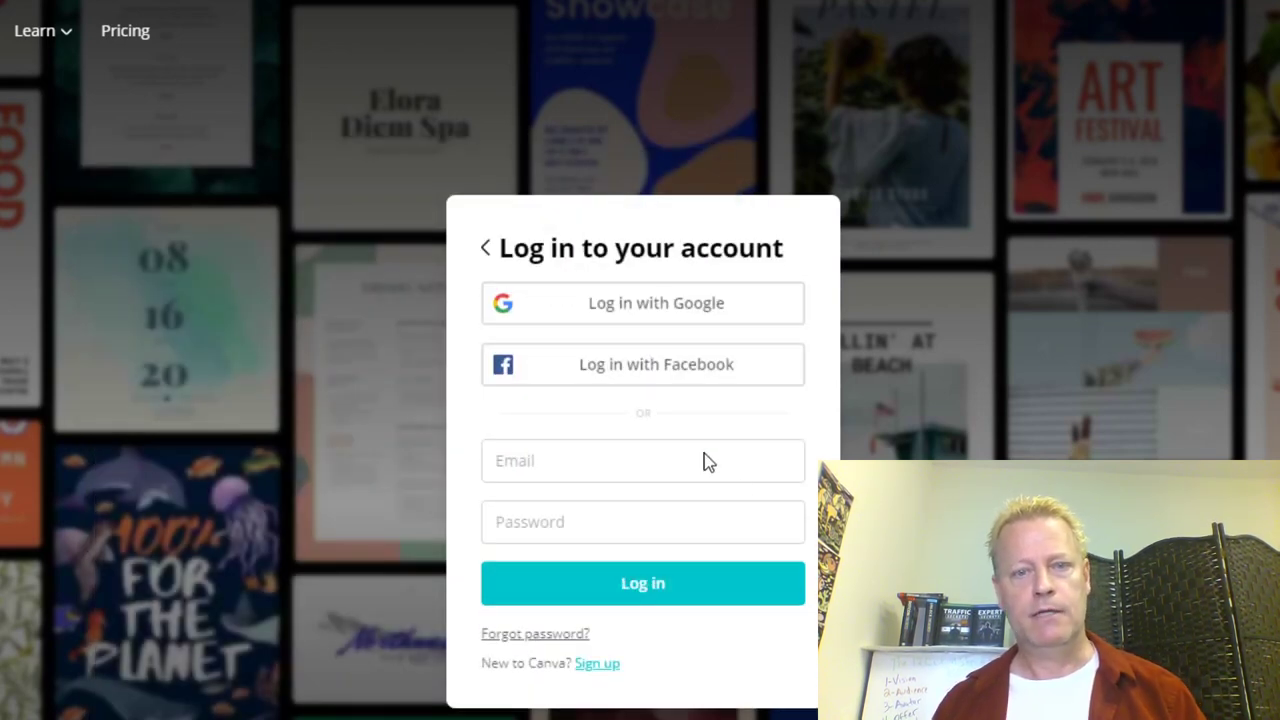
pyautogui.click(791, 384)
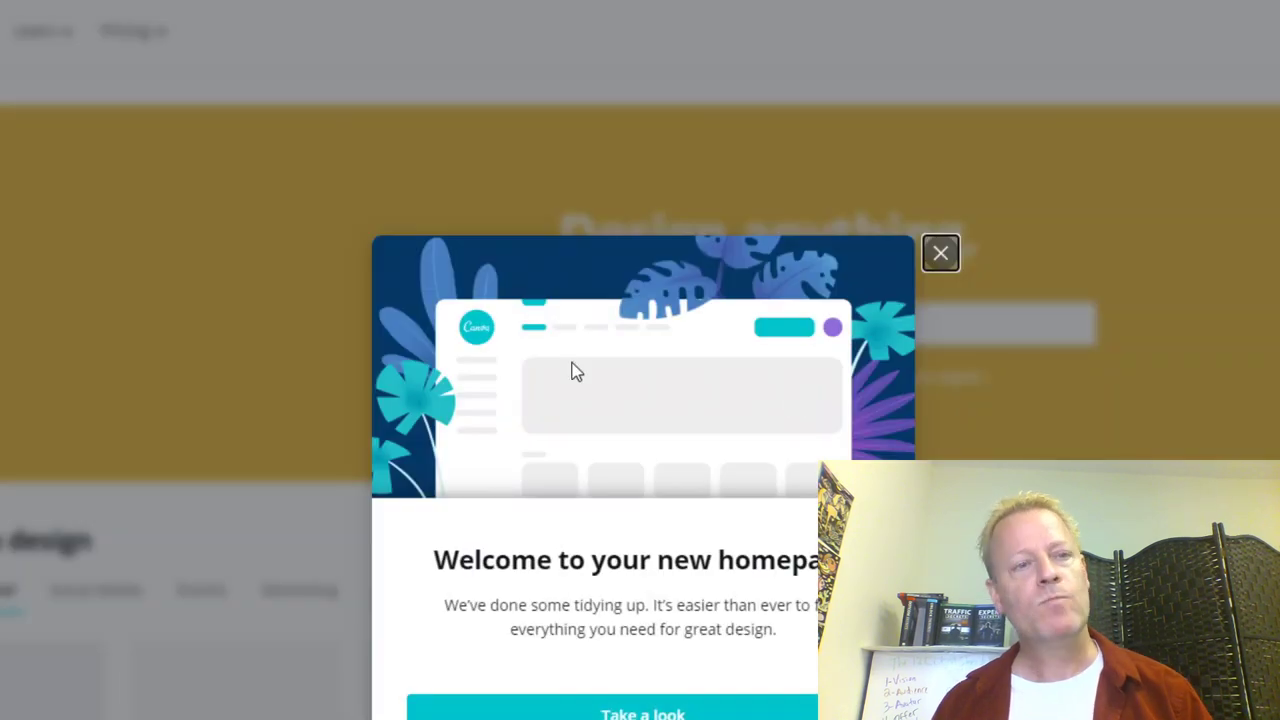
# Step: Dismiss the welcome message and open The 12 Critical Steps ebook design from Your designs
pyautogui.click(940, 254)
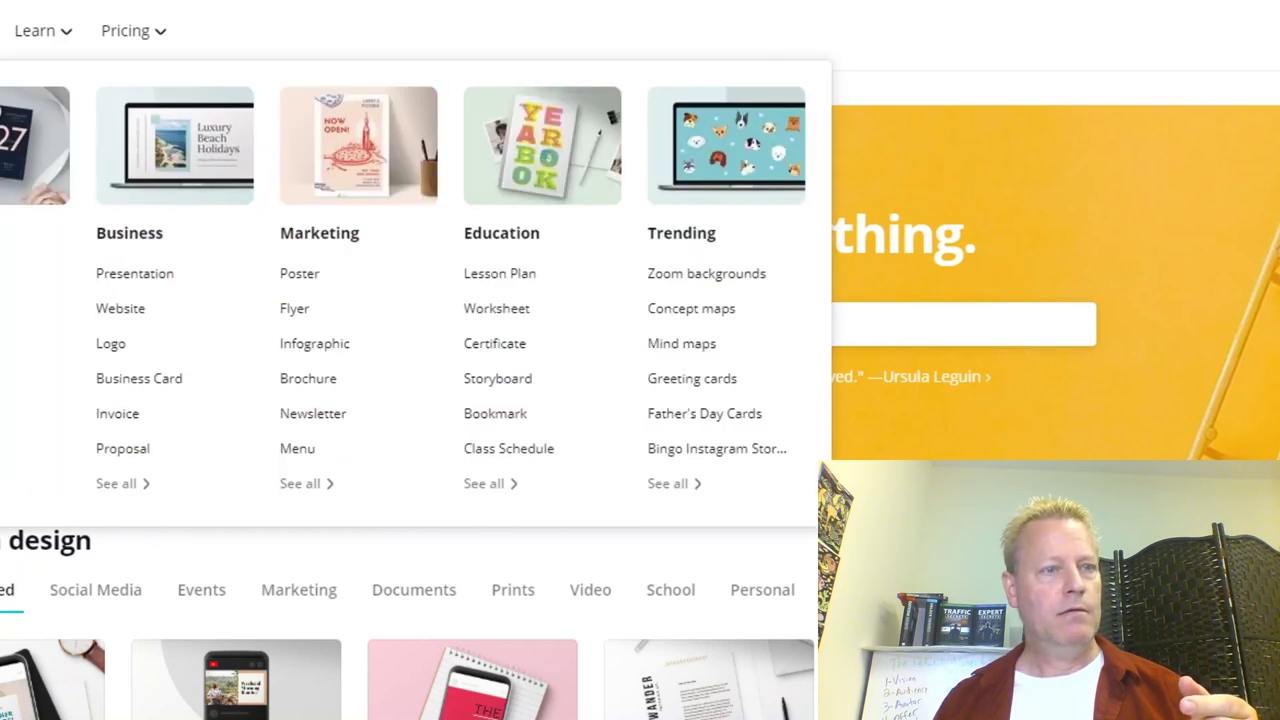
pyautogui.scroll(-6, 724, 252)
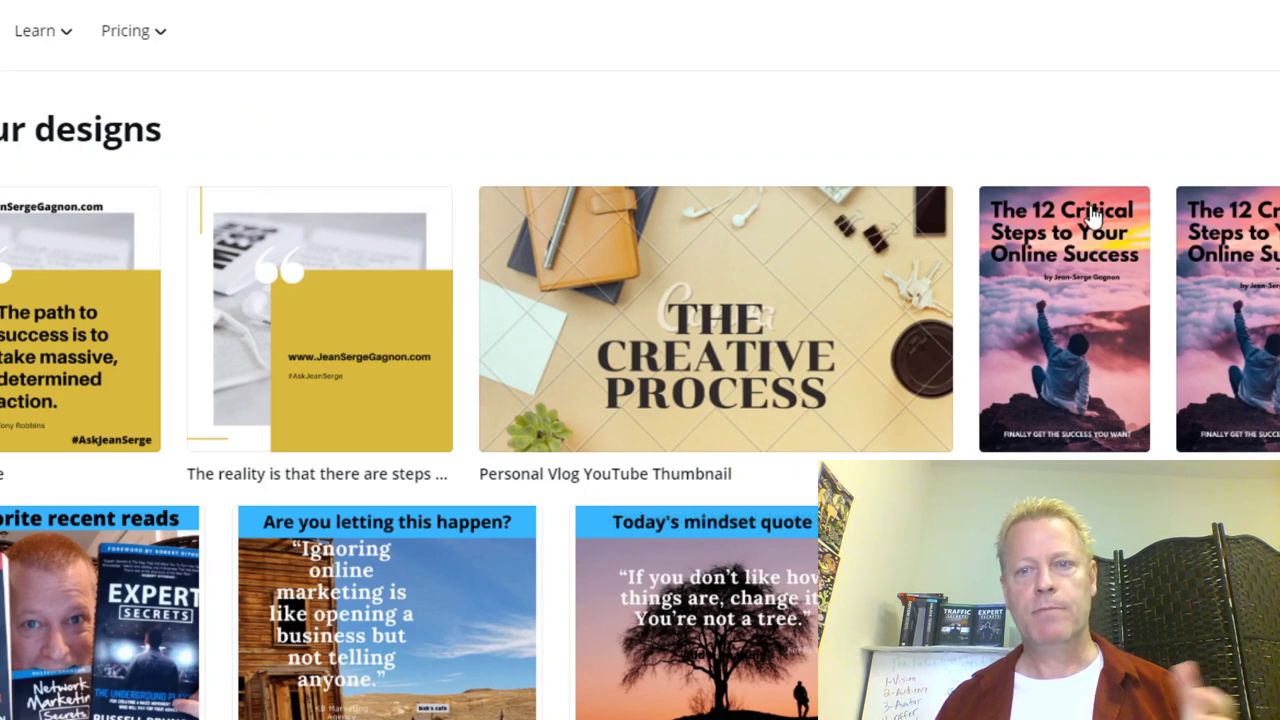
pyautogui.click(1100, 325)
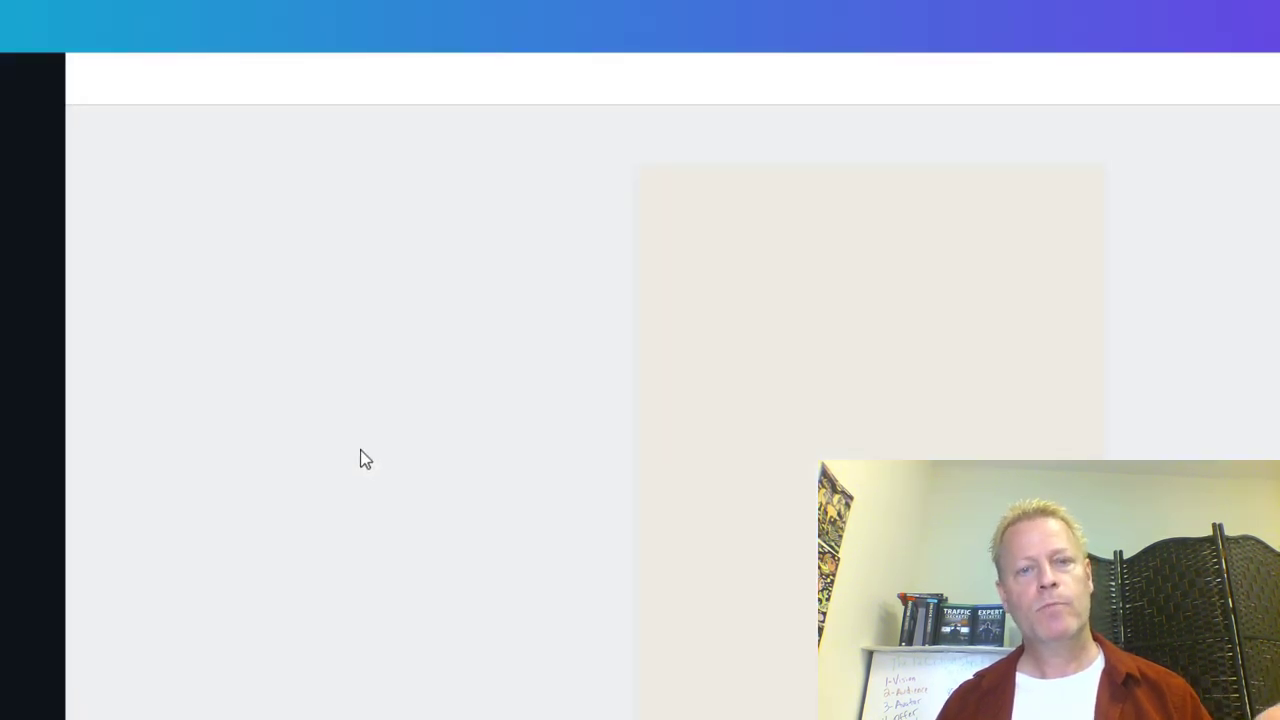
pyautogui.scroll(-20, 870, 400)
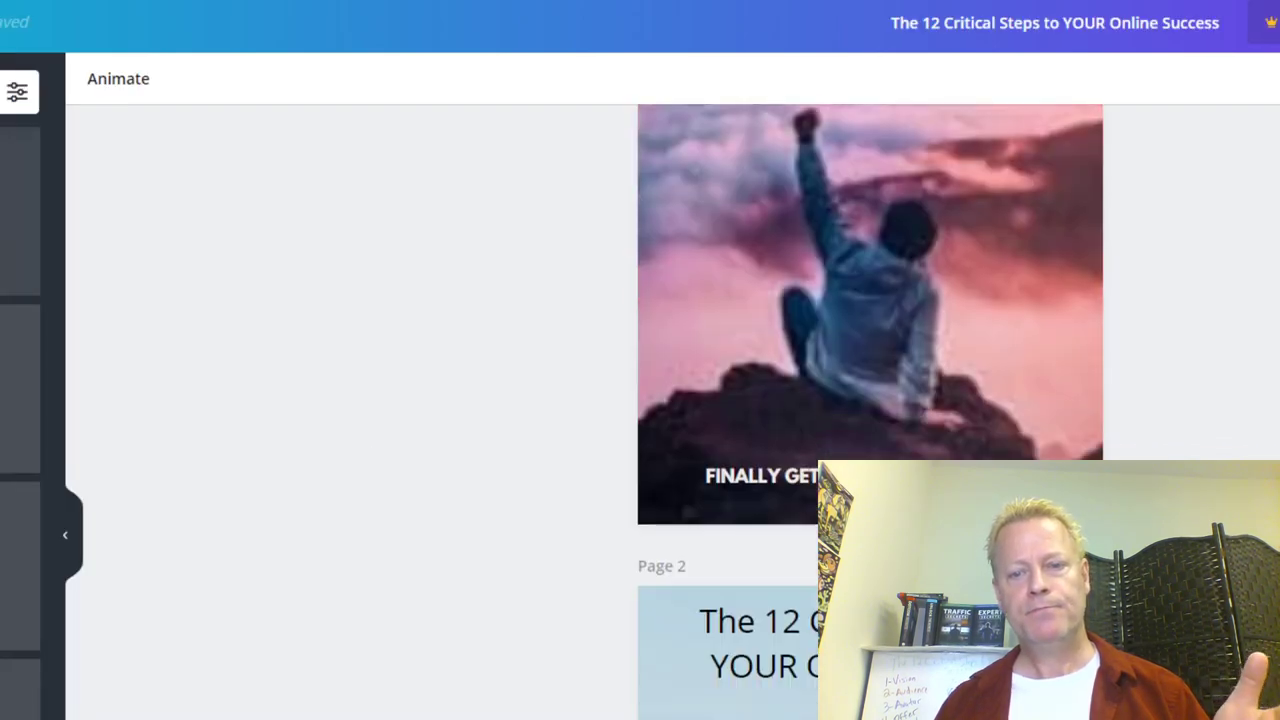
pyautogui.scroll(-15, 870, 400)
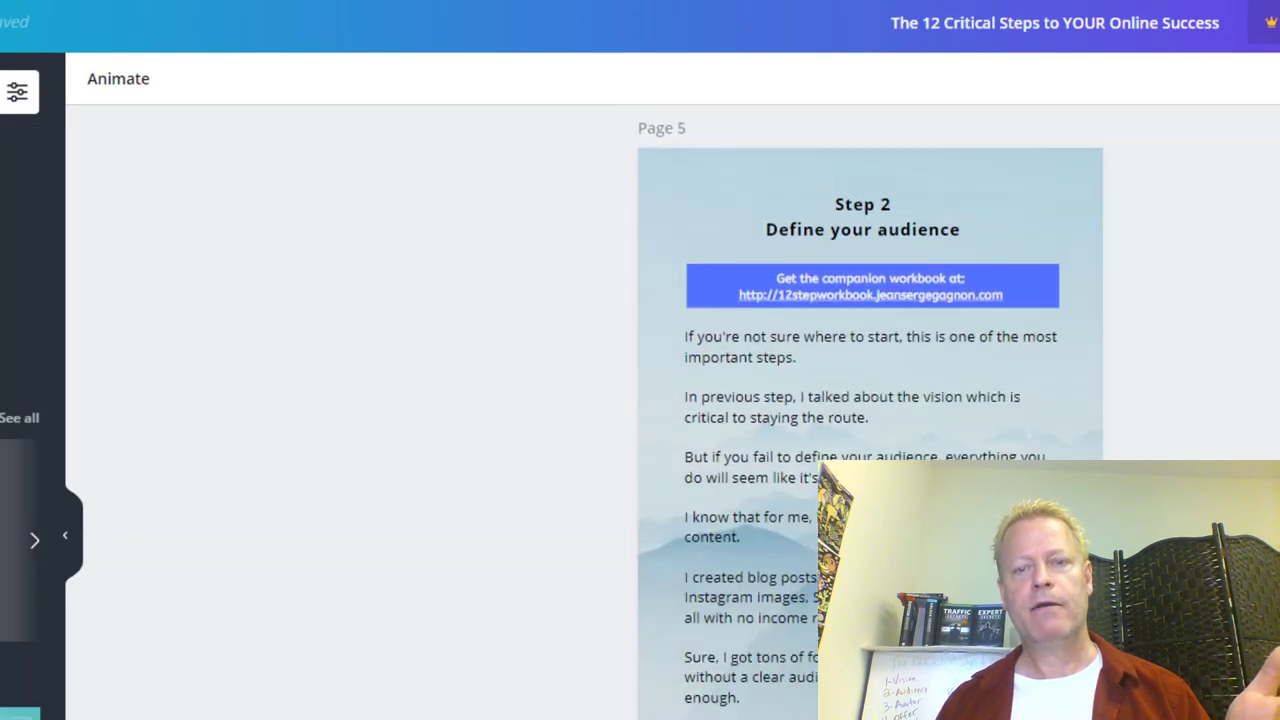
pyautogui.scroll(-8, 870, 400)
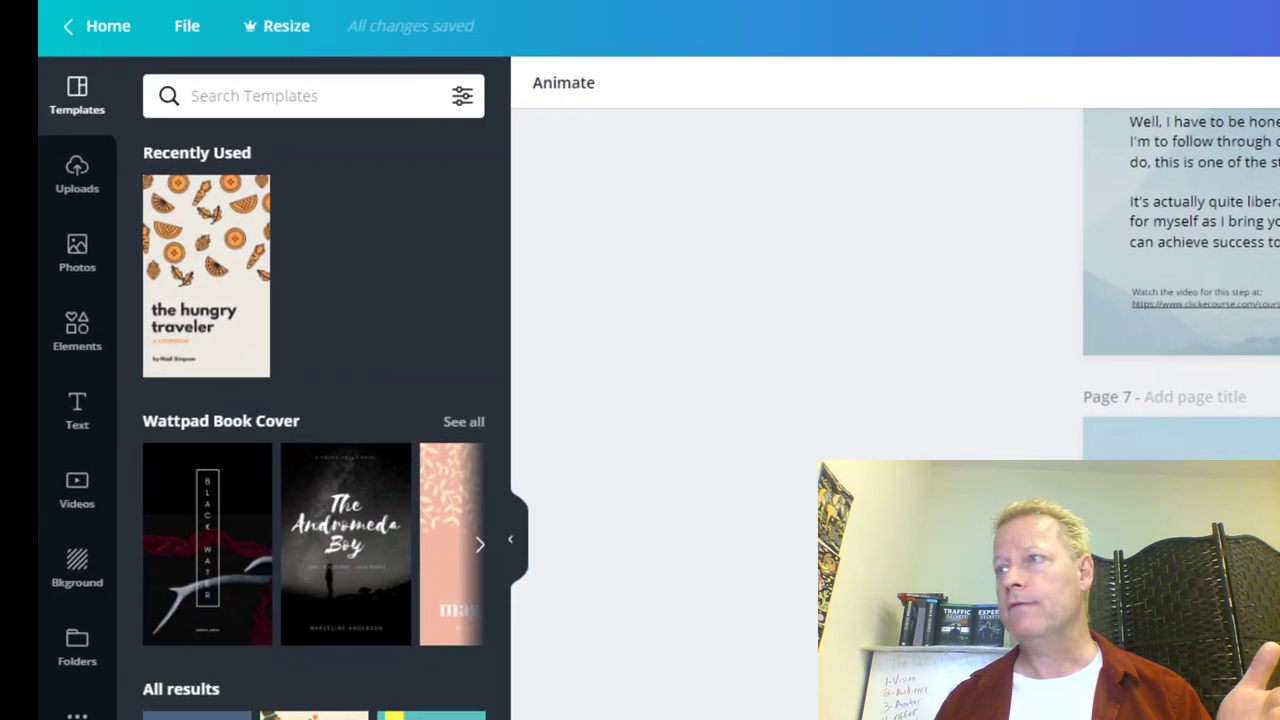
pyautogui.scroll(-10, 309, 630)
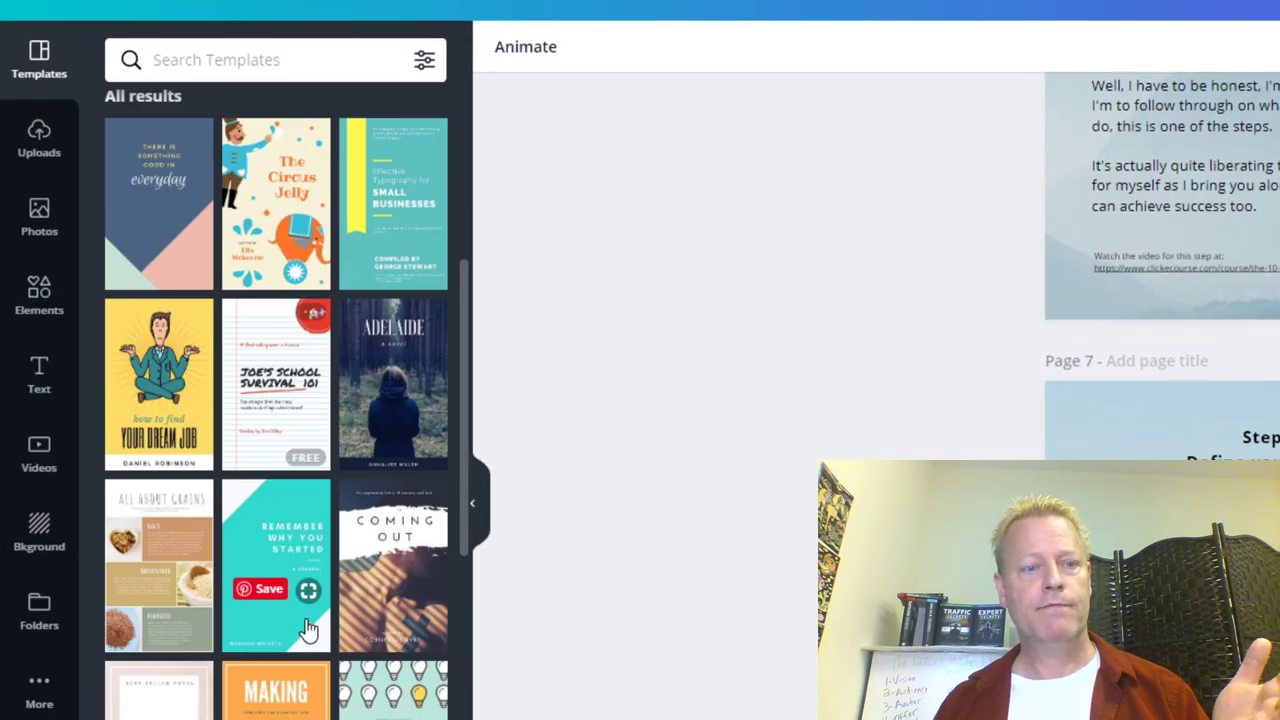
pyautogui.scroll(-10, 305, 628)
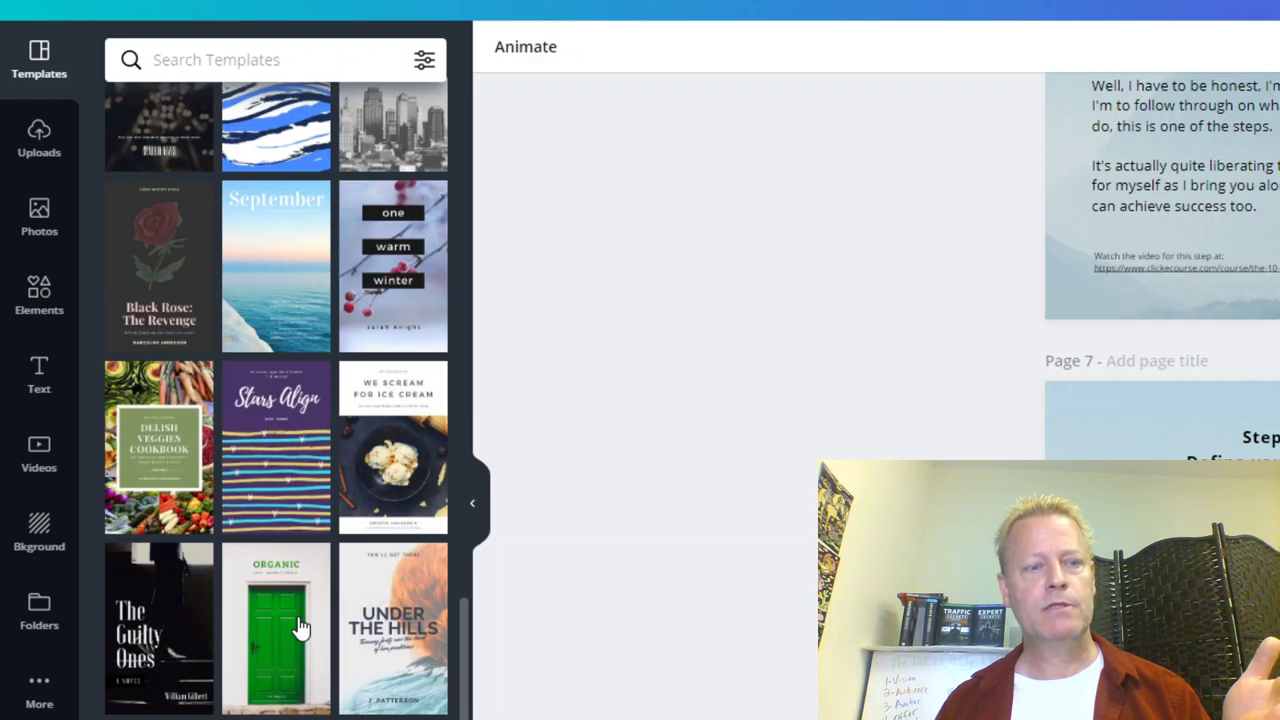
pyautogui.scroll(-5, 300, 627)
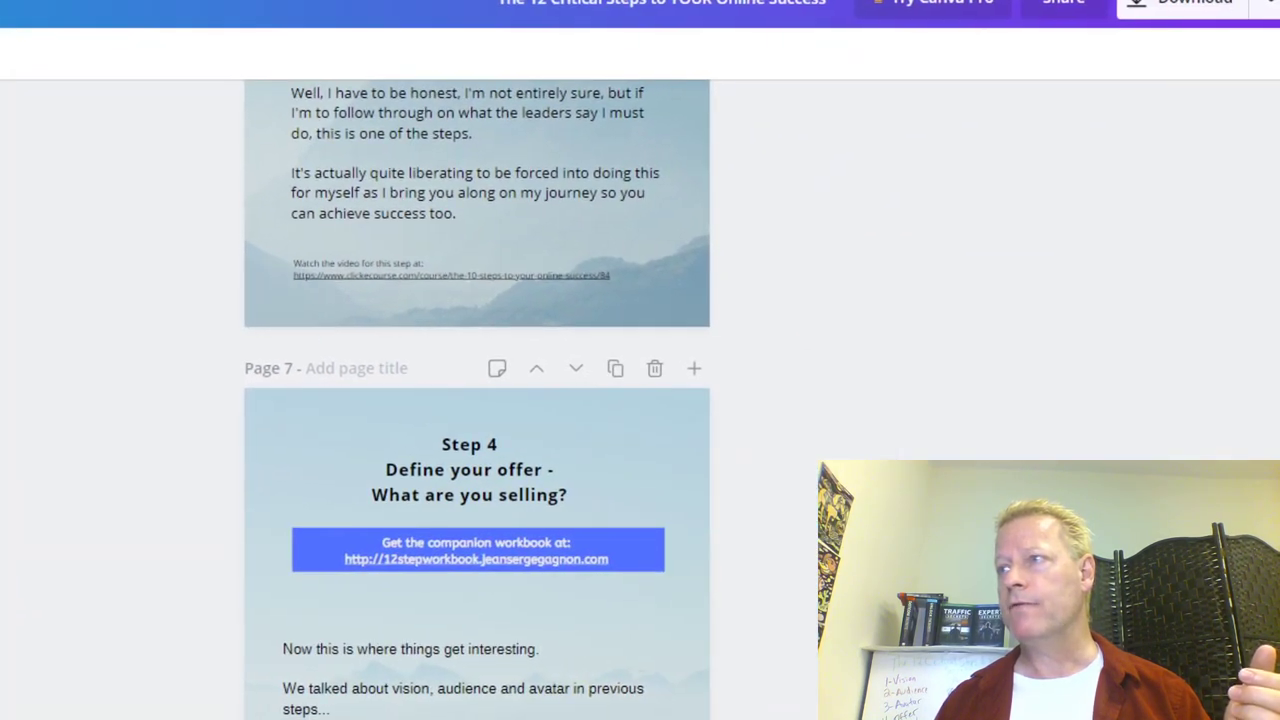
pyautogui.scroll(-20, 628, 340)
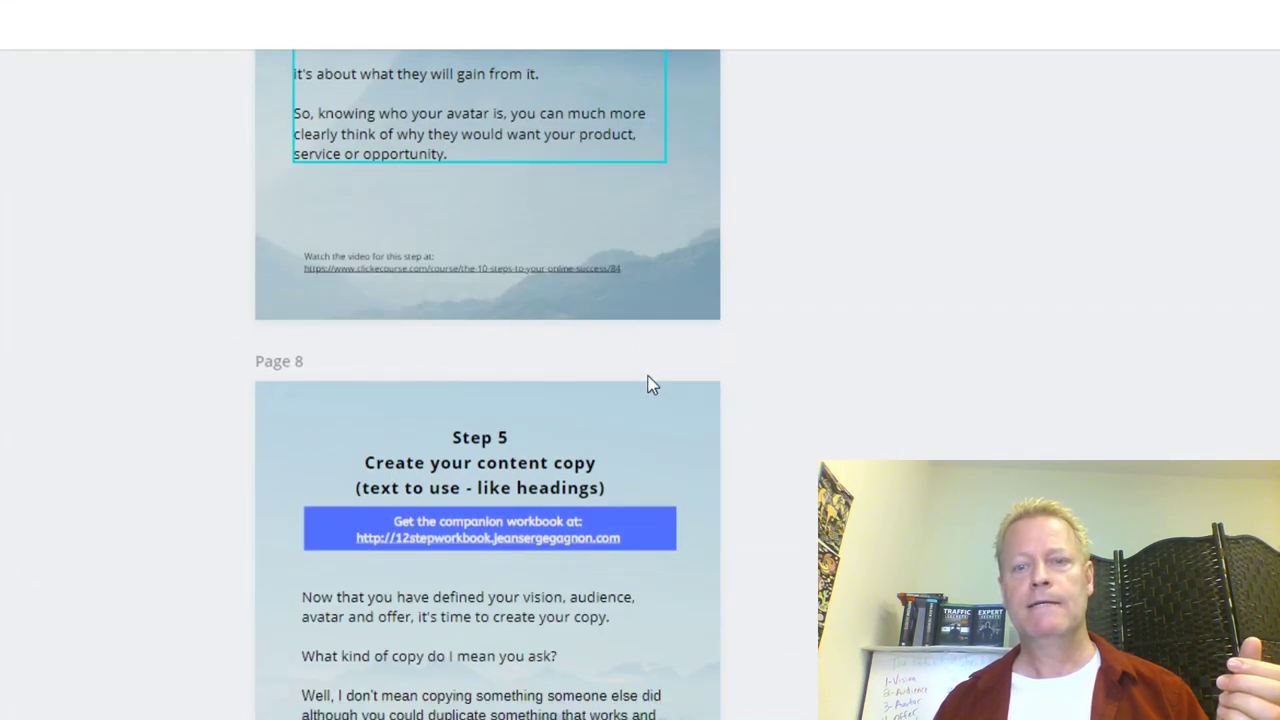
pyautogui.scroll(-6, 650, 385)
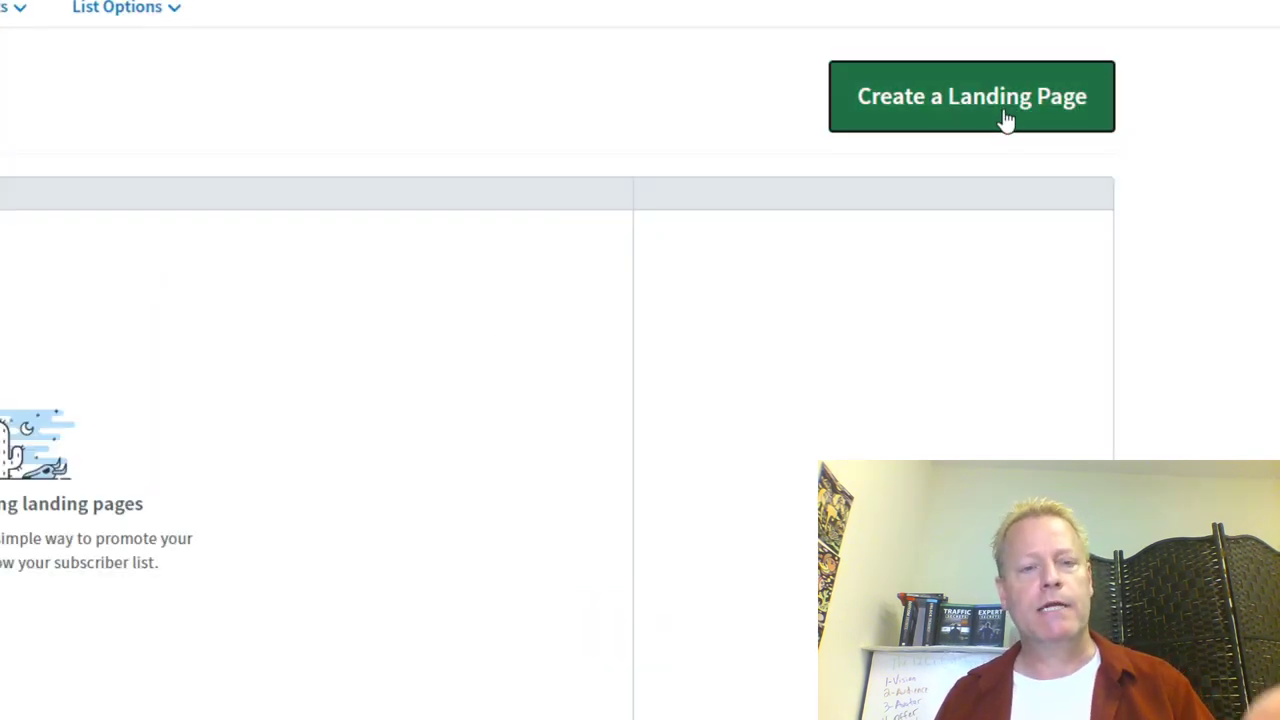
# Step: Start a new landing page, browse the template gallery and pick the Personal Promotion template
pyautogui.click(1006, 117)
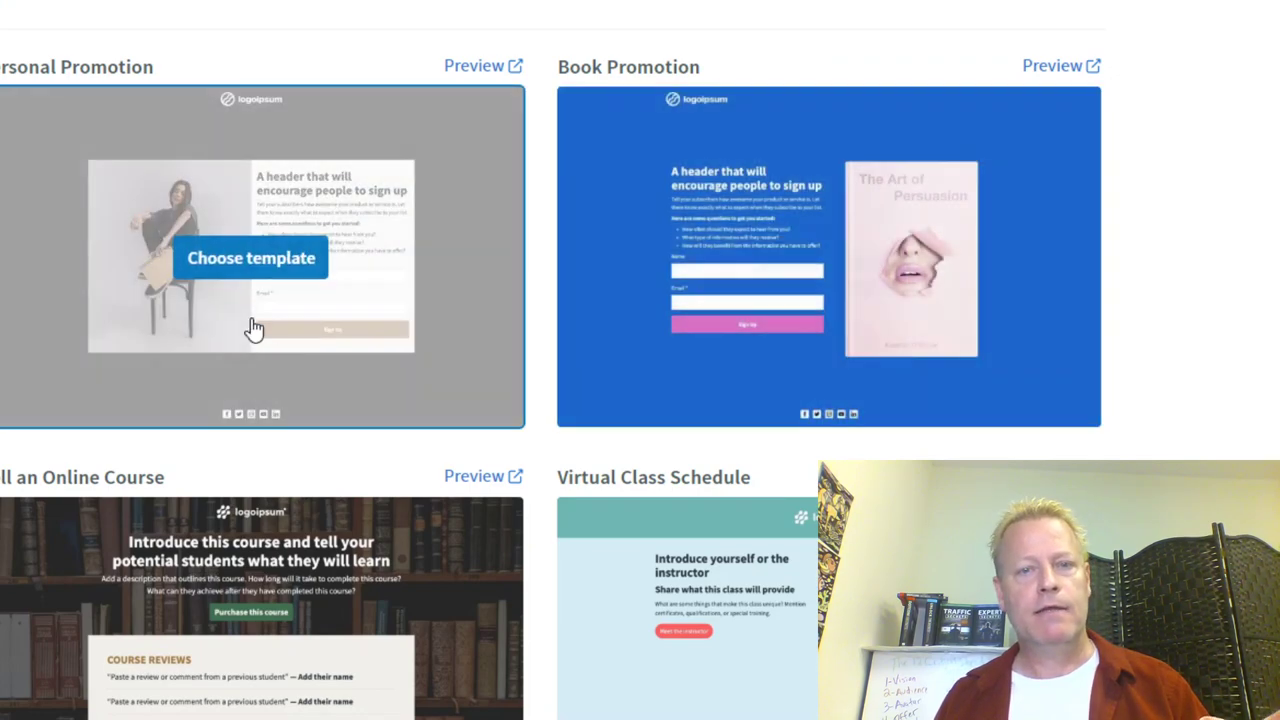
pyautogui.scroll(-2, 220, 604)
pyautogui.scroll(-8, 220, 600)
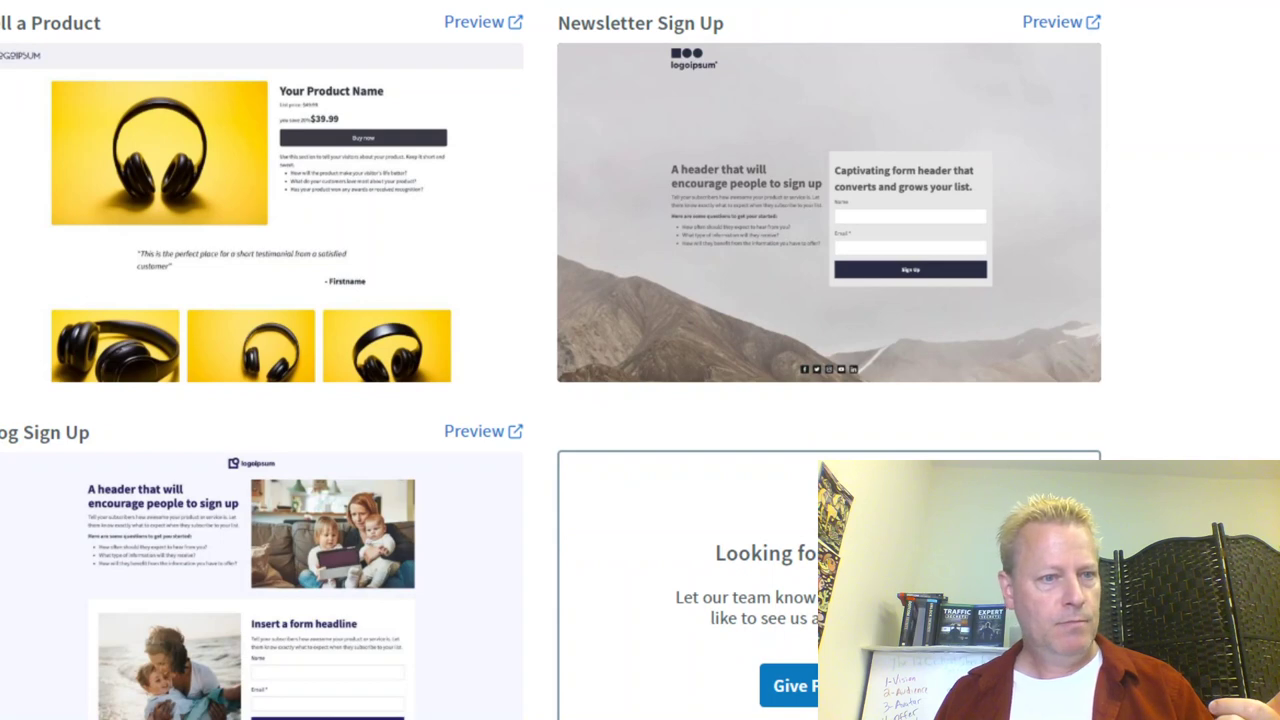
pyautogui.scroll(6, 550, 360)
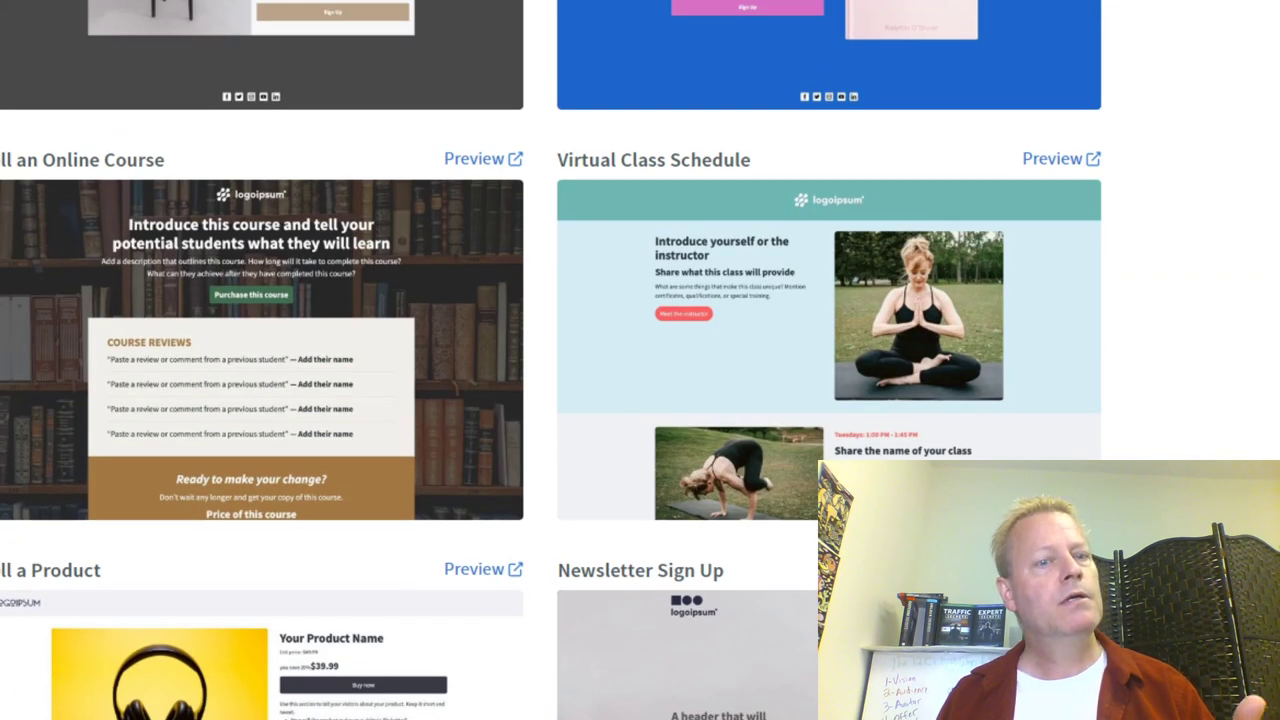
pyautogui.scroll(3, 550, 360)
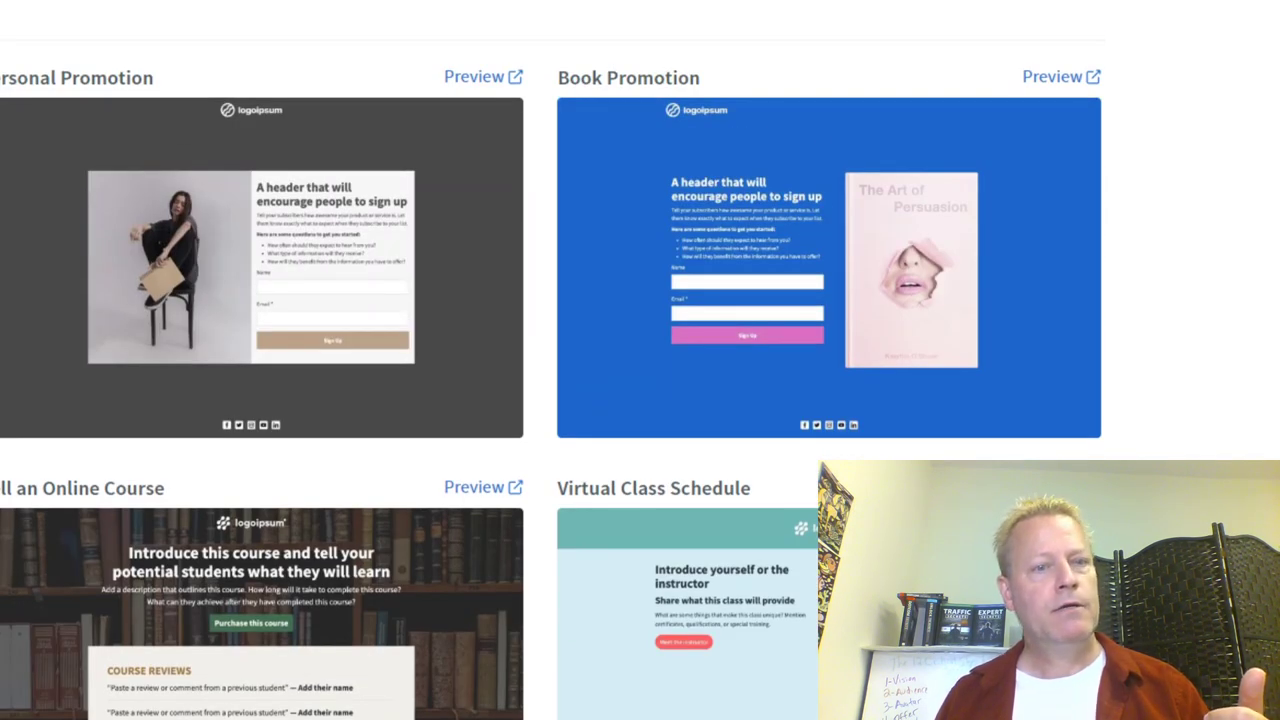
pyautogui.moveTo(277, 229)
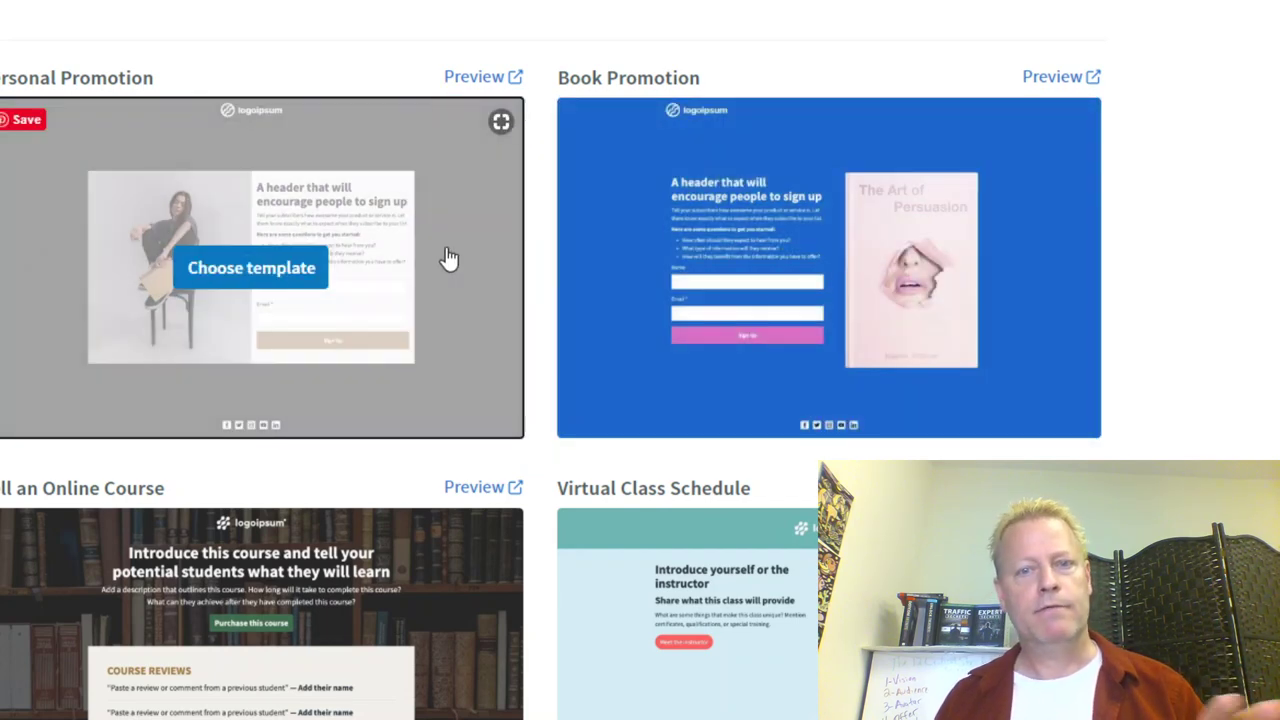
pyautogui.click(327, 278)
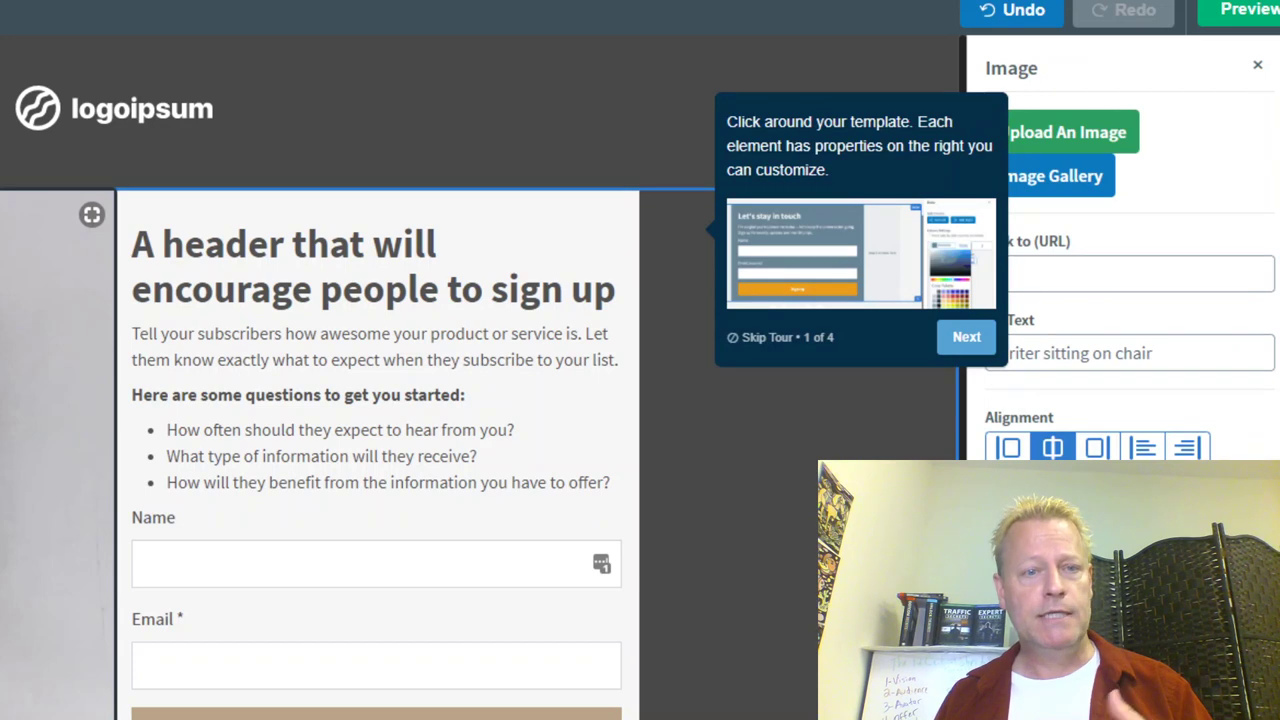
# Step: Inspect the Personal Promotion page's heading, intro paragraph and sign-up form blocks
pyautogui.click(343, 392)
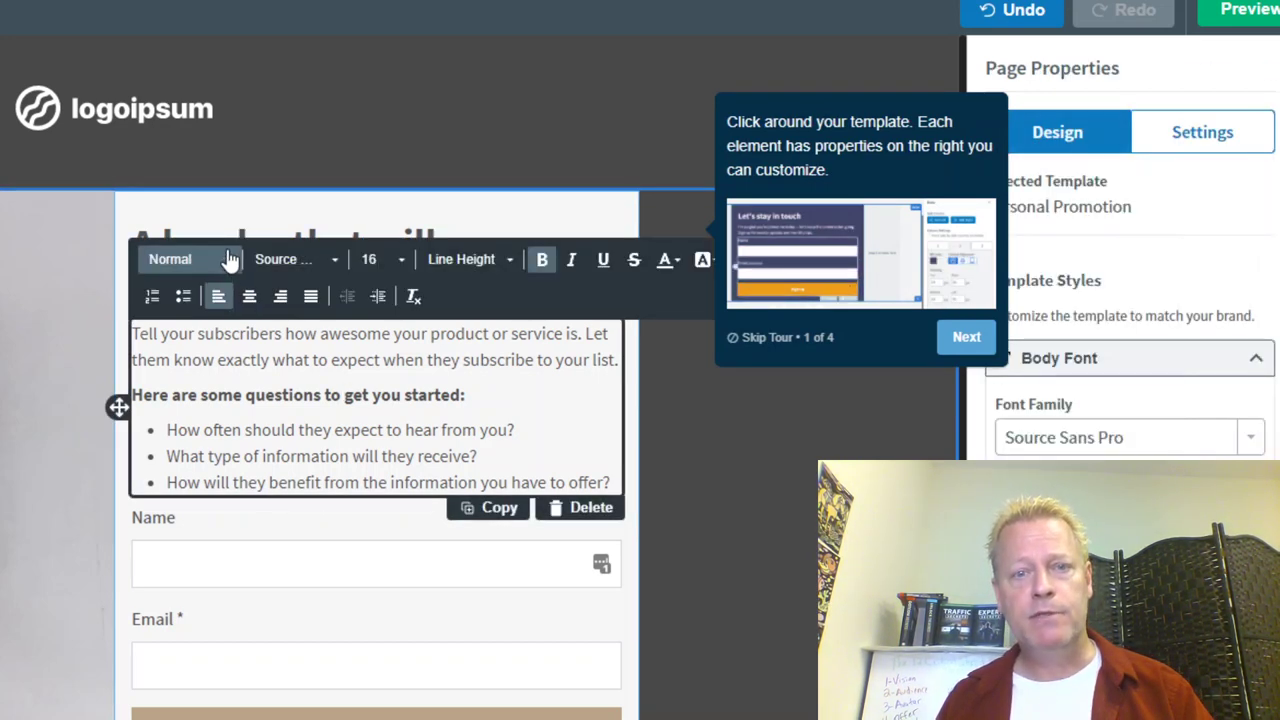
pyautogui.click(298, 229)
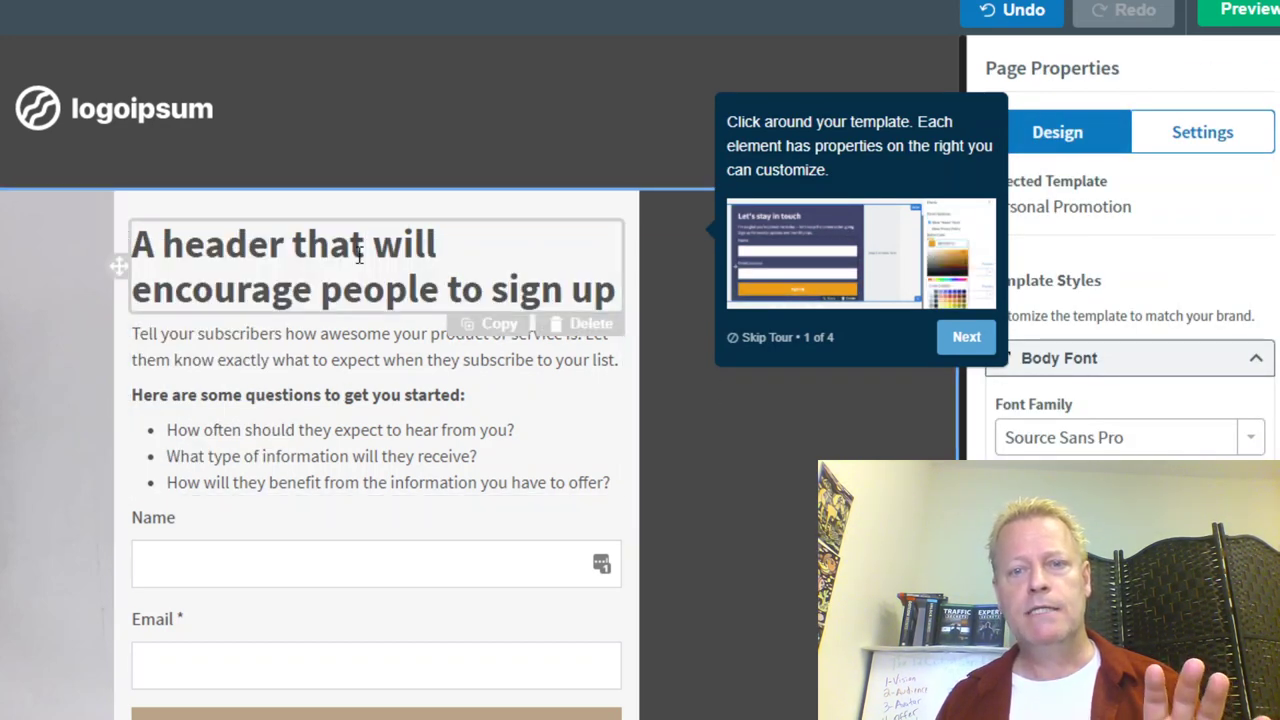
pyautogui.moveTo(291, 250); pyautogui.dragTo(469, 261)
pyautogui.click(324, 295)
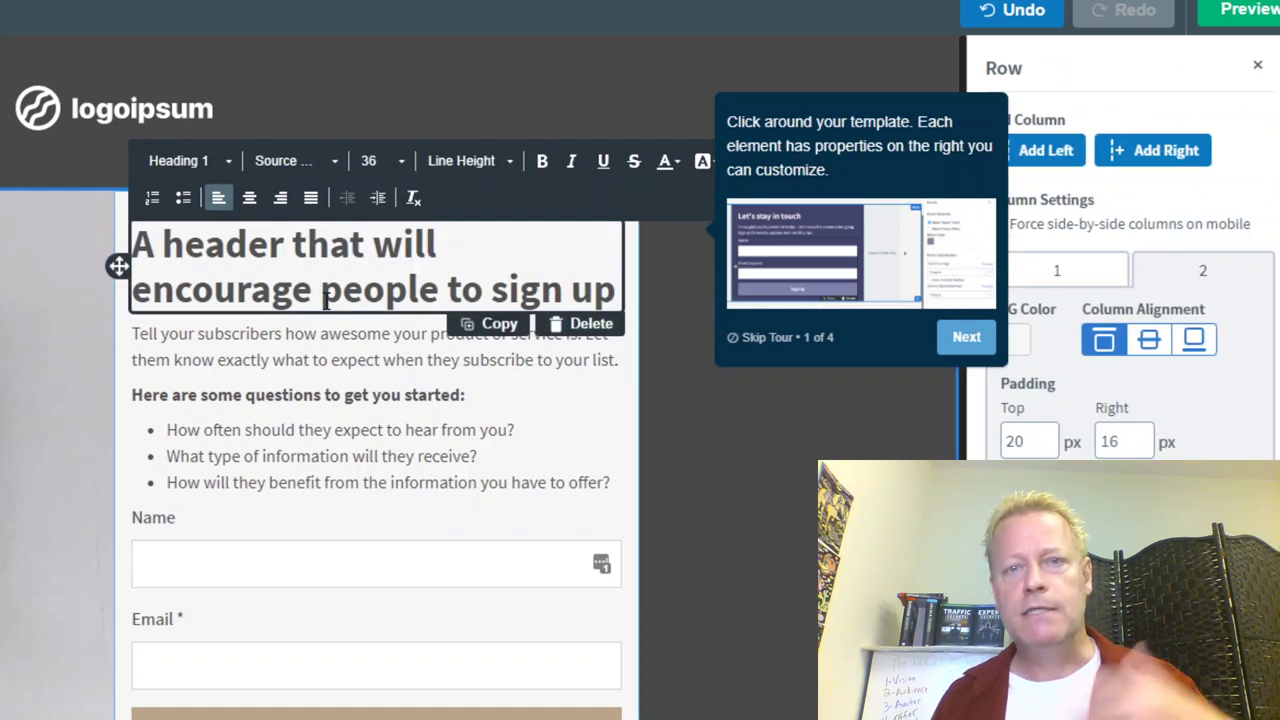
pyautogui.moveTo(270, 360); pyautogui.dragTo(316, 482)
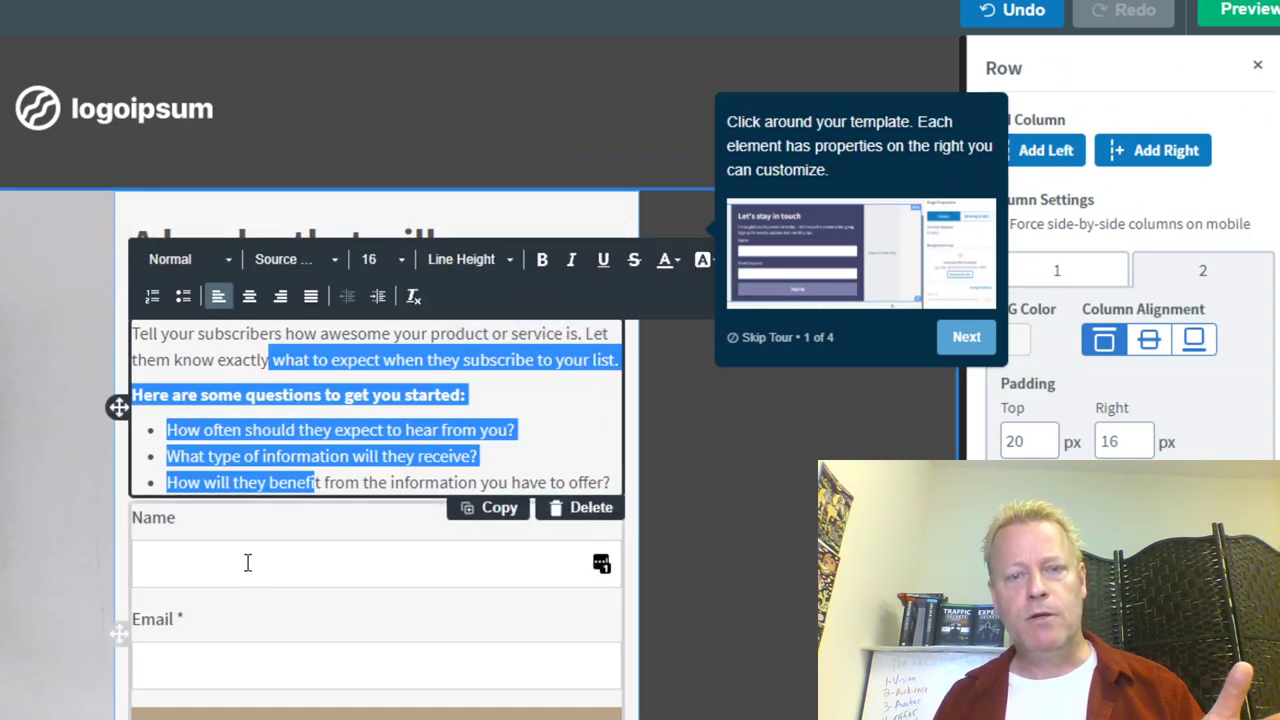
pyautogui.click(246, 640)
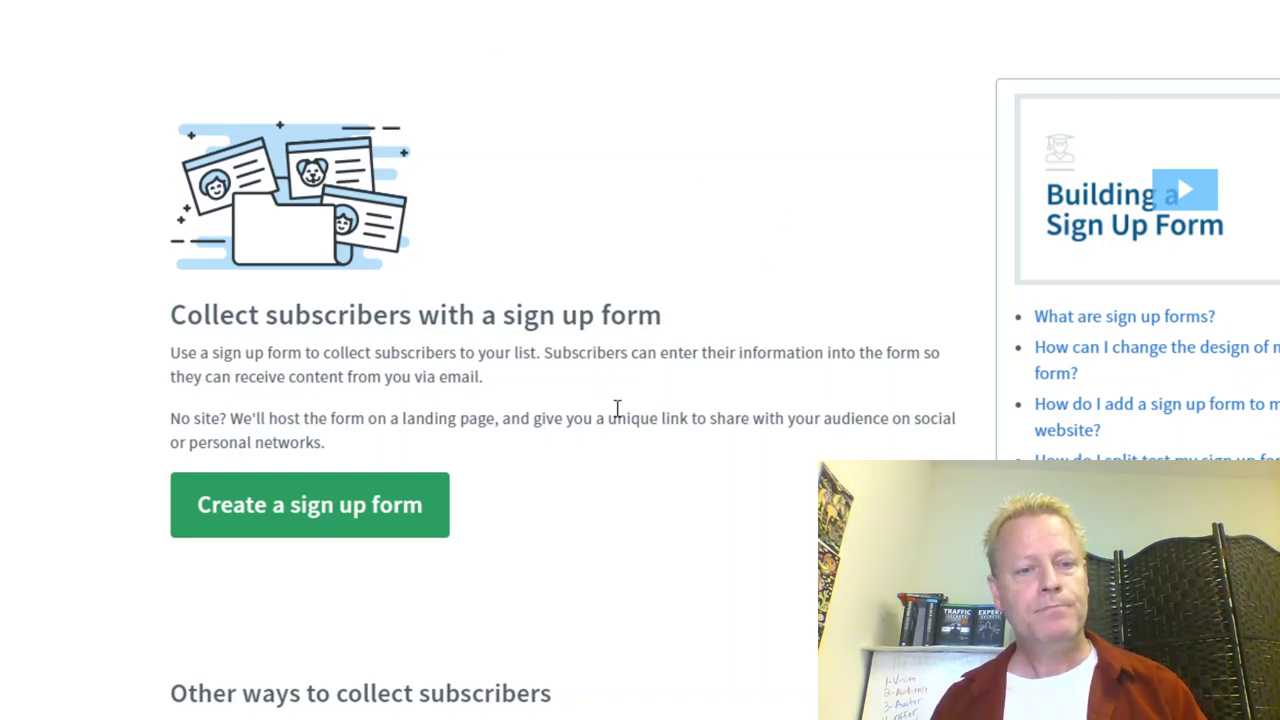
# Step: Review the Sign Up Forms page and its integrations, then open a new browser tab
pyautogui.scroll(-4, 614, 414)
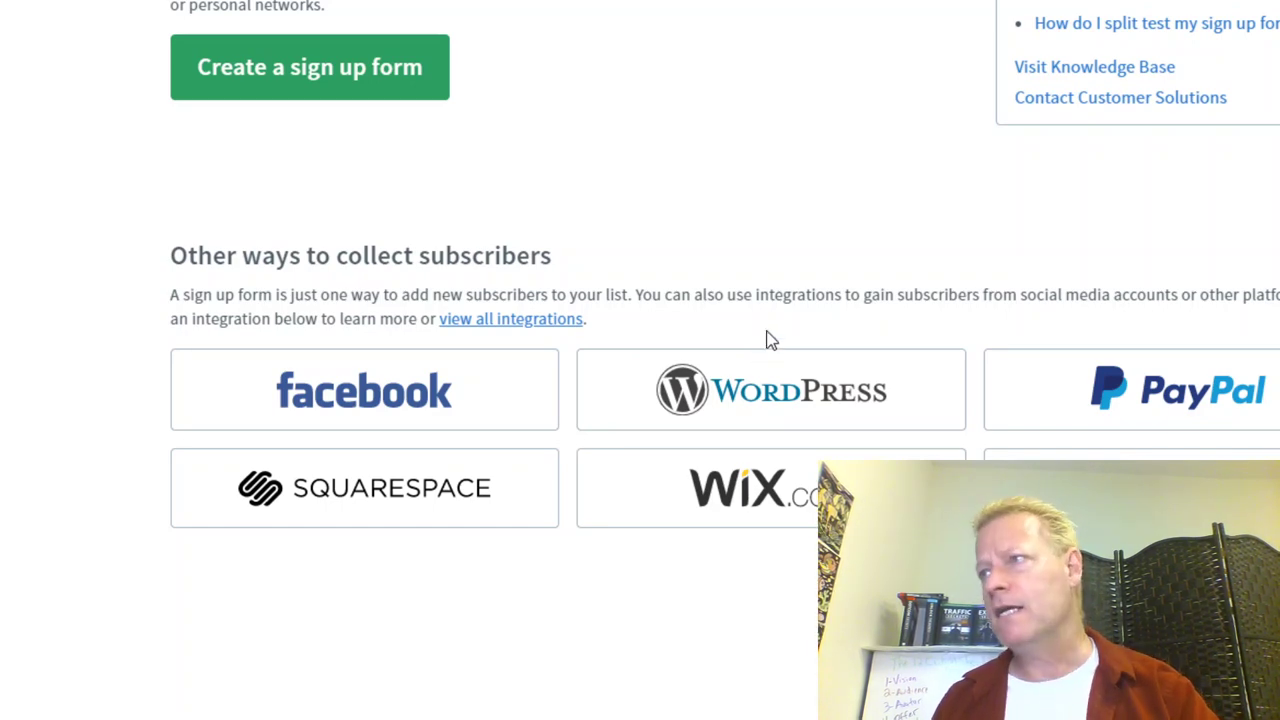
pyautogui.scroll(3, 541, 416)
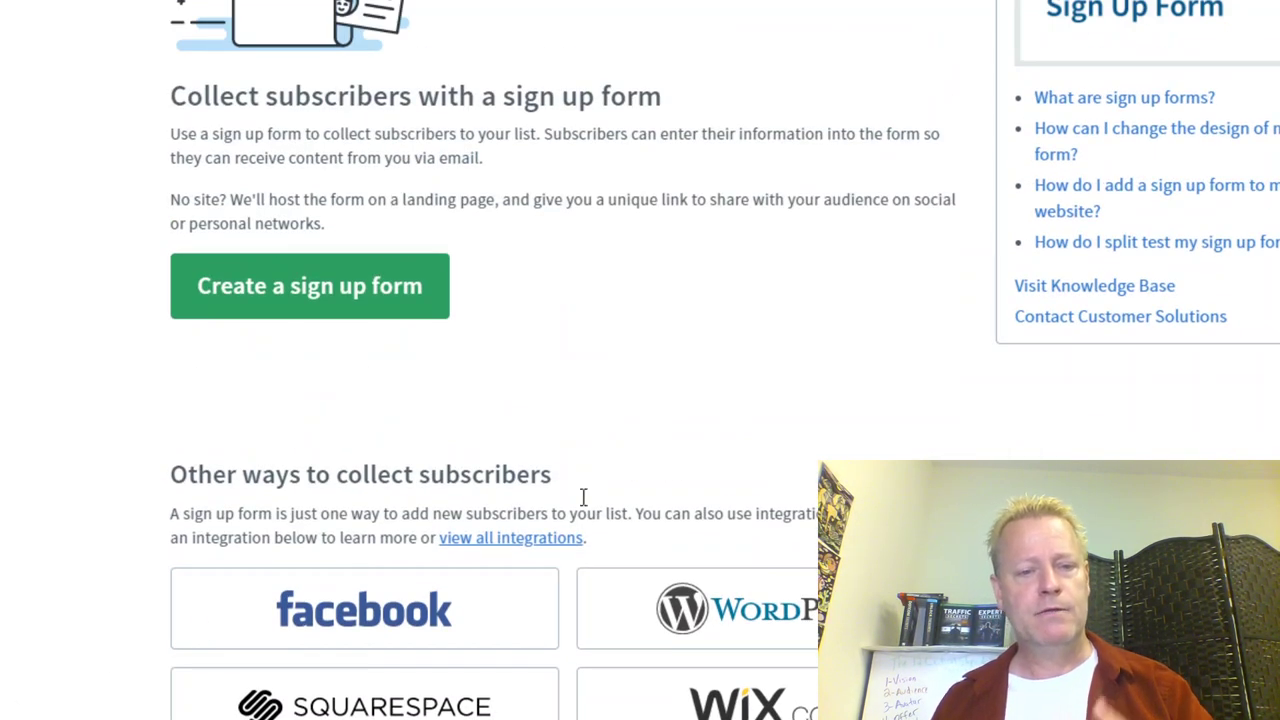
pyautogui.scroll(3, 715, 418)
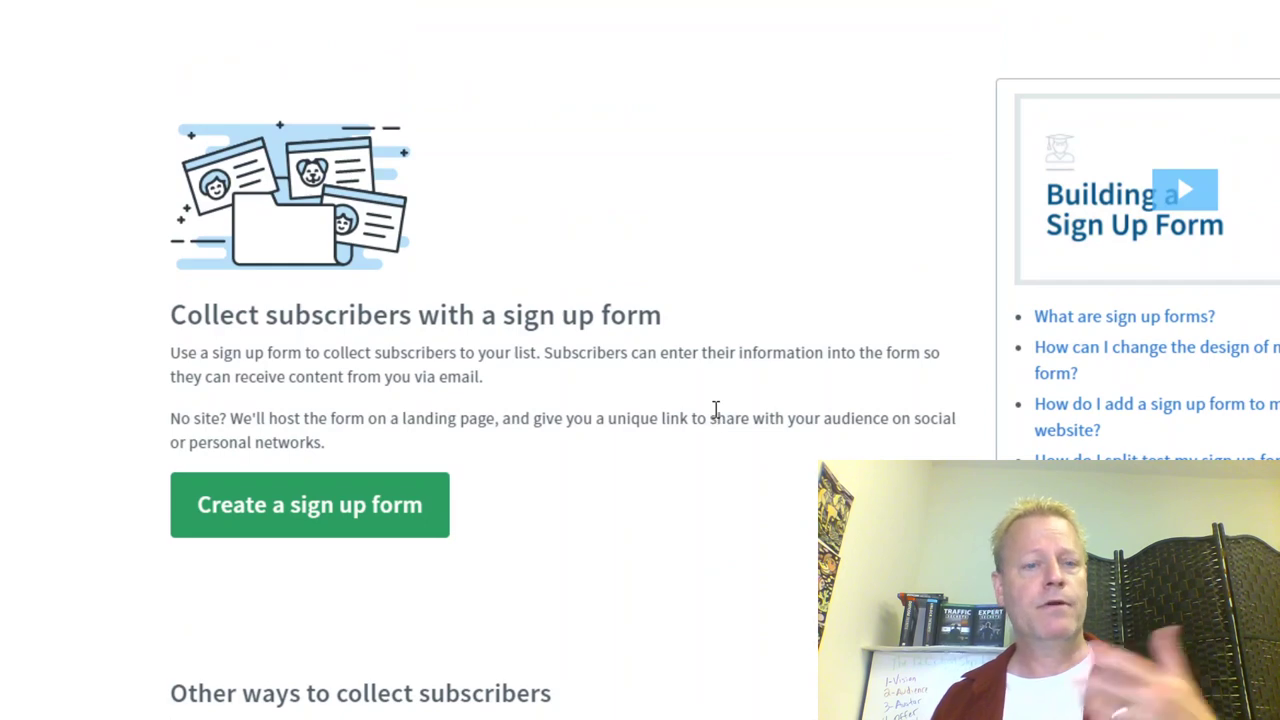
pyautogui.scroll(-4, 715, 414)
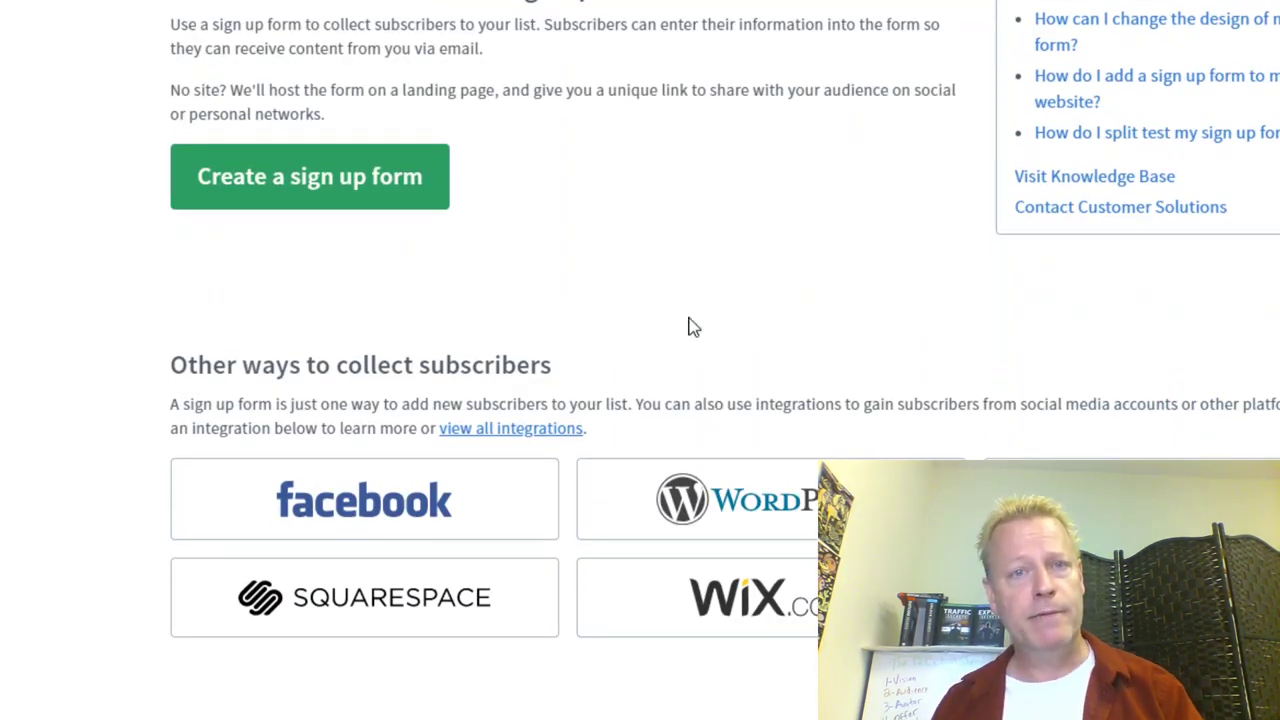
pyautogui.hotkey('ctrl', 't')
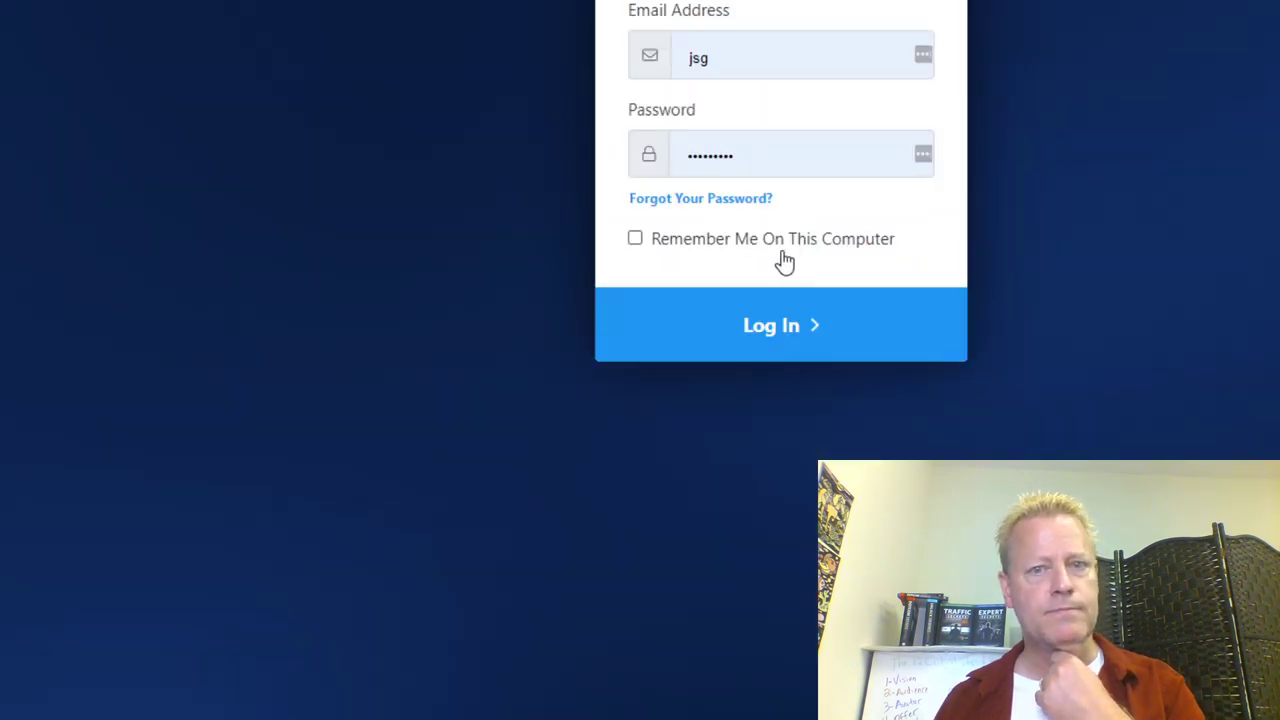
# Step: Log in to MyLeadSystemPRO with Remember Me ticked, then open the My Websites links list
pyautogui.click(636, 241)
pyautogui.click(705, 305)
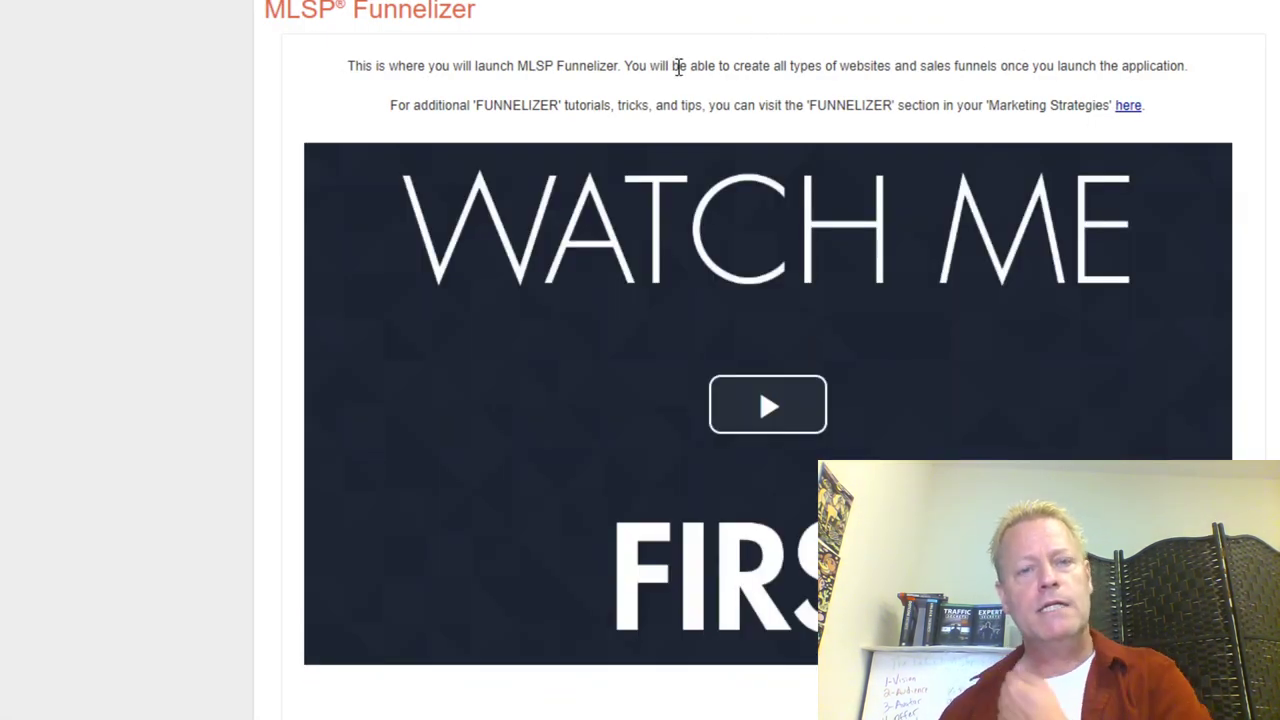
pyautogui.scroll(-1, 678, 70)
pyautogui.scroll(1, 680, 77)
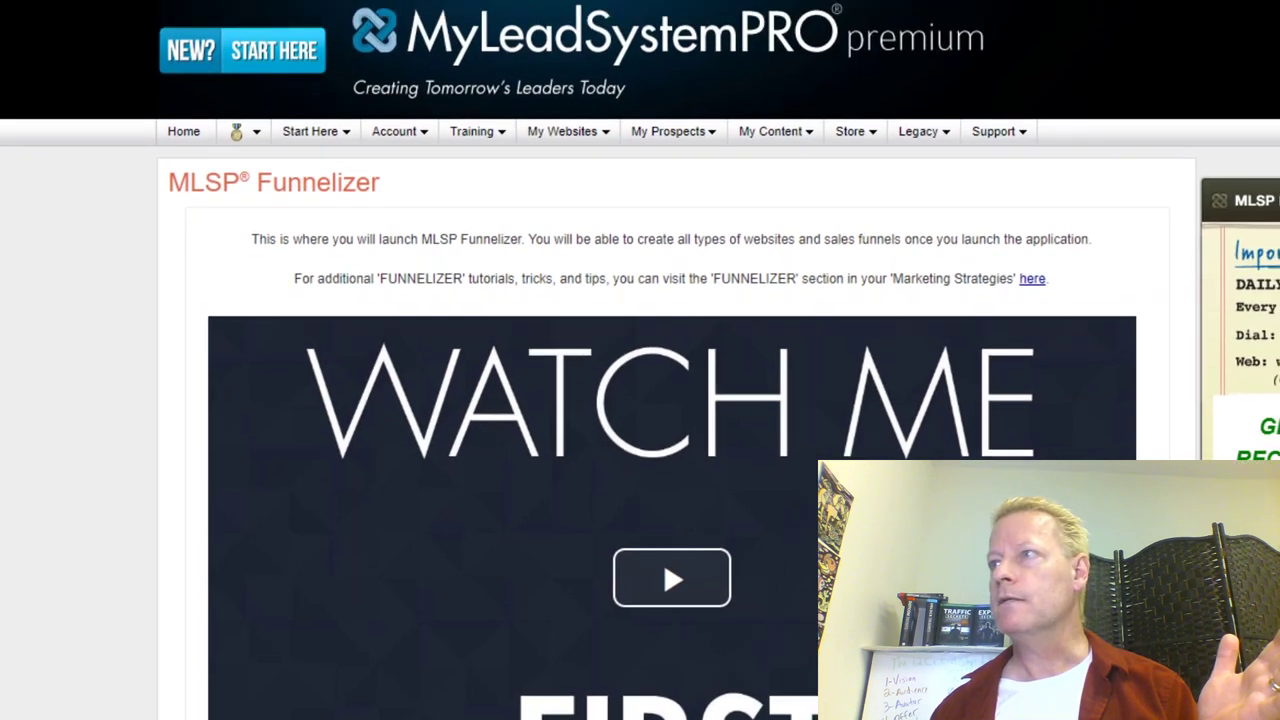
pyautogui.click(563, 148)
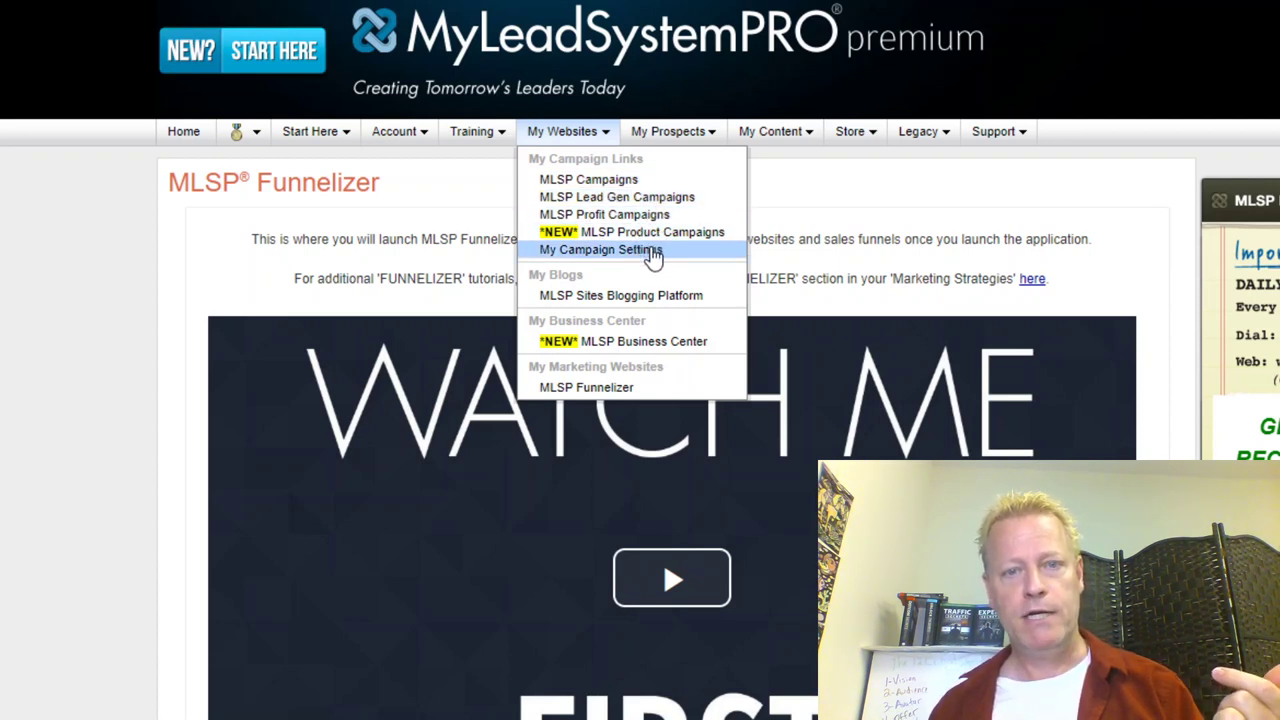
# Step: Go to MLSP Lead Gen Campaigns and preview the Create My First E-Book campaign page
pyautogui.click(622, 205)
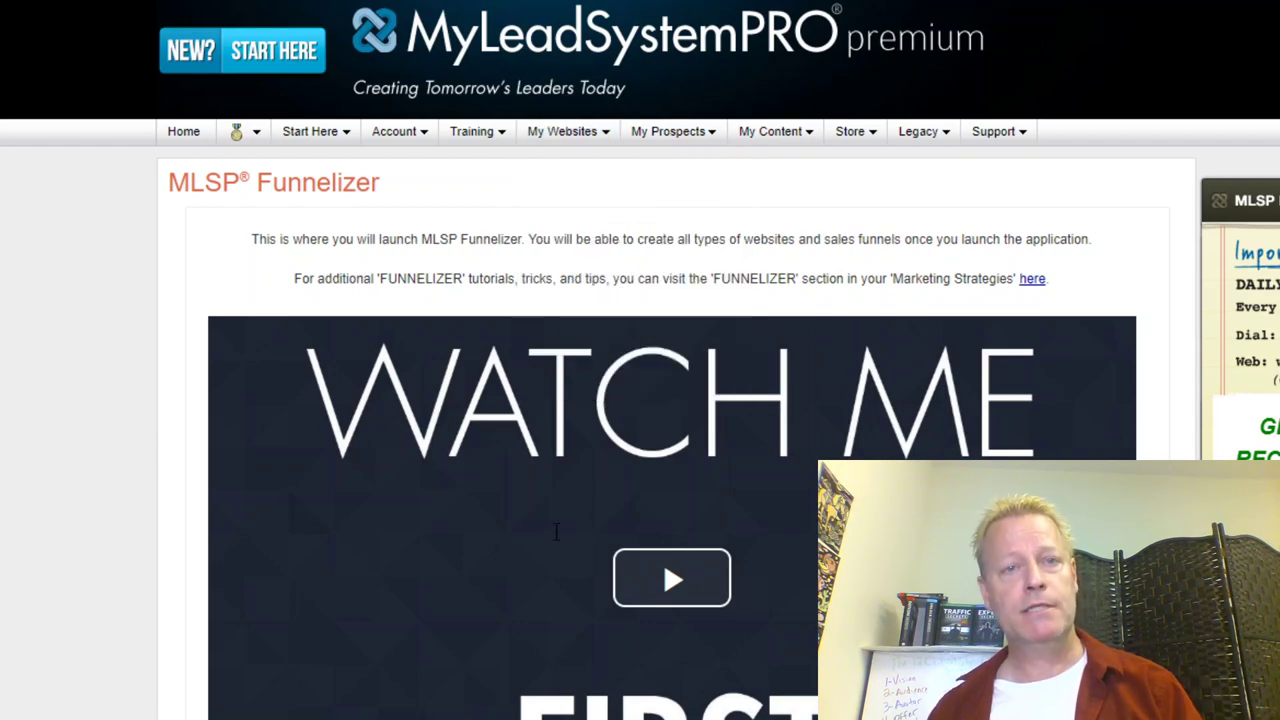
pyautogui.scroll(-6, 636, 532)
pyautogui.scroll(-6, 640, 530)
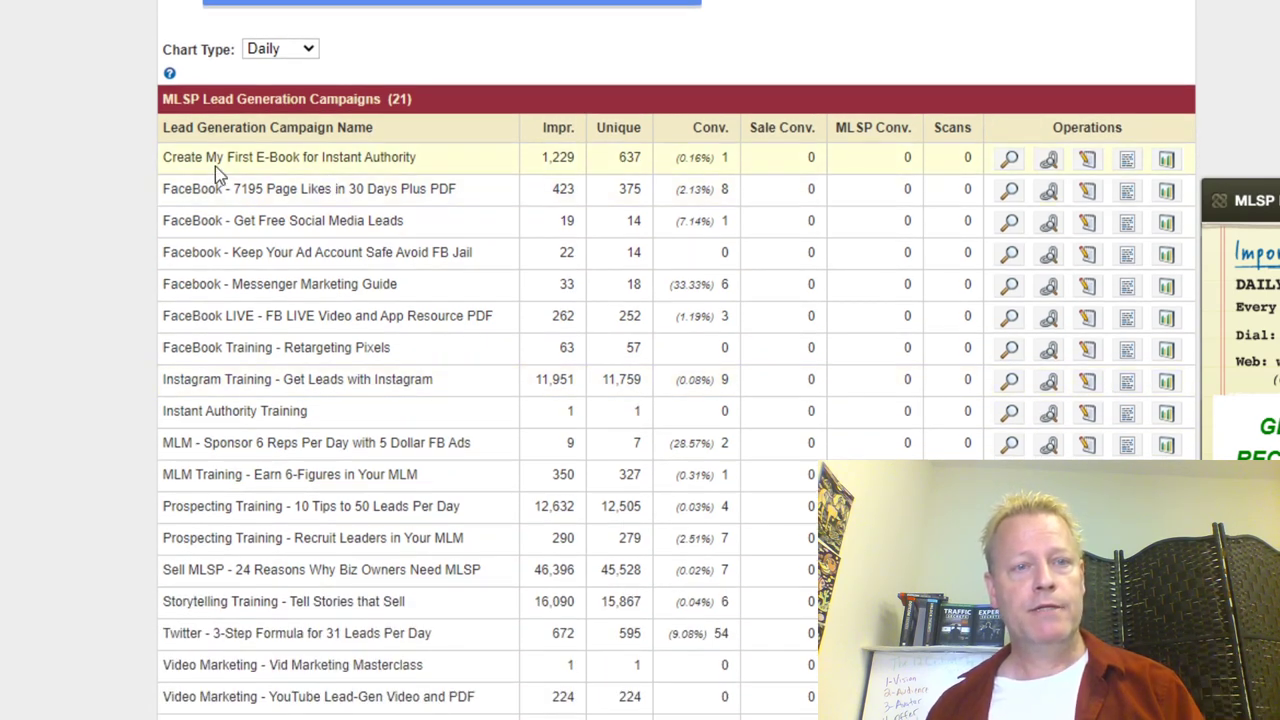
pyautogui.click(1009, 158)
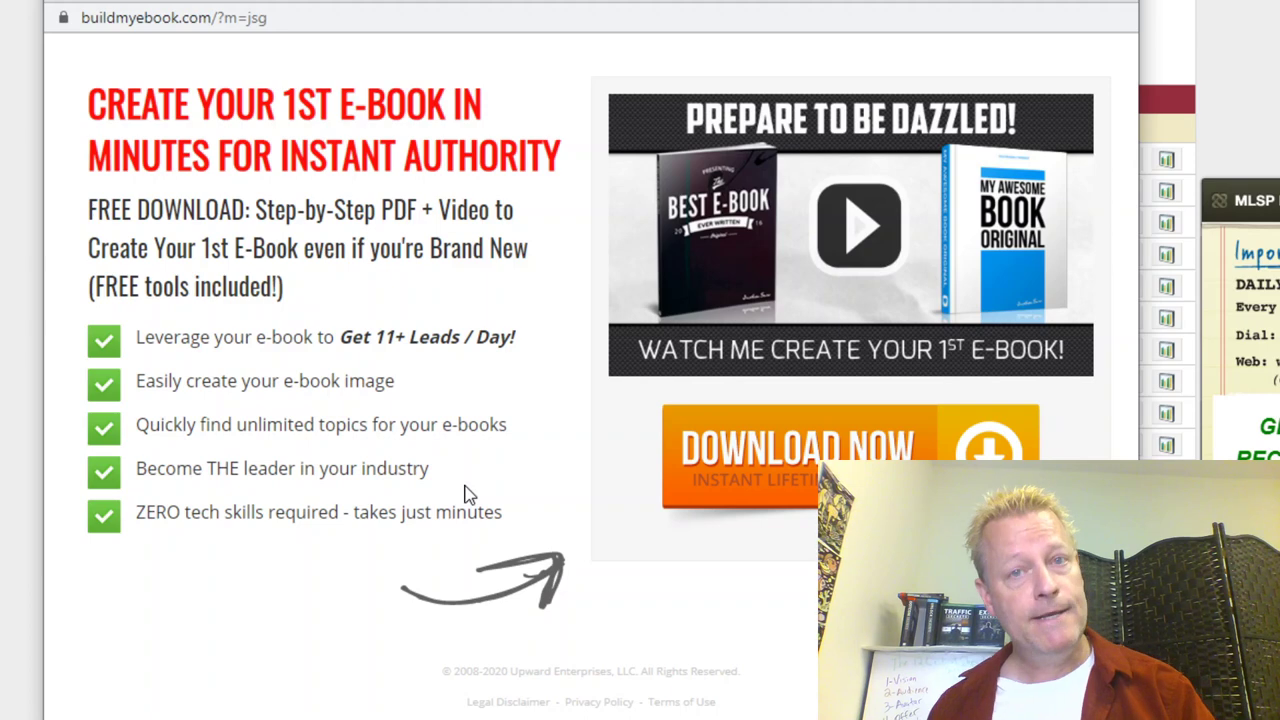
# Step: Examine the buildmyebook.com preview URL and its member ID, then close the preview
pyautogui.moveTo(290, 17); pyautogui.dragTo(60, 12)
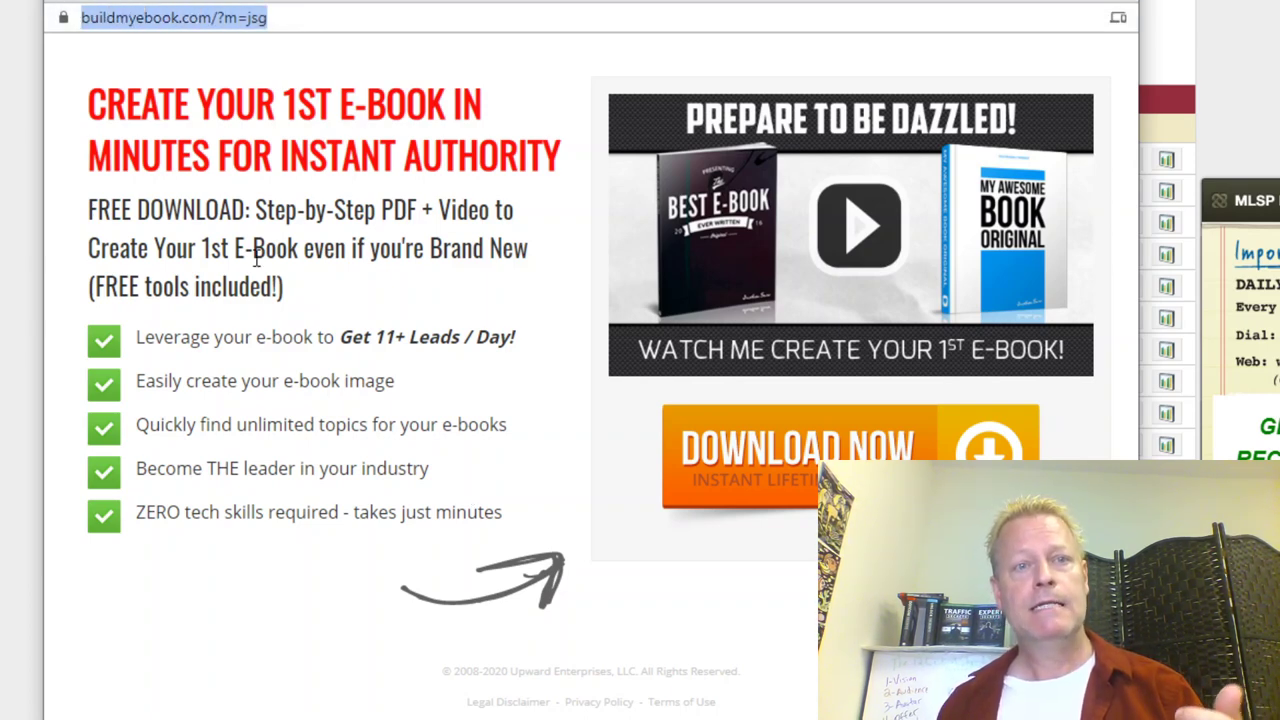
pyautogui.click(253, 17)
pyautogui.doubleClick(255, 17)
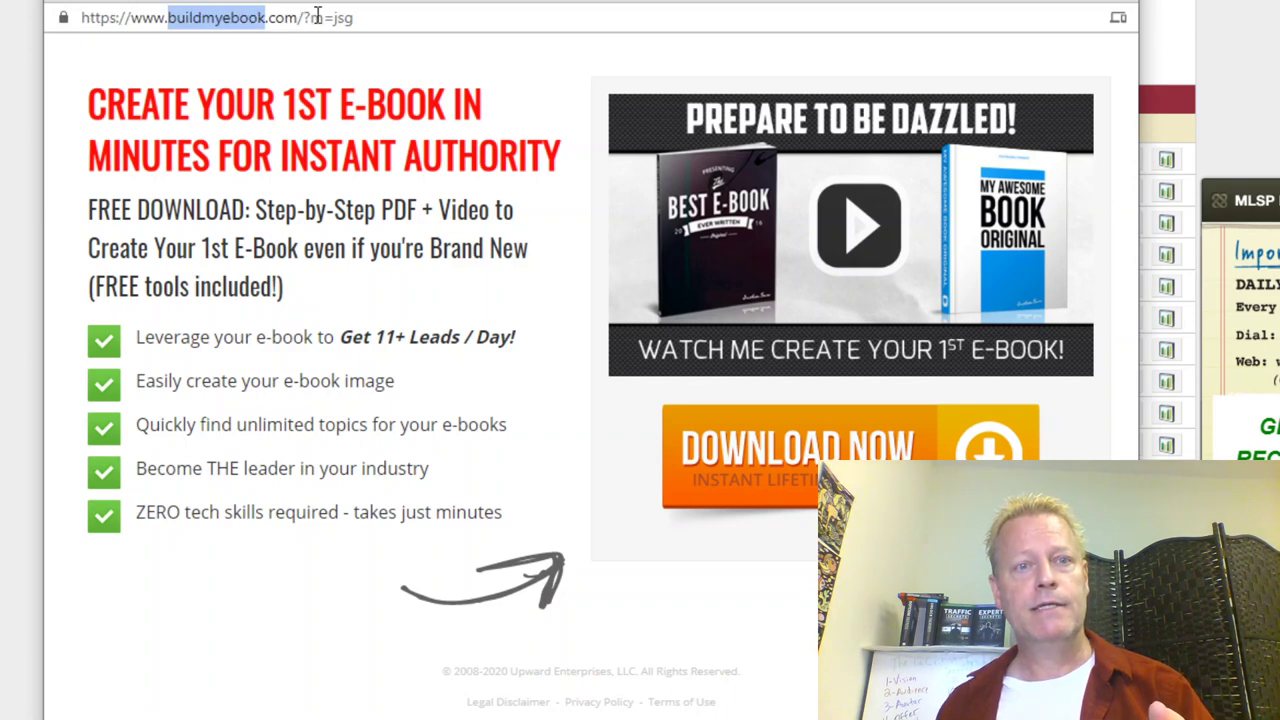
pyautogui.click(330, 17)
pyautogui.tripleClick(338, 17)
pyautogui.doubleClick(340, 17)
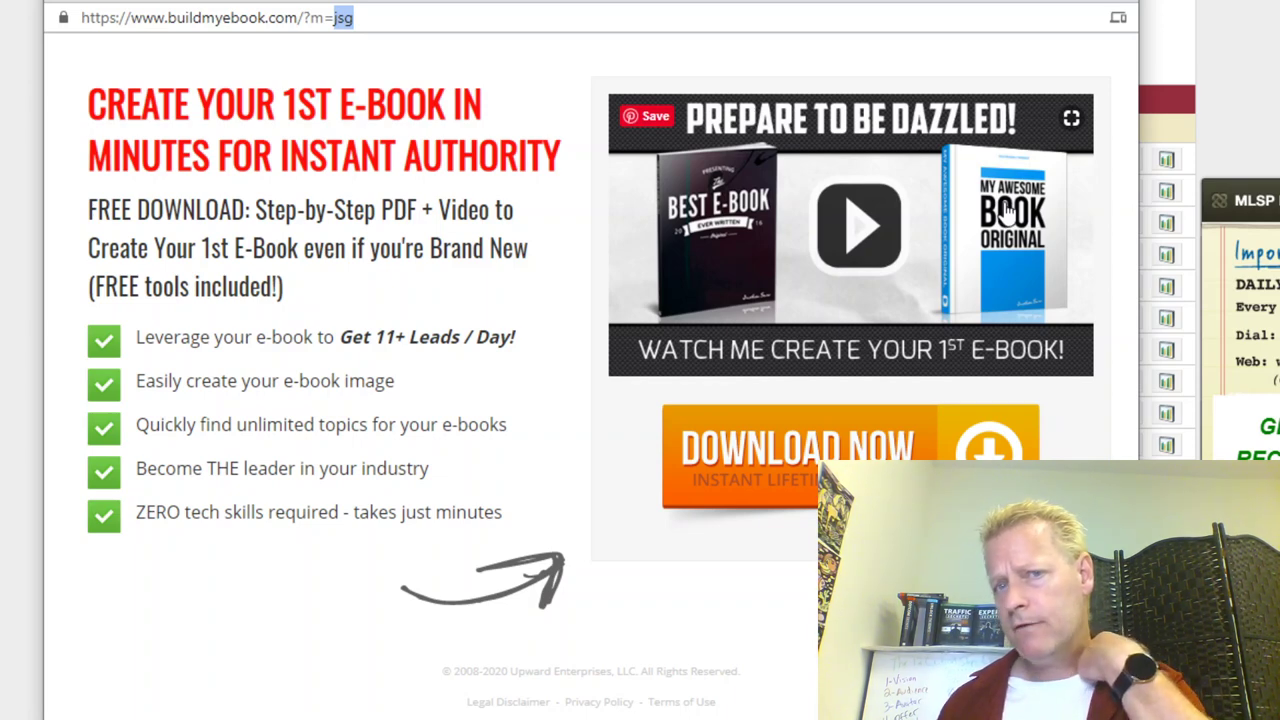
pyautogui.click(1110, 4)
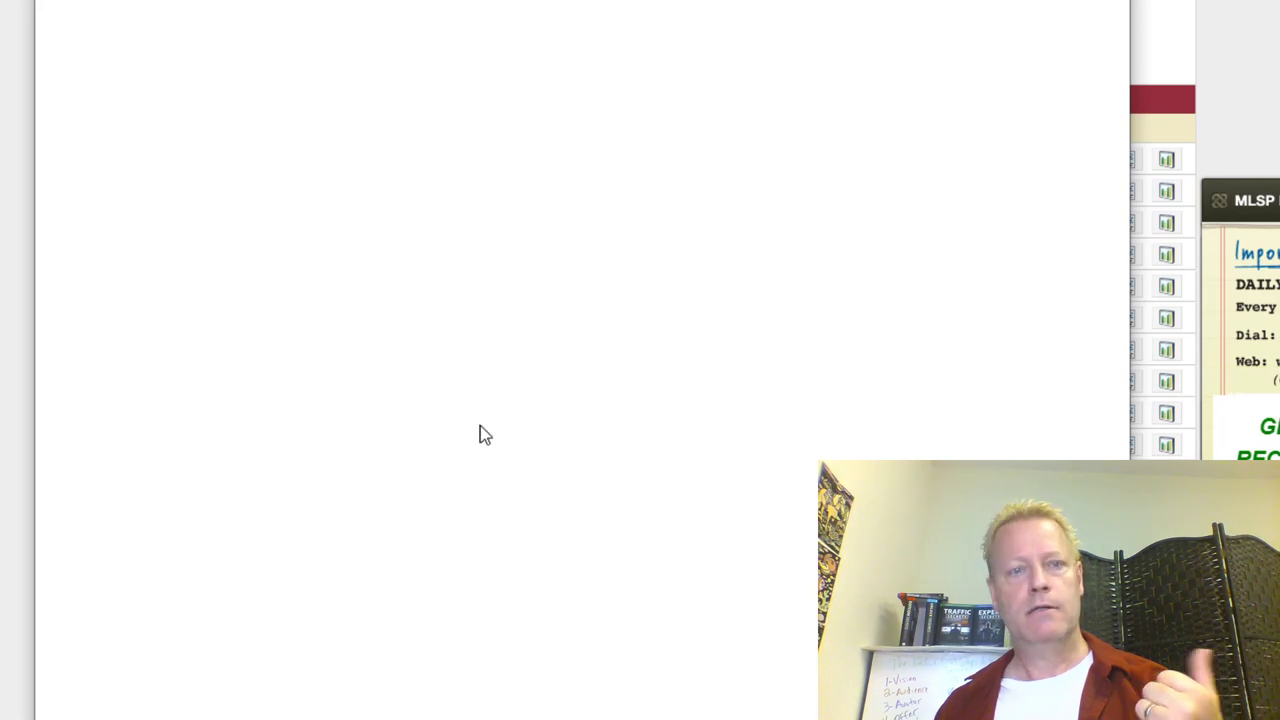
pyautogui.moveTo(411, 1); pyautogui.dragTo(400, 9)
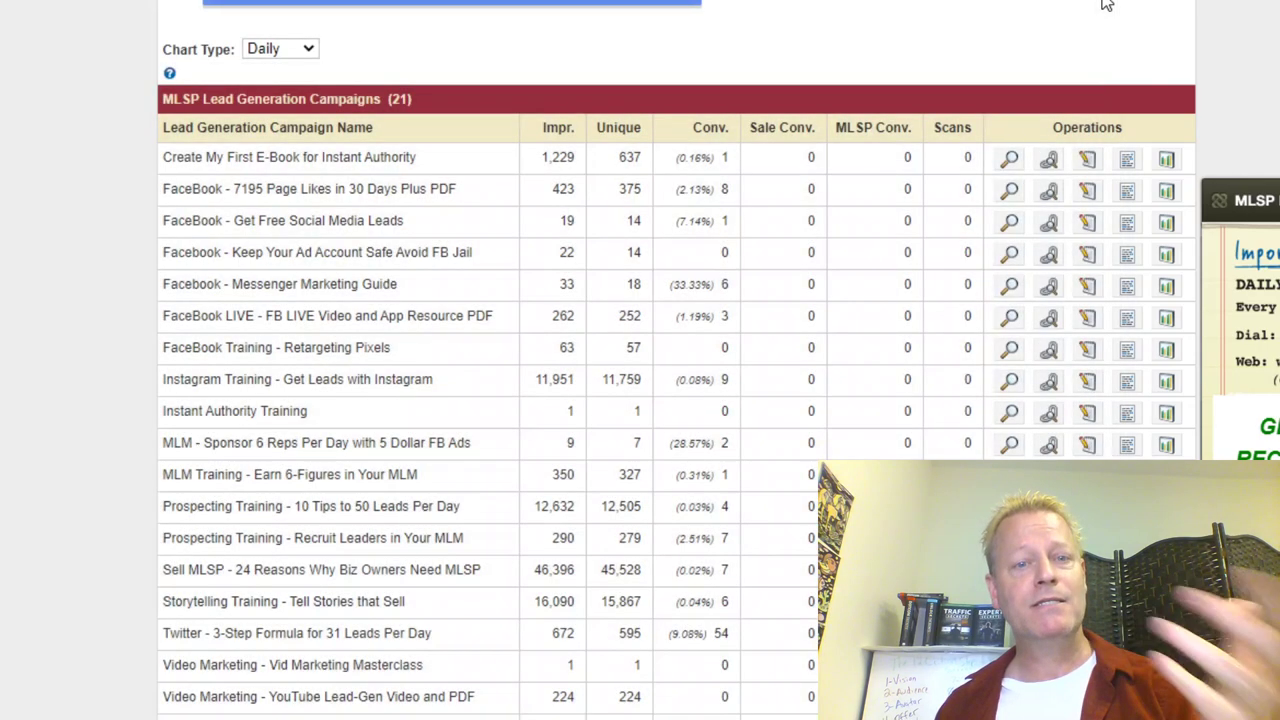
pyautogui.click(1092, 3)
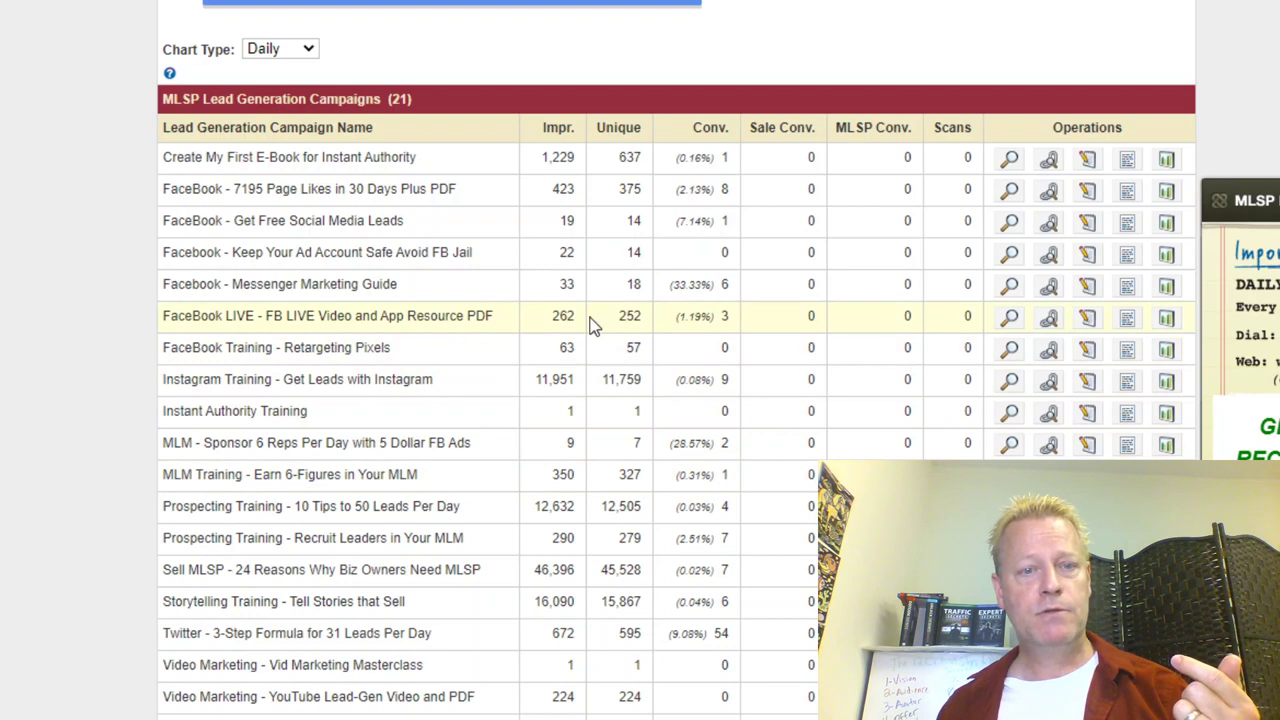
pyautogui.click(1008, 351)
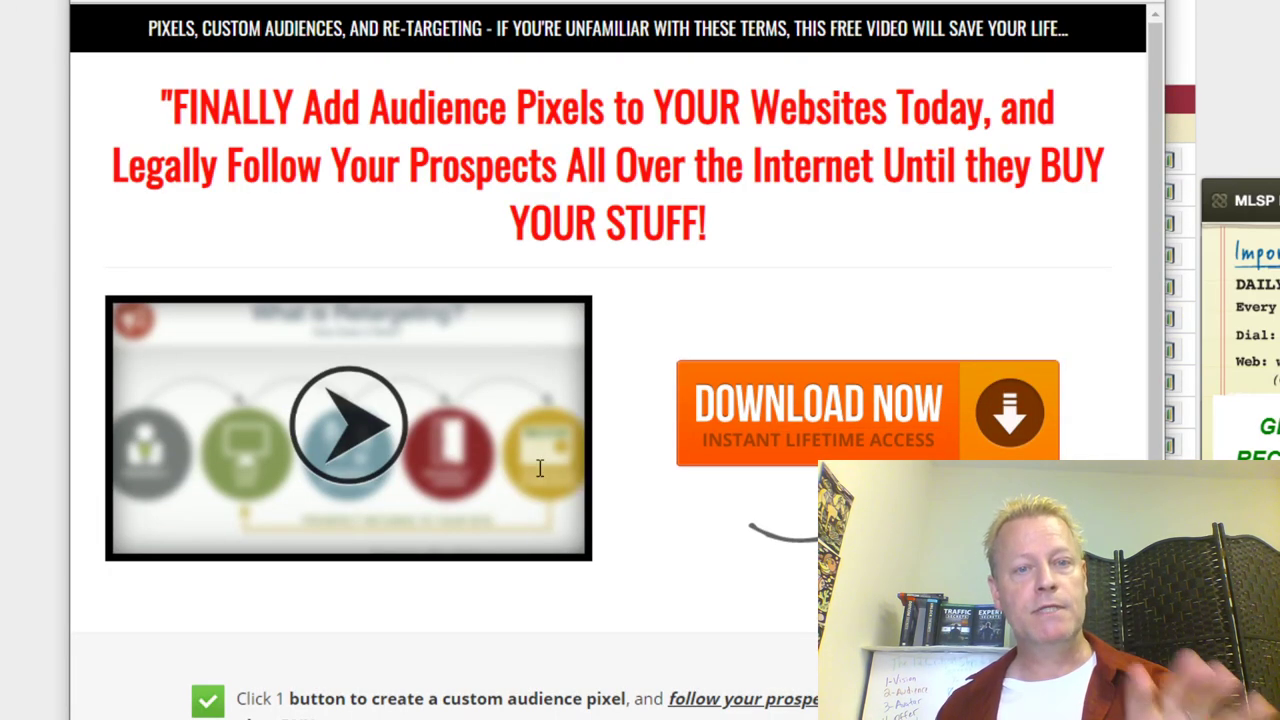
pyautogui.scroll(-10, 674, 557)
pyautogui.scroll(10, 974, 231)
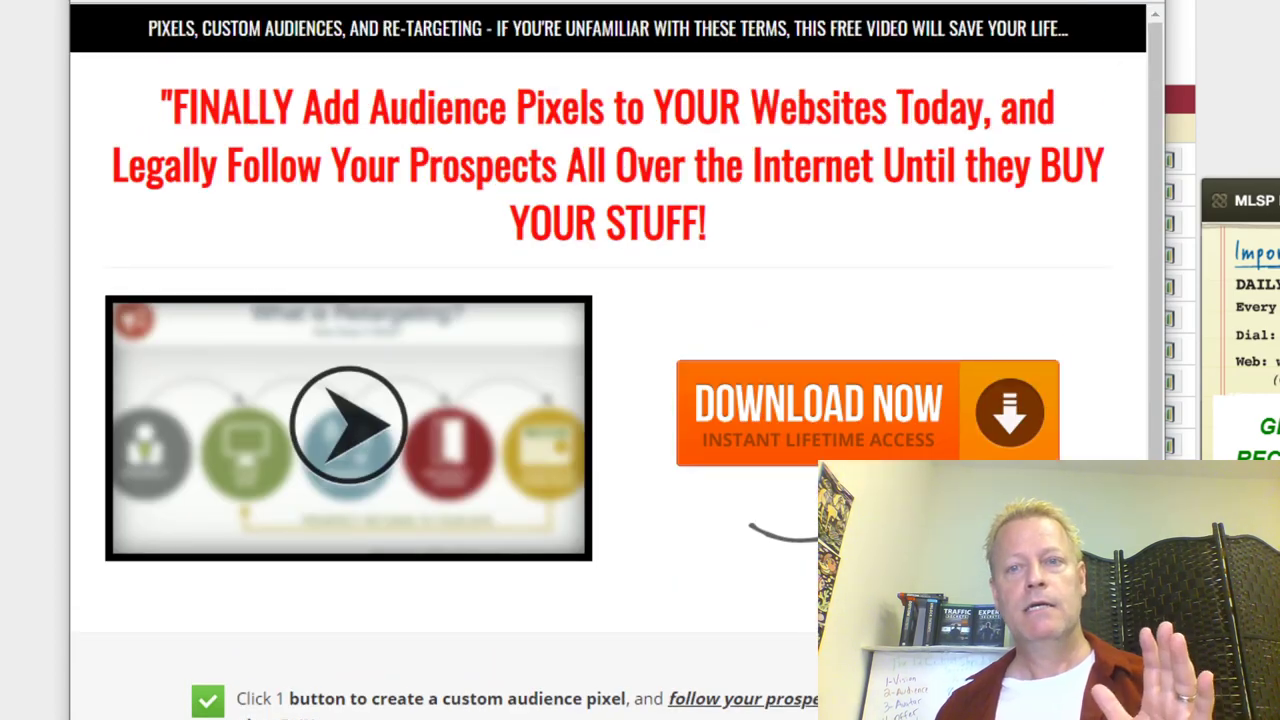
pyautogui.hotkey('ctrl', 'w')
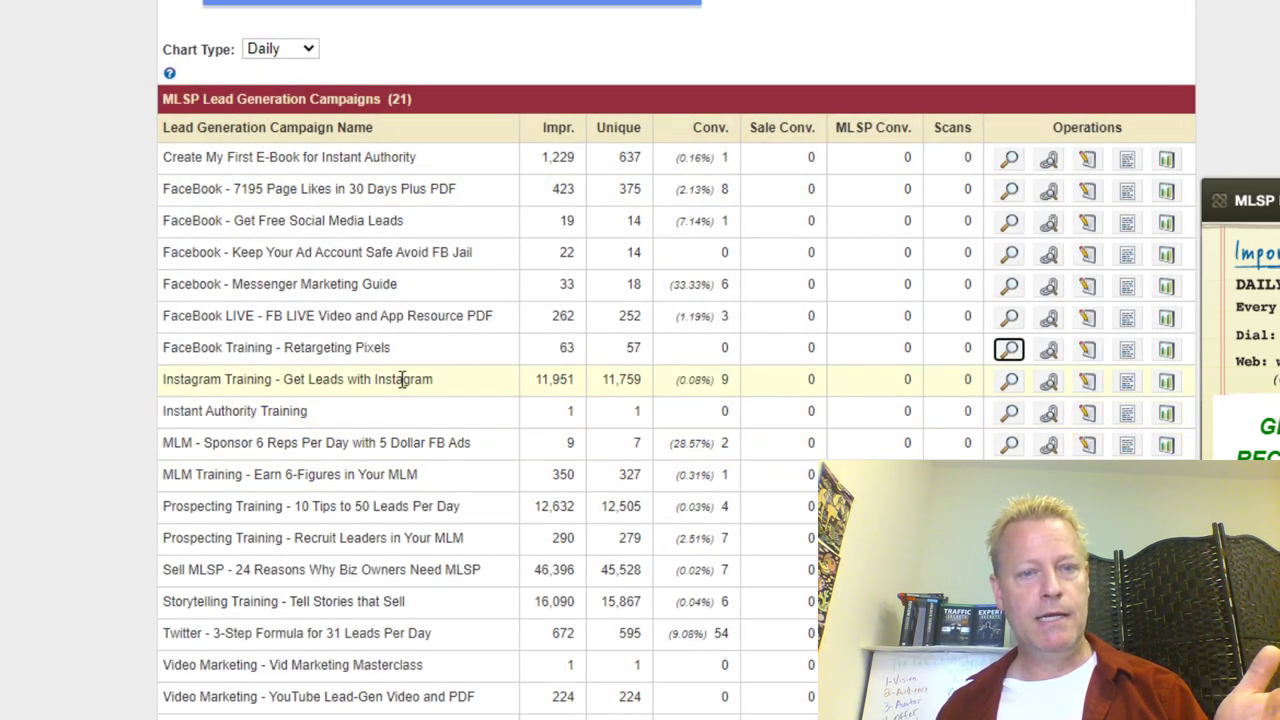
pyautogui.click(1010, 381)
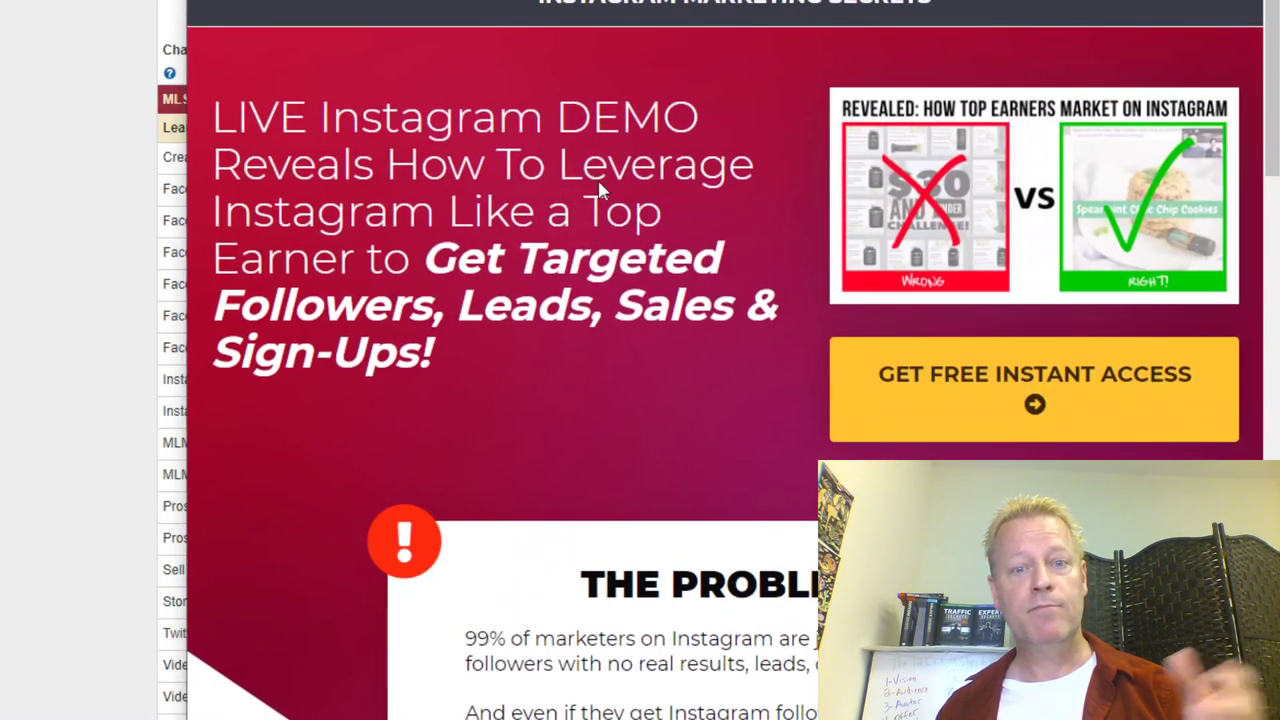
pyautogui.scroll(-6, 650, 345)
pyautogui.scroll(-15, 650, 352)
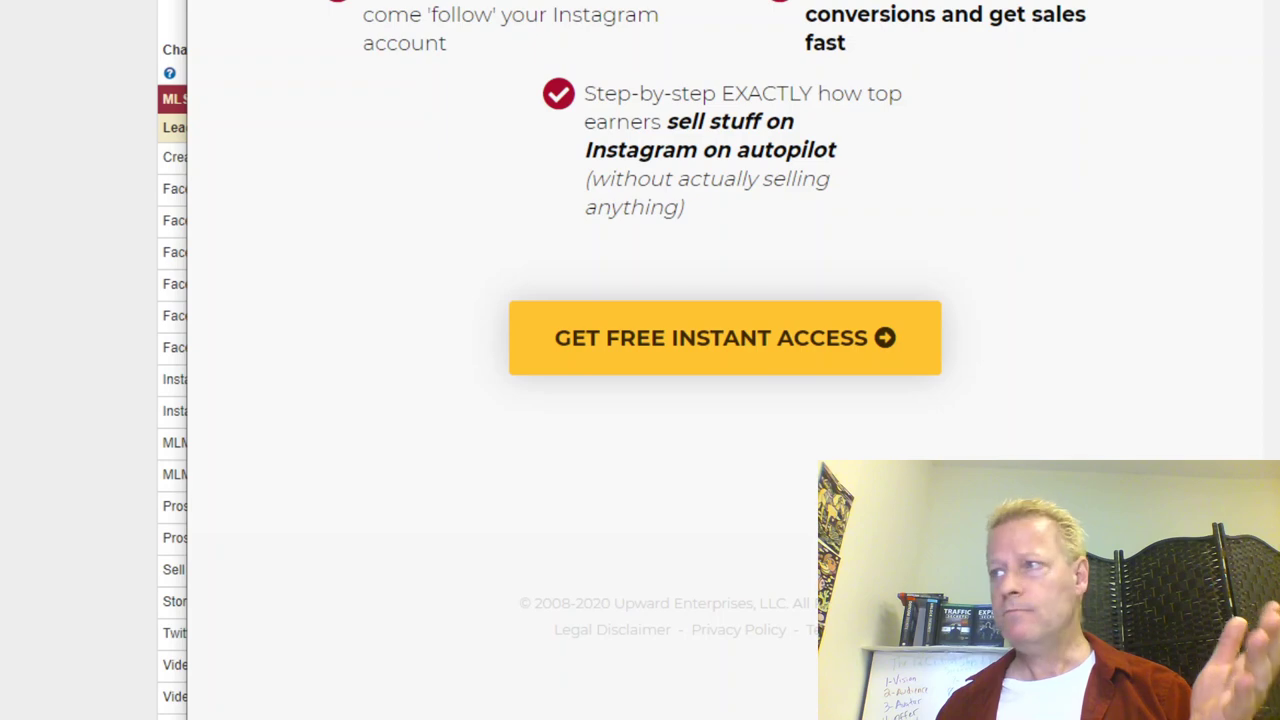
pyautogui.hotkey('ctrl', 'w')
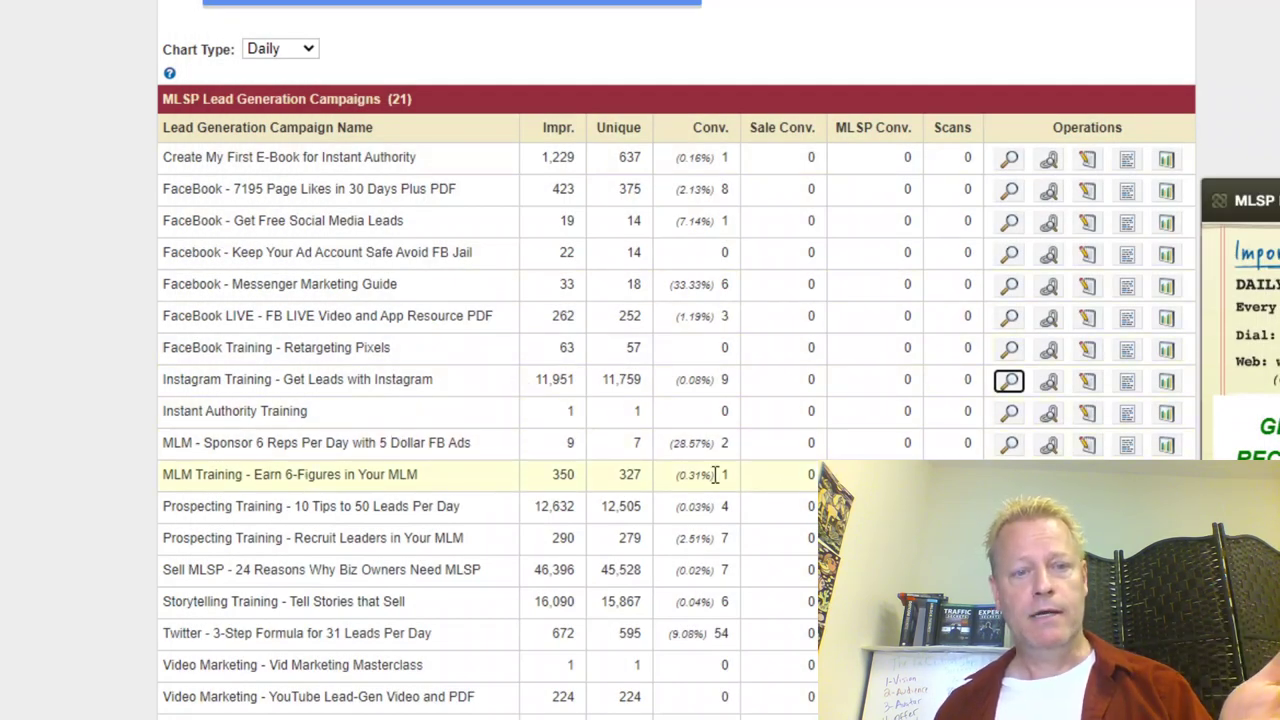
pyautogui.click(1010, 382)
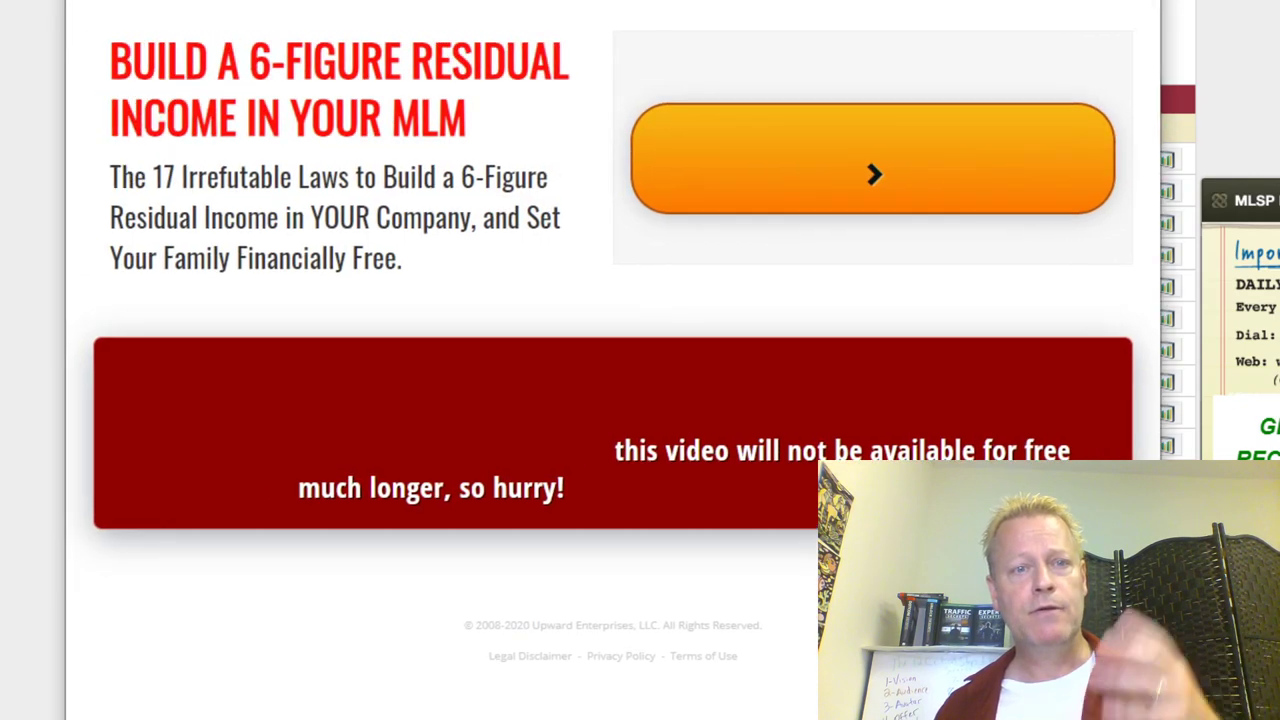
pyautogui.scroll(-1, 557, 532)
pyautogui.scroll(-1, 557, 532)
pyautogui.scroll(2, 1114, 33)
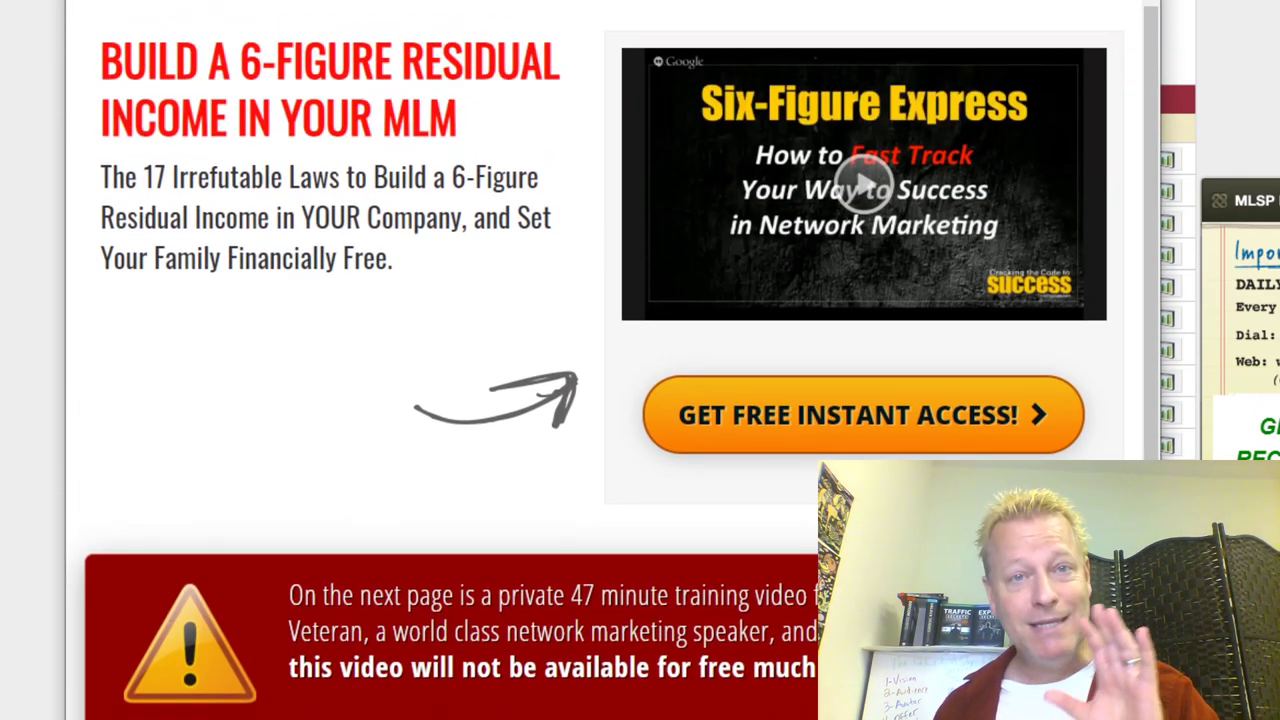
pyautogui.click(1092, 16)
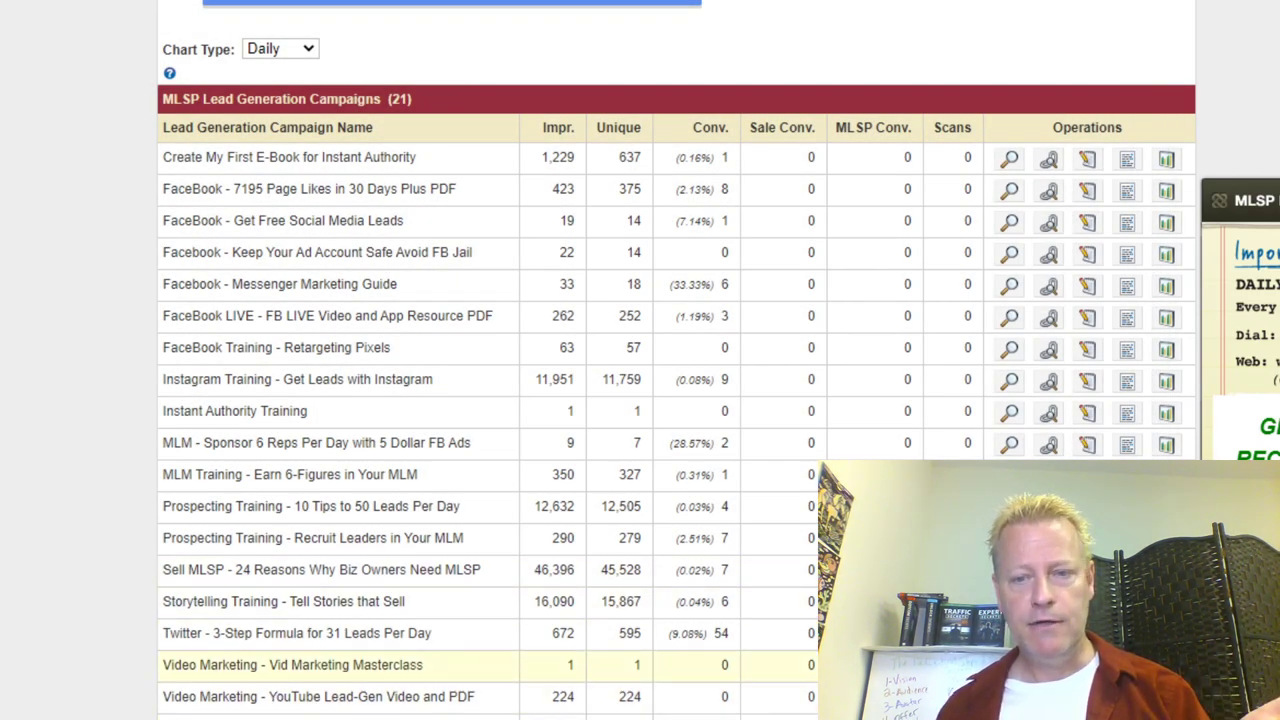
# Step: Preview the Video Marketing - Vid Marketing Masterclass campaign page and close it
pyautogui.click(318, 696)
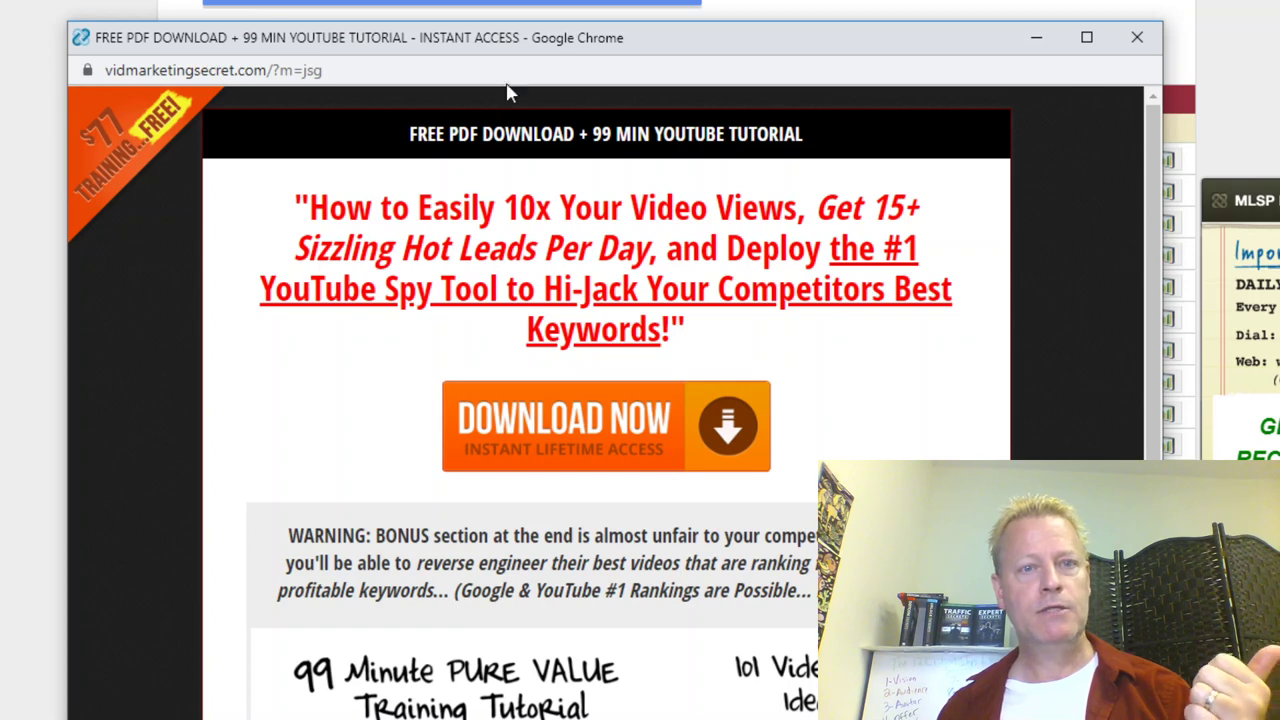
pyautogui.scroll(-4, 745, 503)
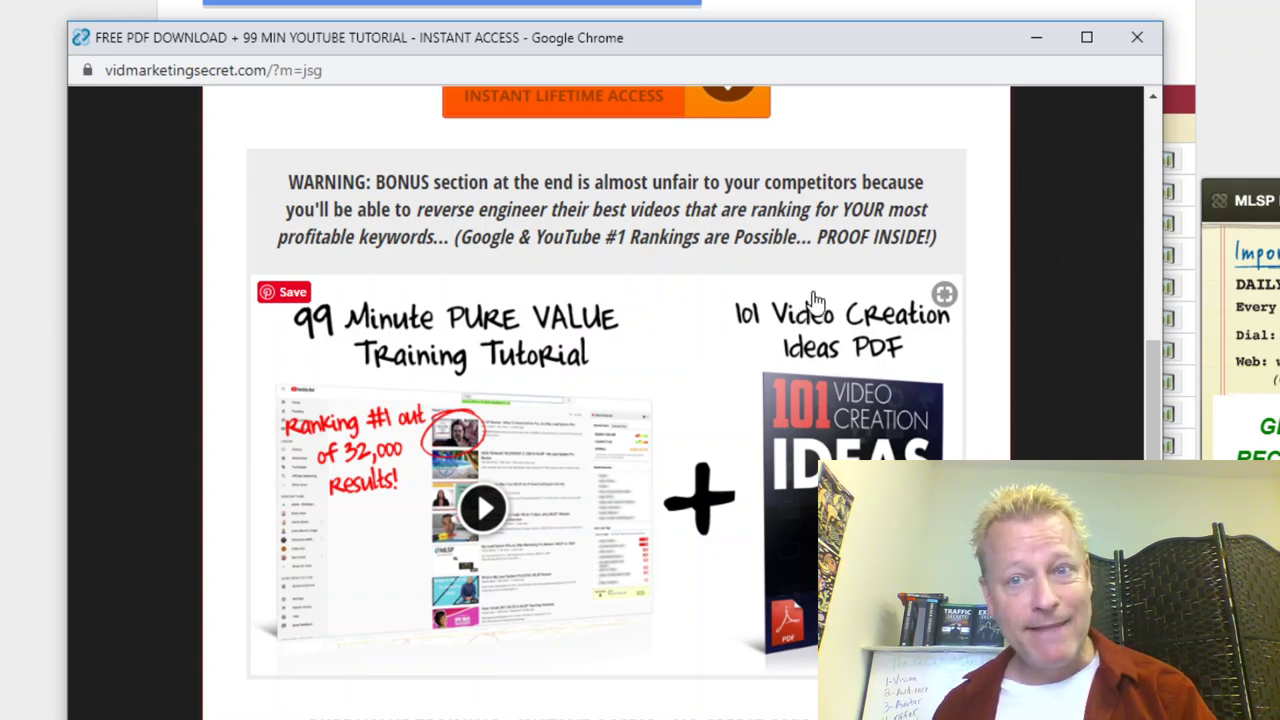
pyautogui.click(1135, 40)
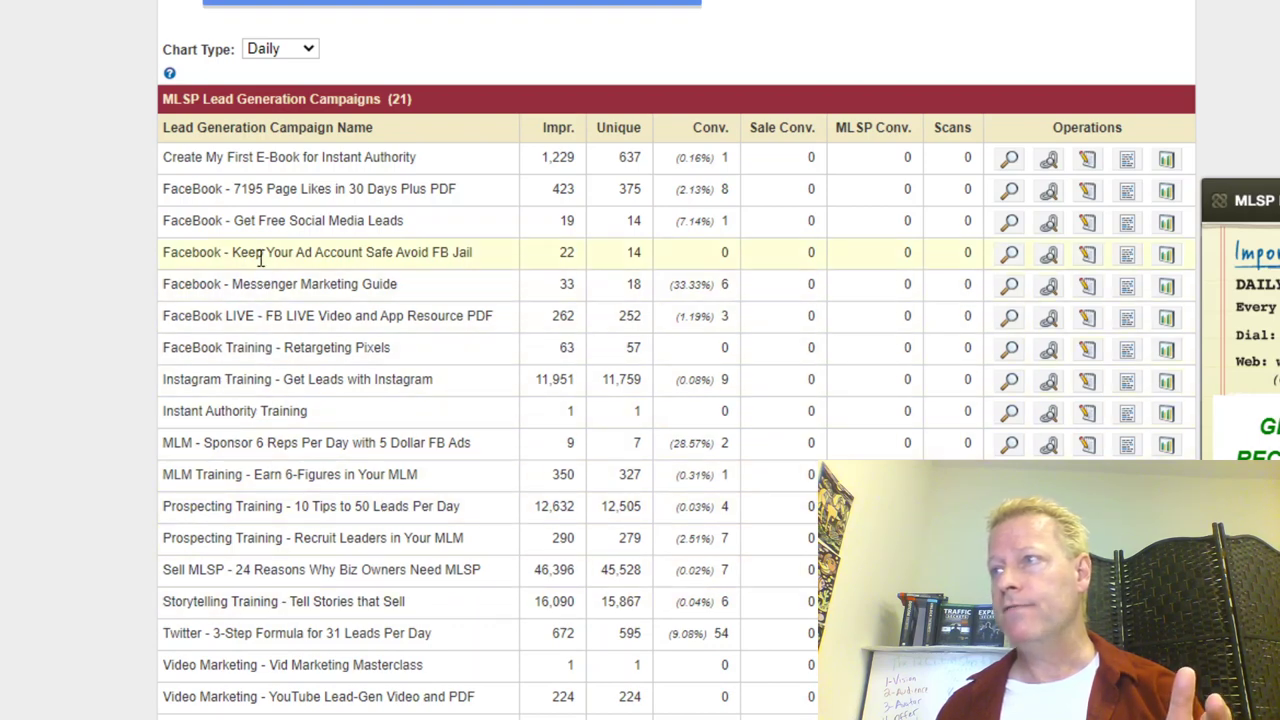
# Step: Preview the Keep Your Ad Account Safe page, then select the Get Free Social Media Leads headline
pyautogui.click(1008, 252)
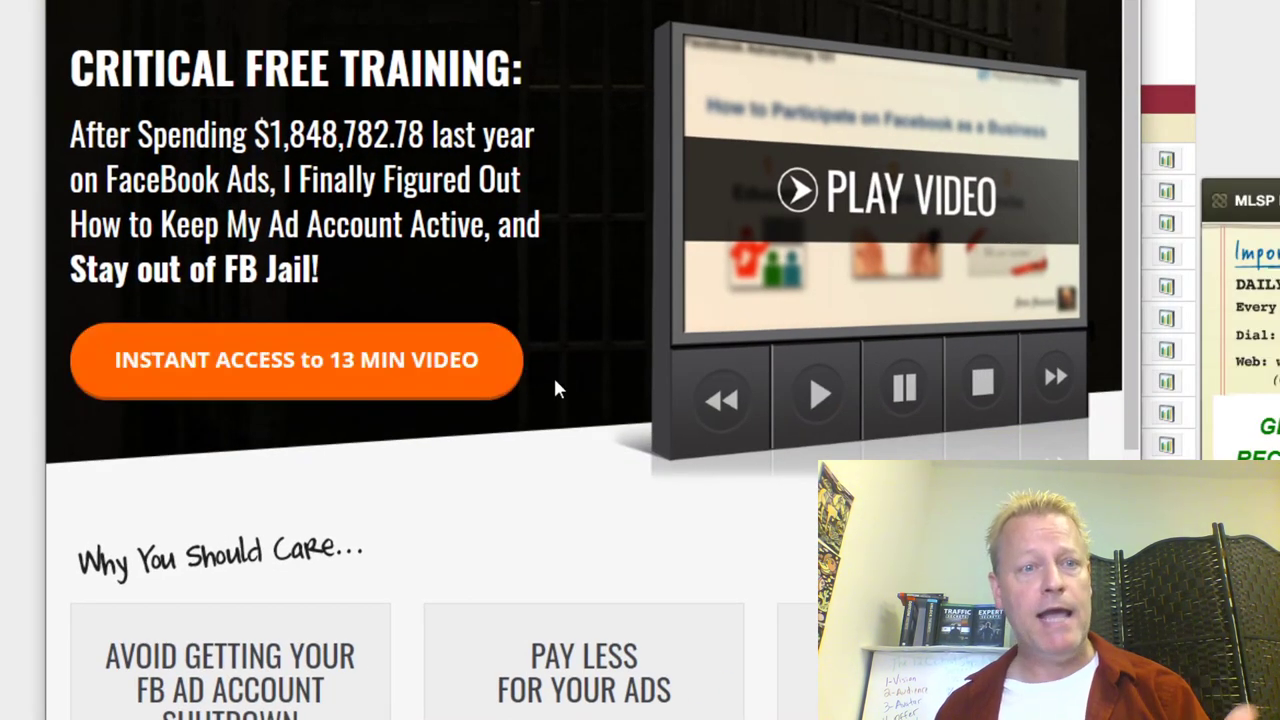
pyautogui.scroll(-6, 470, 280)
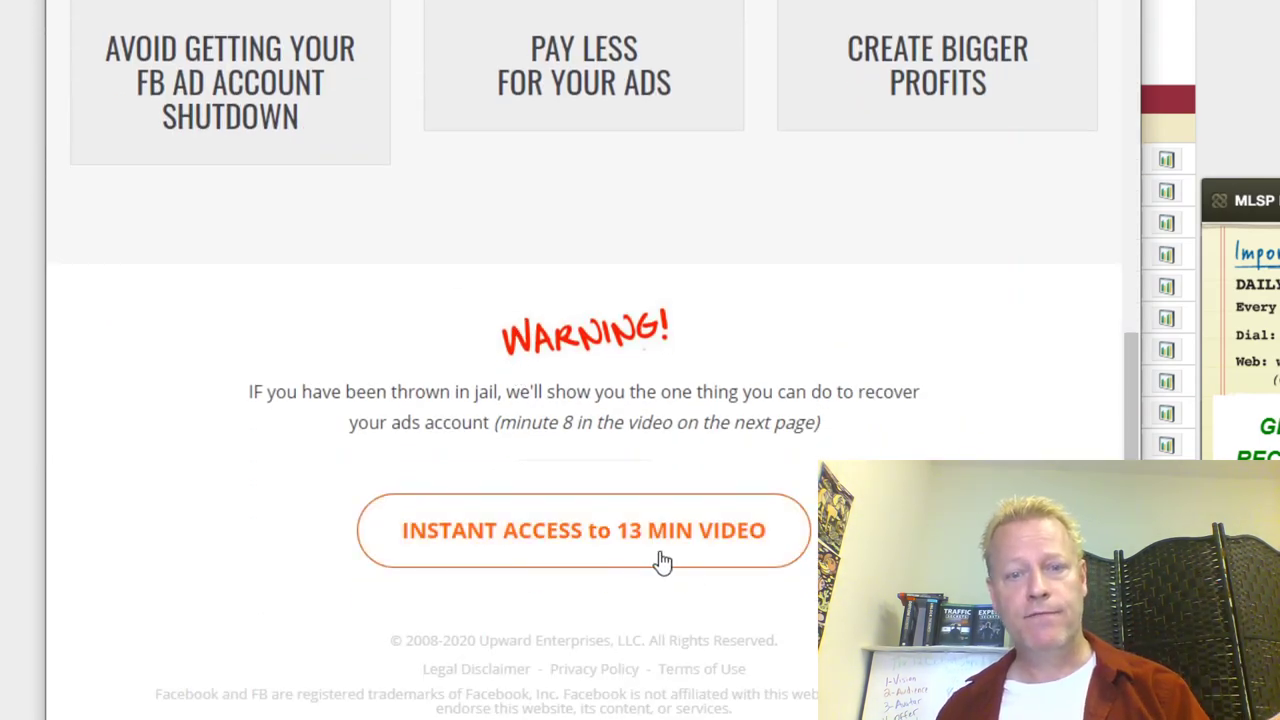
pyautogui.scroll(1, 926, 177)
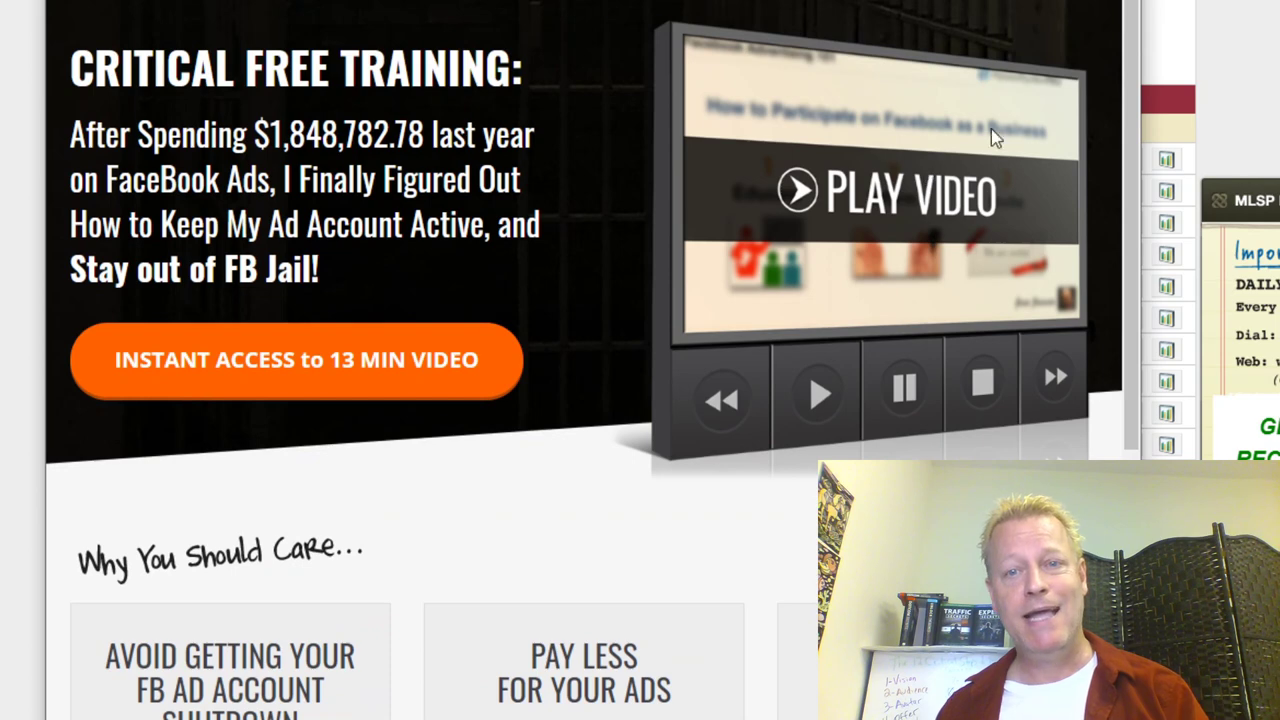
pyautogui.hotkey('ctrl', 'w')
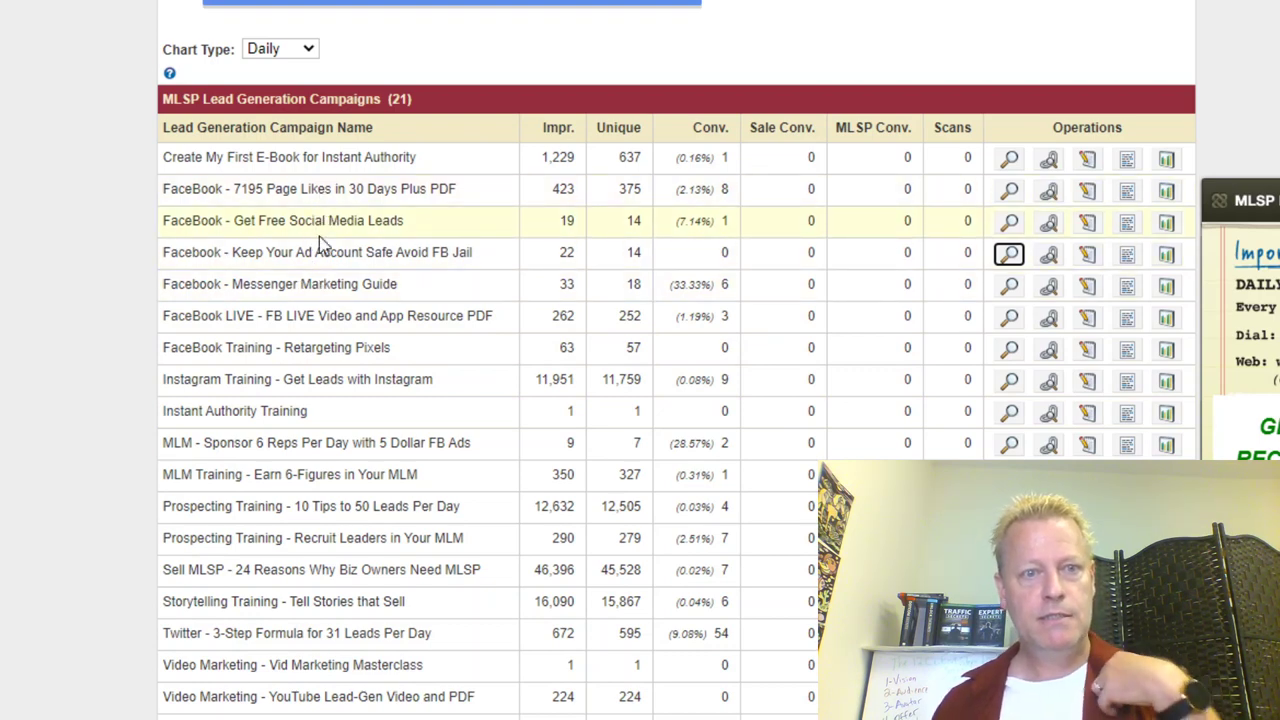
pyautogui.click(1009, 252)
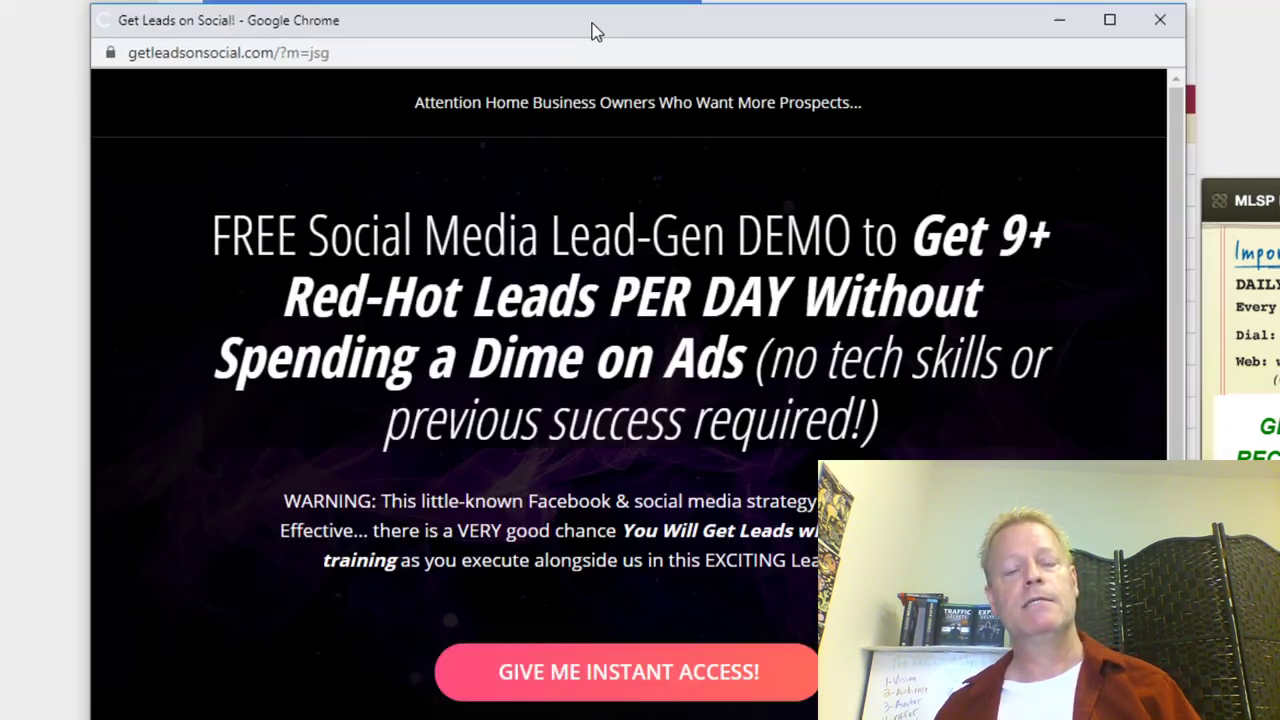
pyautogui.moveTo(211, 240); pyautogui.dragTo(884, 435)
pyautogui.hotkey('ctrl', 'c')
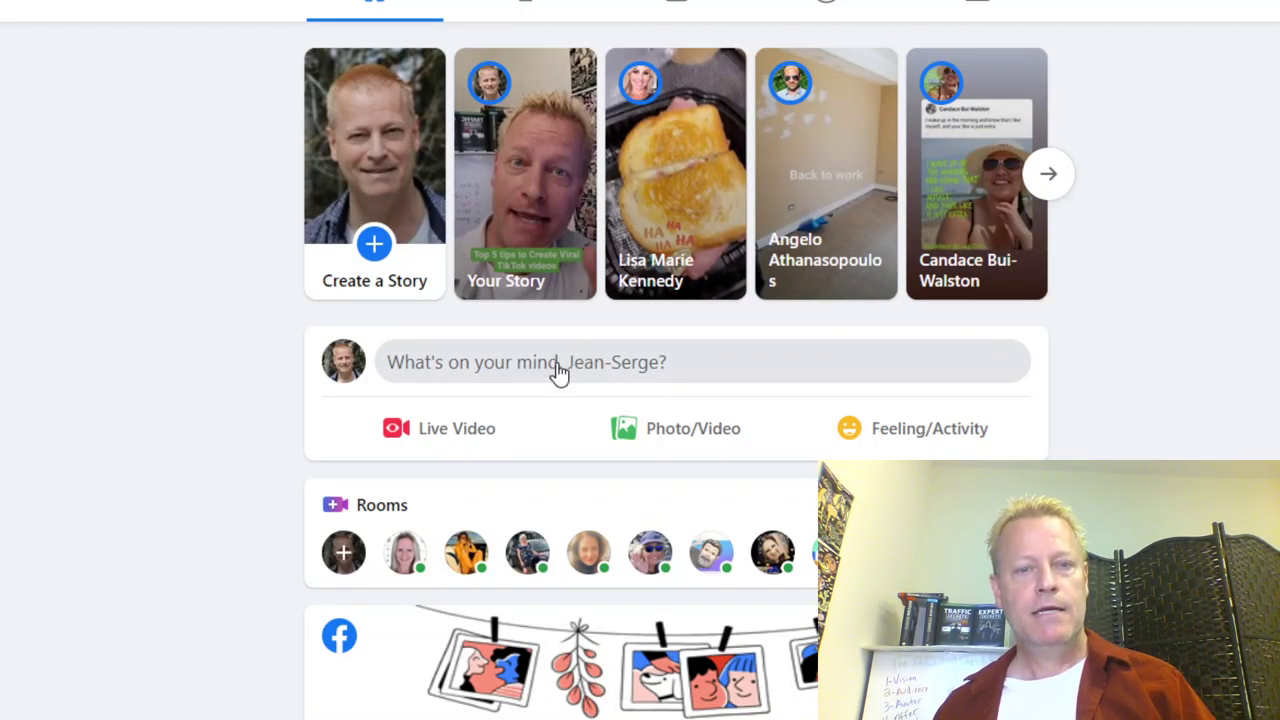
# Step: Start a new Facebook post with the pasted headline, prefixed by 'If I could show you how to get'
pyautogui.click(558, 365)
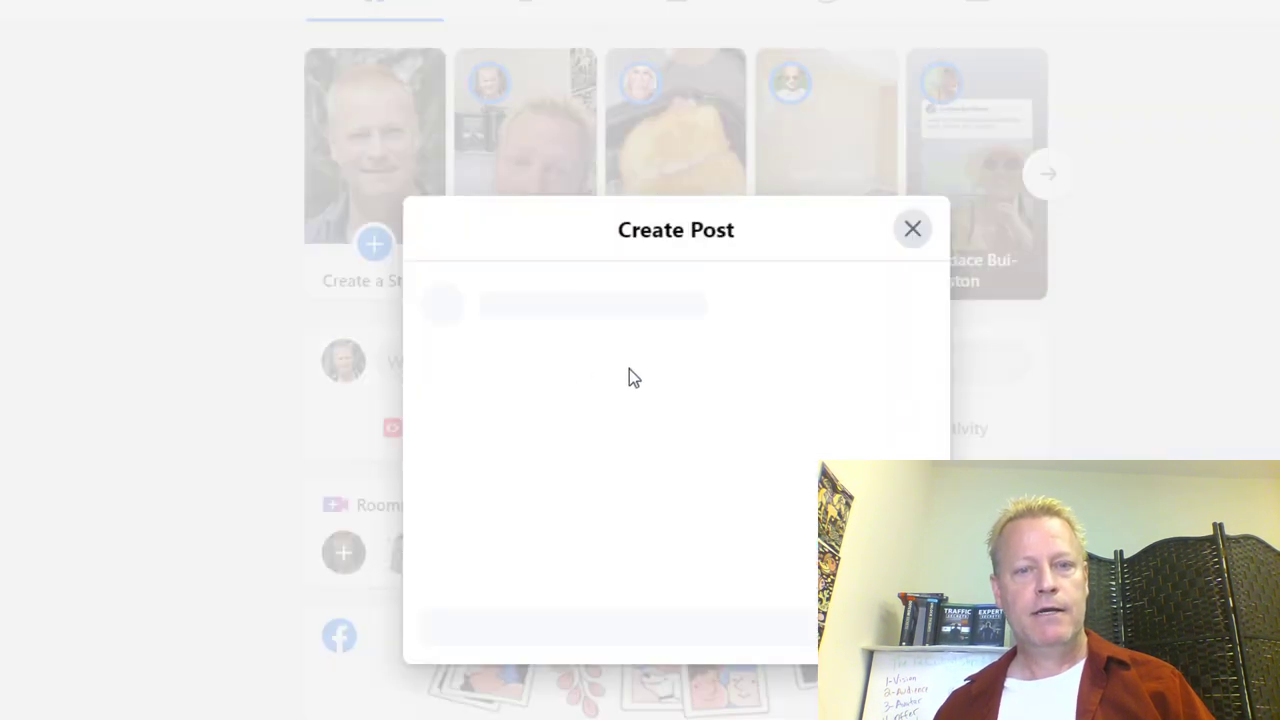
pyautogui.hotkey('ctrl', 'v')
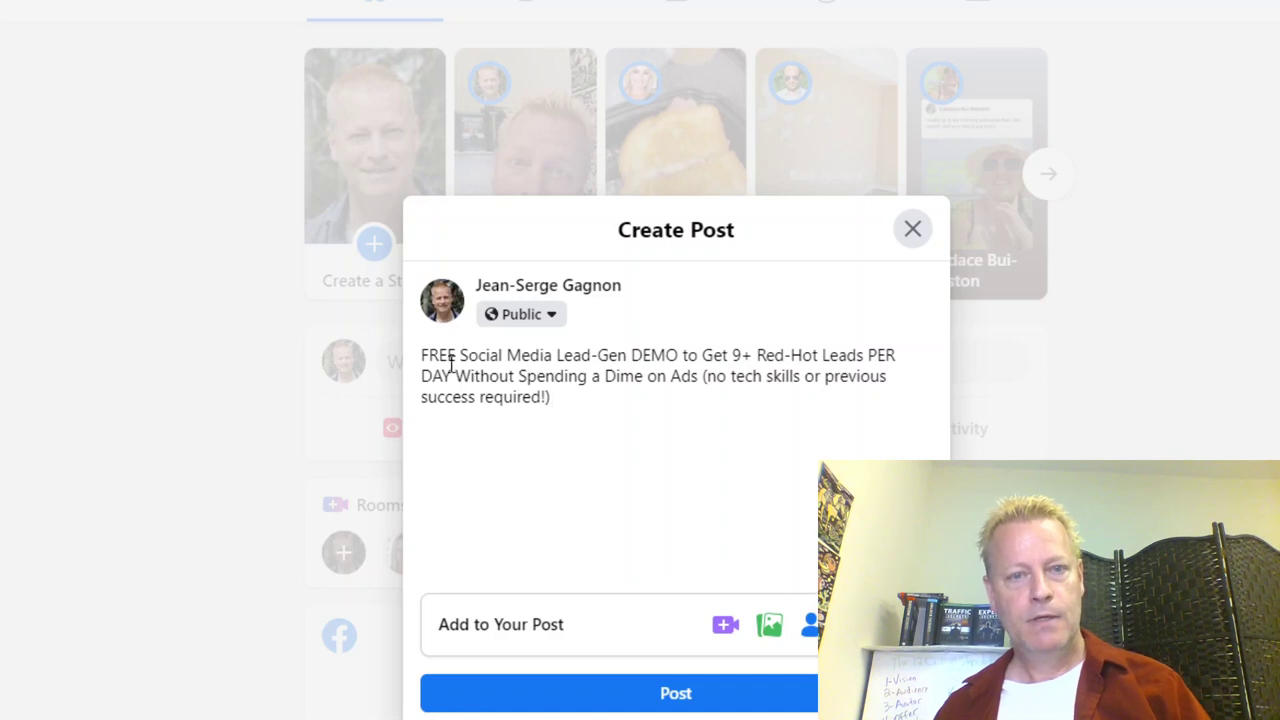
pyautogui.press('Home')
pyautogui.press('Return')
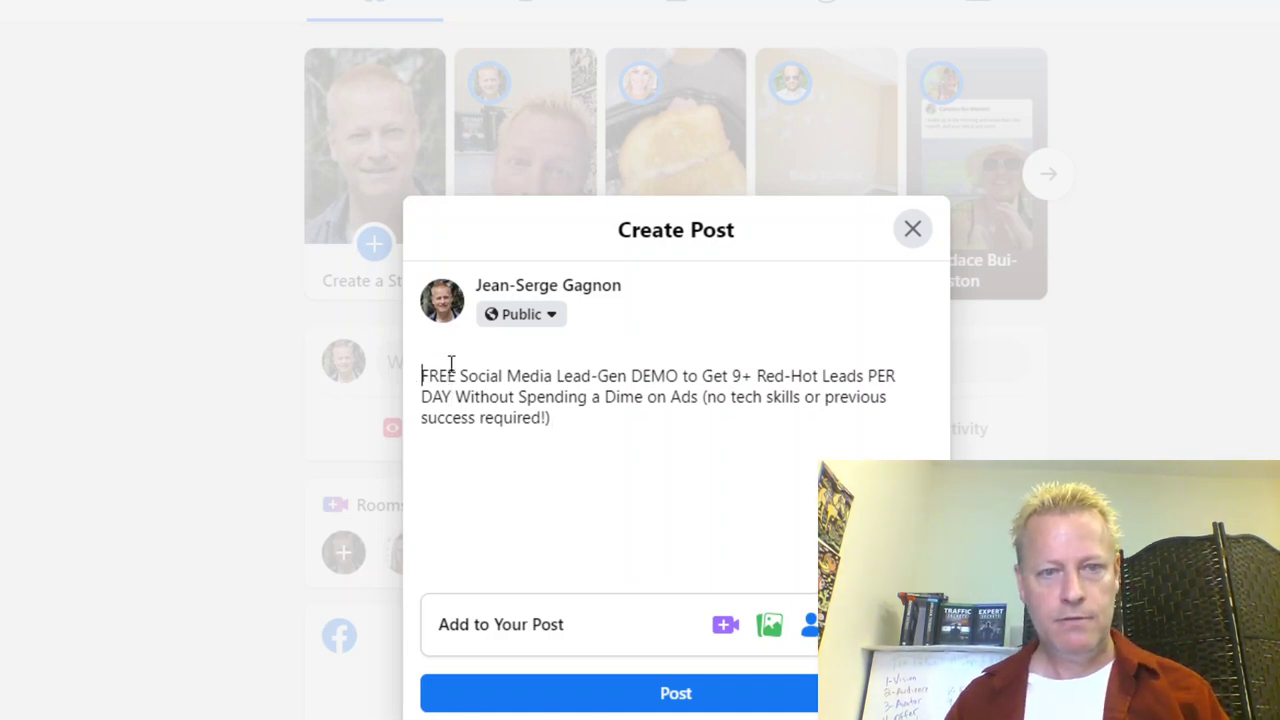
pyautogui.write('If I ')
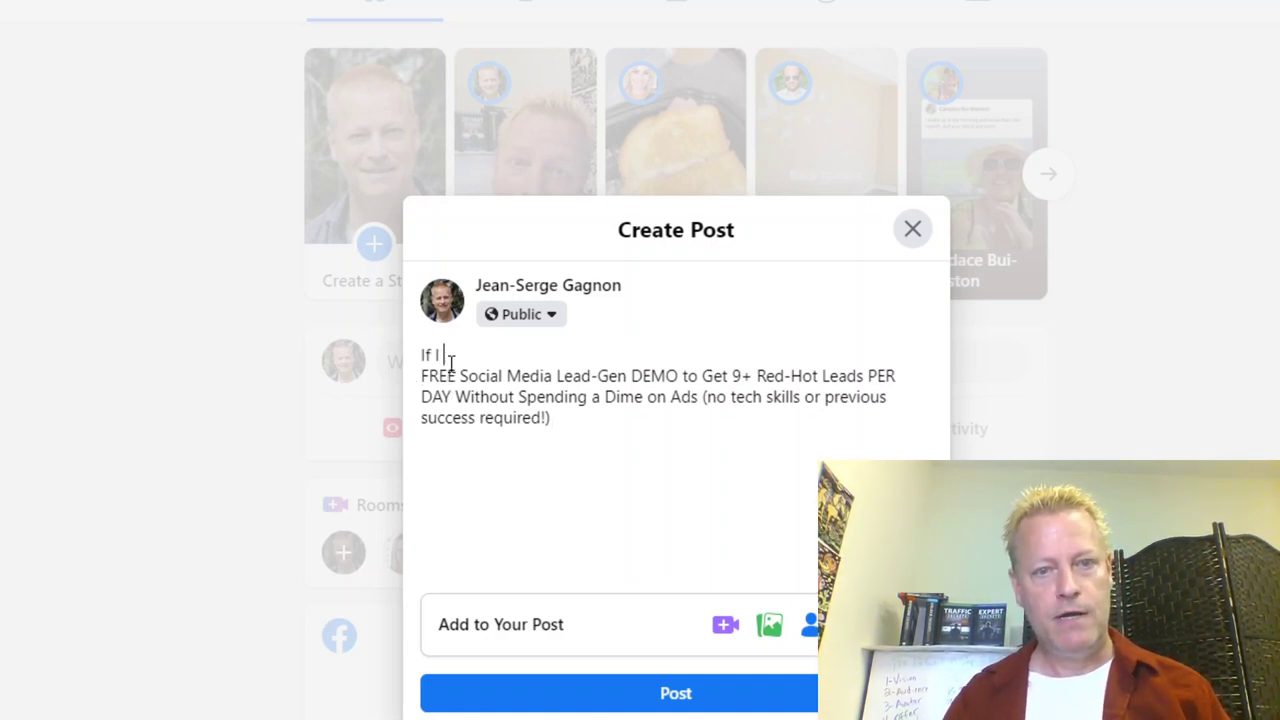
pyautogui.write('could s')
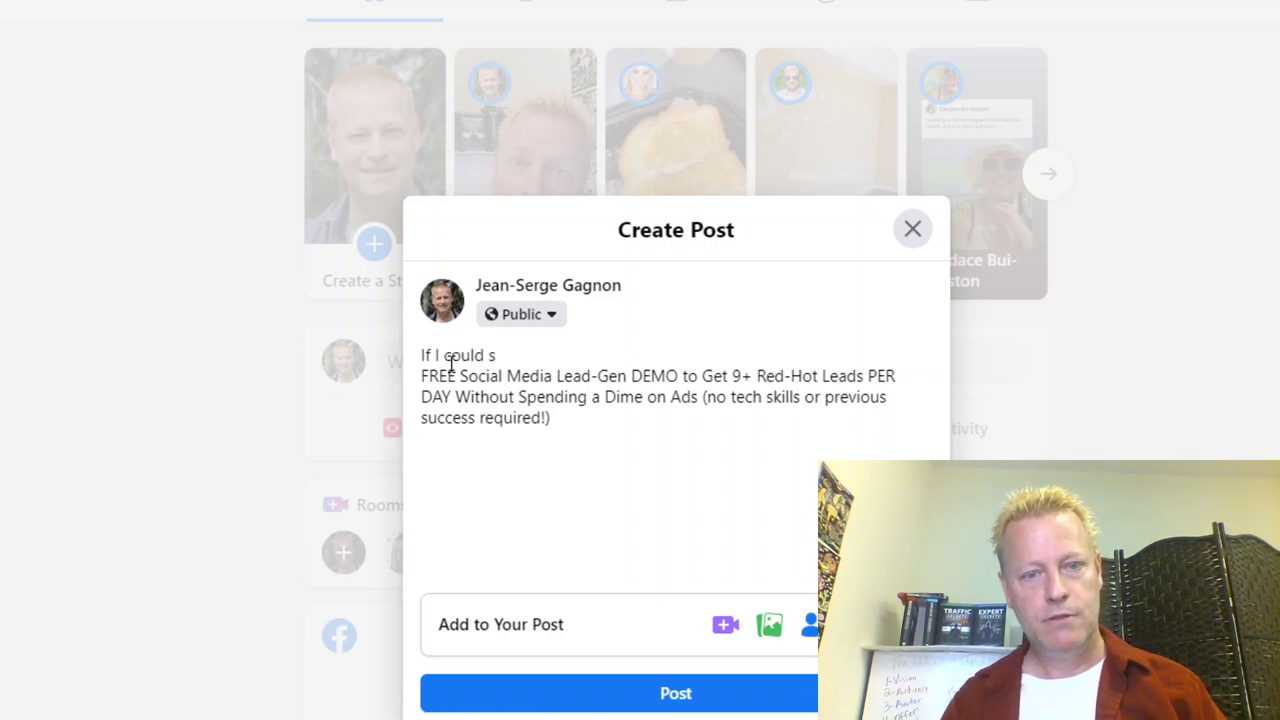
pyautogui.write('show')
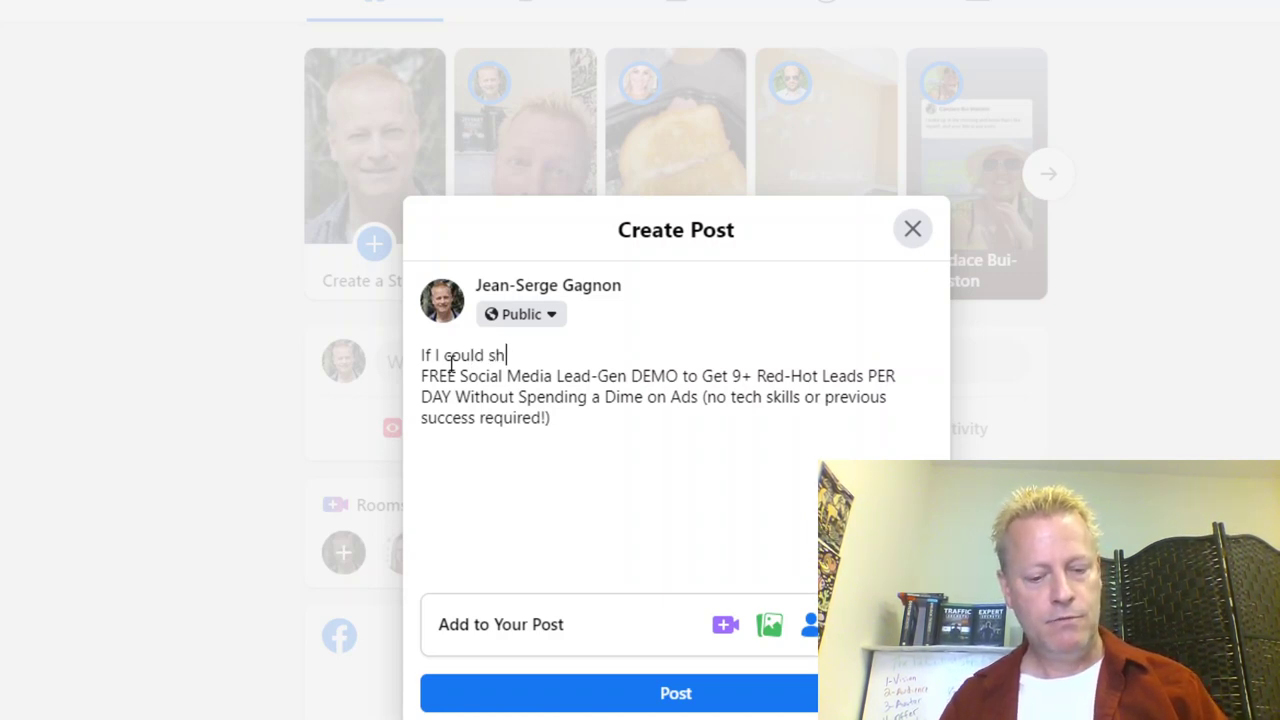
pyautogui.press('BackSpace')
pyautogui.press('BackSpace')
pyautogui.press('BackSpace')
pyautogui.press('BackSpace')
pyautogui.press('BackSpace')
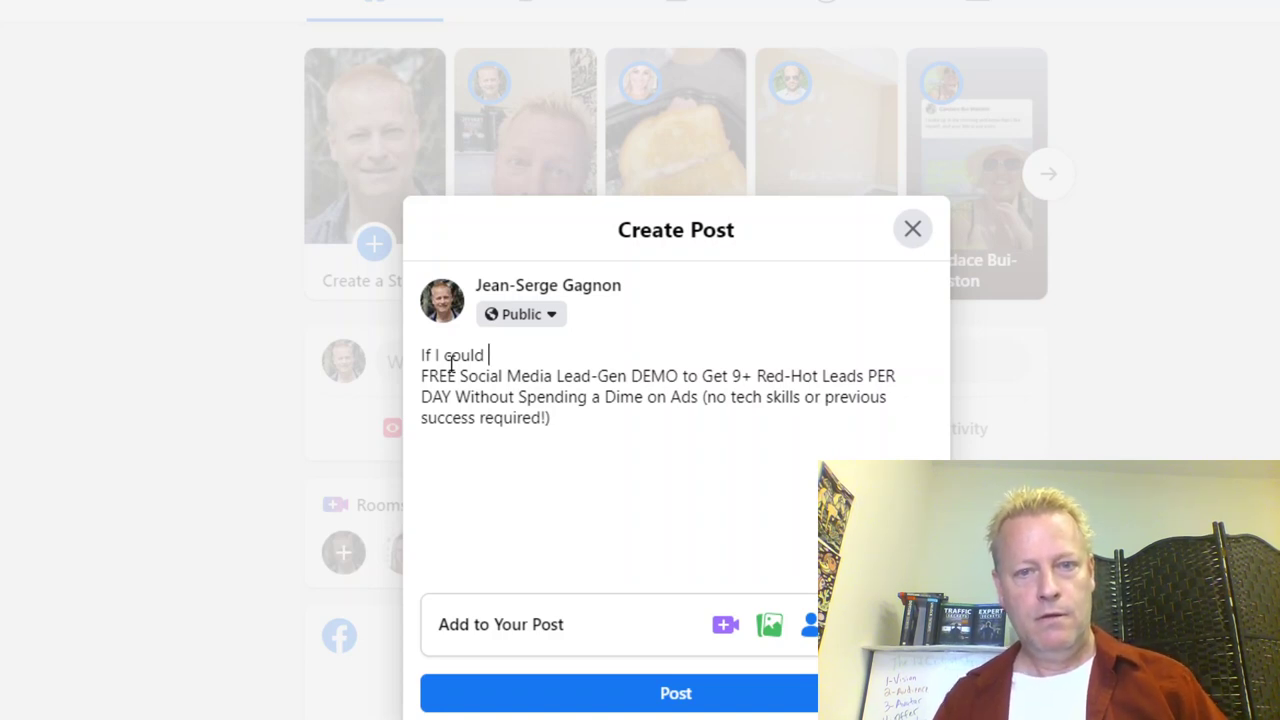
pyautogui.press('BackSpace')
pyautogui.press('BackSpace')
pyautogui.press('BackSpace')
pyautogui.press('BackSpace')
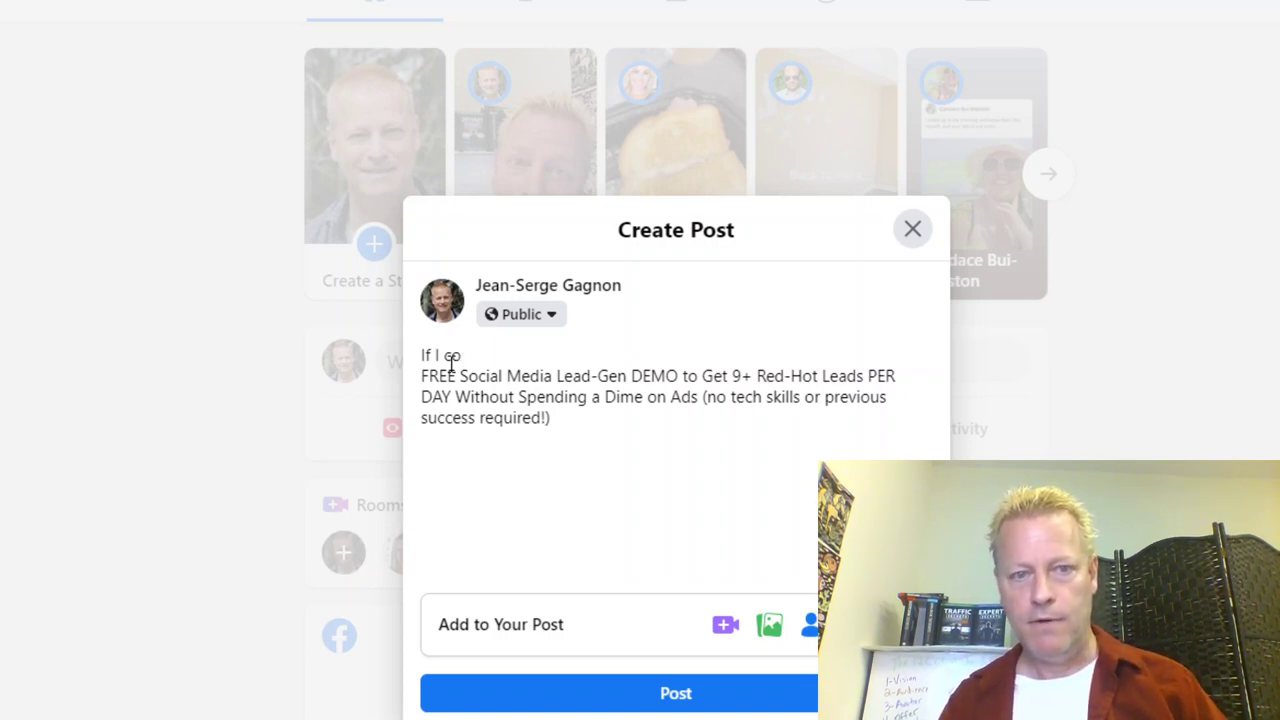
pyautogui.write('uo')
pyautogui.press('BackSpace')
pyautogui.write('ld show you')
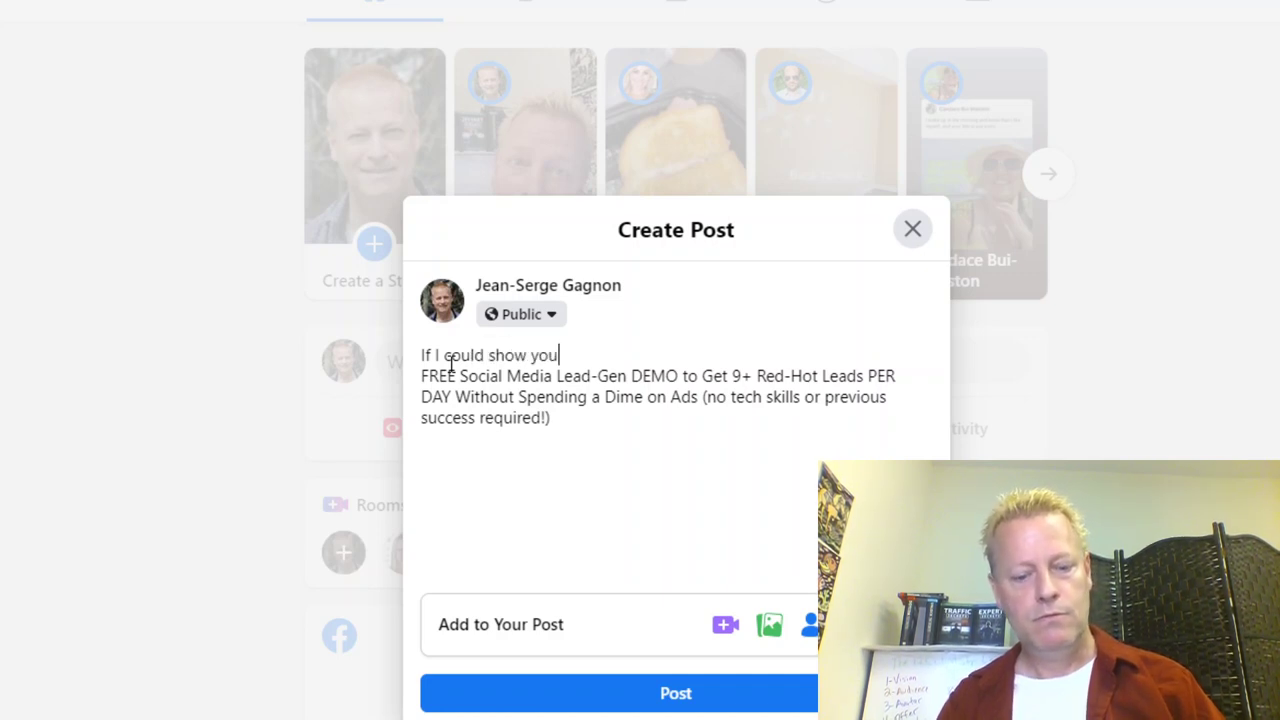
pyautogui.write(' how to get')
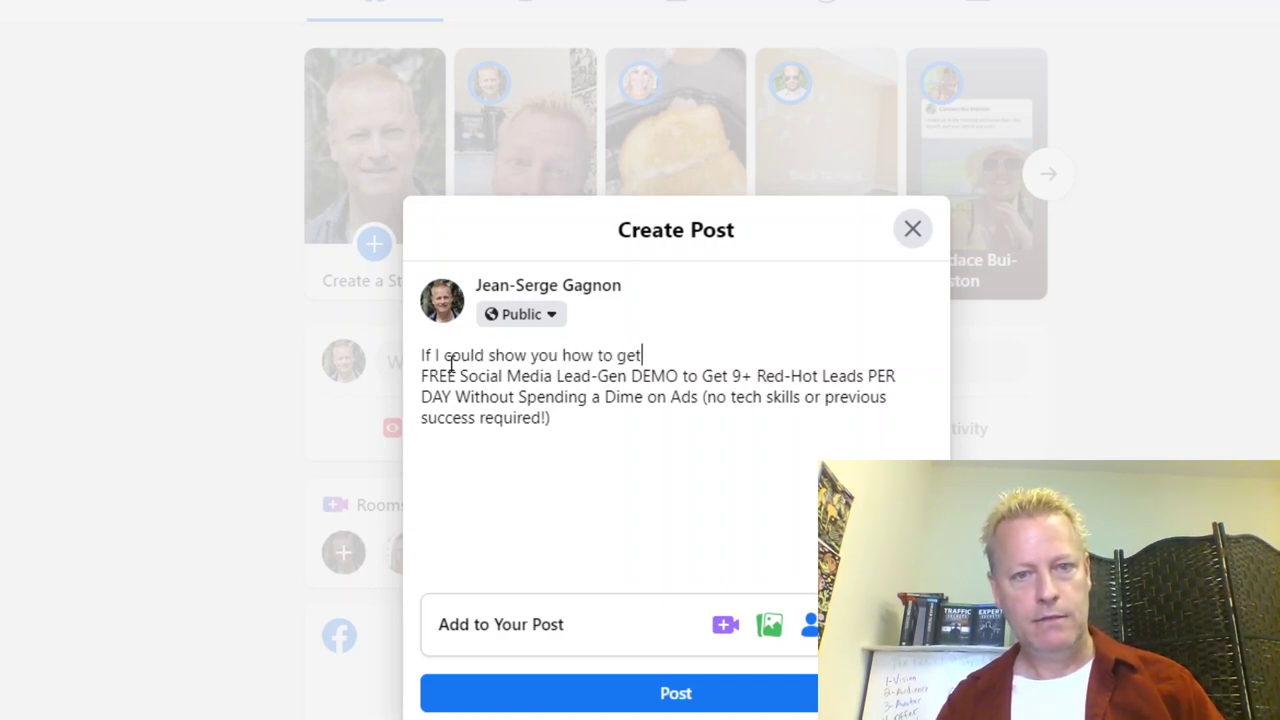
pyautogui.press('Delete')
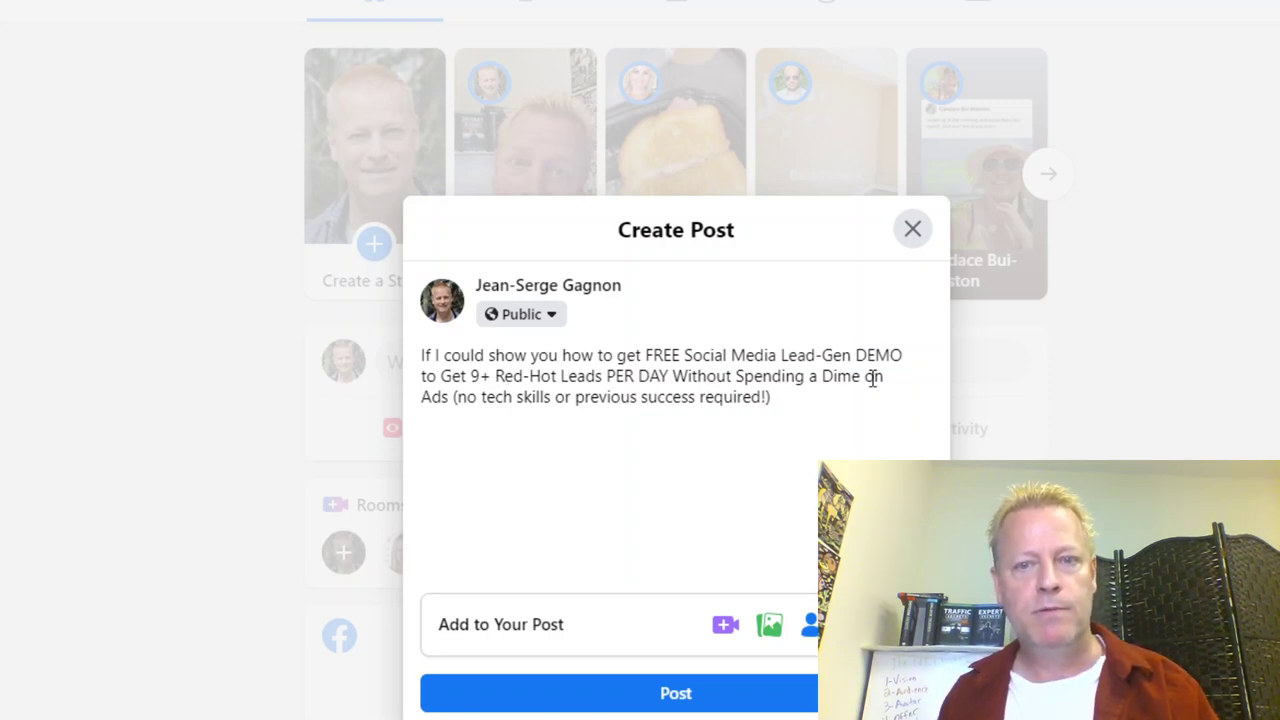
# Step: Replace the no-tech-skills parenthetical with 'would you be interested?' and add 'Comment "info" and I'll send you this free training'
pyautogui.moveTo(780, 397); pyautogui.dragTo(453, 397)
pyautogui.press('BackSpace')
pyautogui.write('would you be interested?')
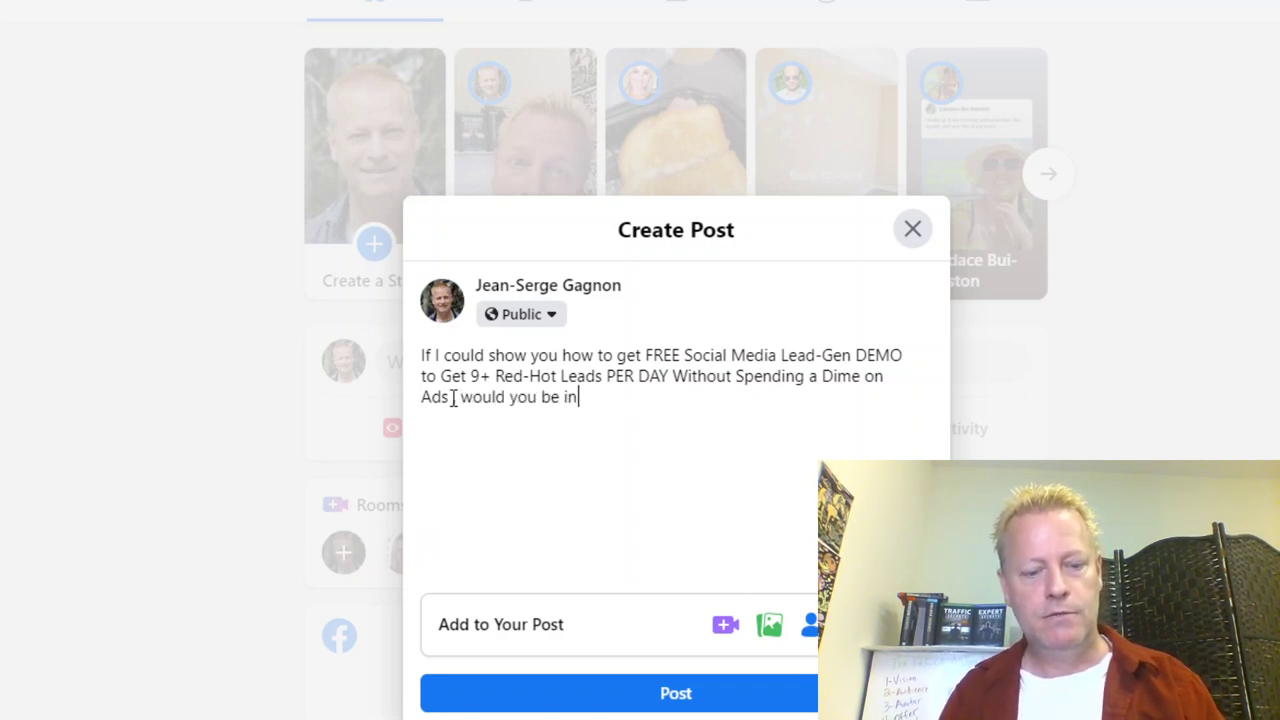
pyautogui.press('Return')
pyautogui.press('Return')
pyautogui.write('Comment "inf')
pyautogui.press('BackSpace')
pyautogui.press('BackSpace')
pyautogui.press('BackSpace')
pyautogui.write('info" and I\'ll send')
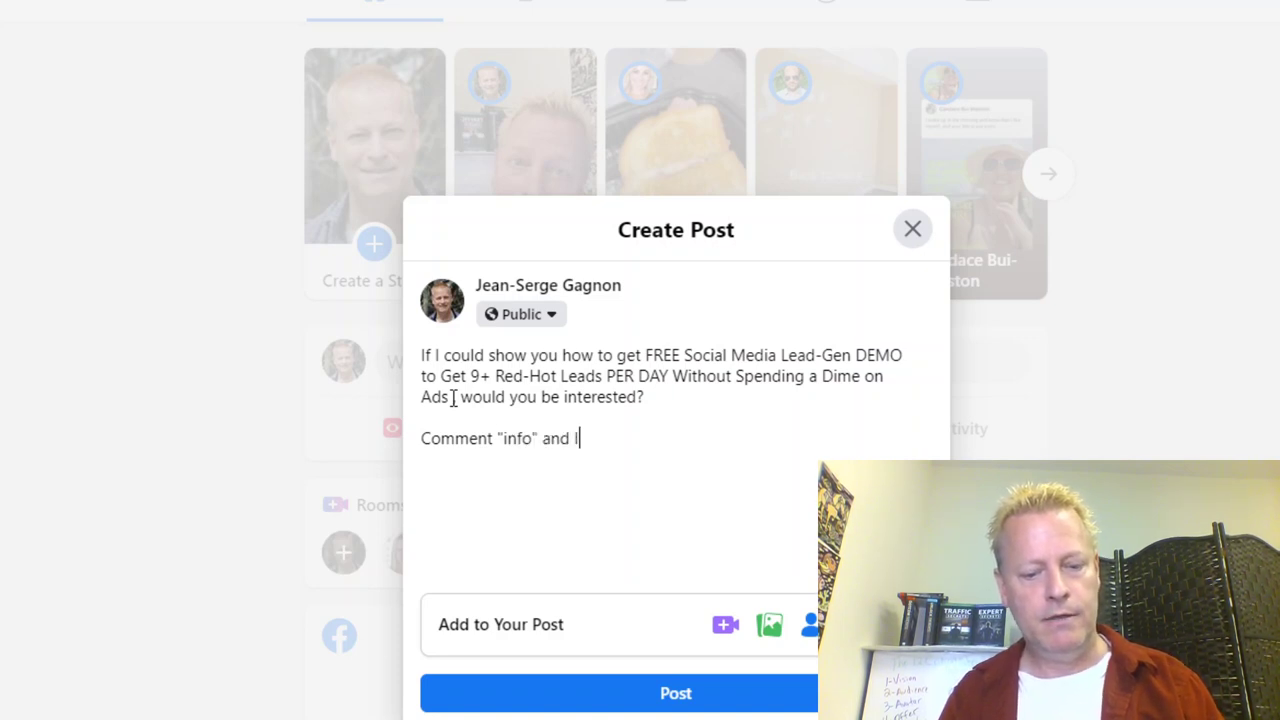
pyautogui.write(' you f')
pyautogui.press('BackSpace')
pyautogui.write('this free training')
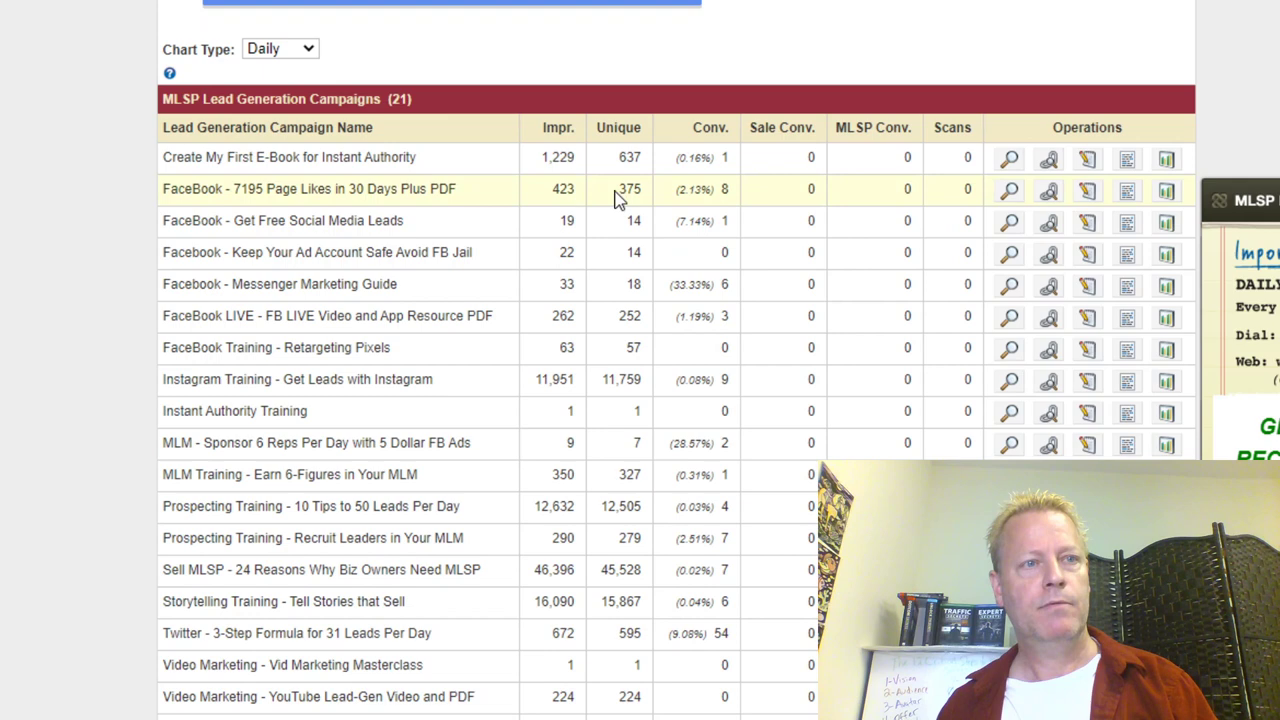
# Step: Review the 'FREE Social Media Lead-Gen DEMO' landing page in its own window
pyautogui.hotkey('alt', 'Tab')
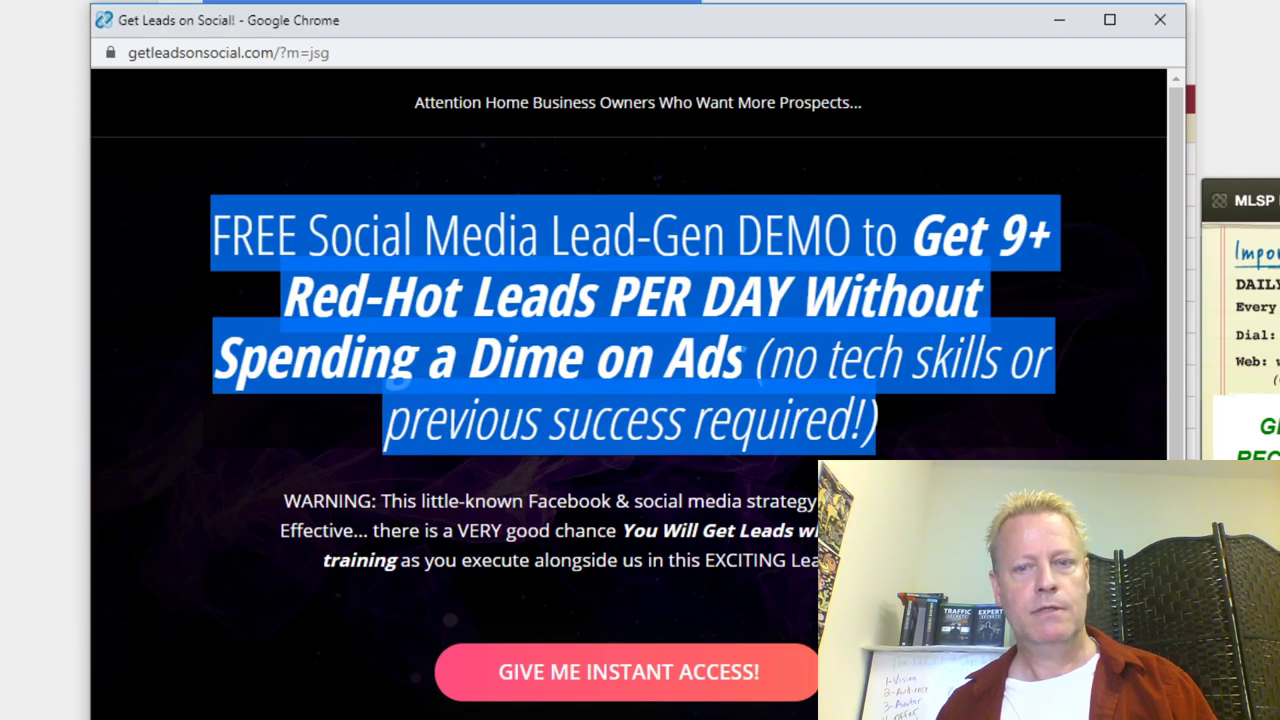
pyautogui.click(614, 189)
pyautogui.scroll(-1, 614, 189)
pyautogui.scroll(-1, 628, 388)
pyautogui.scroll(3, 628, 388)
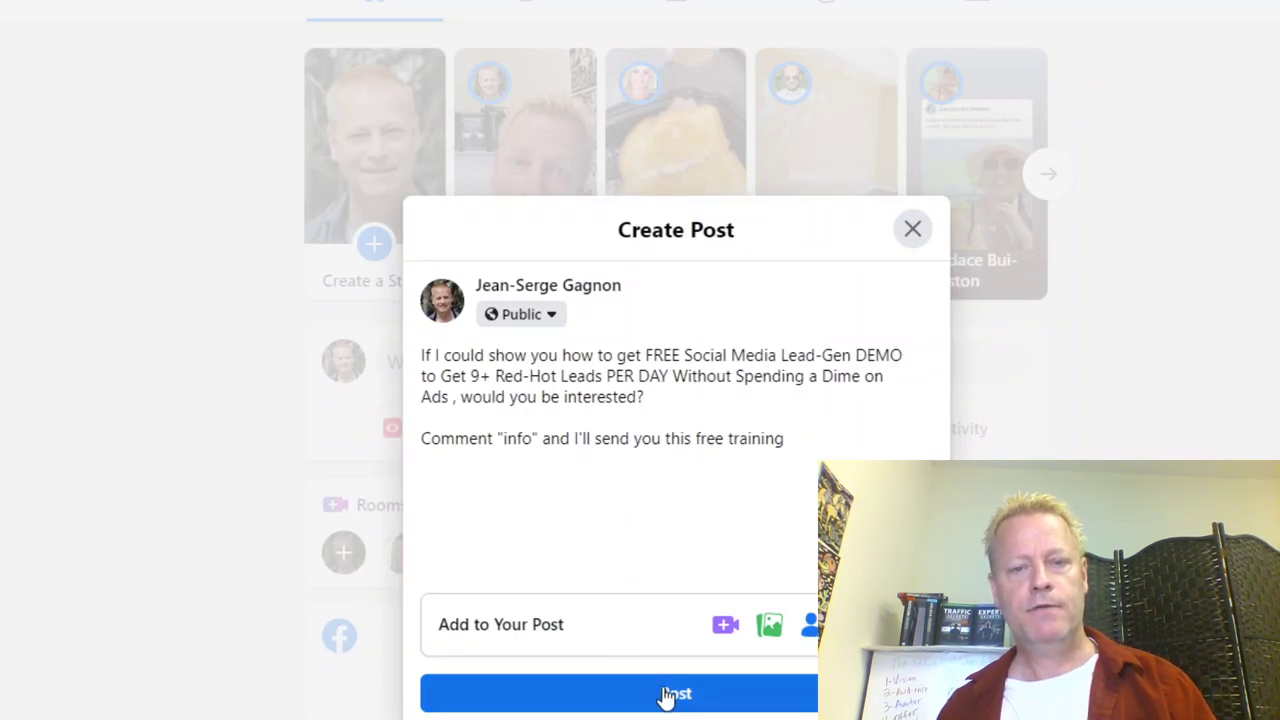
# Step: Publish the Facebook post and select the landing page's full URL in the address bar
pyautogui.click(666, 694)
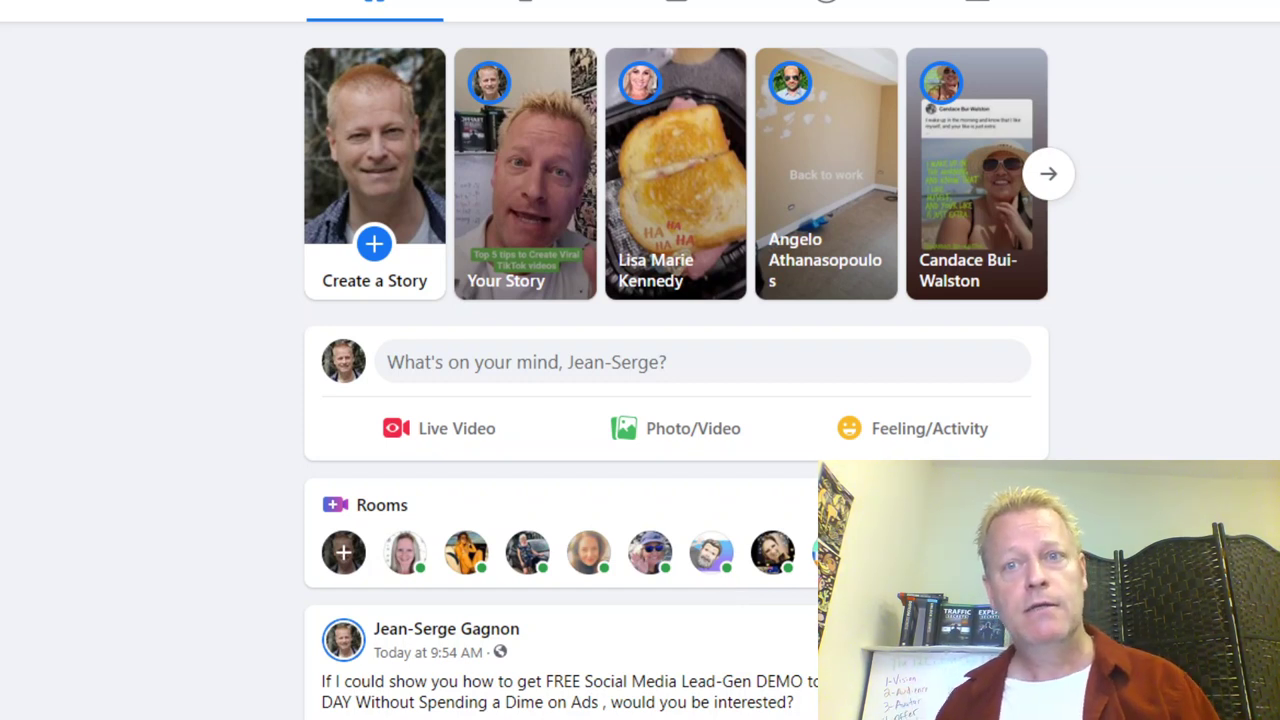
pyautogui.hotkey('alt', 'Tab')
pyautogui.moveTo(357, 56); pyautogui.dragTo(49, 62)
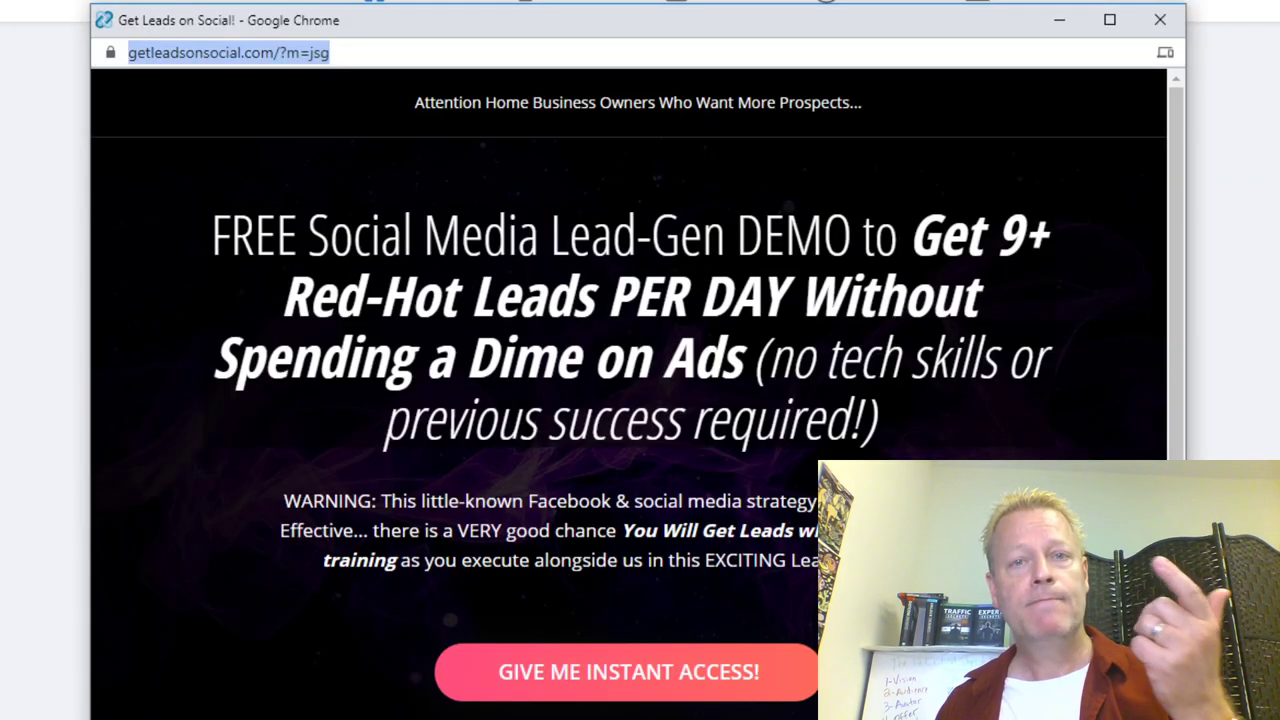
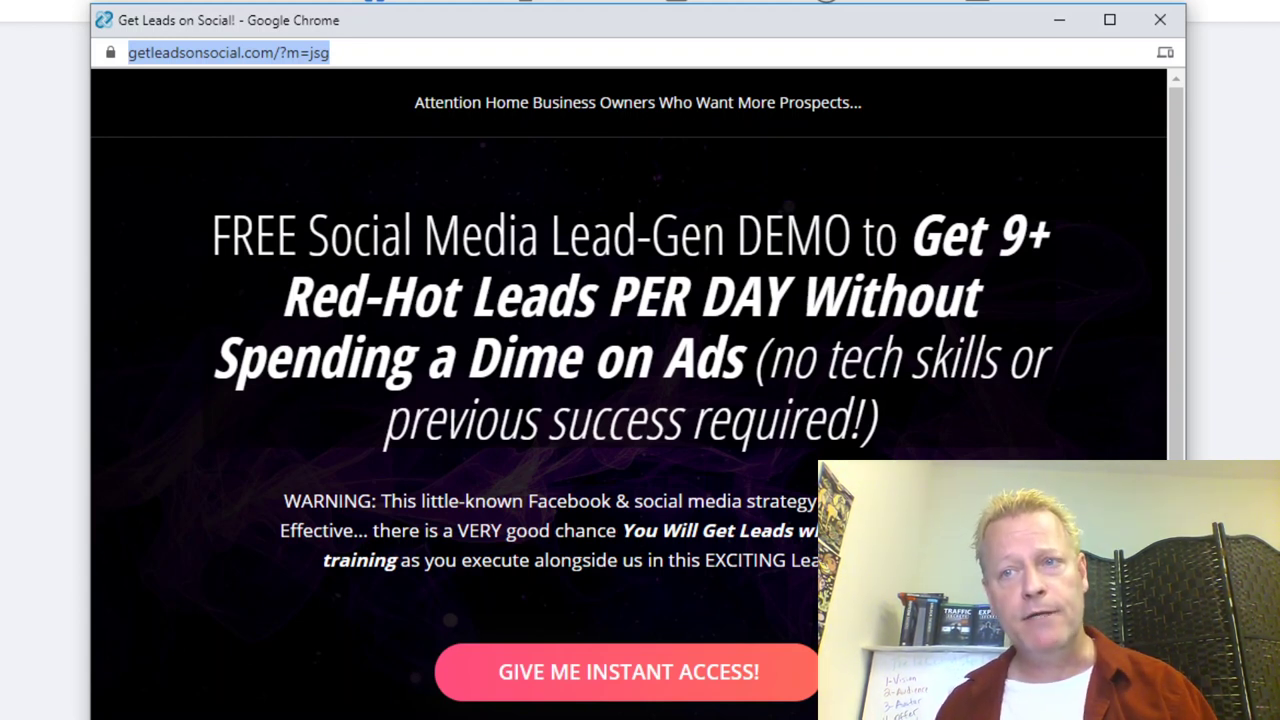
# Step: Close the landing page preview and go to the MLSP Funnelizer launcher under My Websites
pyautogui.hotkey('ctrl', 'w')
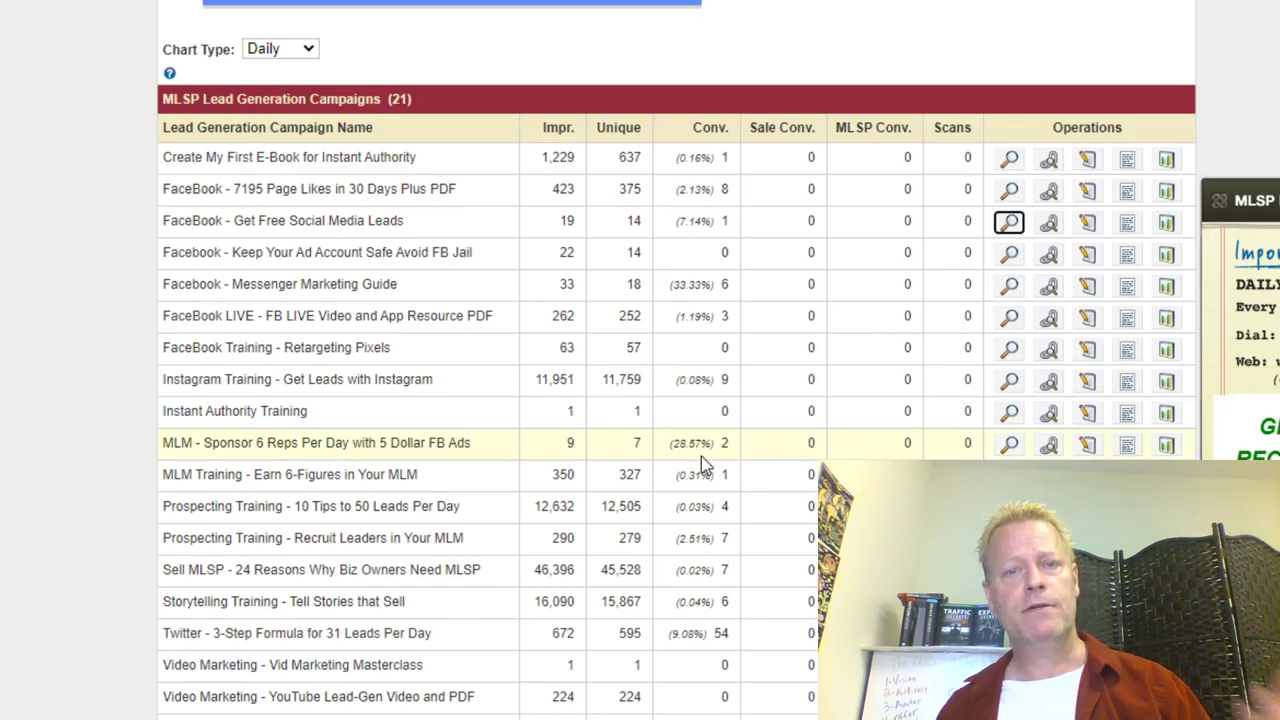
pyautogui.scroll(10, 701, 456)
pyautogui.moveTo(580, 135)
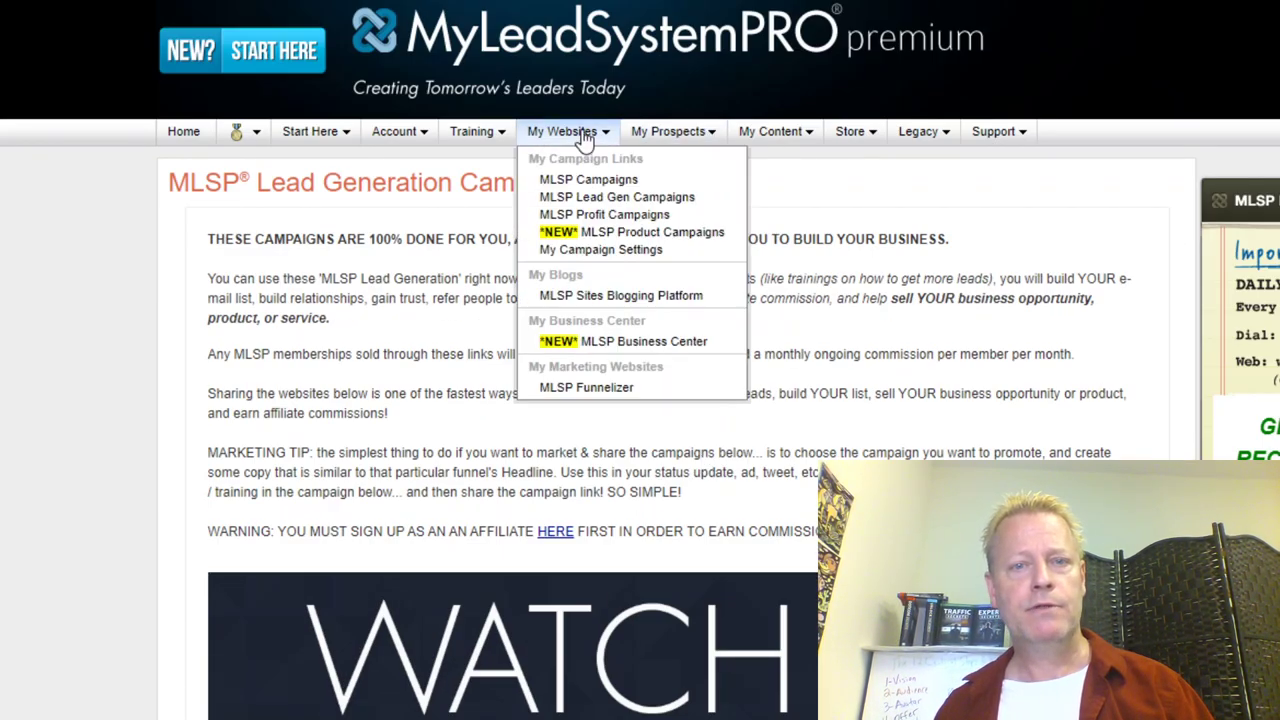
pyautogui.click(562, 388)
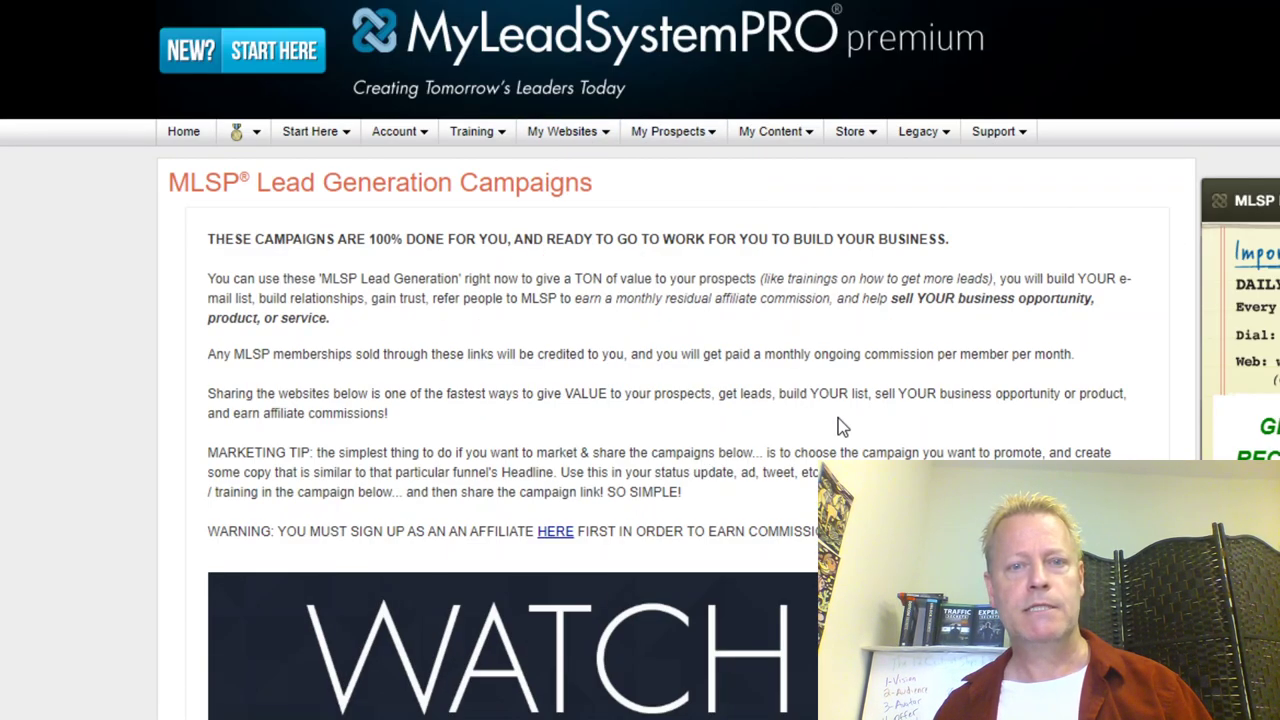
# Step: Reload the Lead Generation Campaigns page so the Funnelizer launcher starts loading
pyautogui.scroll(-7, 694, 497)
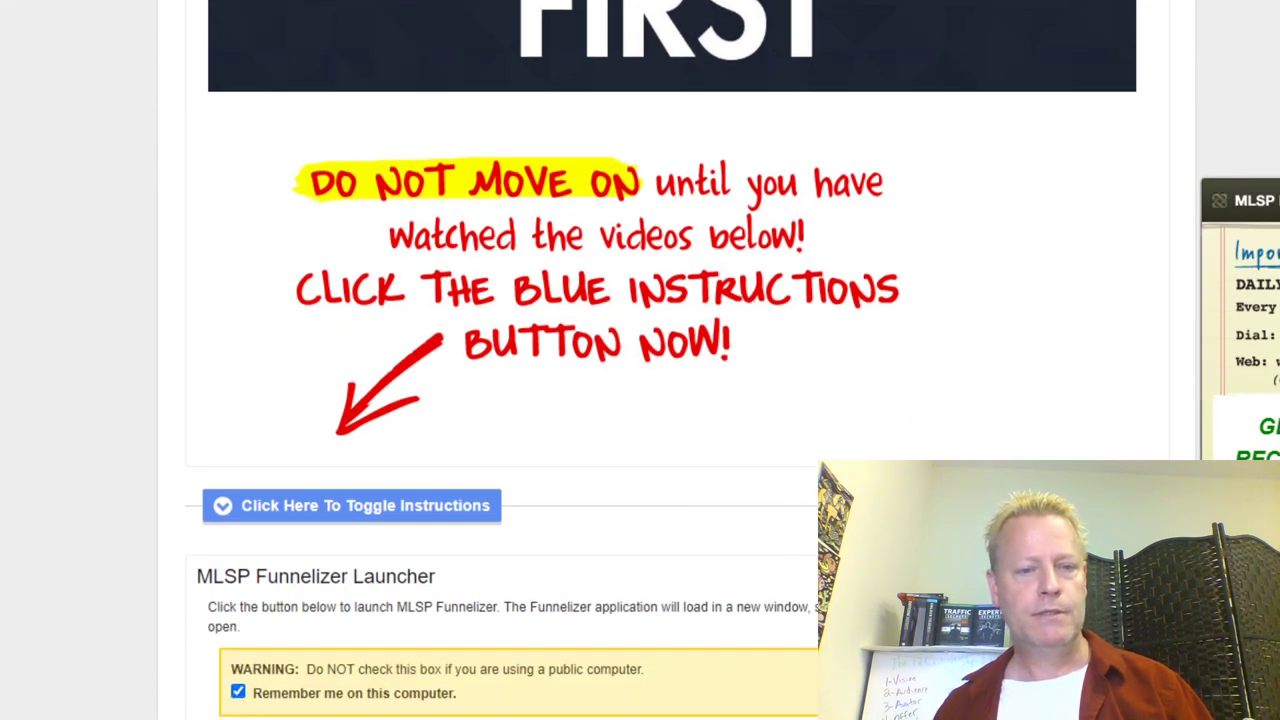
pyautogui.rightClick(318, 352)
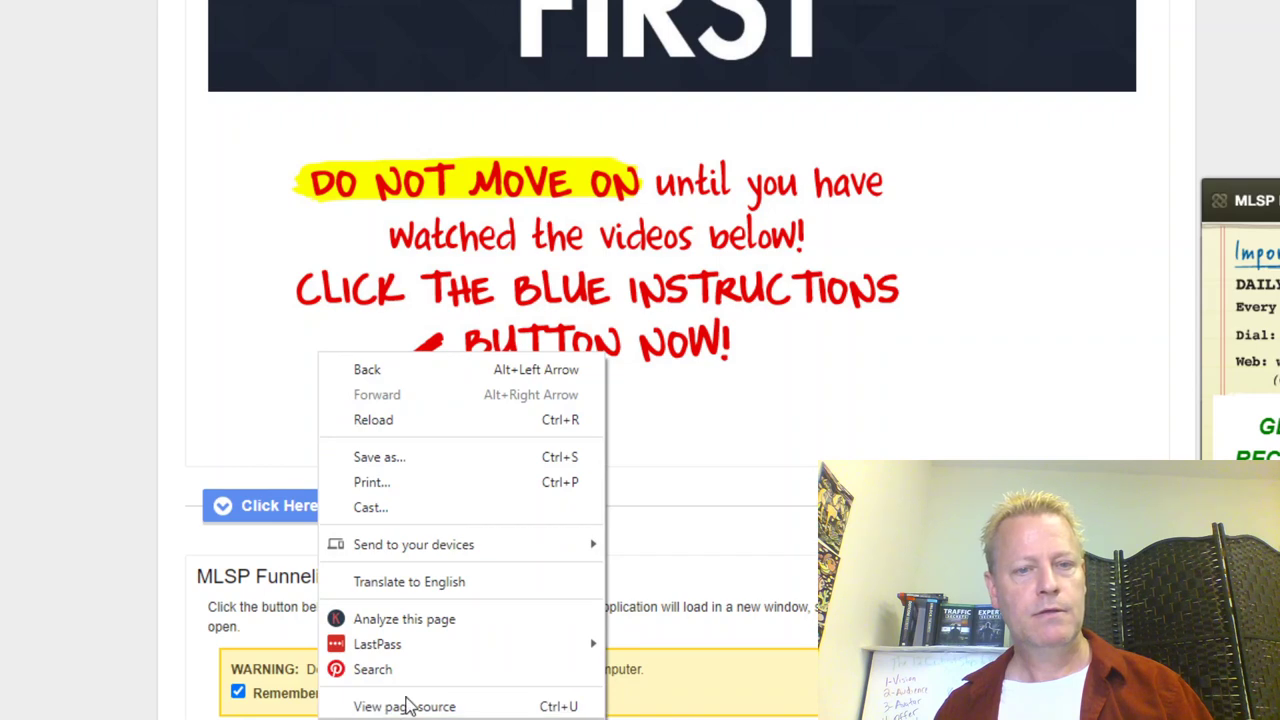
pyautogui.click(373, 419)
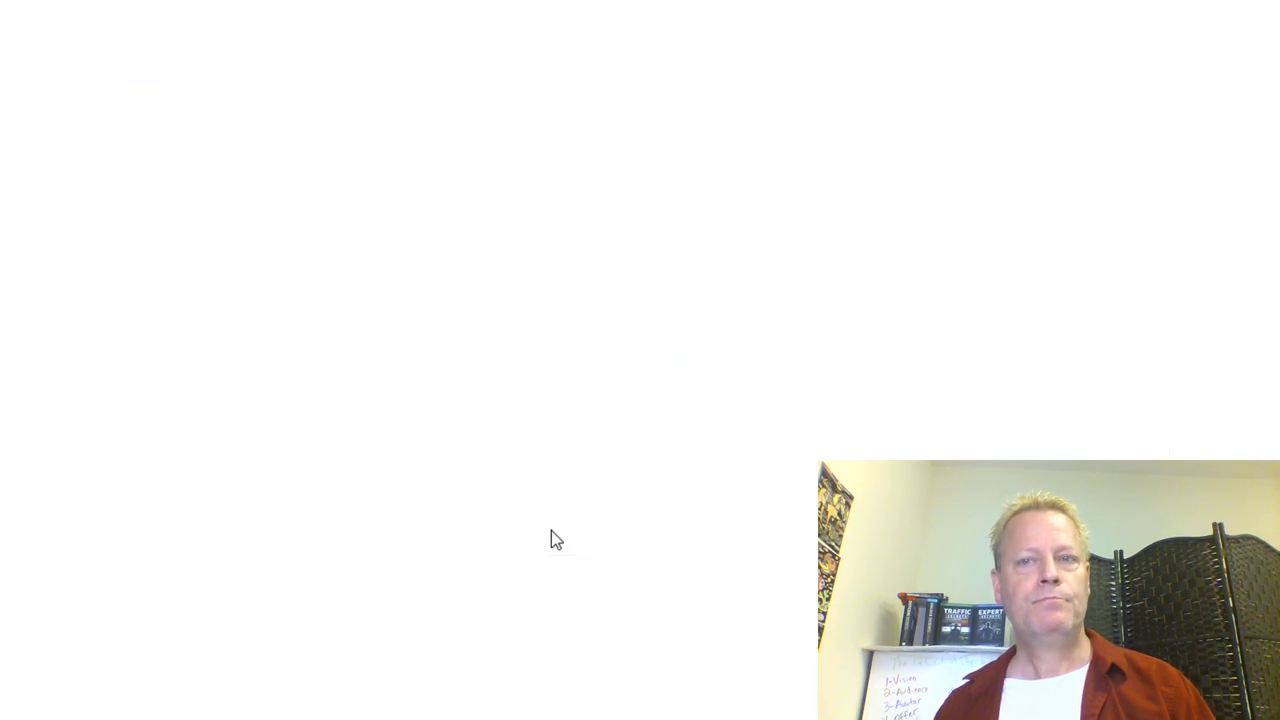
# Step: Select the MLM campaign row and inspect its Edit/Preview actions menu
pyautogui.scroll(-5, 437, 506)
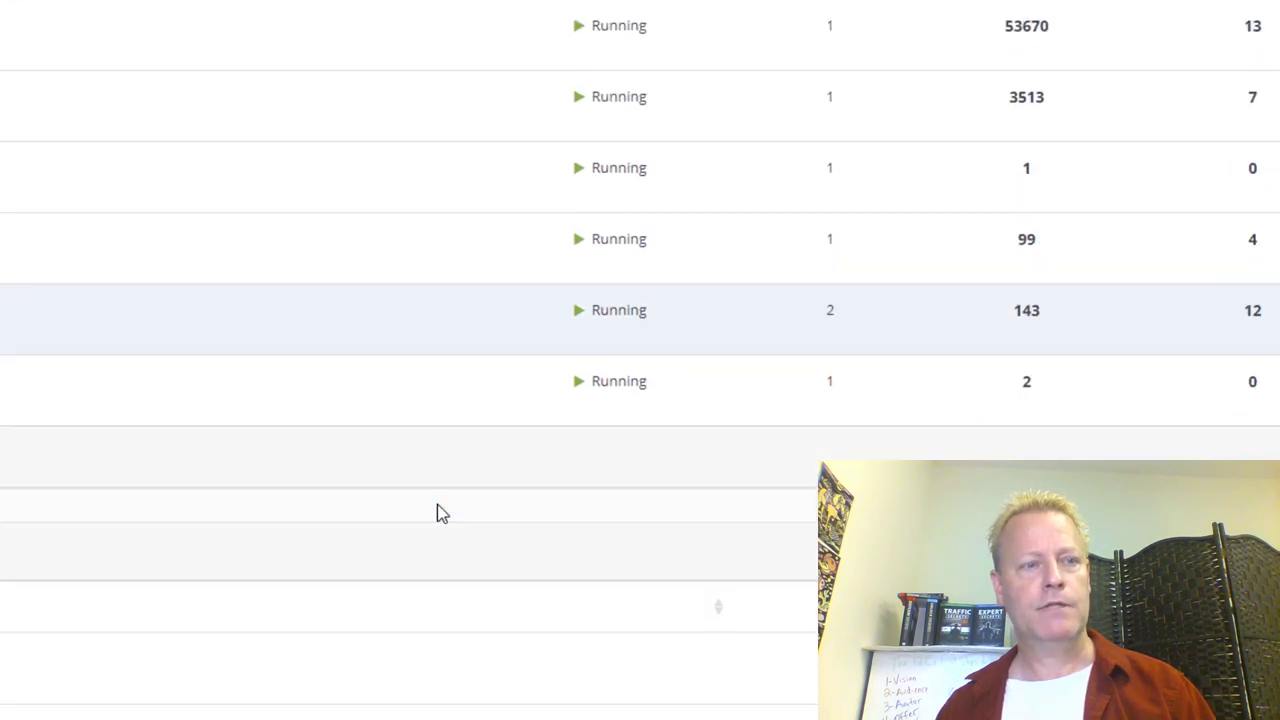
pyautogui.scroll(5, 437, 506)
pyautogui.scroll(1, 437, 504)
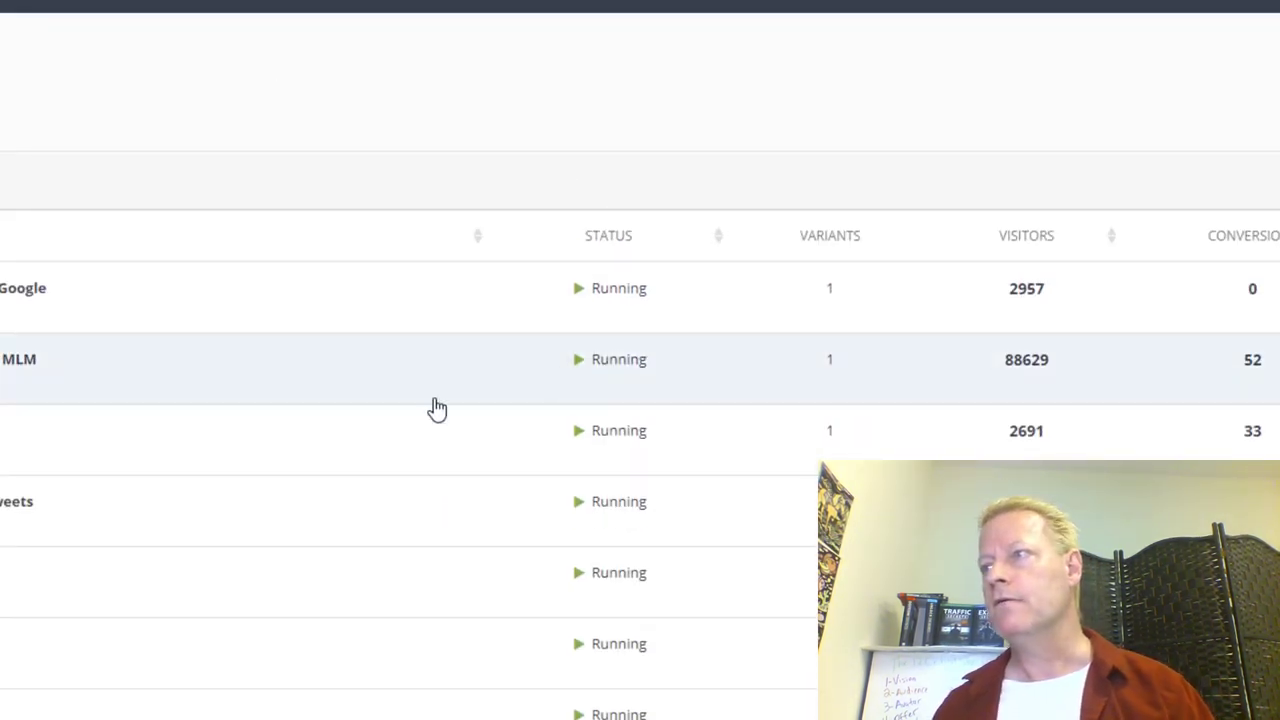
pyautogui.doubleClick(618, 359)
pyautogui.rightClick(786, 383)
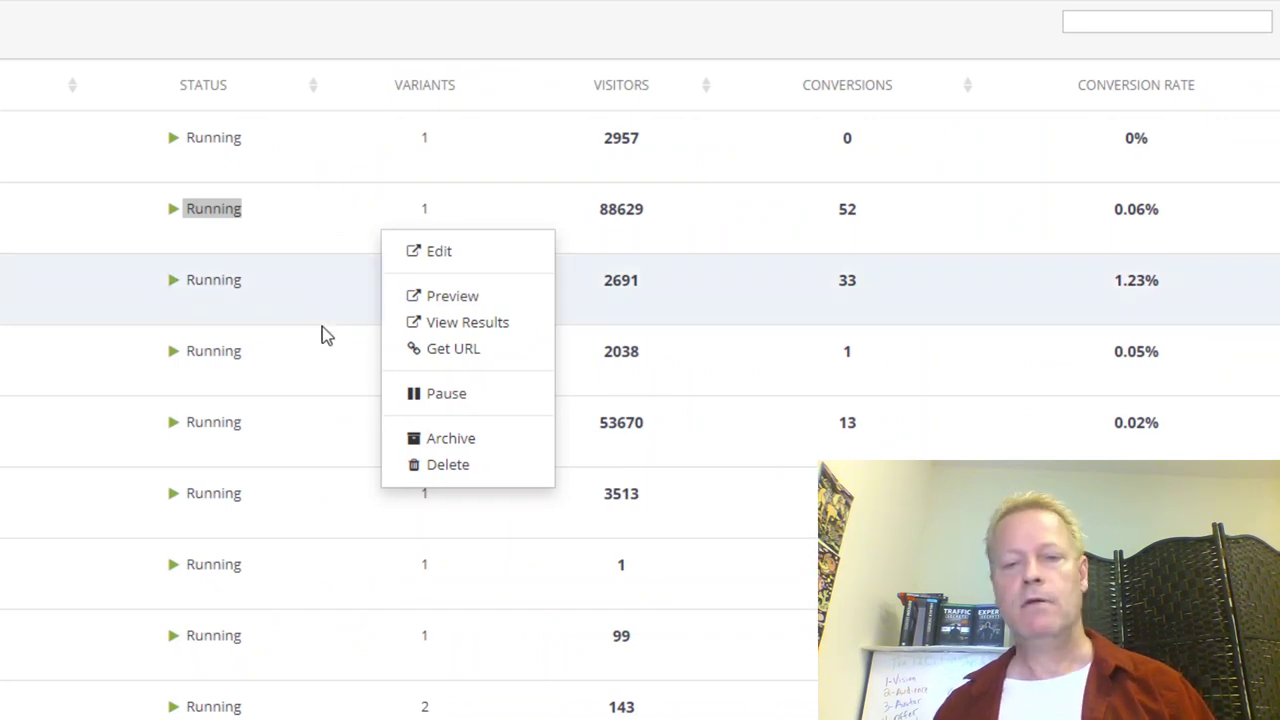
pyautogui.click(871, 277)
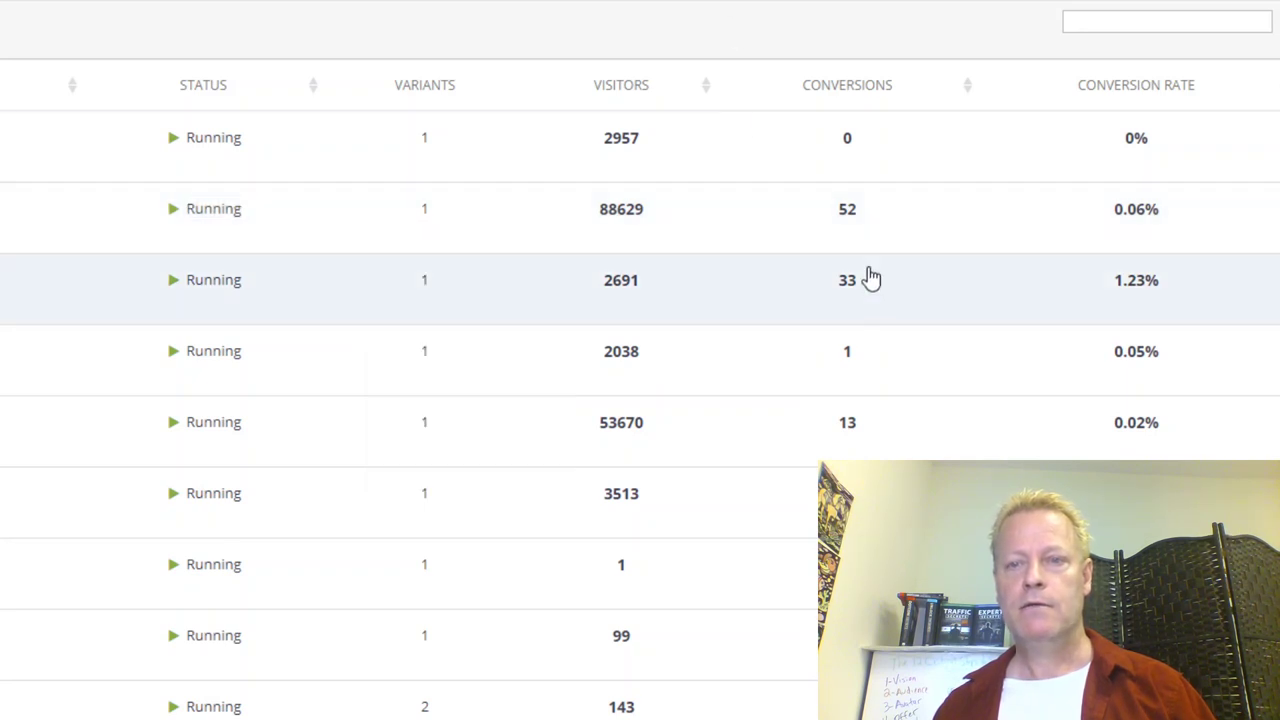
# Step: Scroll down and inspect the actions menu for the 469-visitor campaign
pyautogui.scroll(-2, 871, 271)
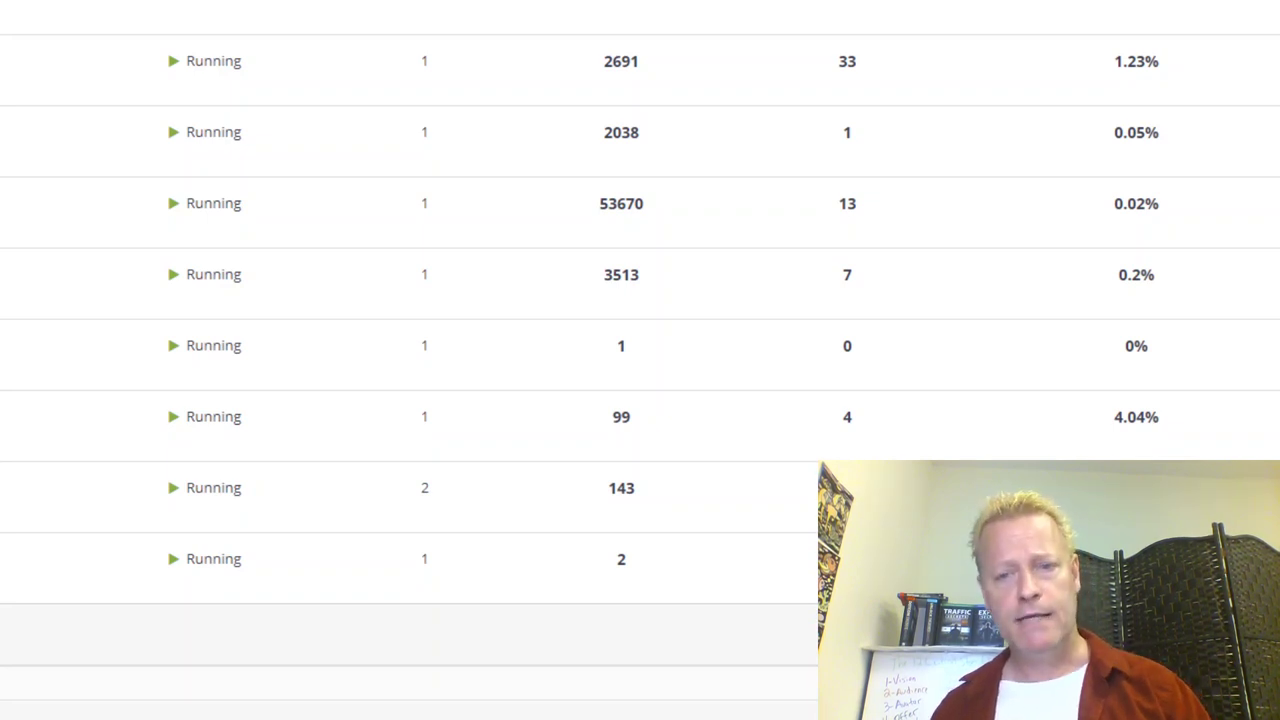
pyautogui.scroll(-5, 400, 620)
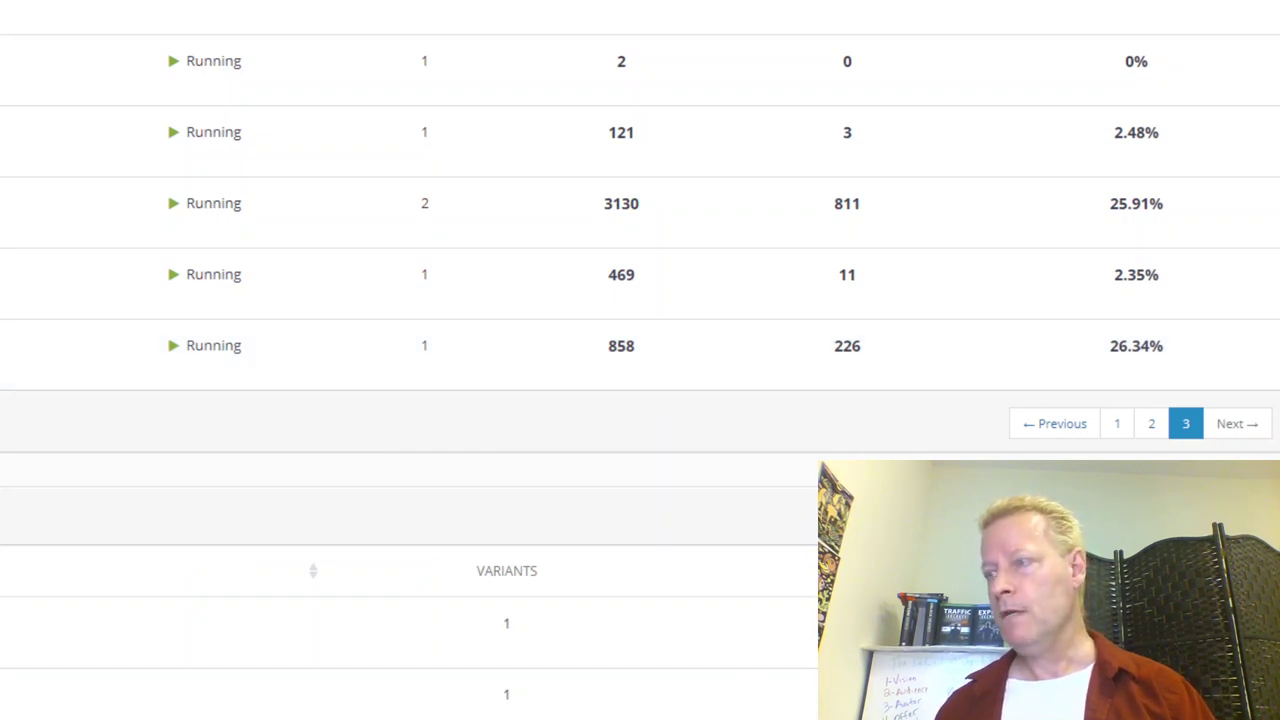
pyautogui.moveTo(139, 290); pyautogui.dragTo(274, 271)
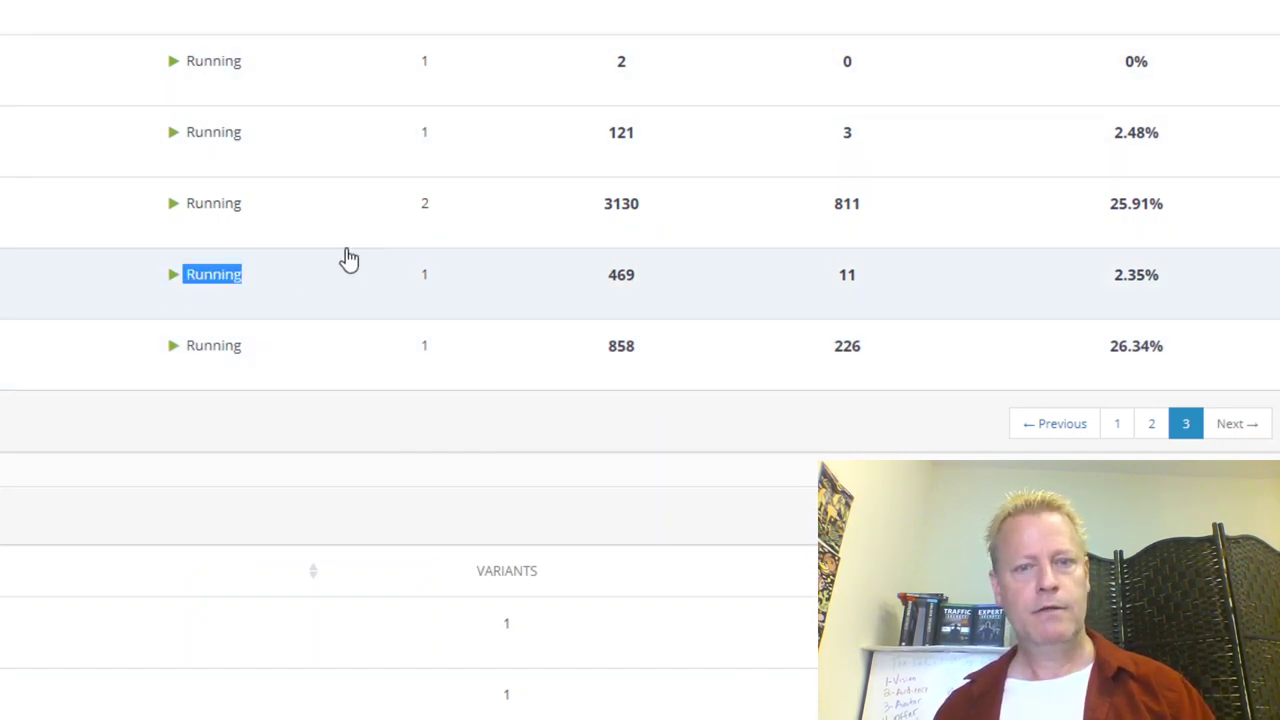
pyautogui.rightClick(349, 258)
pyautogui.rightClick(12, 334)
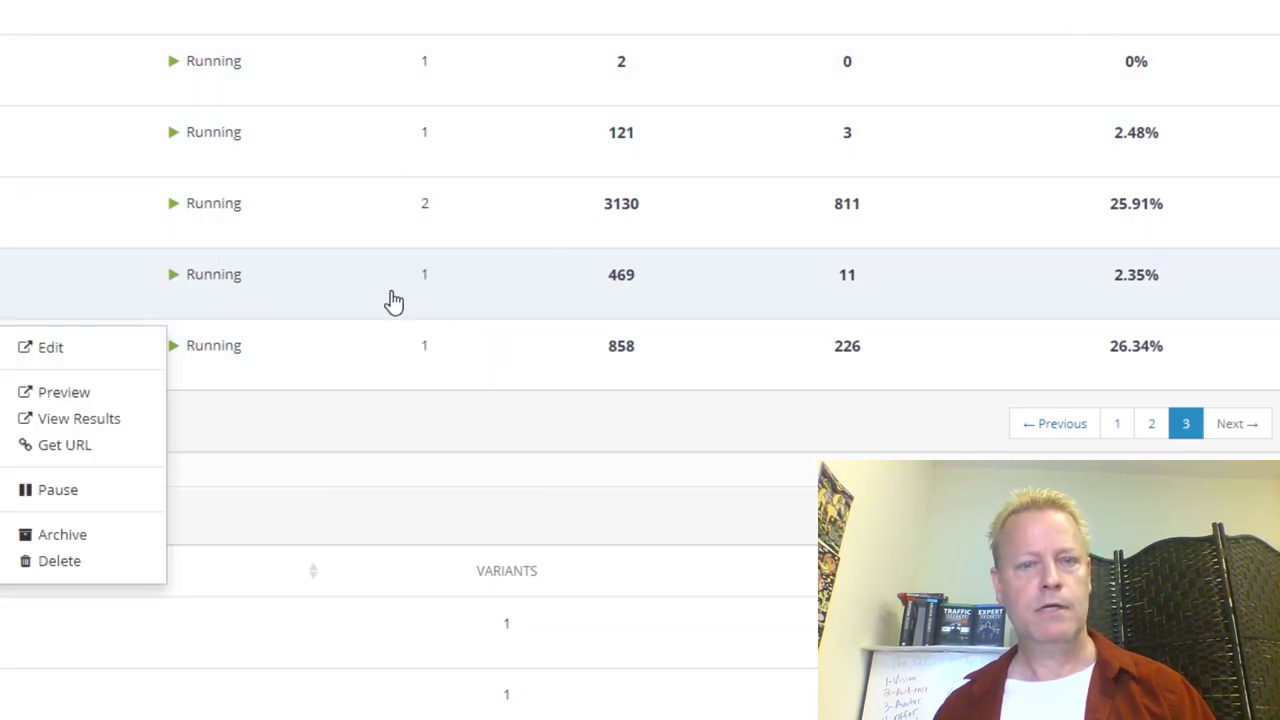
pyautogui.press('Escape')
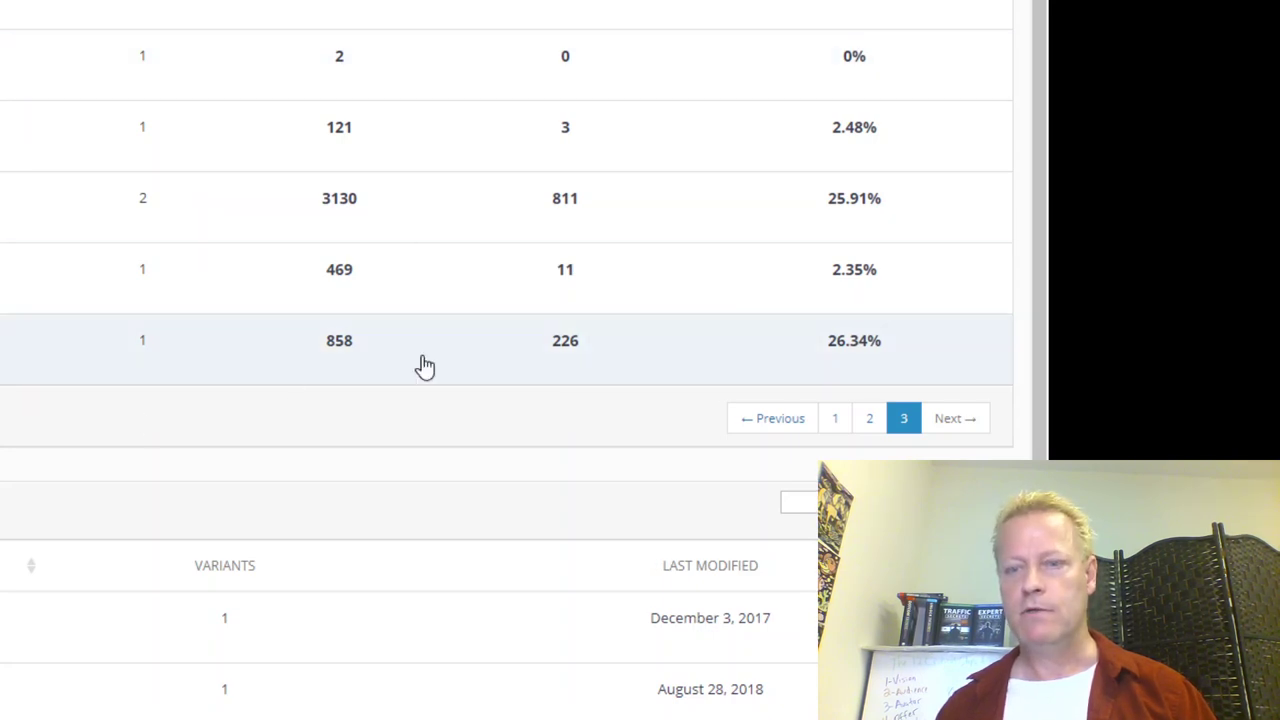
# Step: Edit the 858-visitor funnel, open its first page via gear > Edit Page, then view its page list
pyautogui.click(646, 338)
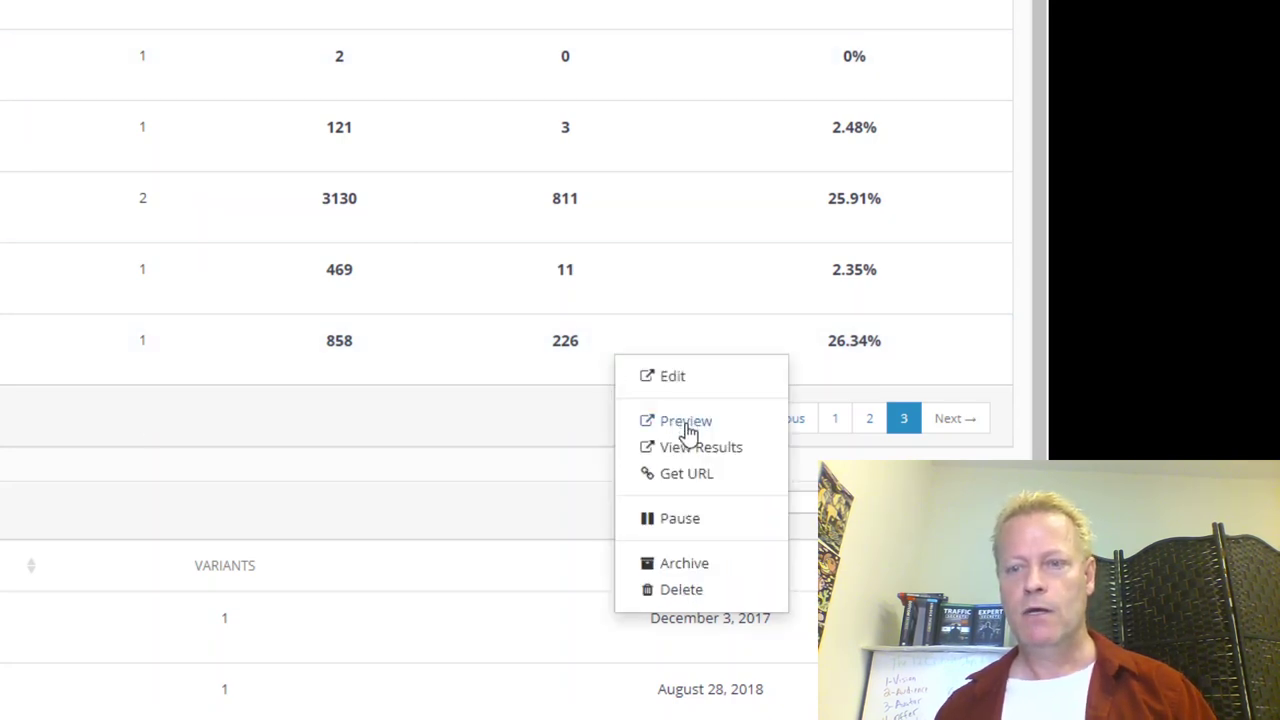
pyautogui.click(672, 377)
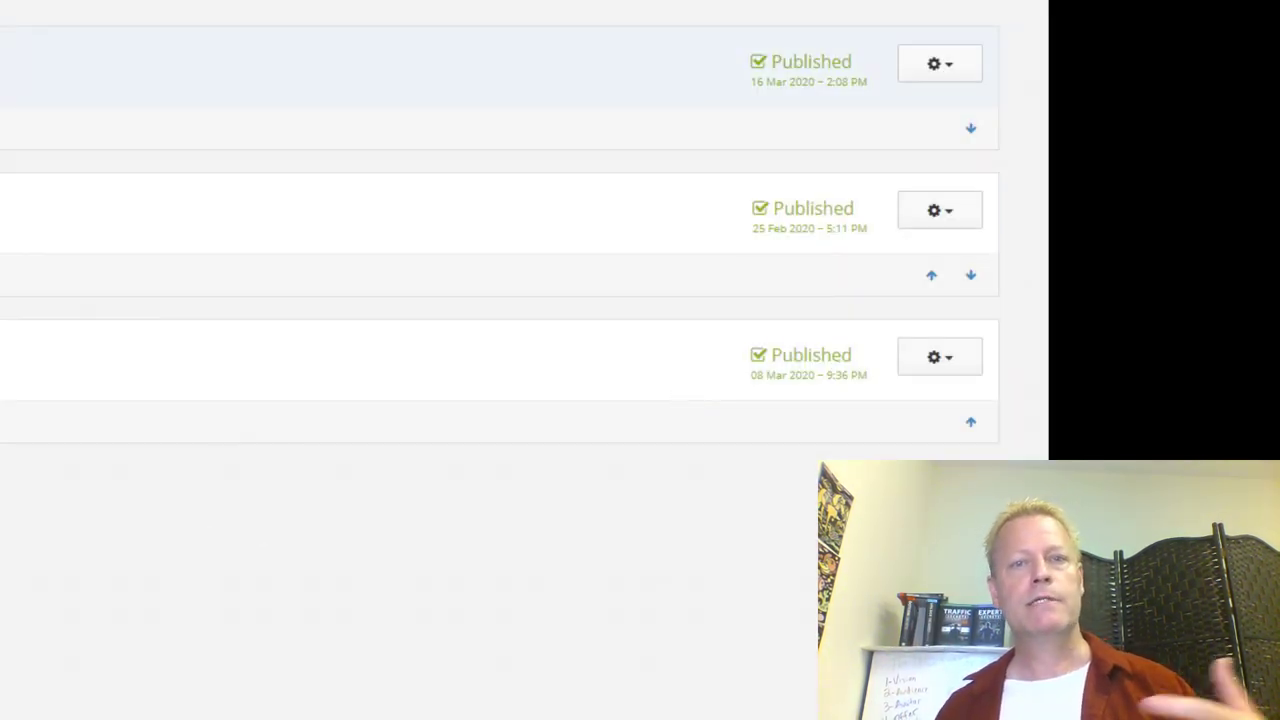
pyautogui.click(955, 70)
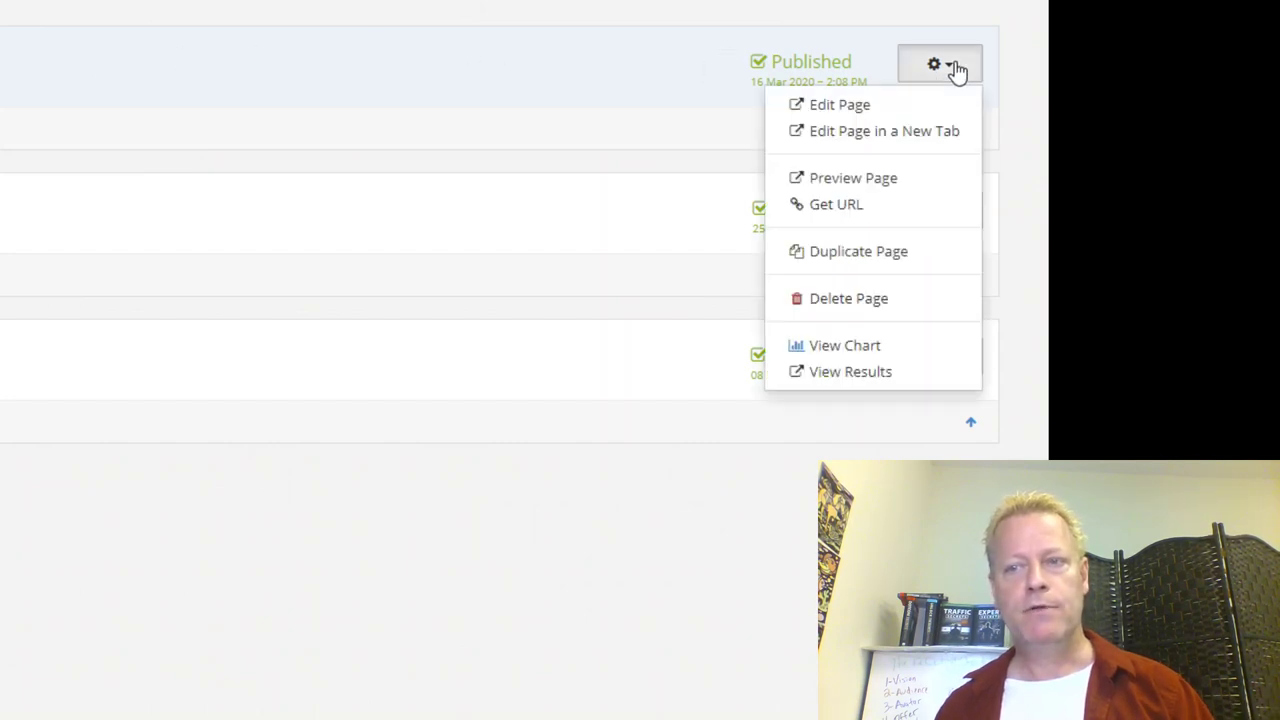
pyautogui.click(874, 112)
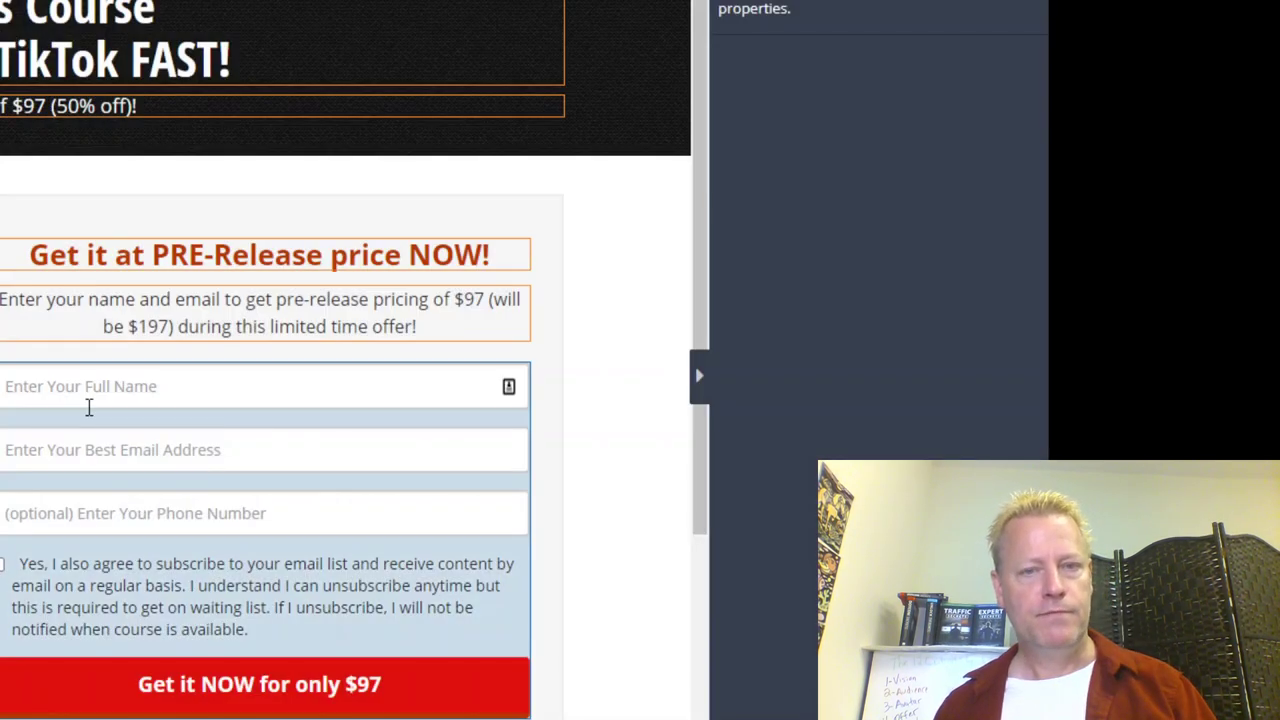
pyautogui.scroll(-5, 389, 434)
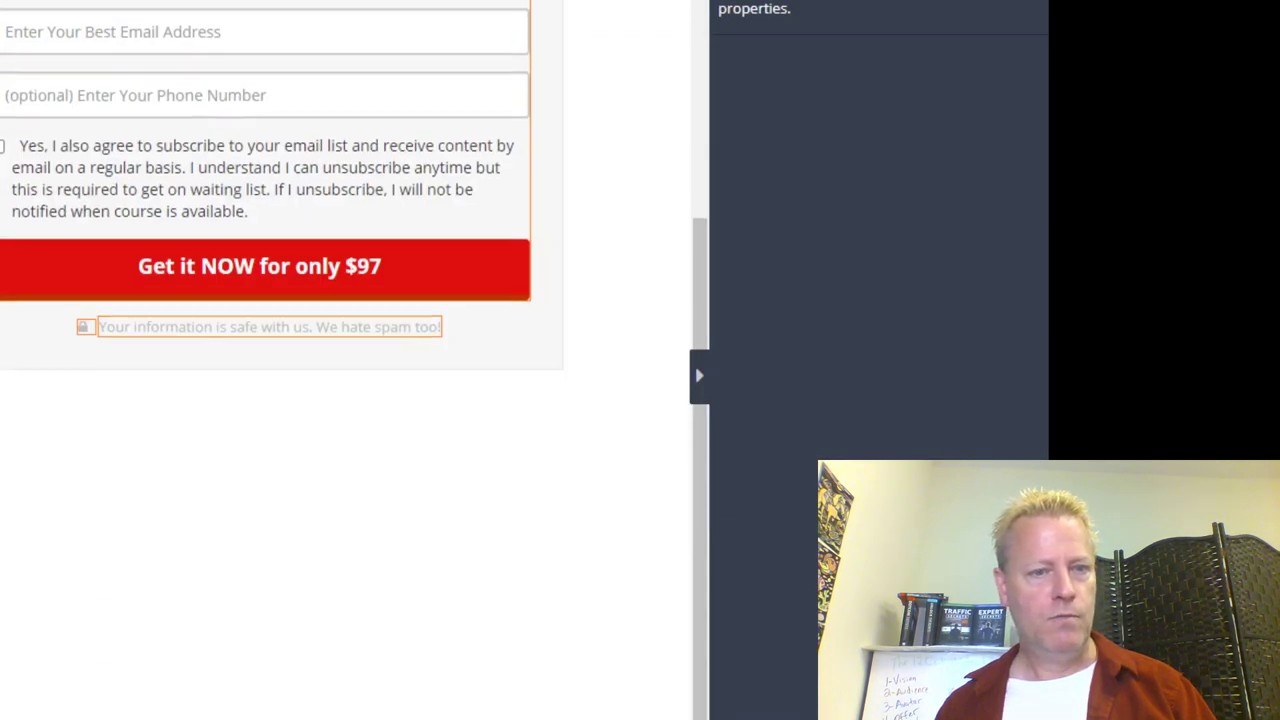
pyautogui.scroll(5, 210, 630)
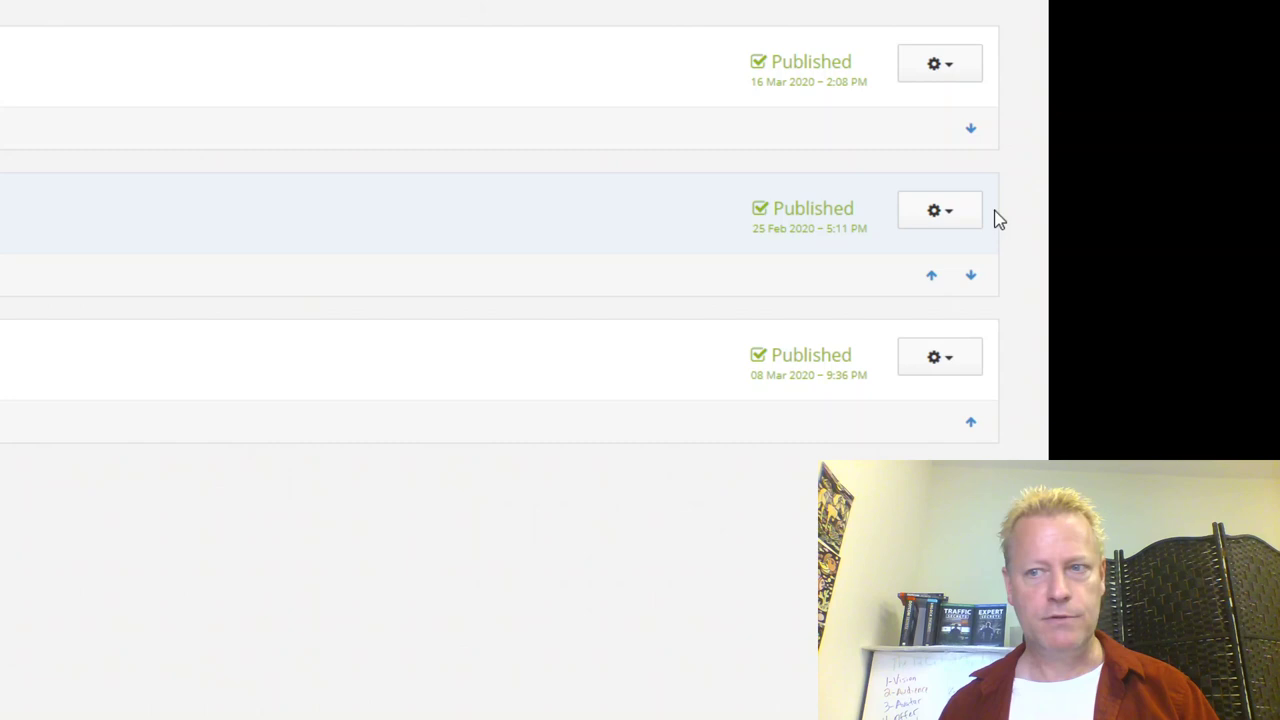
# Step: Preview the funnel's second page, the $97 pre-release optin, and test its Full Name field
pyautogui.click(952, 216)
pyautogui.click(822, 326)
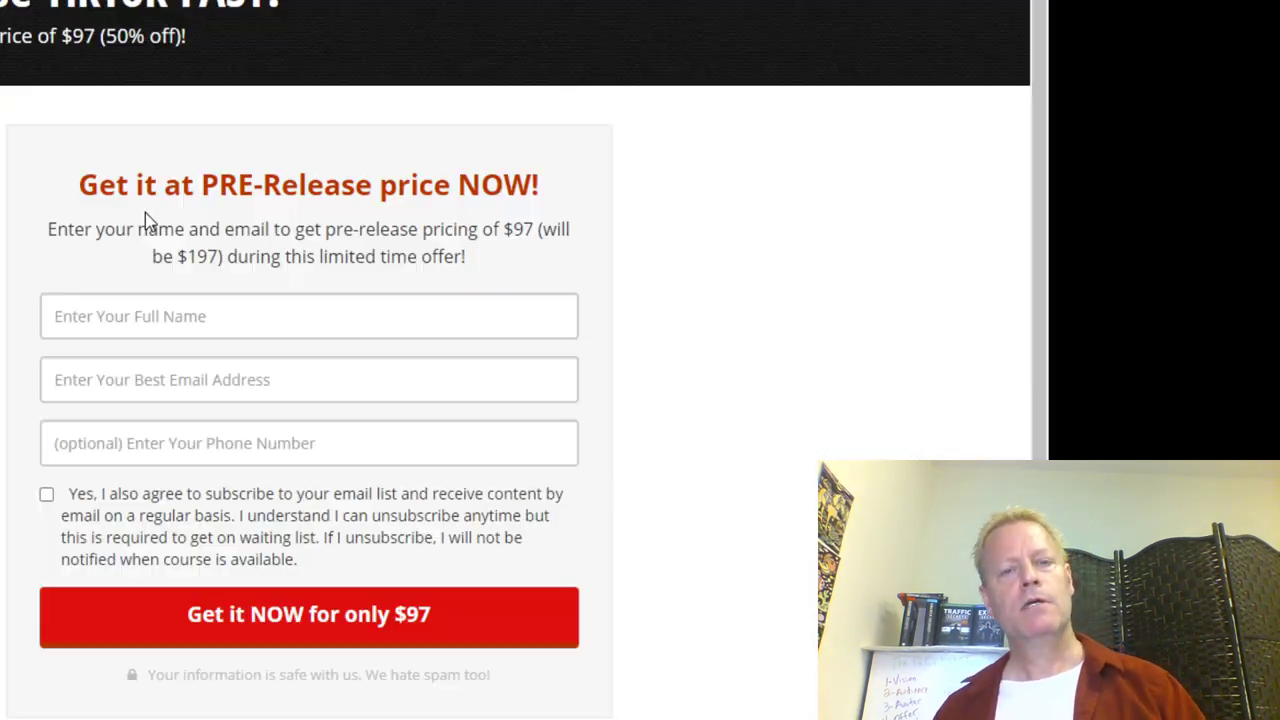
pyautogui.scroll(-3, 310, 285)
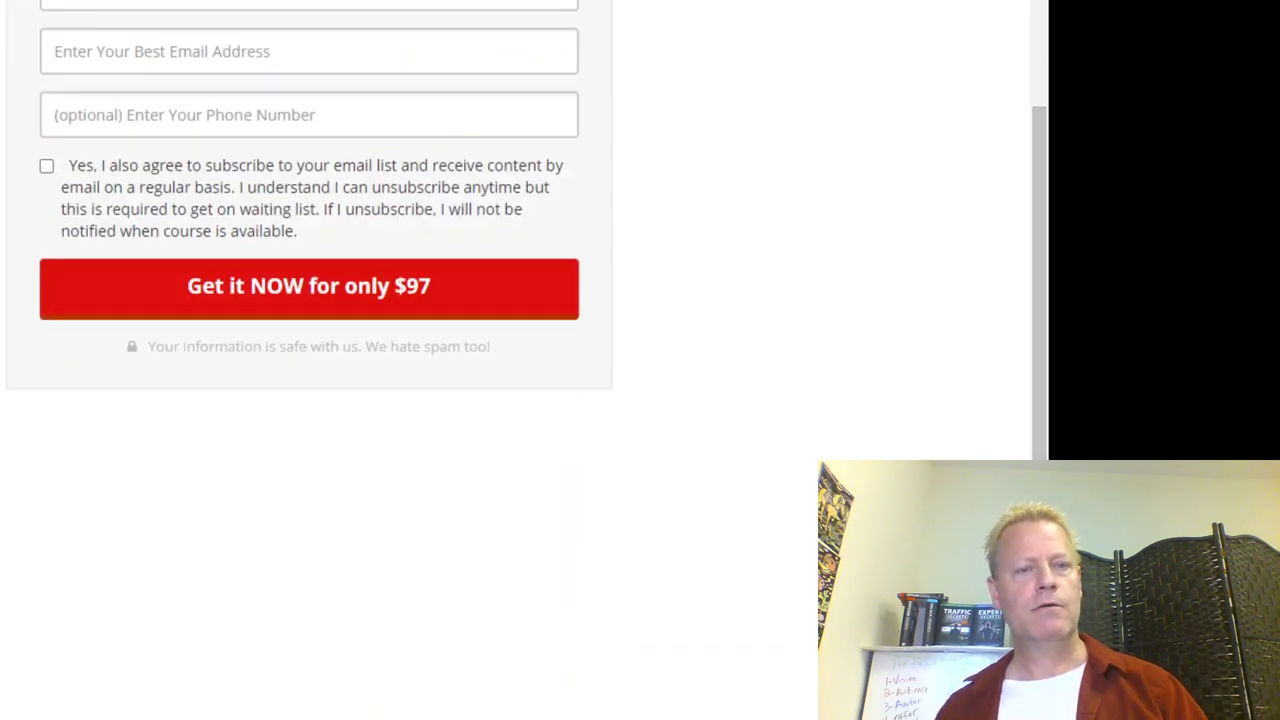
pyautogui.scroll(3, 308, 380)
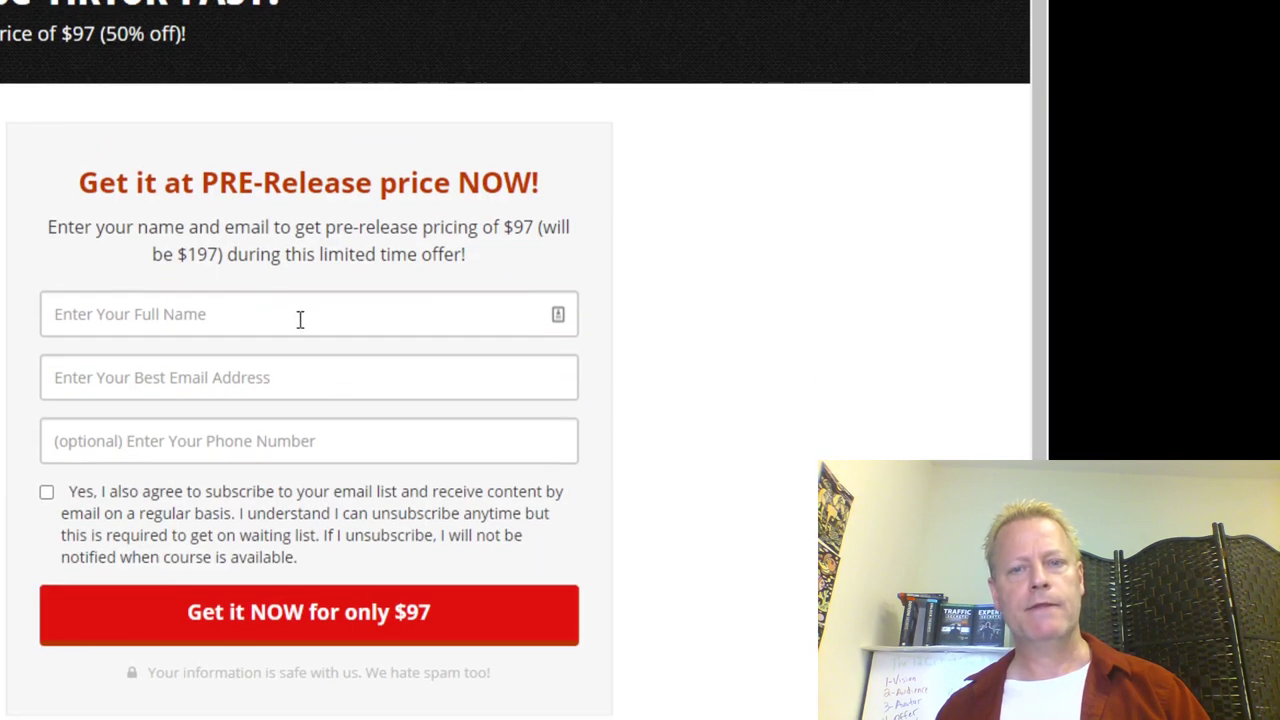
pyautogui.click(211, 310)
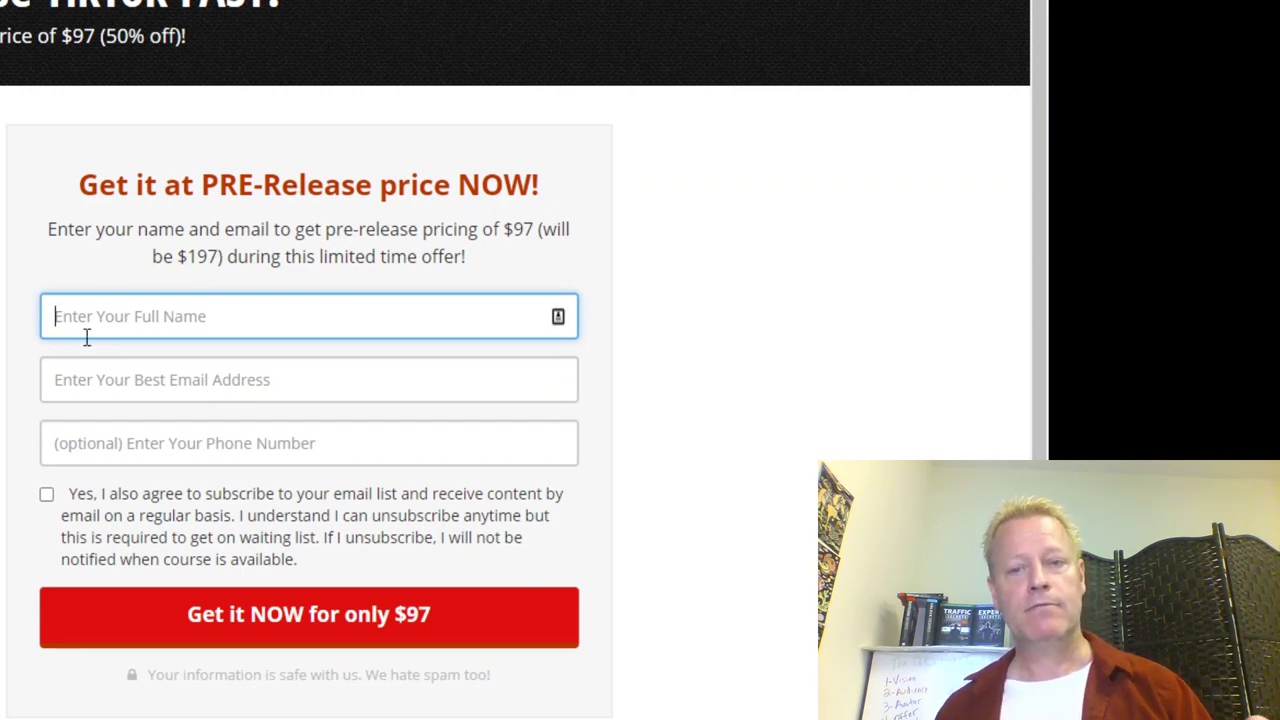
pyautogui.scroll(-2, 308, 380)
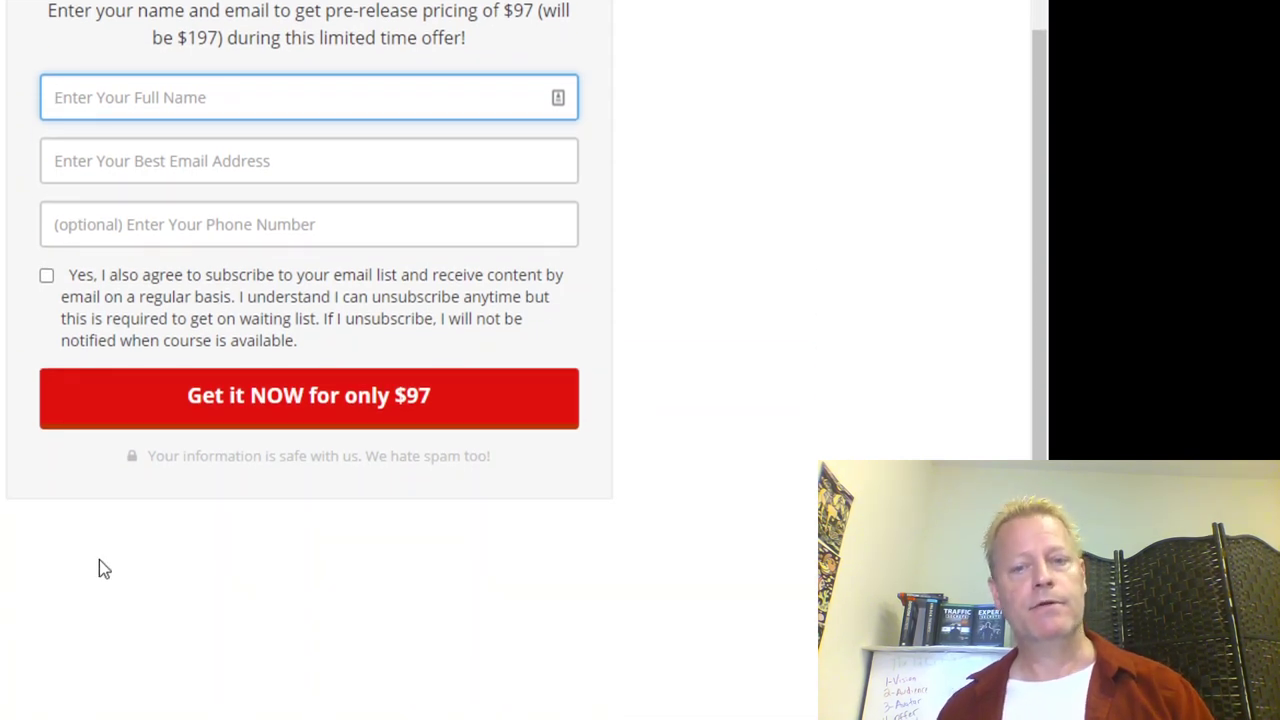
pyautogui.scroll(-1, 86, 540)
pyautogui.scroll(3, 71, 537)
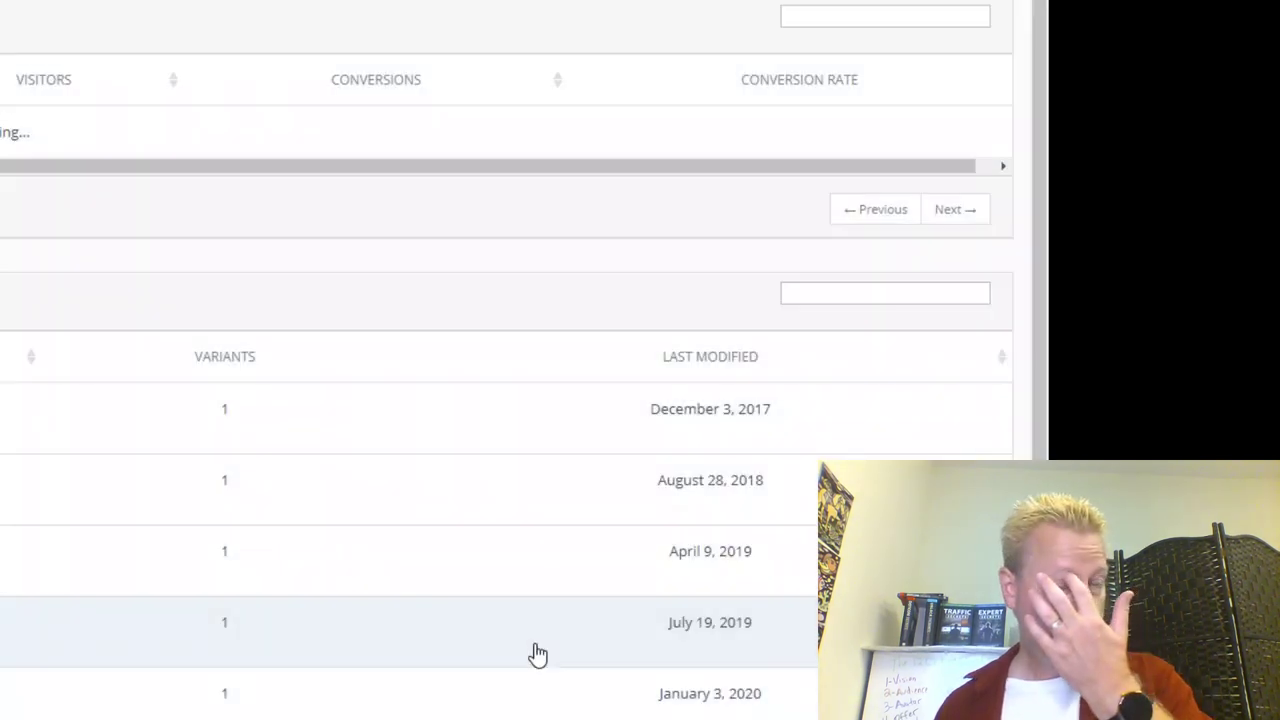
# Step: Create a funnel named 'testforcis' with slug 'cistest' on jsg.gopages.co
pyautogui.scroll(-3, 536, 652)
pyautogui.scroll(-5, 280, 606)
pyautogui.scroll(5, 280, 606)
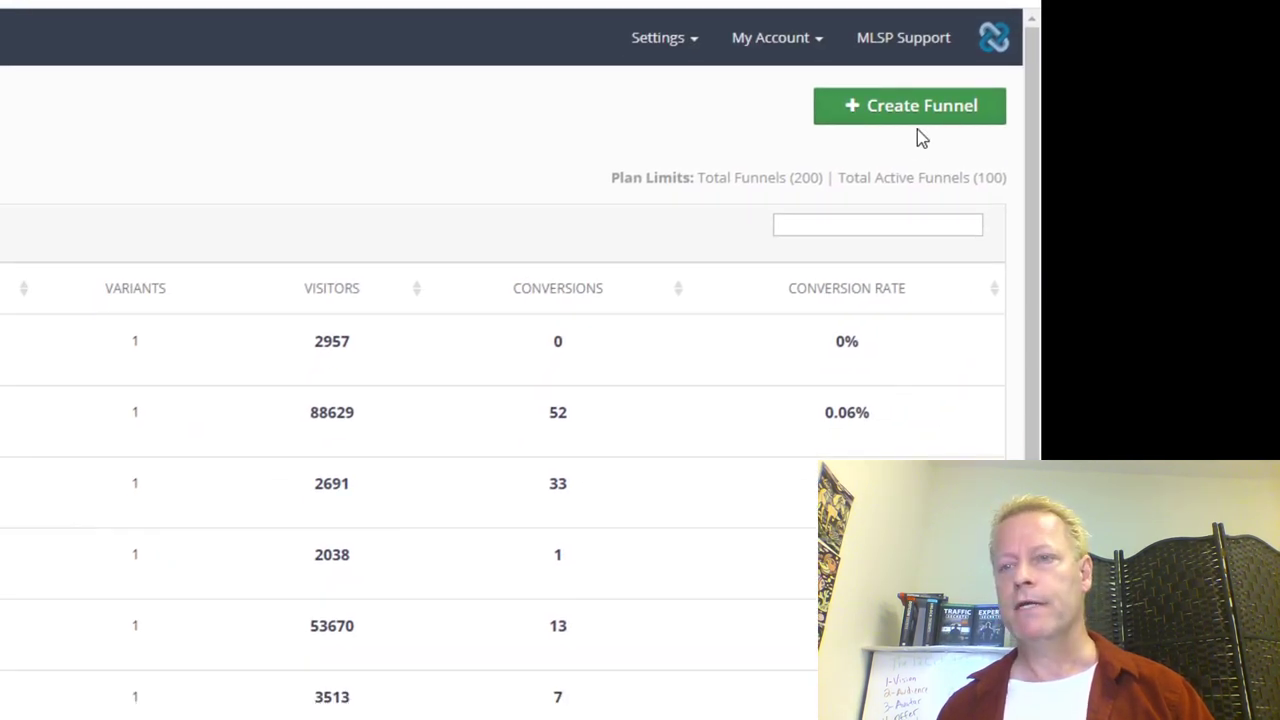
pyautogui.click(918, 110)
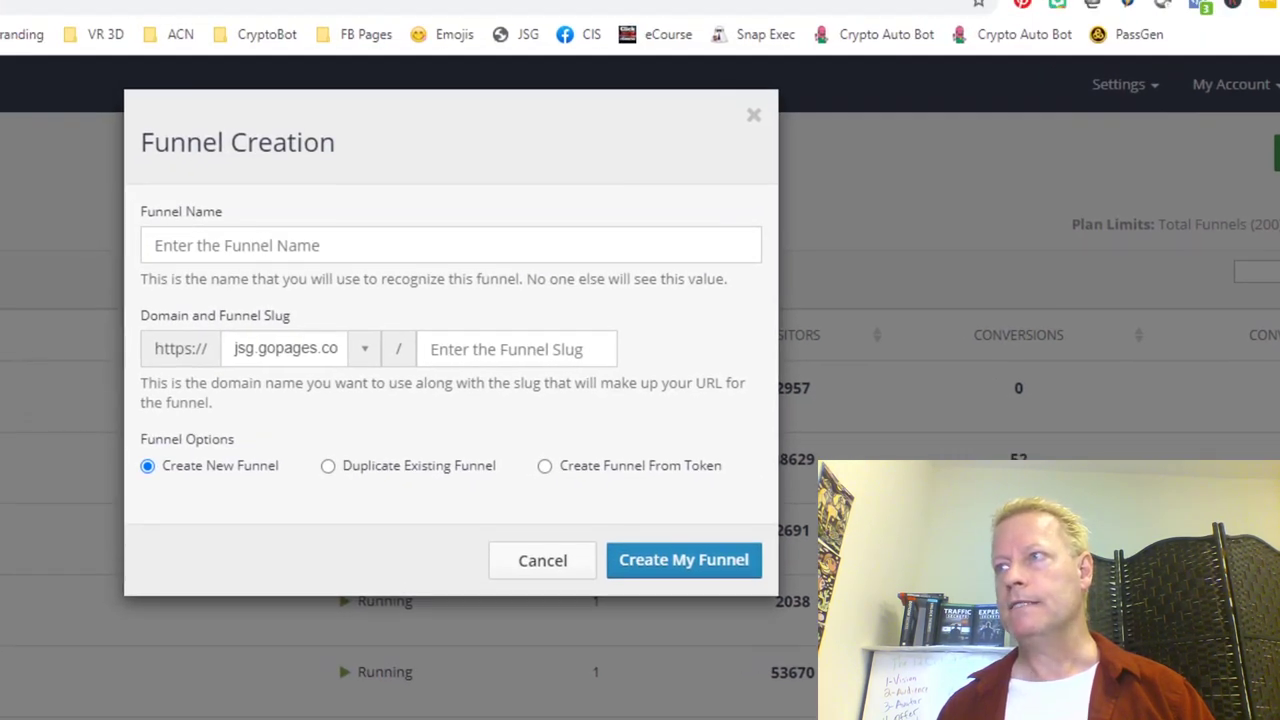
pyautogui.click(257, 248)
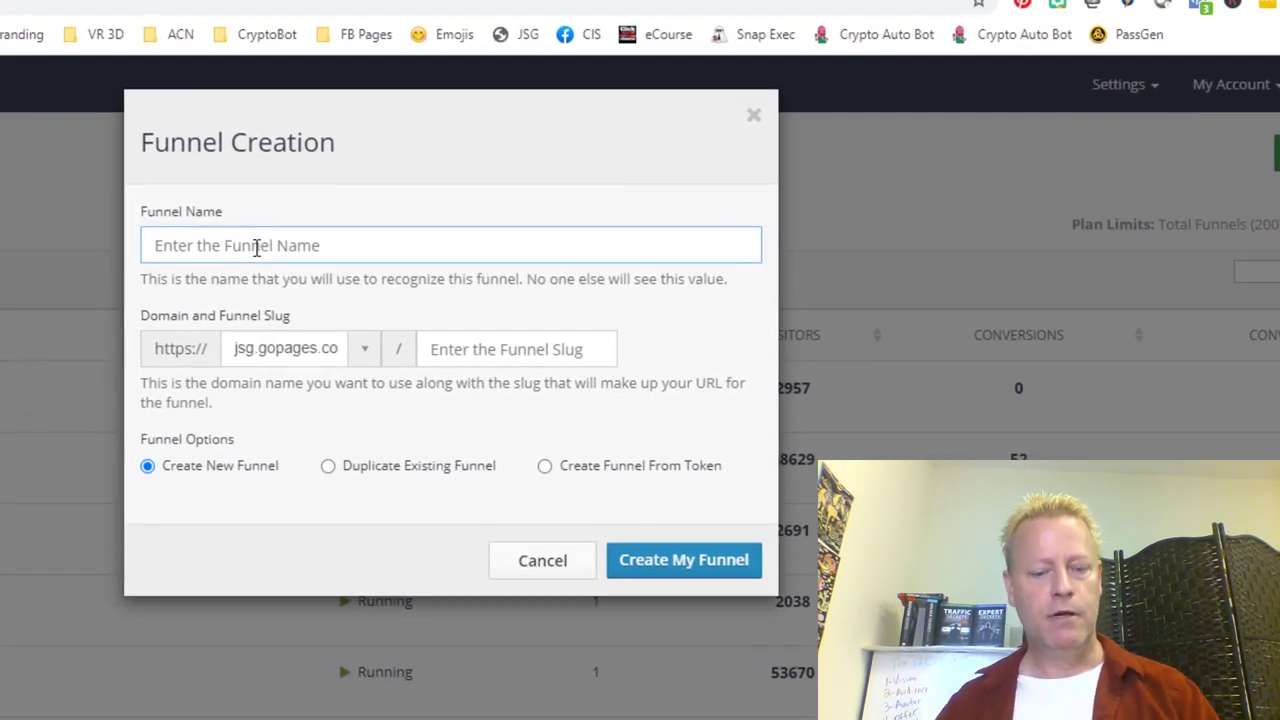
pyautogui.write('testfor')
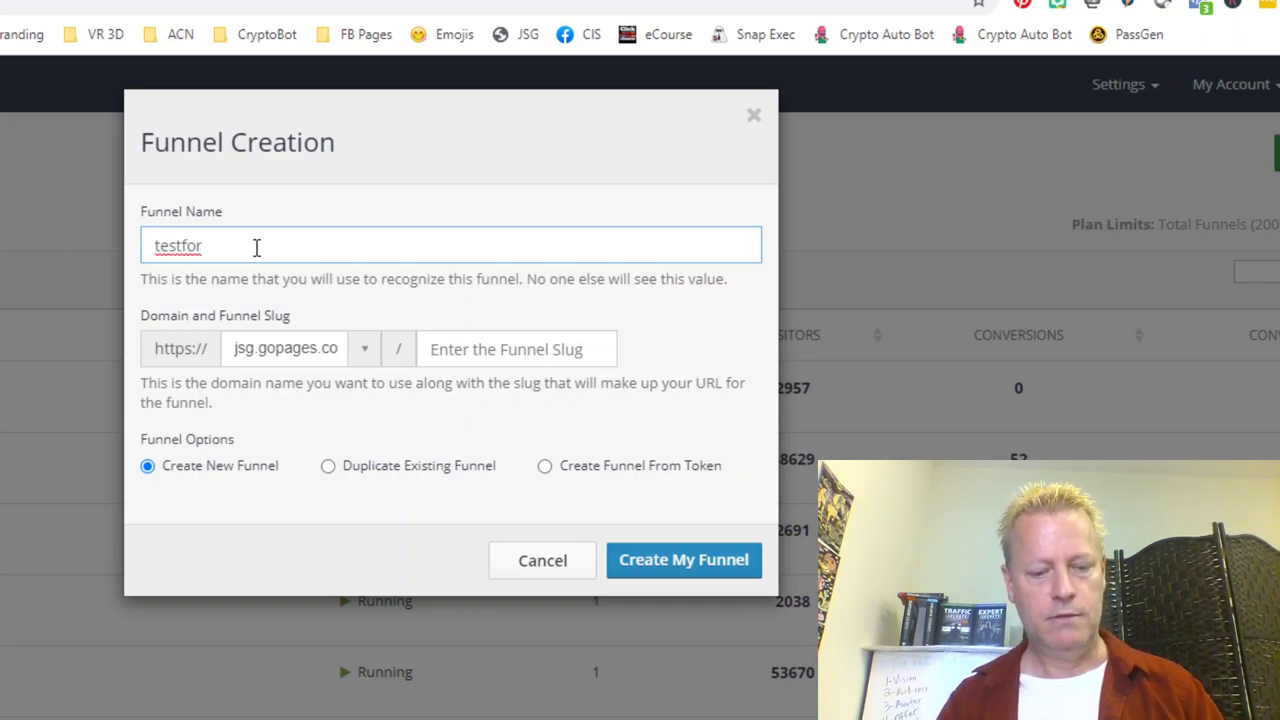
pyautogui.click(476, 347)
pyautogui.write('cistest')
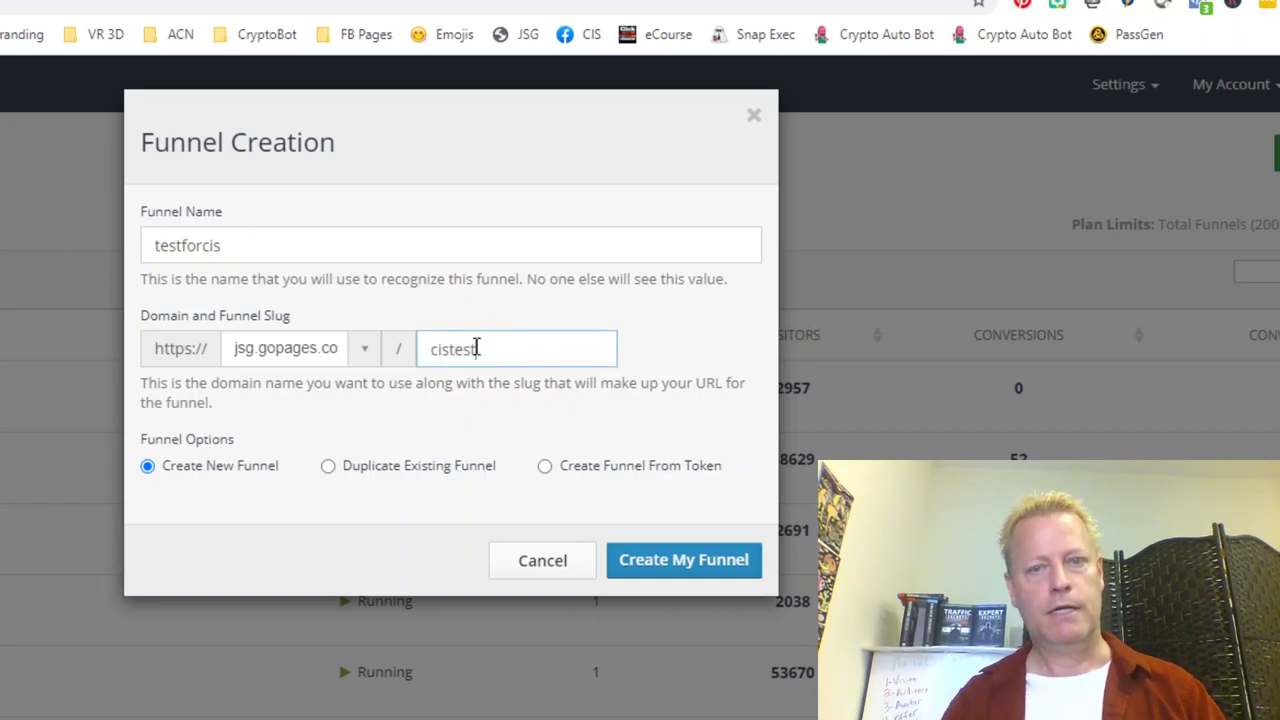
pyautogui.click(688, 568)
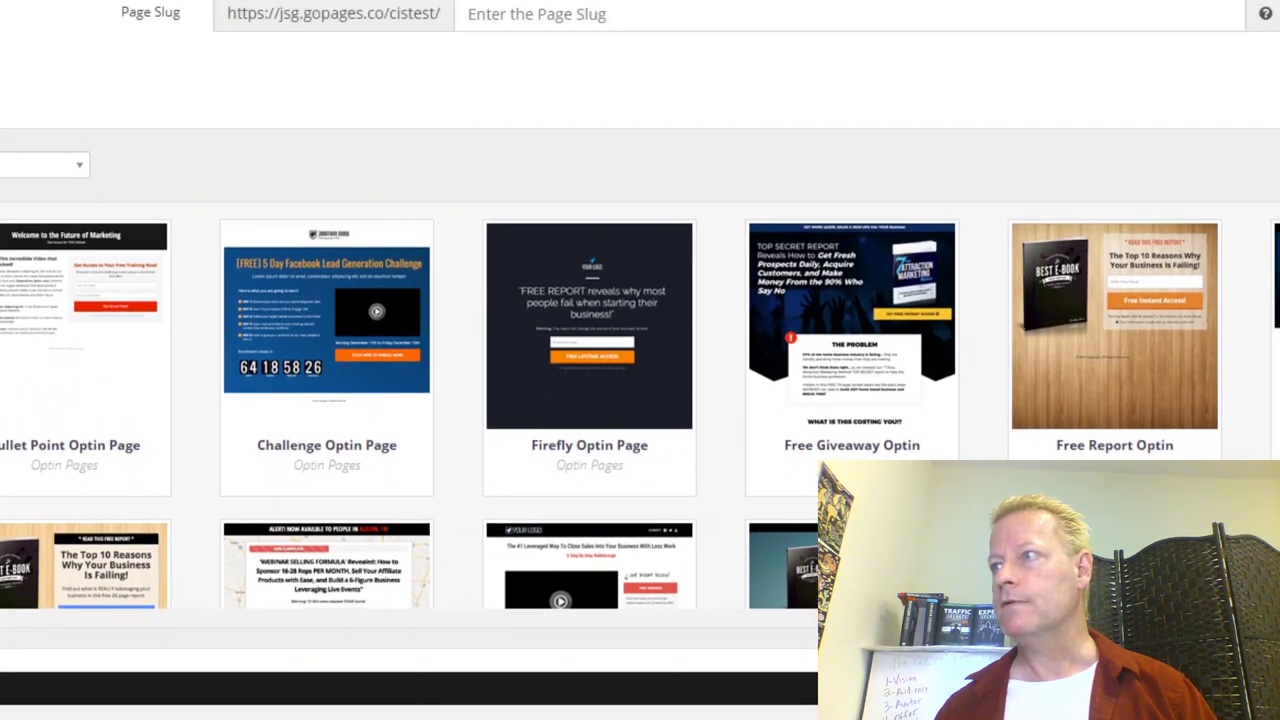
# Step: Set Select Page Type to Optin Pages, showing templates like Bullet Point and Challenge
pyautogui.scroll(-10, 471, 349)
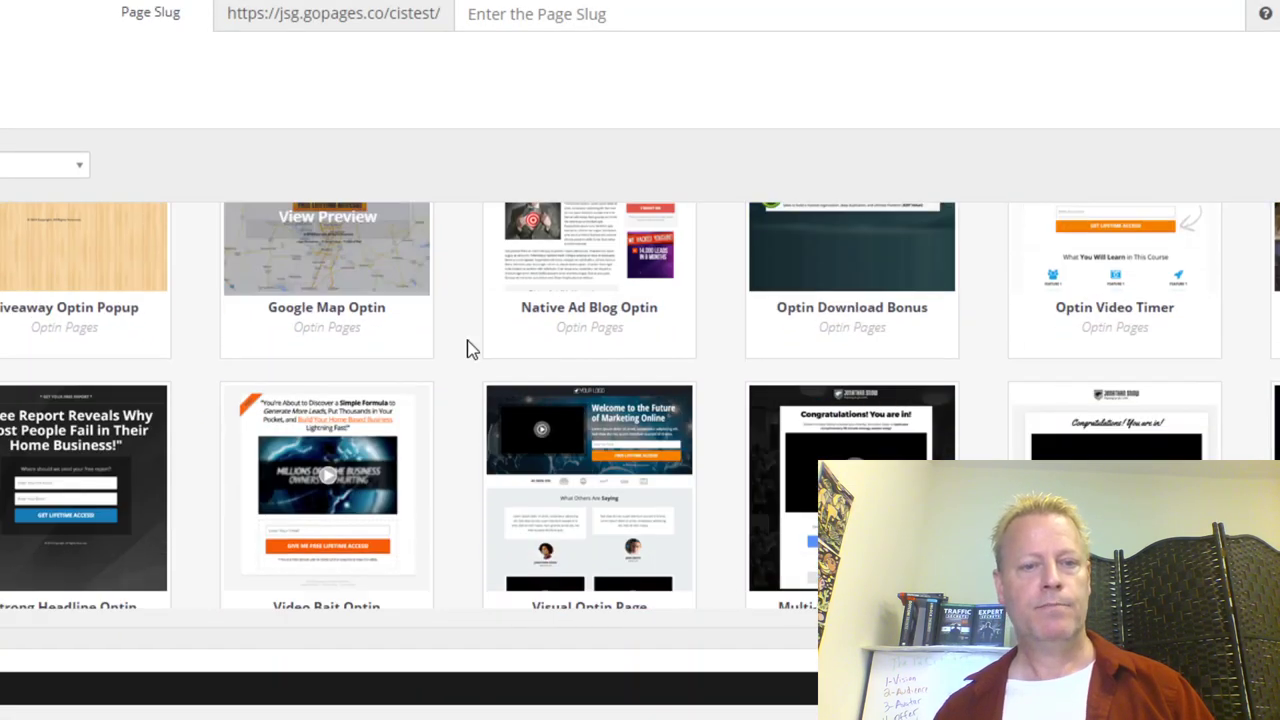
pyautogui.scroll(-8, 469, 371)
pyautogui.scroll(7, 459, 389)
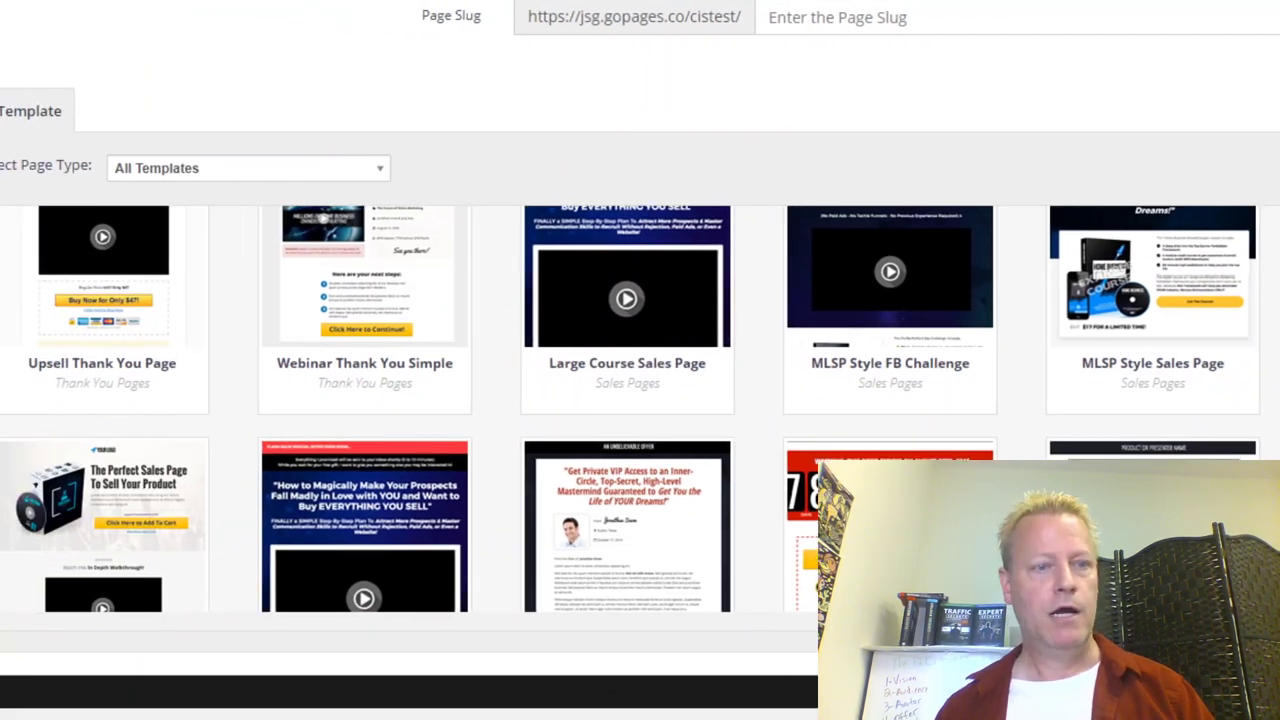
pyautogui.click(340, 170)
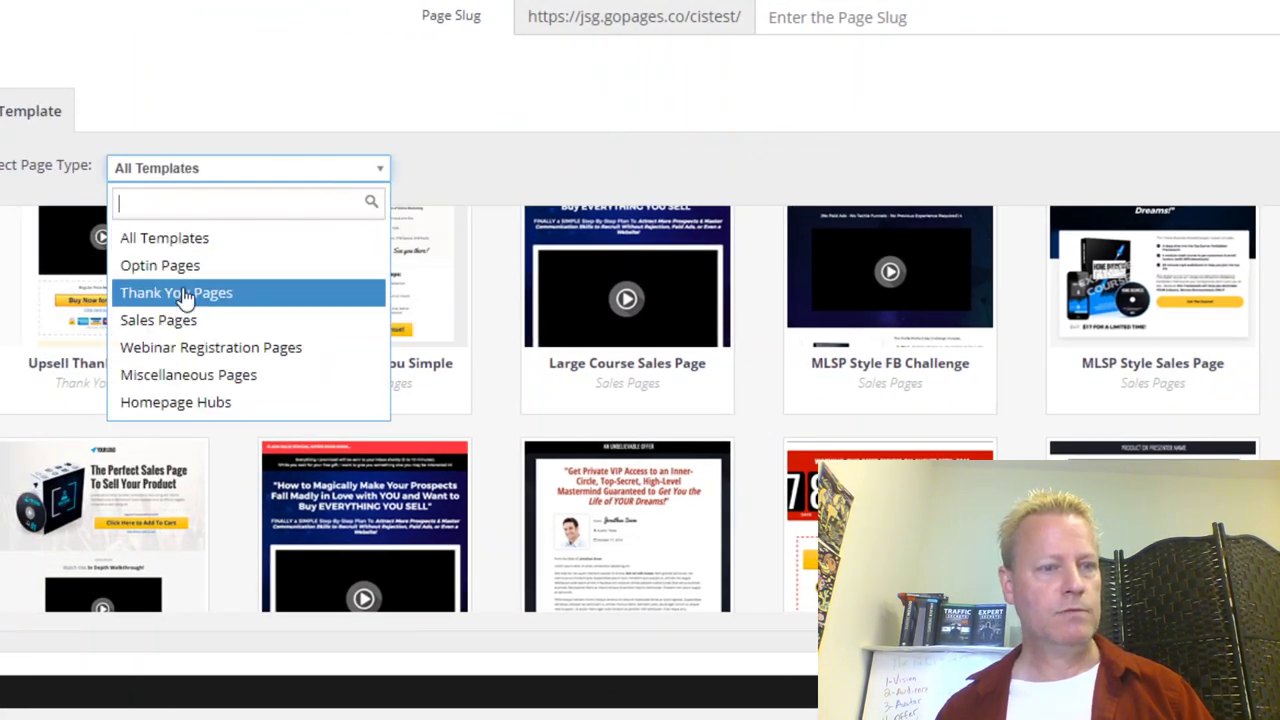
pyautogui.click(232, 275)
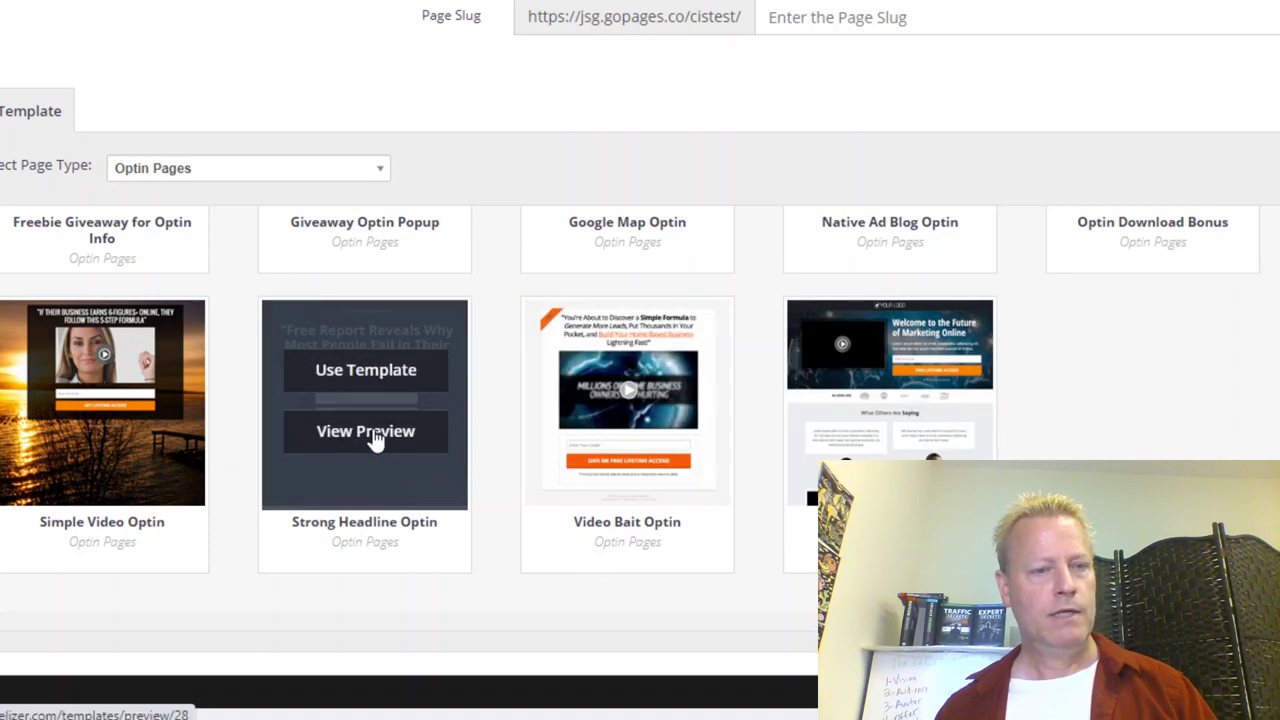
pyautogui.scroll(3, 381, 380)
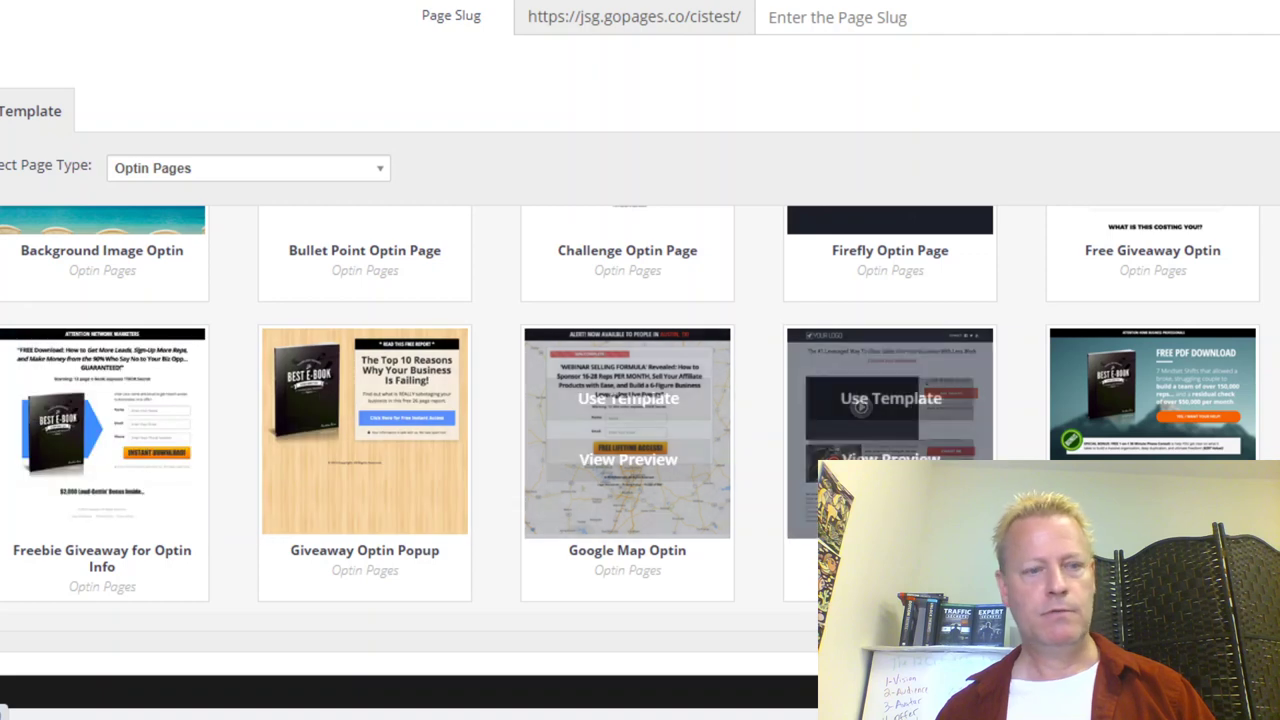
pyautogui.scroll(3, 130, 478)
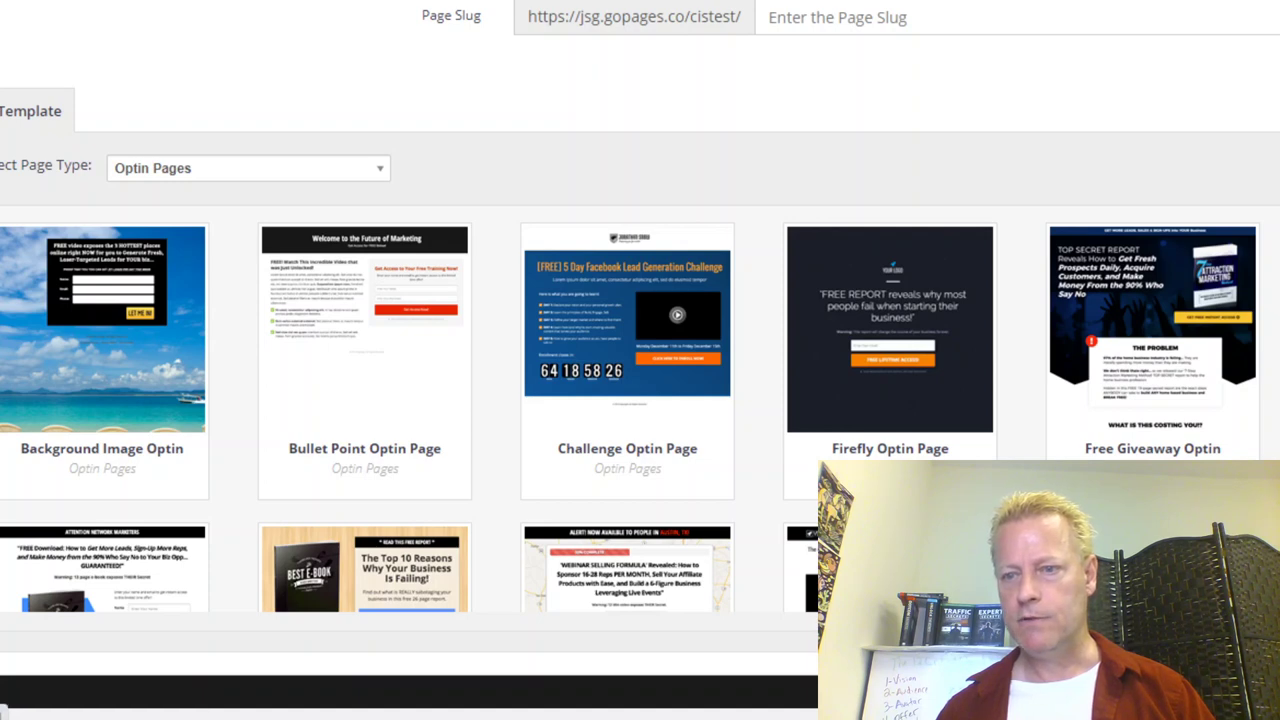
pyautogui.moveTo(1113, 409)
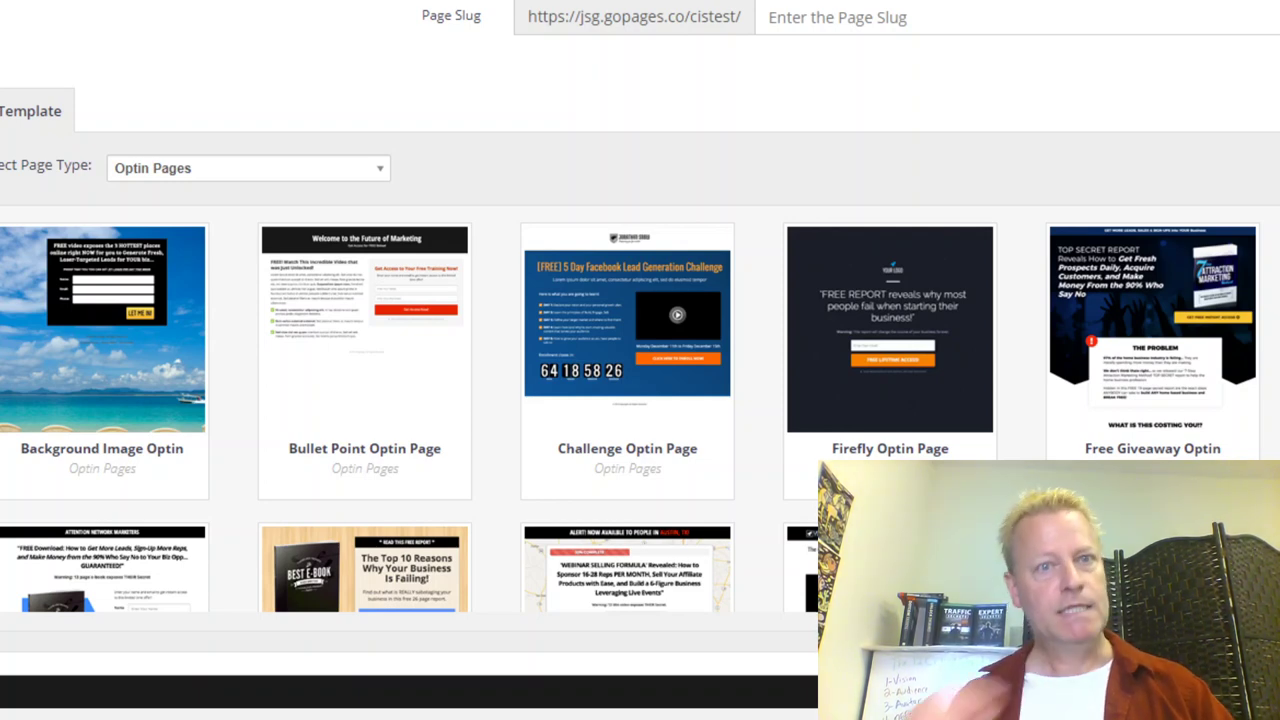
# Step: Switch to the ebook site tab and select the '5 Secrets To Staying Persistent' title
pyautogui.hotkey('ctrl', 'Tab')
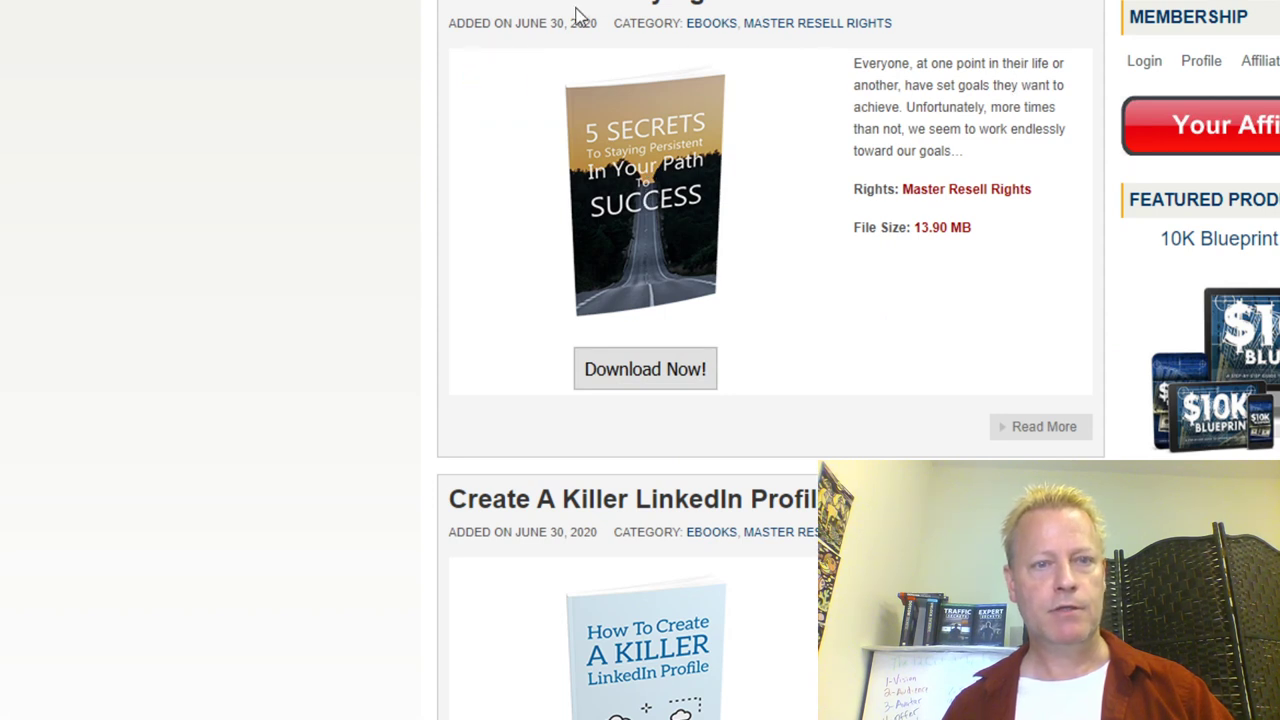
pyautogui.moveTo(843, 6); pyautogui.dragTo(448, 2)
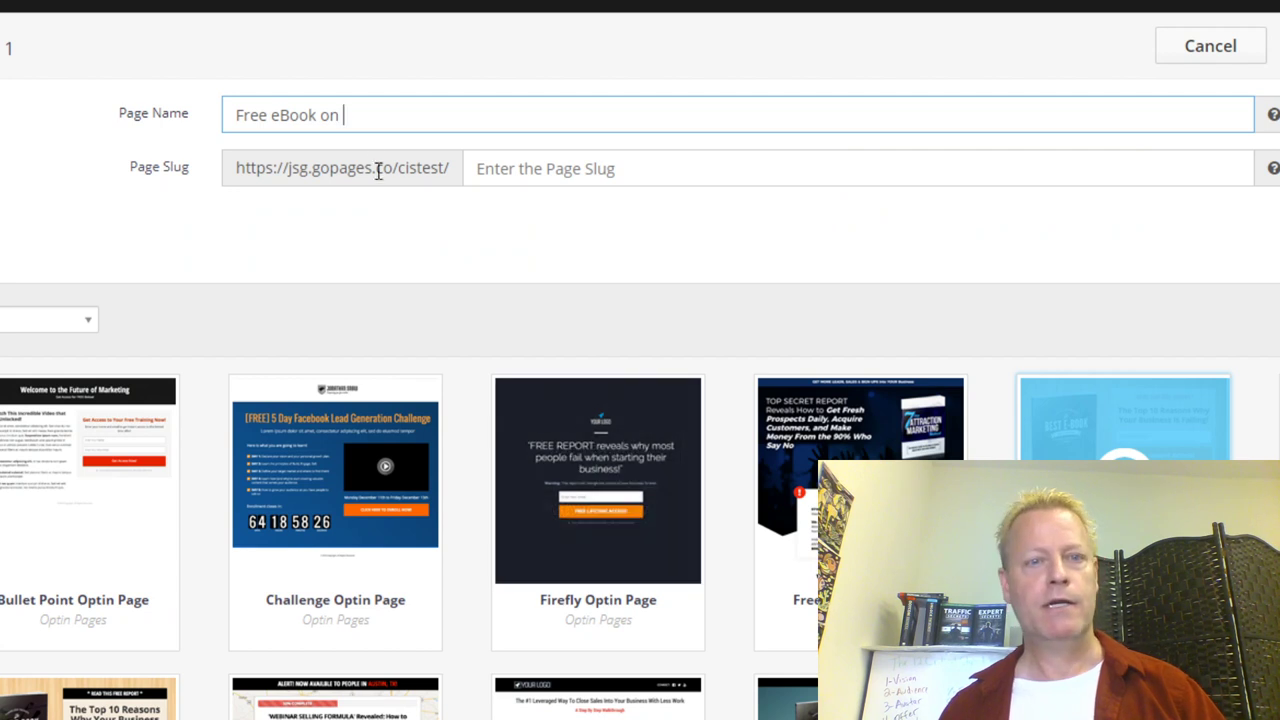
# Step: Name the page '5 Secrets To Staying Persistent', slug '5secrets', and build it from an optin template
pyautogui.moveTo(366, 114); pyautogui.dragTo(106, 103)
pyautogui.write('5 Secrets To Staying Persistent')
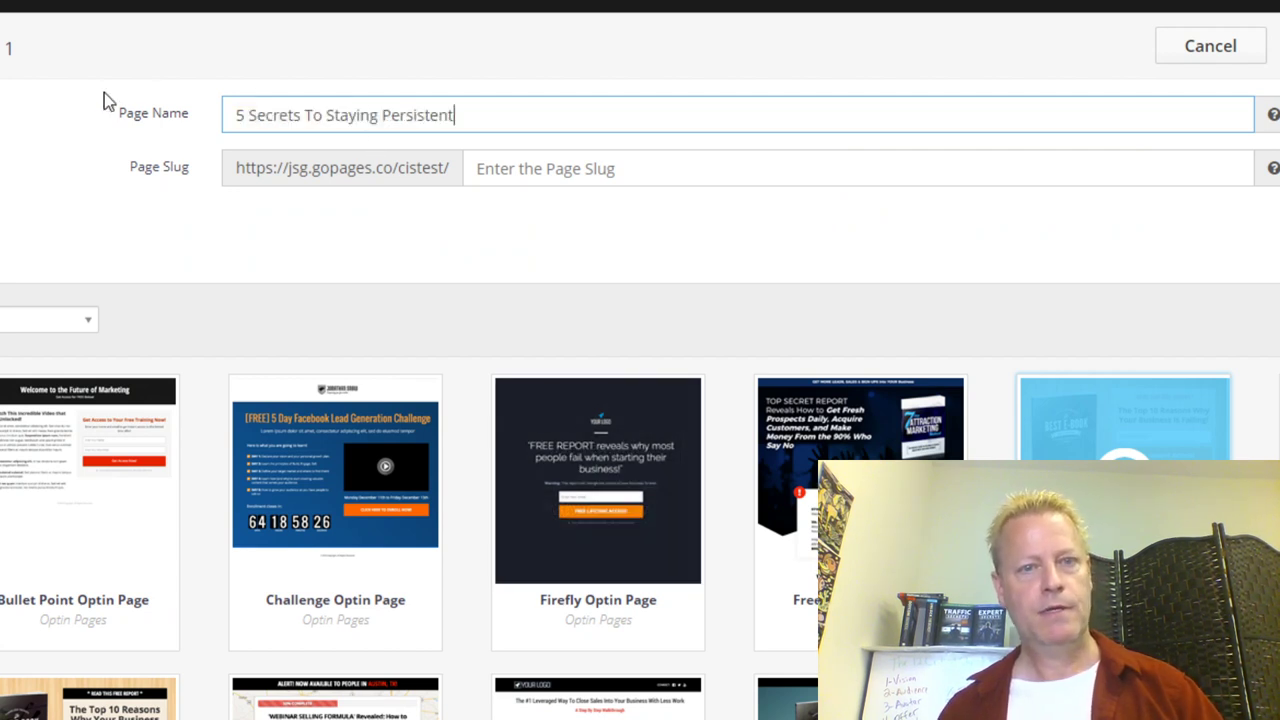
pyautogui.click(548, 170)
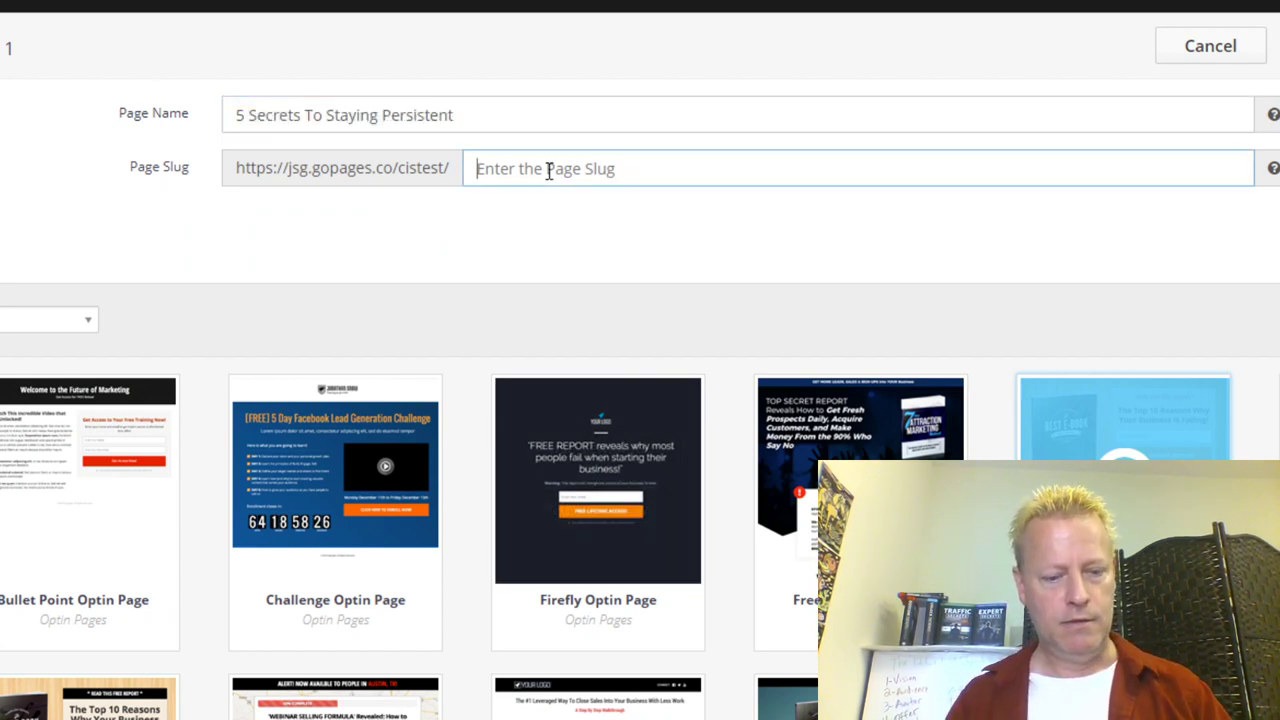
pyautogui.write('5secrets')
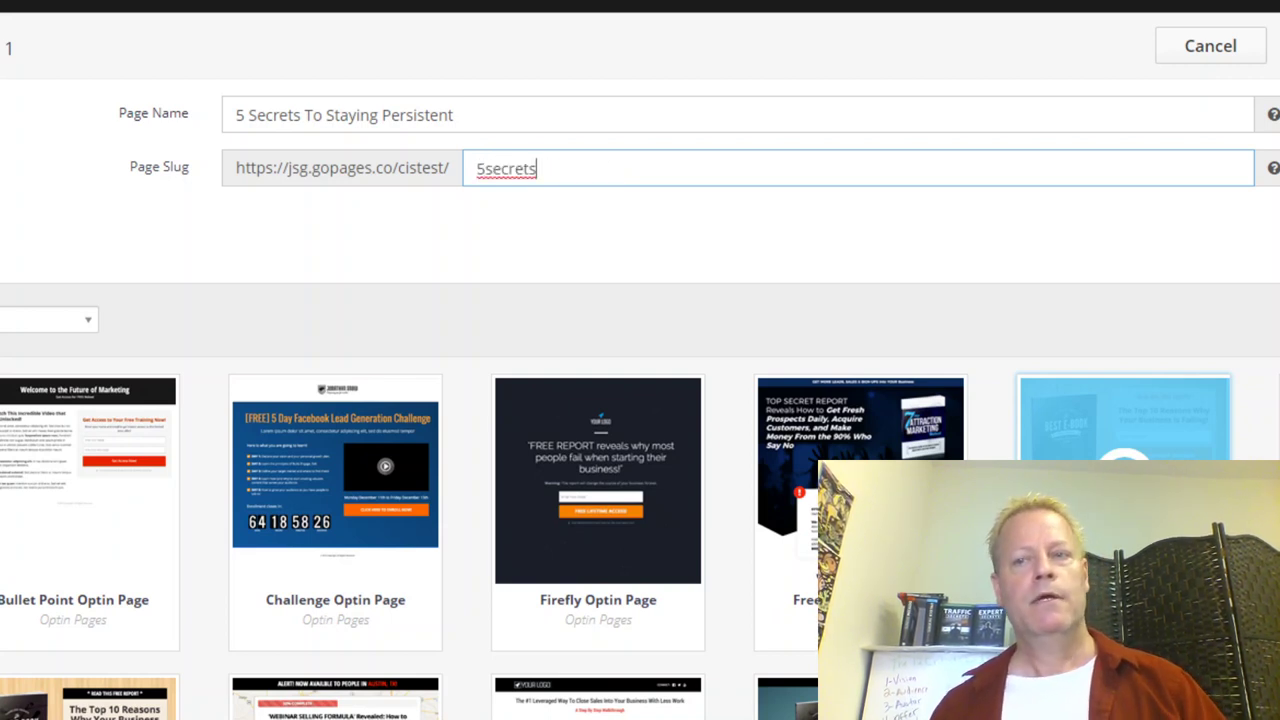
pyautogui.click(1124, 440)
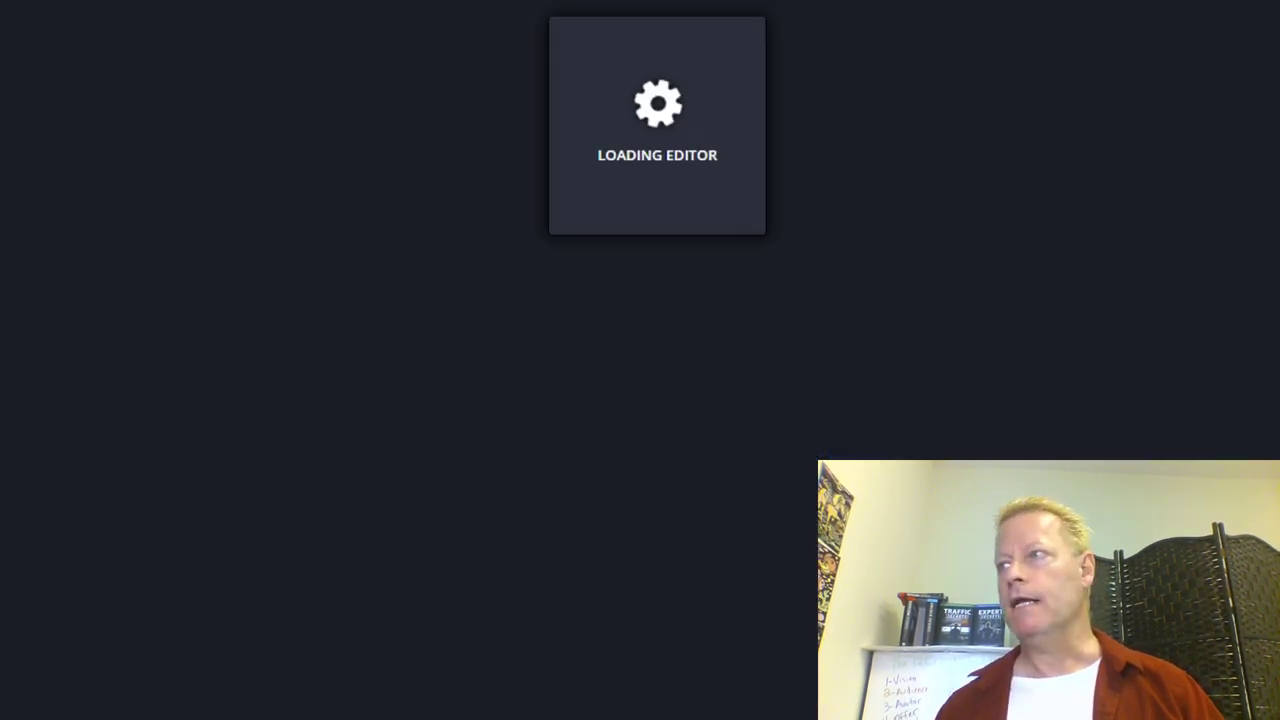
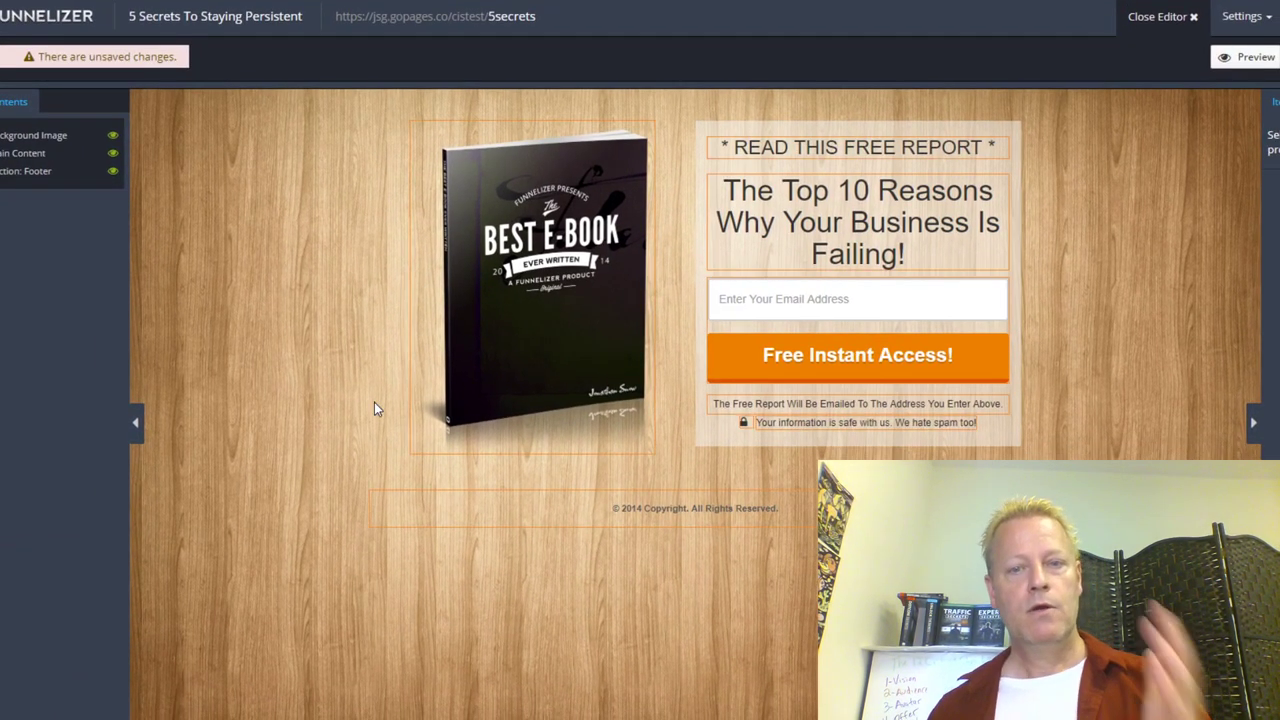
# Step: Swap the placeholder Best E-Book cover for the '12 Steps cover' image from the library
pyautogui.click(575, 283)
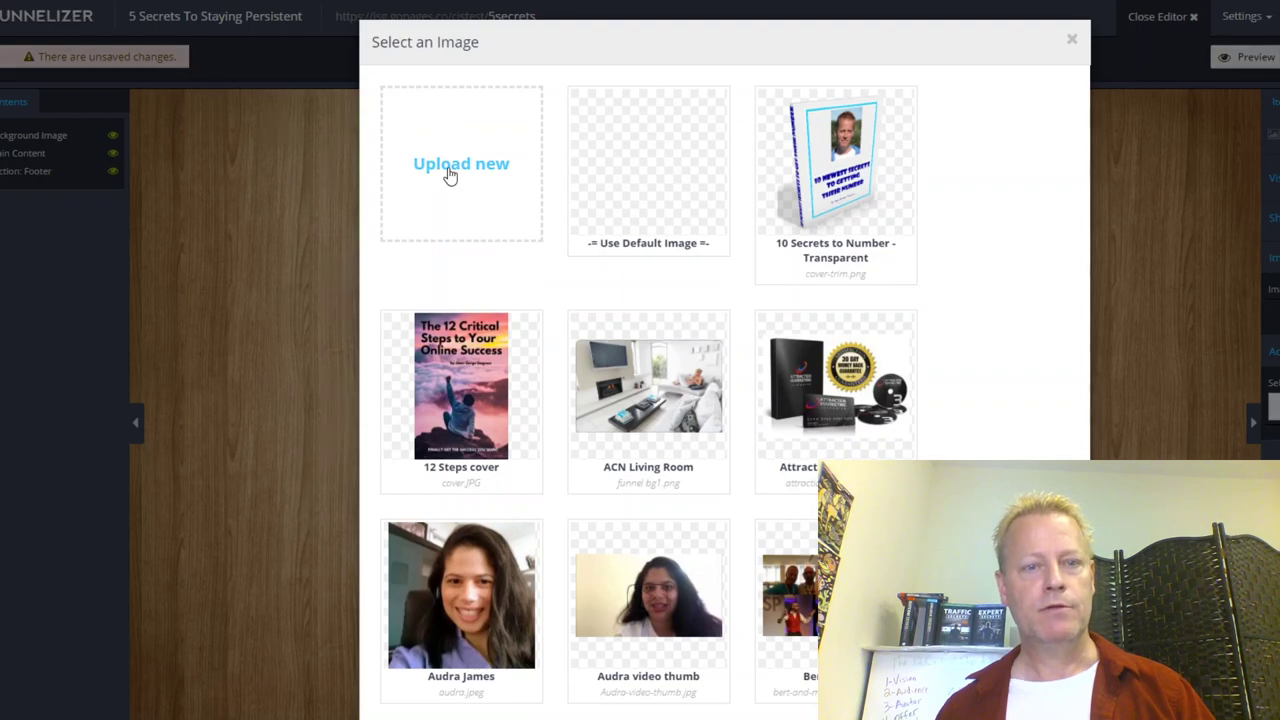
pyautogui.click(449, 174)
pyautogui.click(836, 294)
pyautogui.moveTo(483, 399)
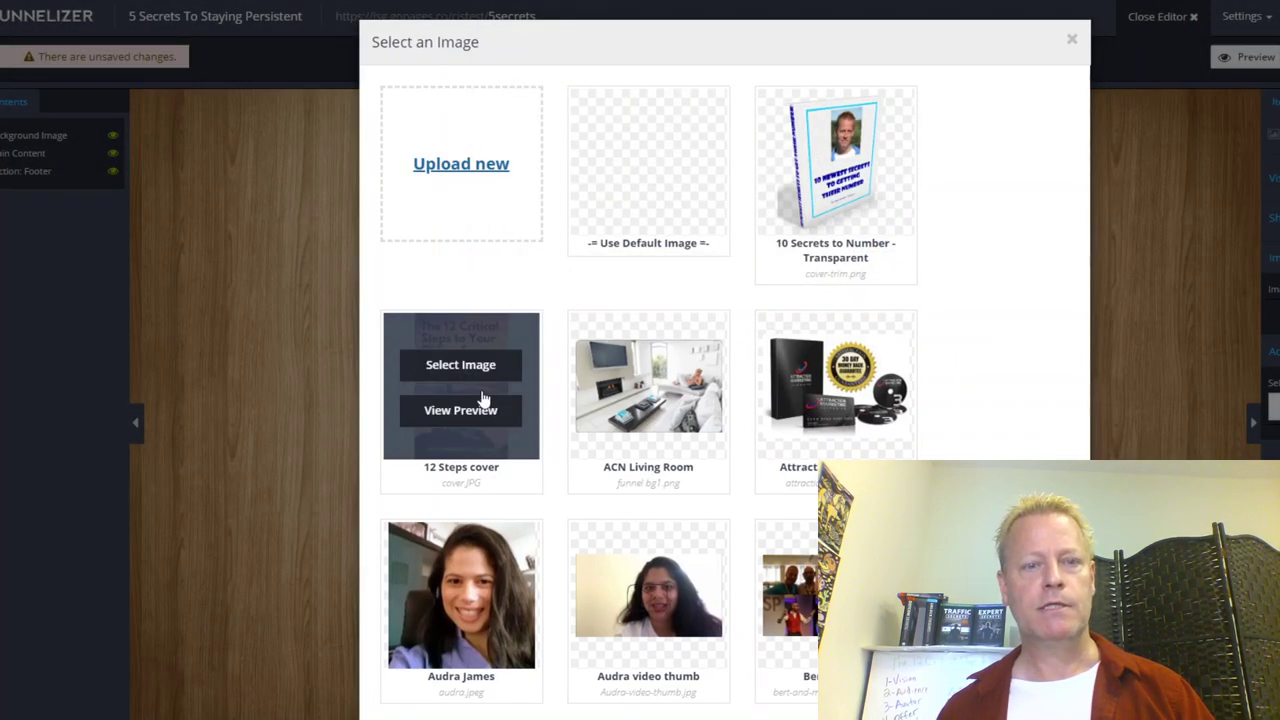
pyautogui.click(467, 372)
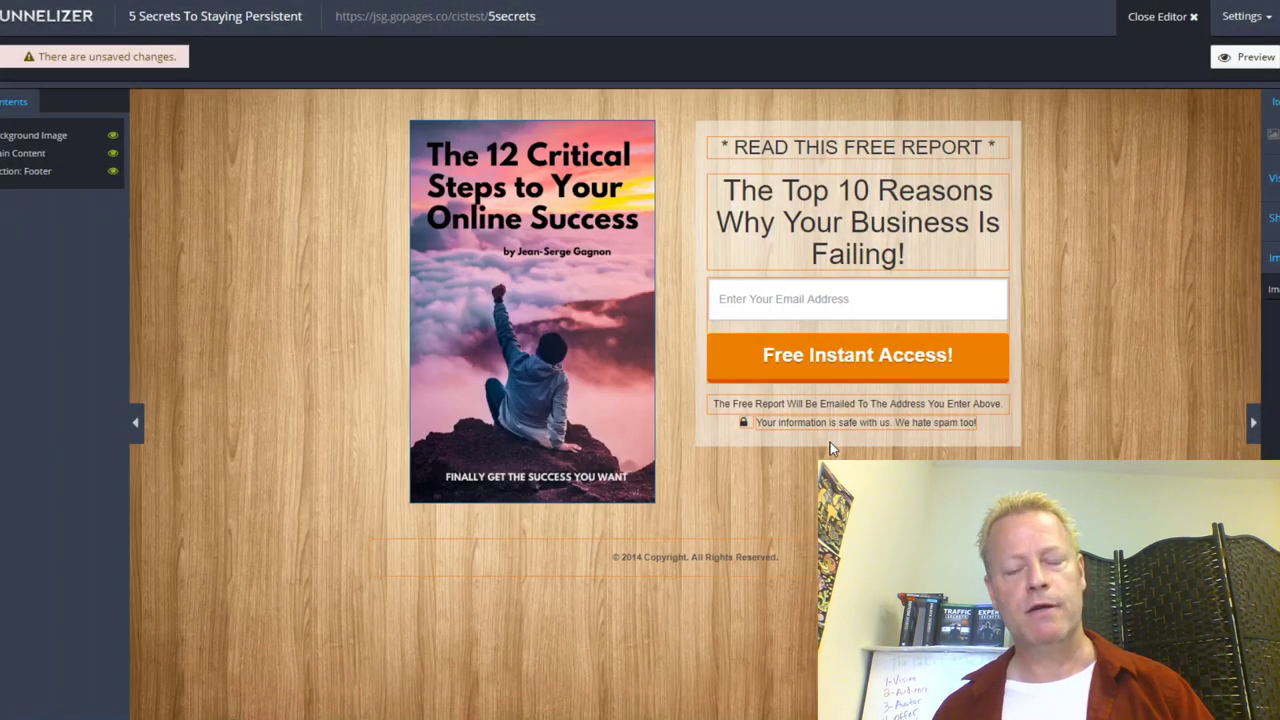
pyautogui.click(812, 147)
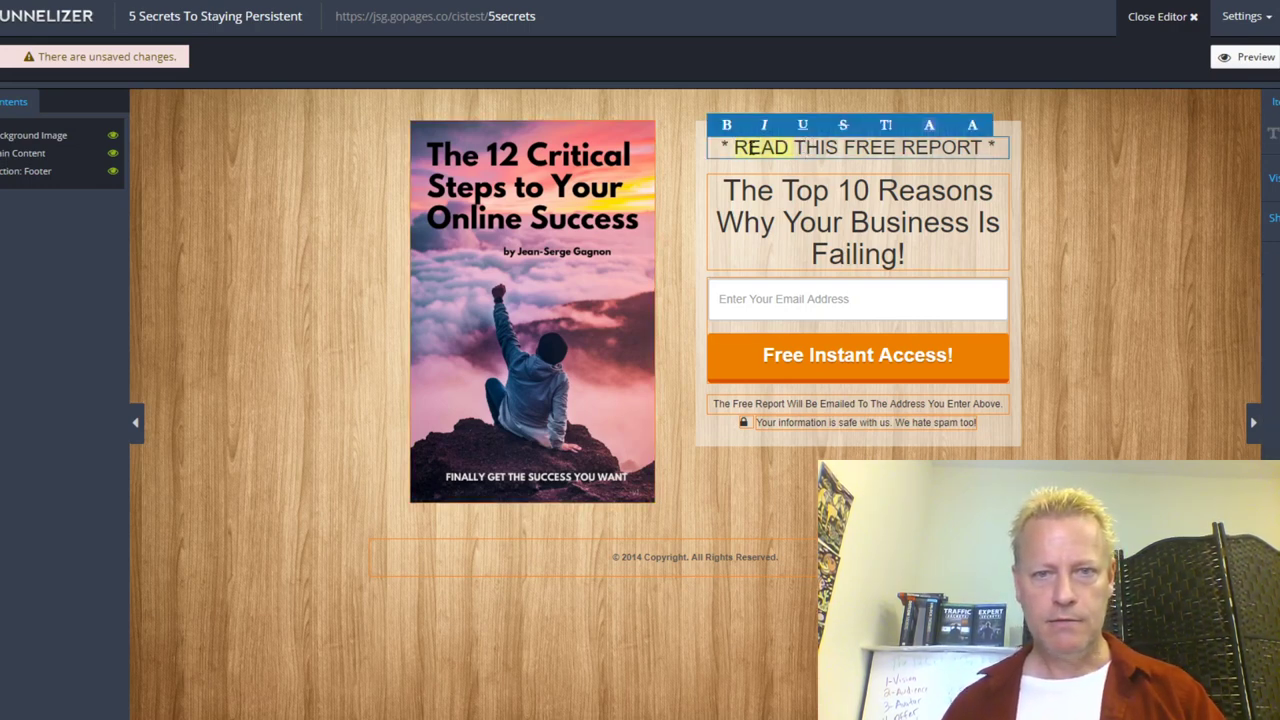
# Step: Change the top line to 'GET THIS FREE EBOOK' and the headline to '5 Secrets To Staying Persistent'
pyautogui.write('GET')
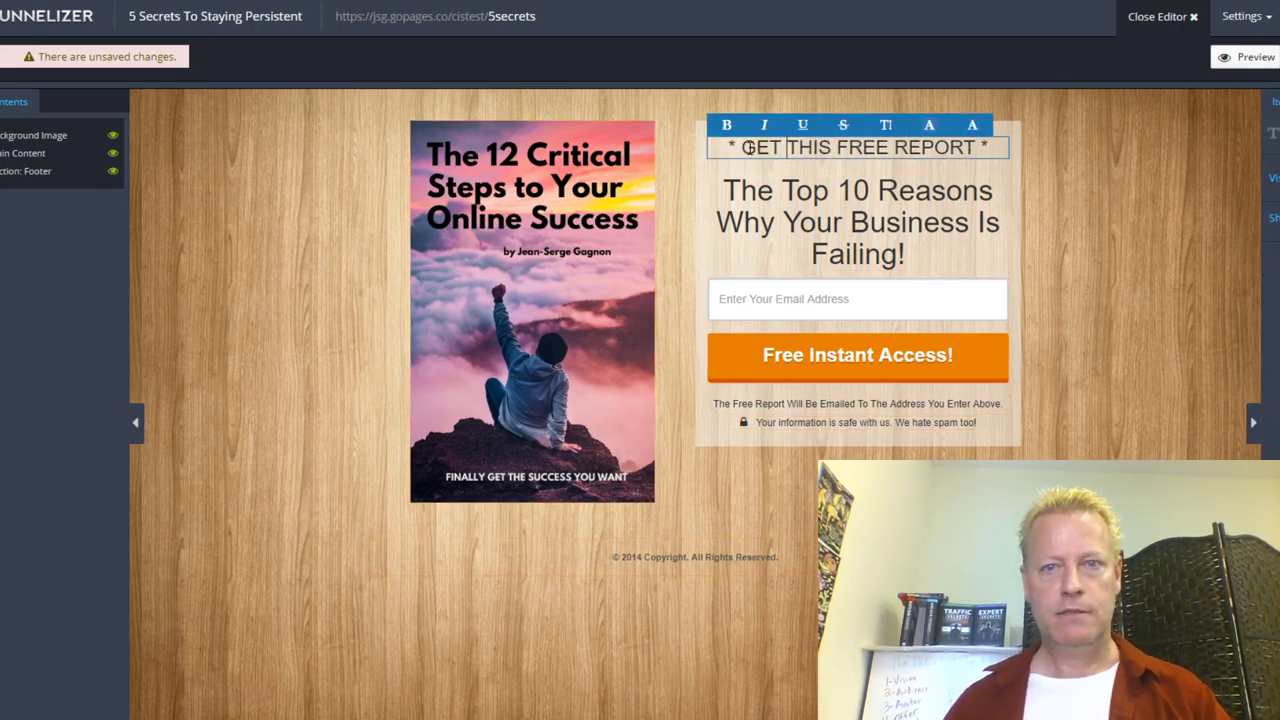
pyautogui.doubleClick(906, 147)
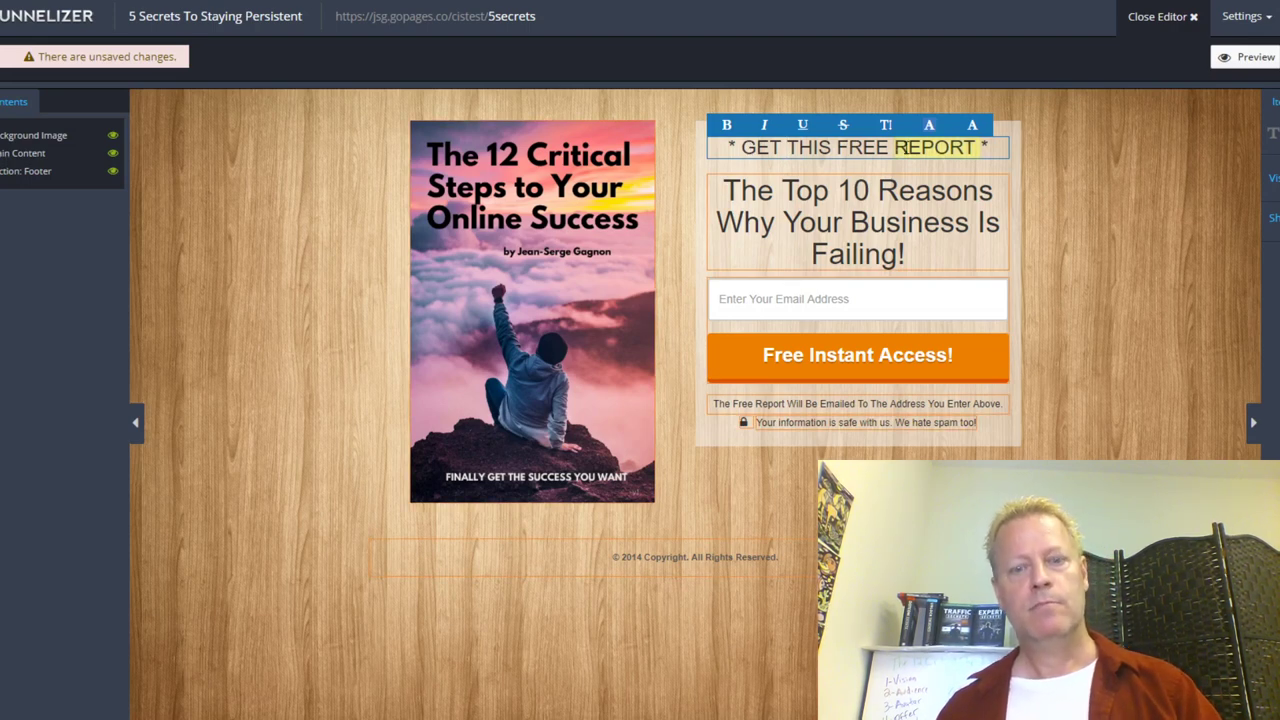
pyautogui.write('BOOK')
pyautogui.click(907, 147)
pyautogui.write('E')
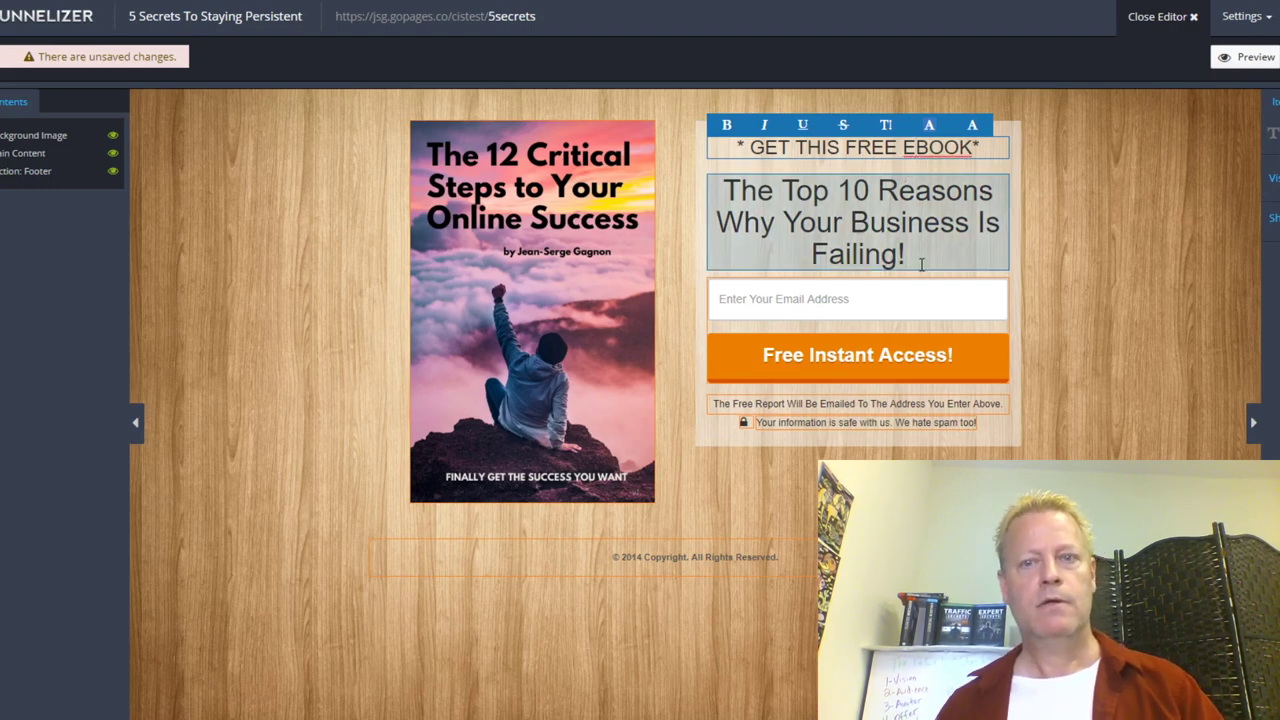
pyautogui.tripleClick(922, 260)
pyautogui.write('5 Secrets To Staying Persistent')
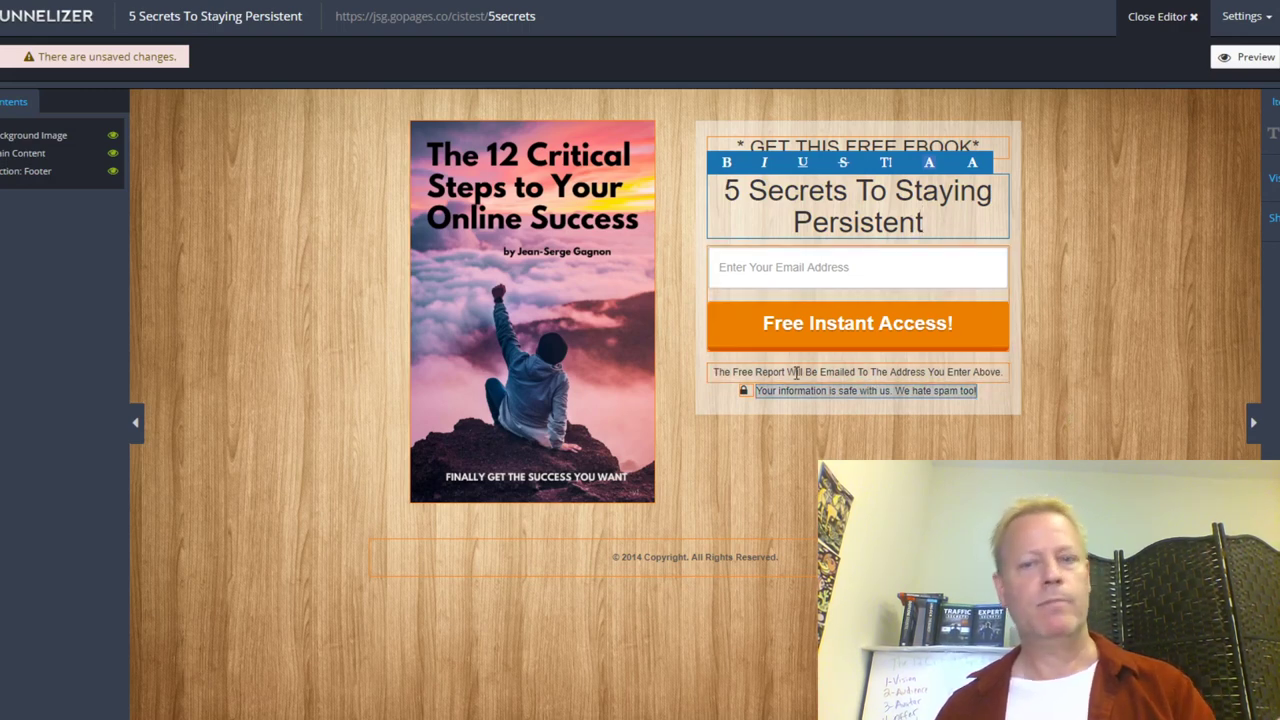
# Step: Update the copyright footer year from 2014 to 2020
pyautogui.click(635, 563)
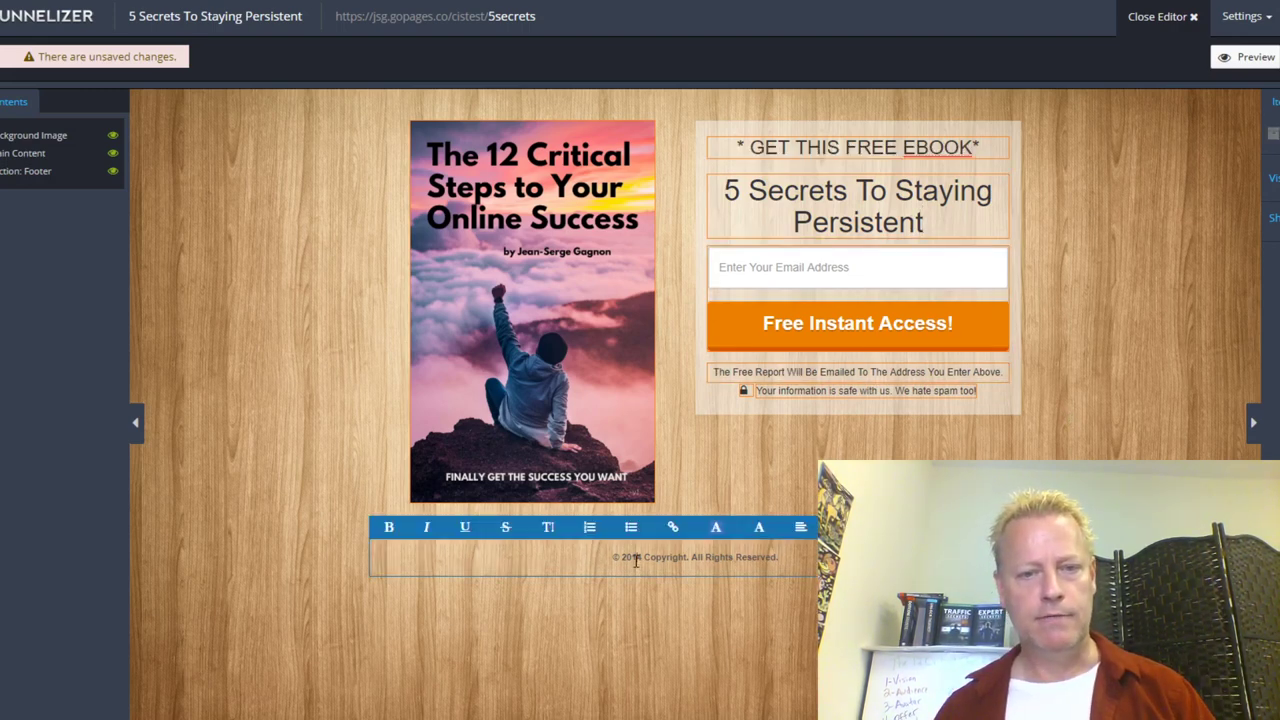
pyautogui.press('BackSpace')
pyautogui.press('BackSpace')
pyautogui.write('20')
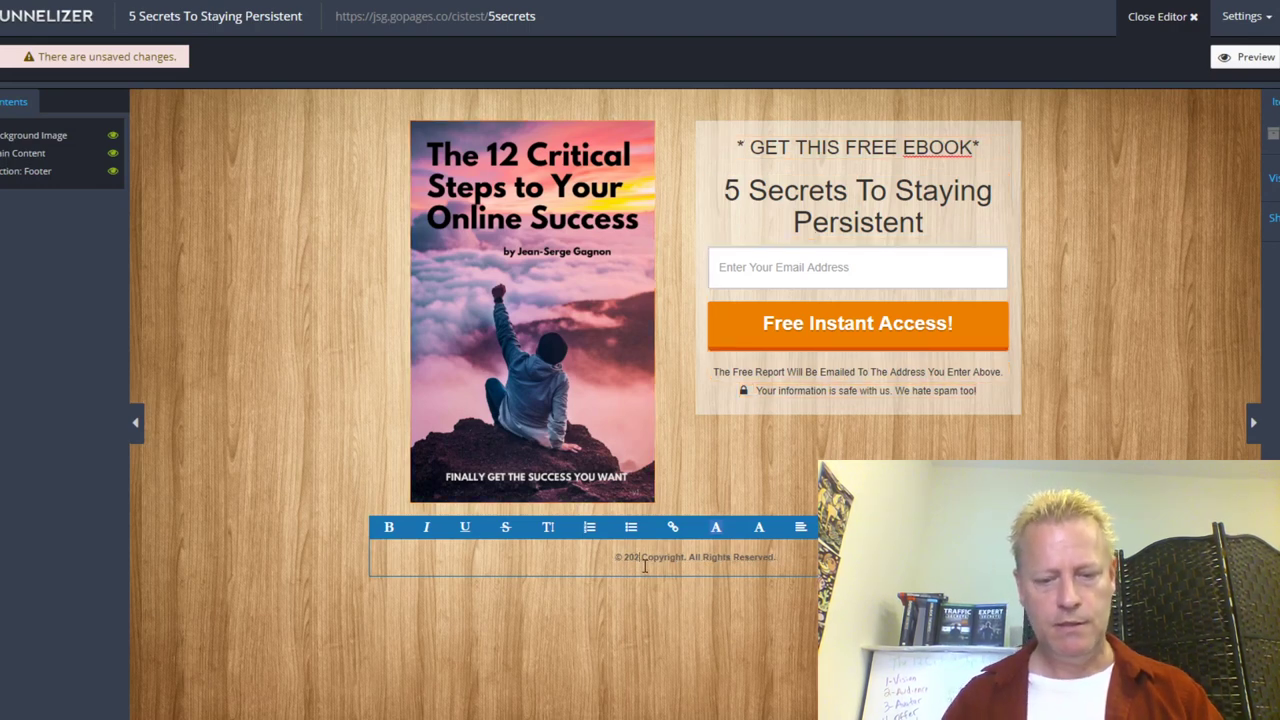
pyautogui.click(1199, 377)
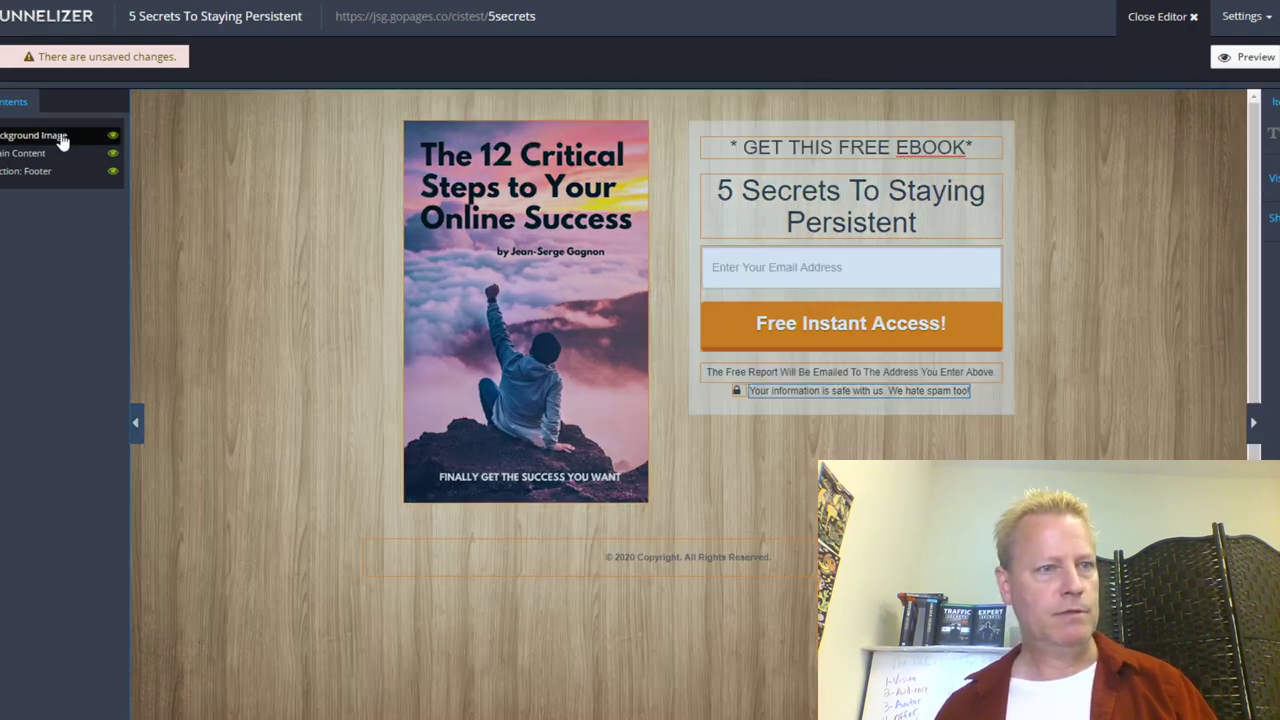
pyautogui.click(60, 136)
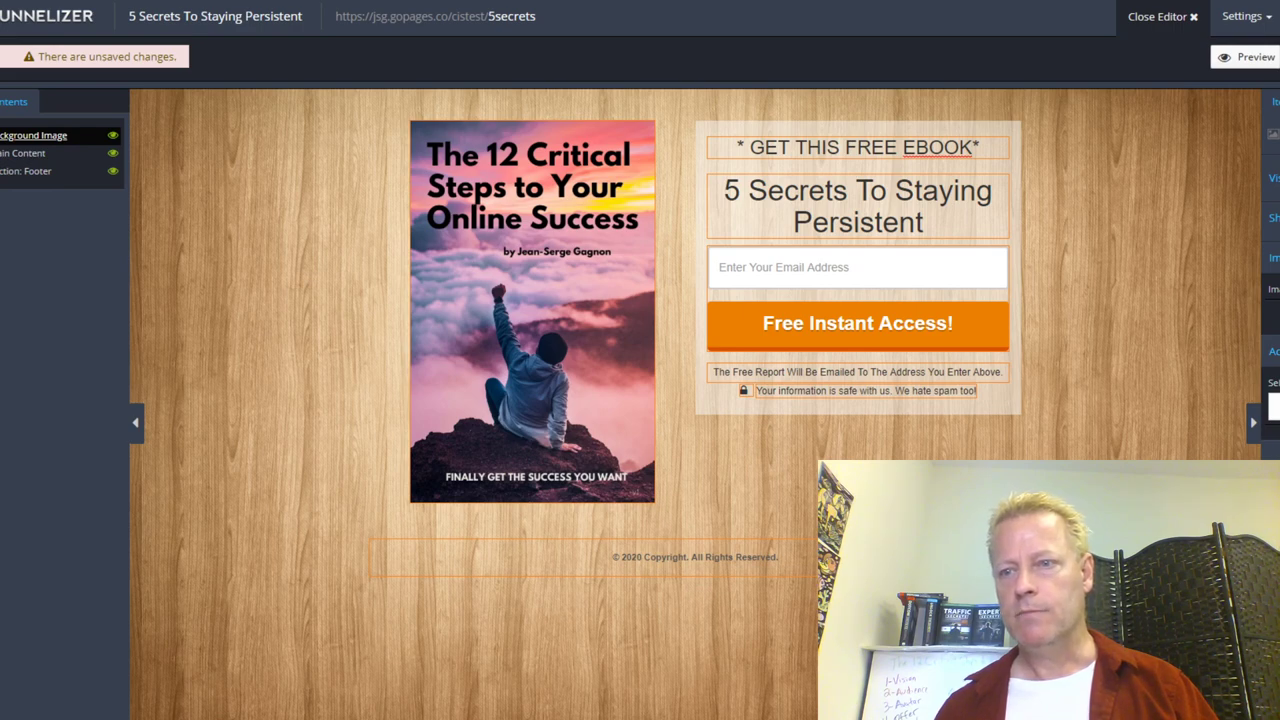
# Step: Replace the wood page background with the ACN Living Room photo
pyautogui.click(1272, 405)
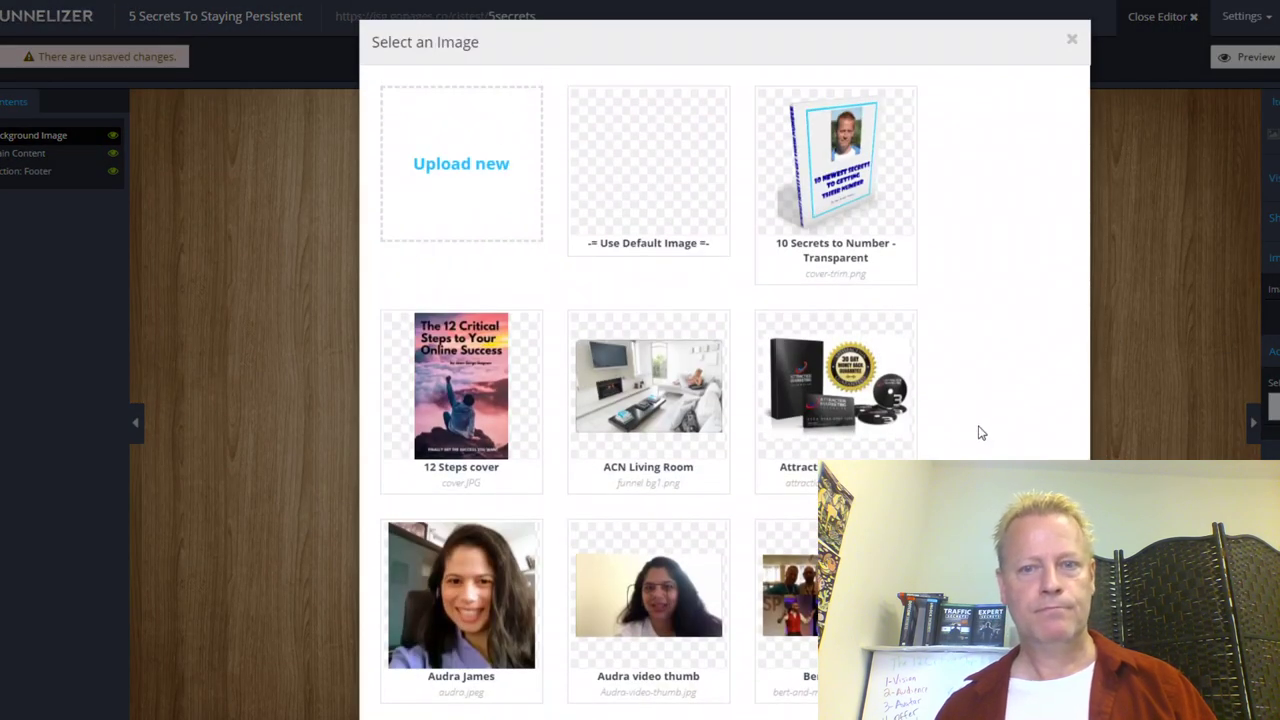
pyautogui.scroll(-1, 981, 433)
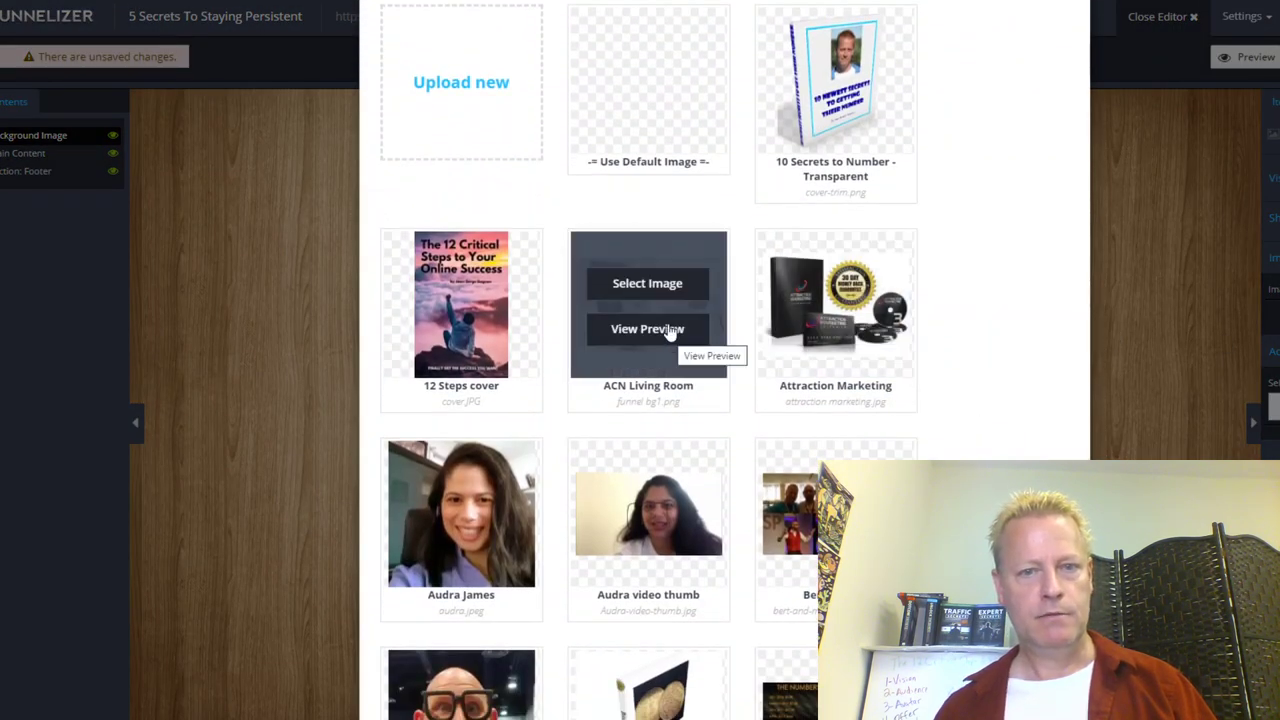
pyautogui.click(660, 286)
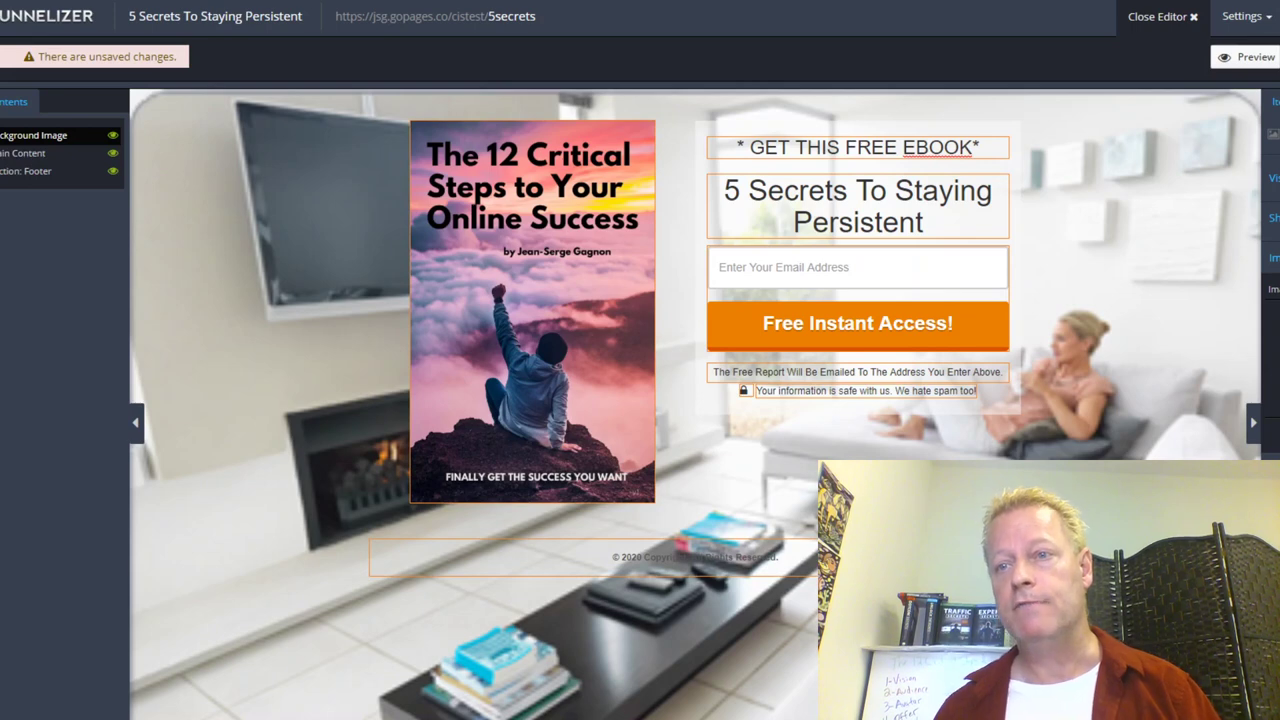
# Step: Save the page changes and publish the updated opt-in page
pyautogui.hotkey('ctrl', 's')
pyautogui.hotkey('ctrl', 's')
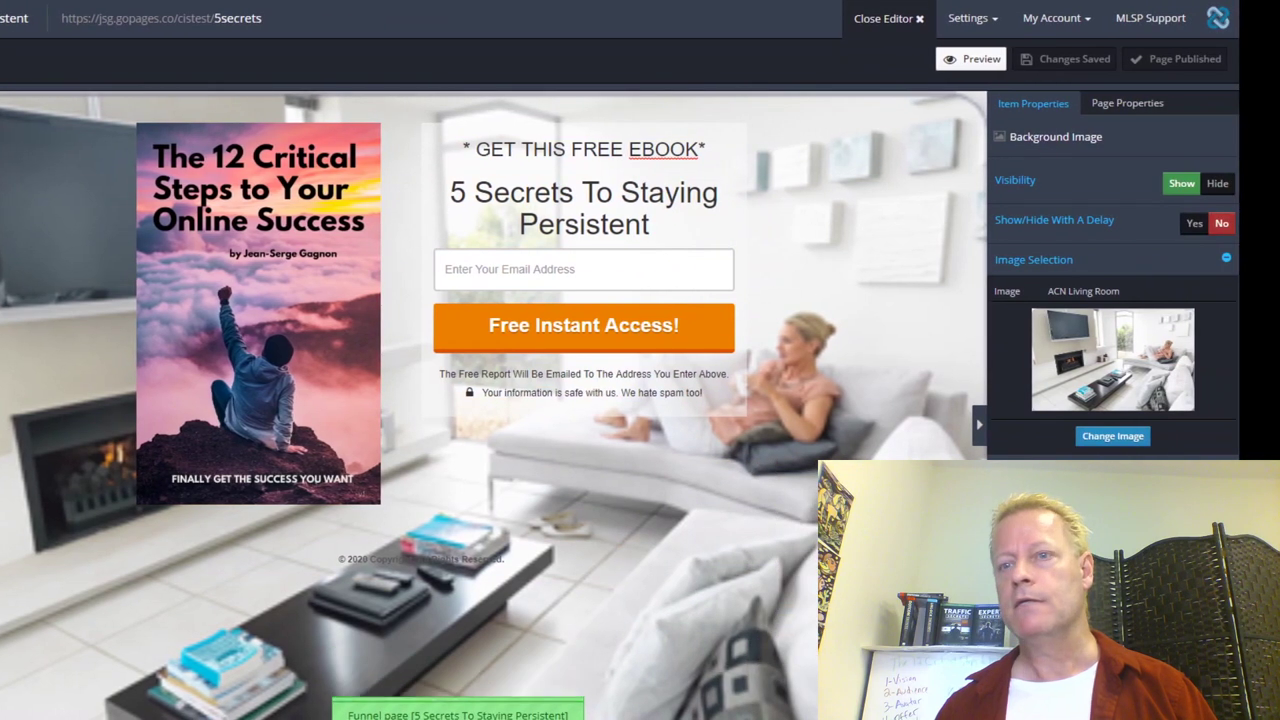
pyautogui.click(655, 224)
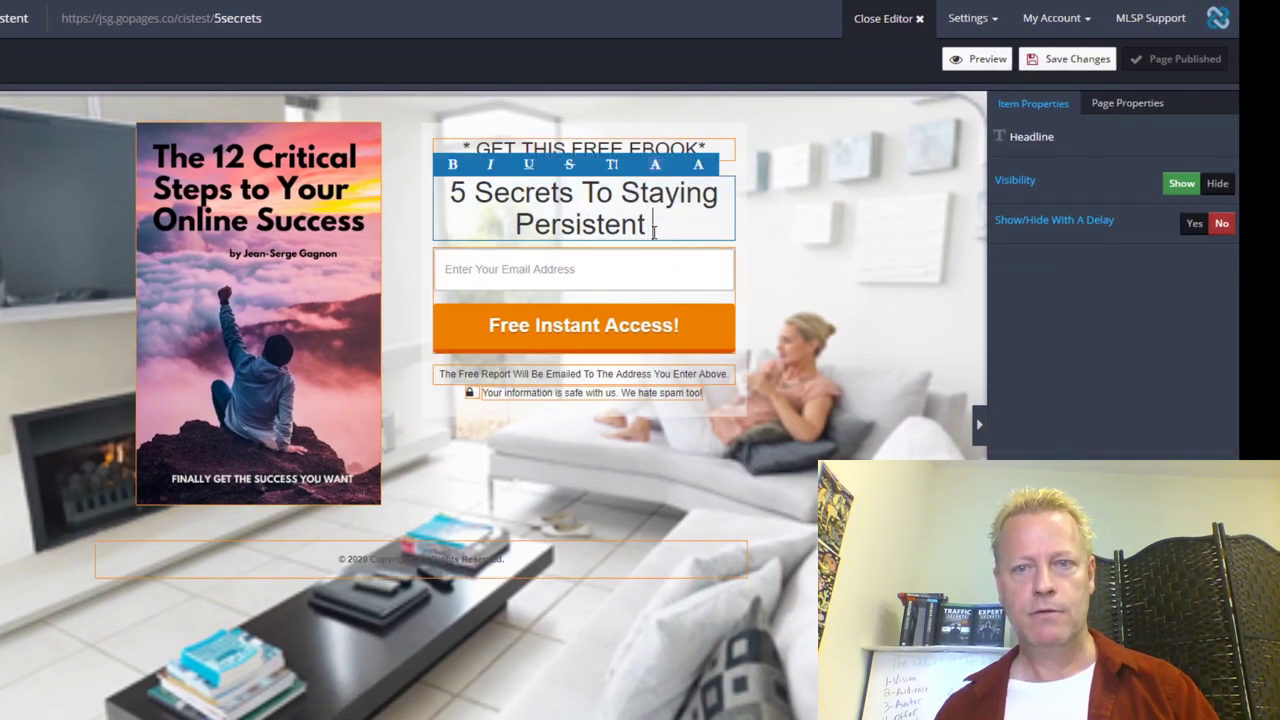
pyautogui.click(1078, 66)
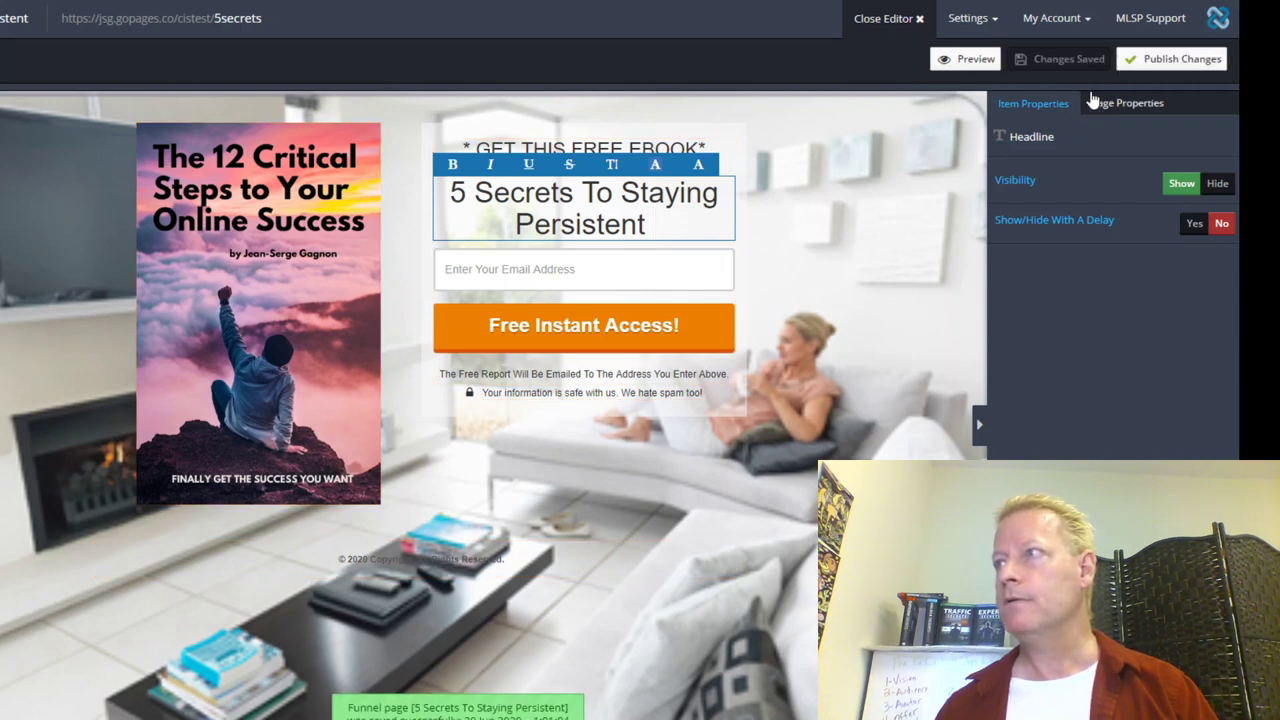
pyautogui.click(1183, 60)
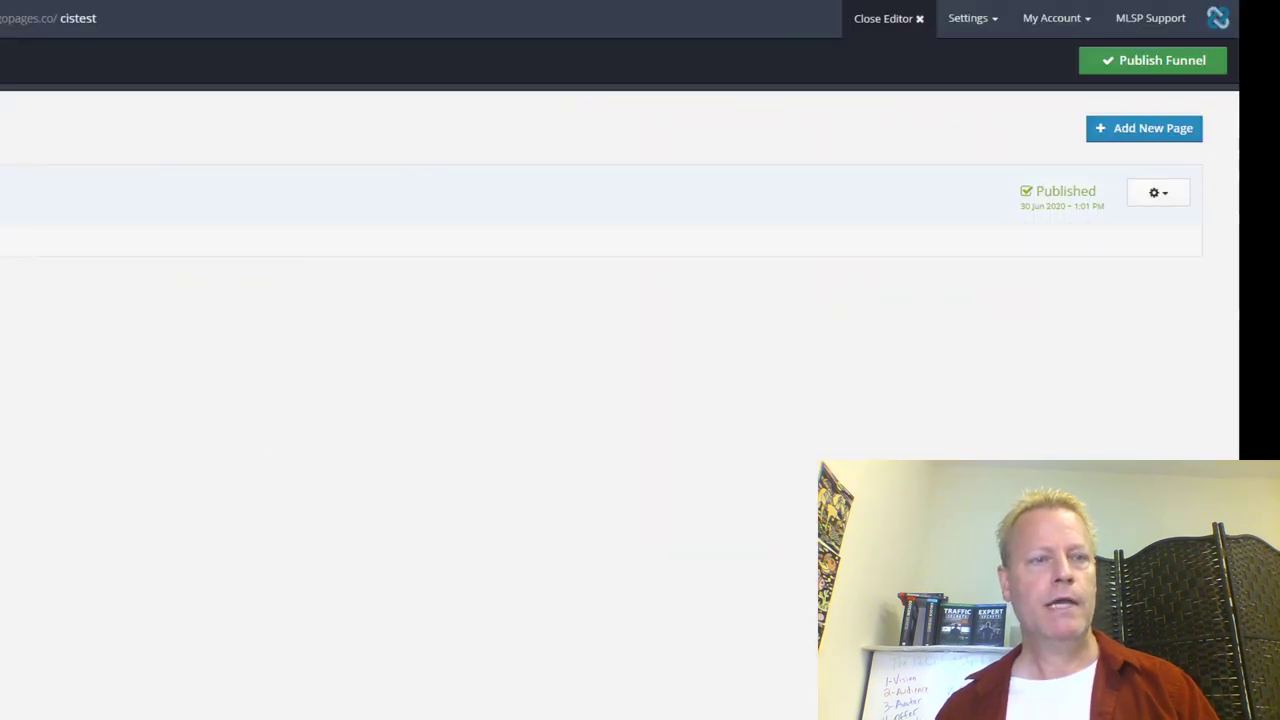
# Step: Check the opt-in page in Preview Page, close the preview, and reopen the page with Edit Page
pyautogui.click(1170, 196)
pyautogui.click(1086, 278)
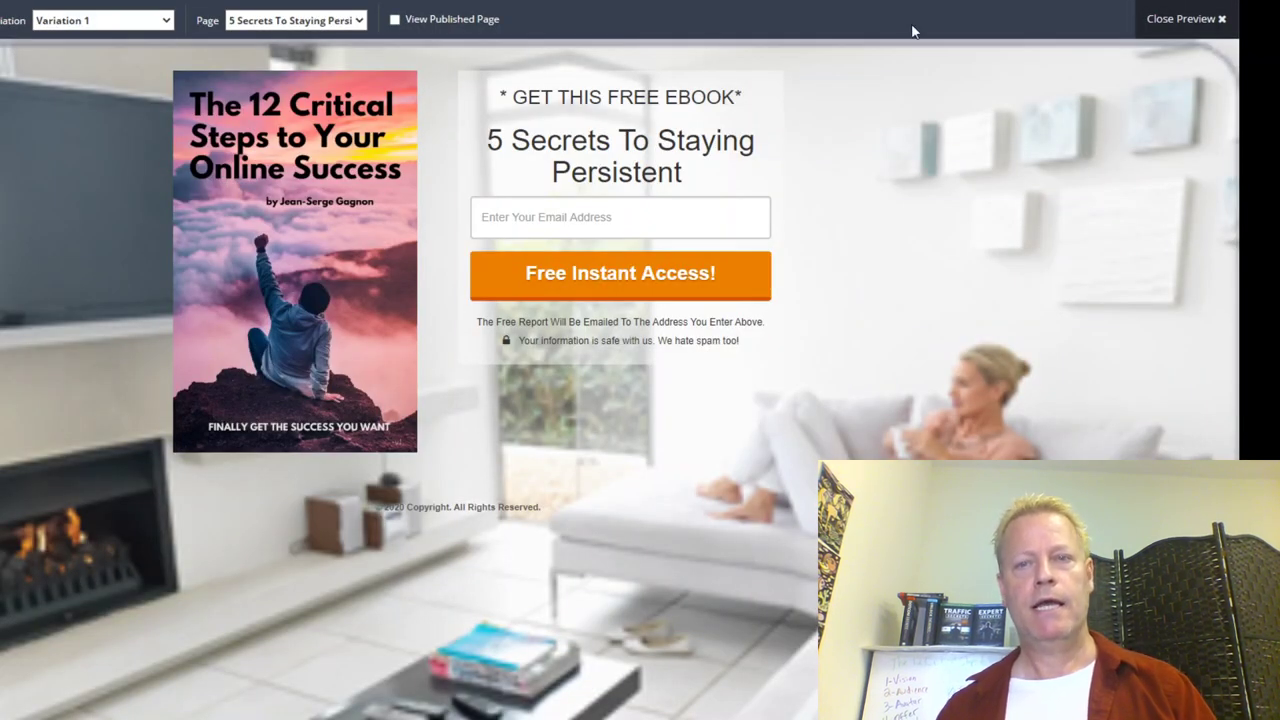
pyautogui.click(1186, 18)
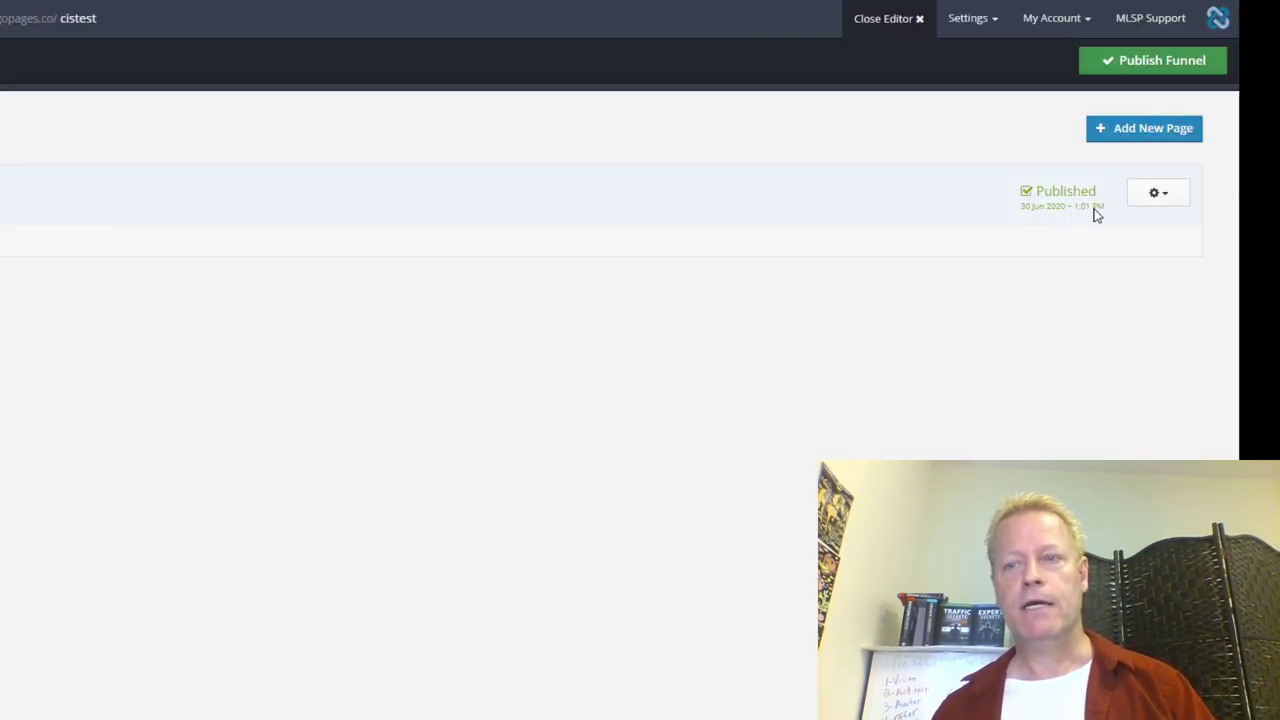
pyautogui.click(1157, 194)
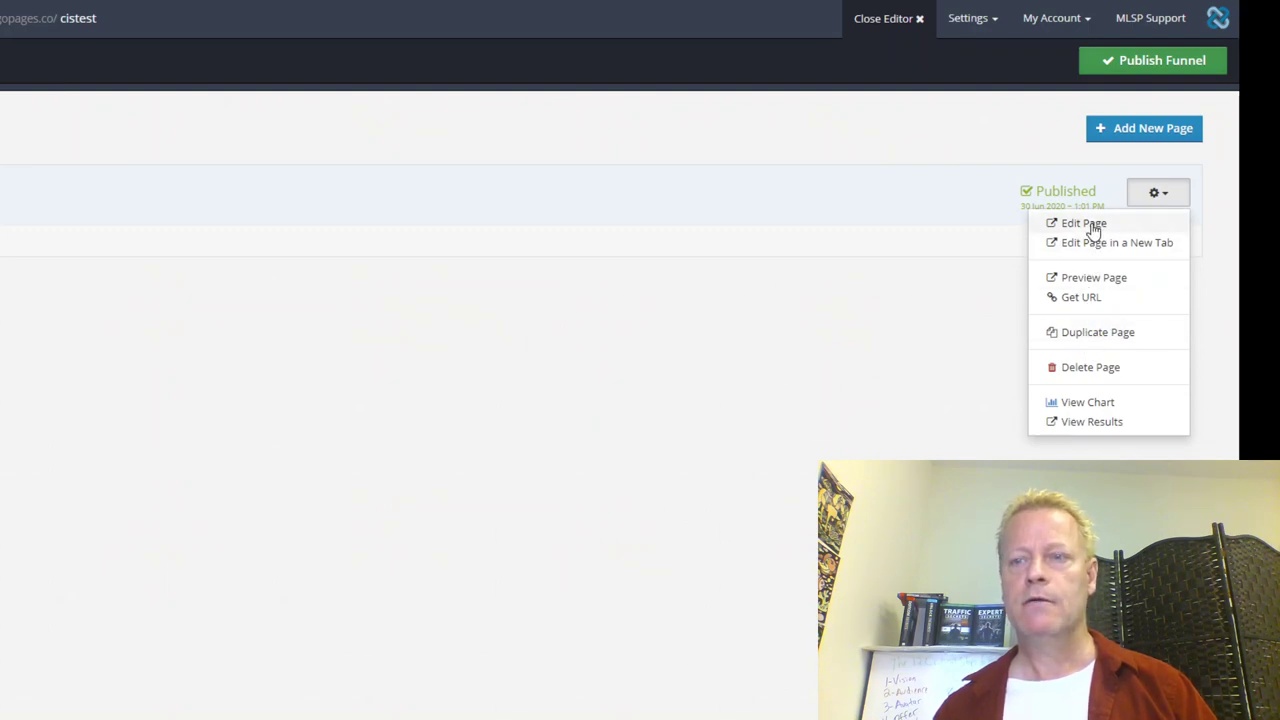
pyautogui.click(1090, 223)
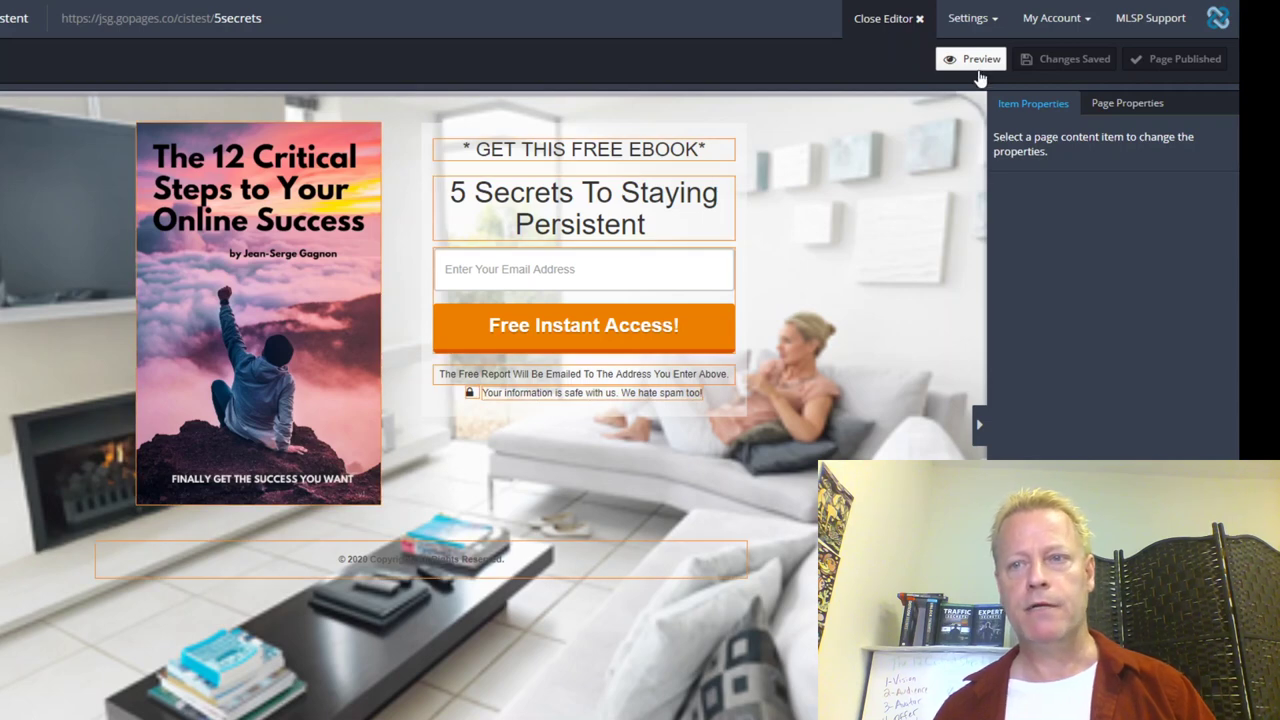
# Step: Add the AWeber '12 Steps to Your Online Success' list as a form integration
pyautogui.click(577, 272)
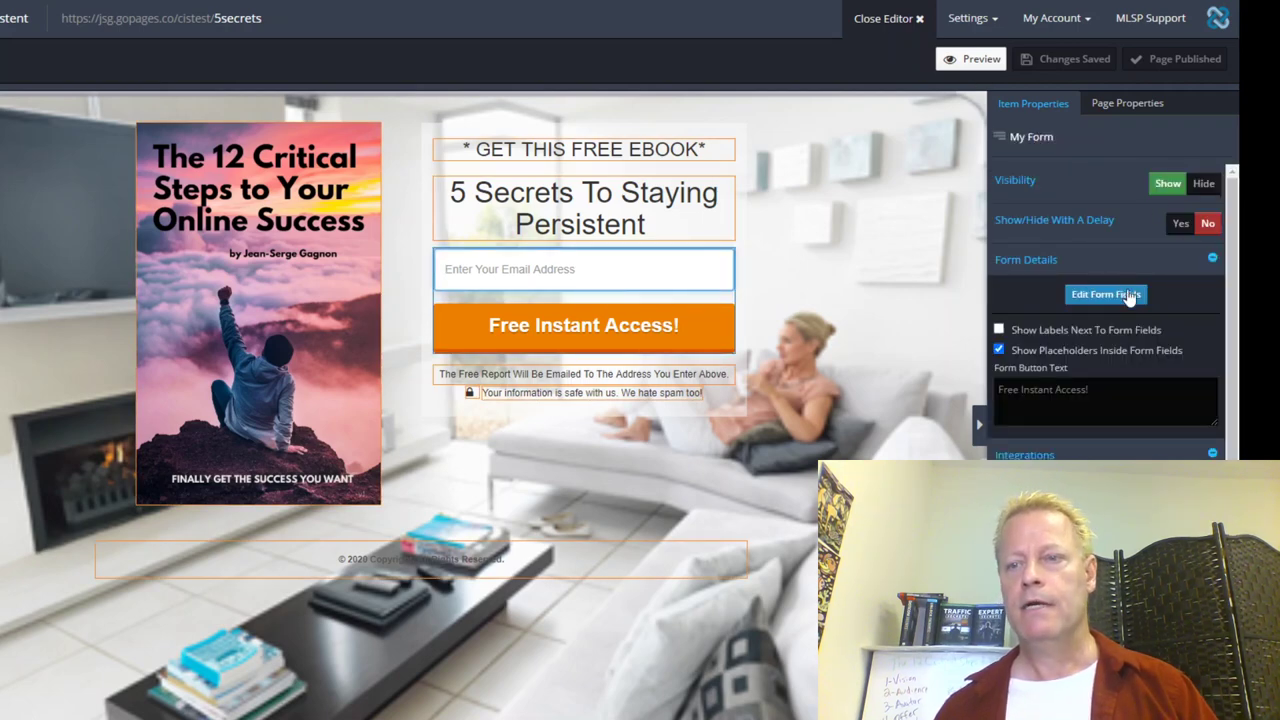
pyautogui.click(1105, 490)
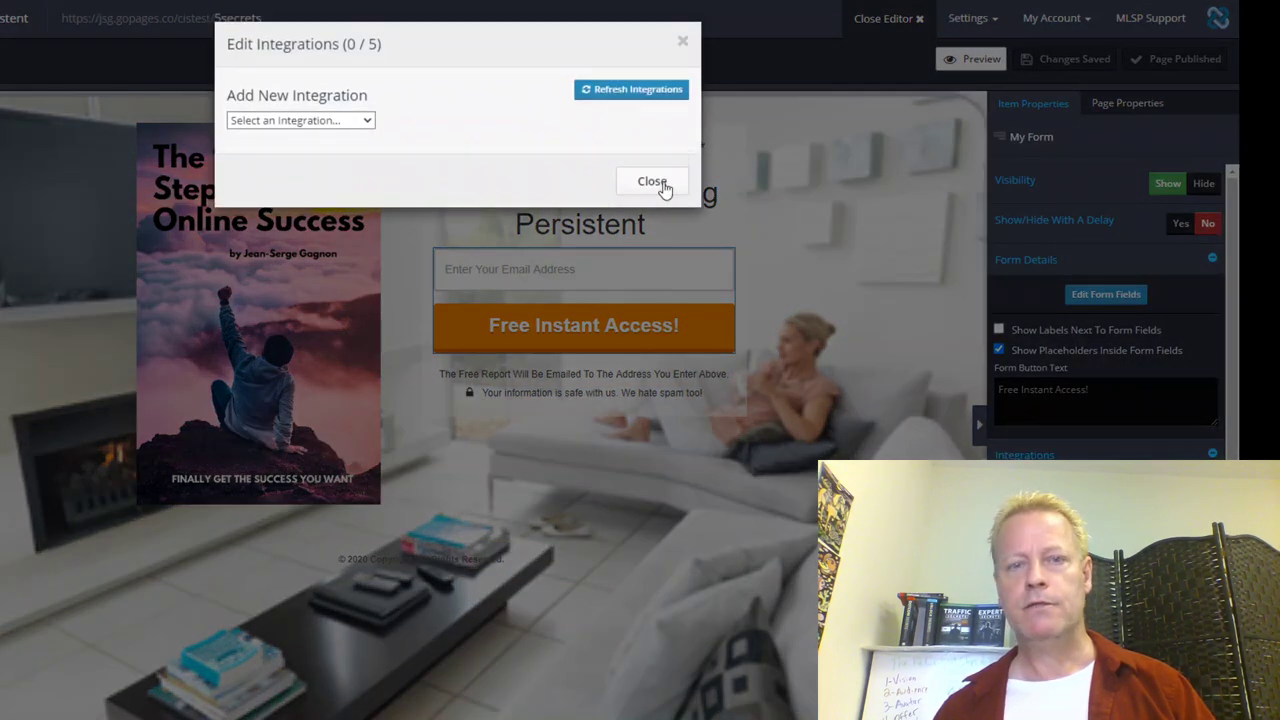
pyautogui.click(362, 119)
pyautogui.click(310, 164)
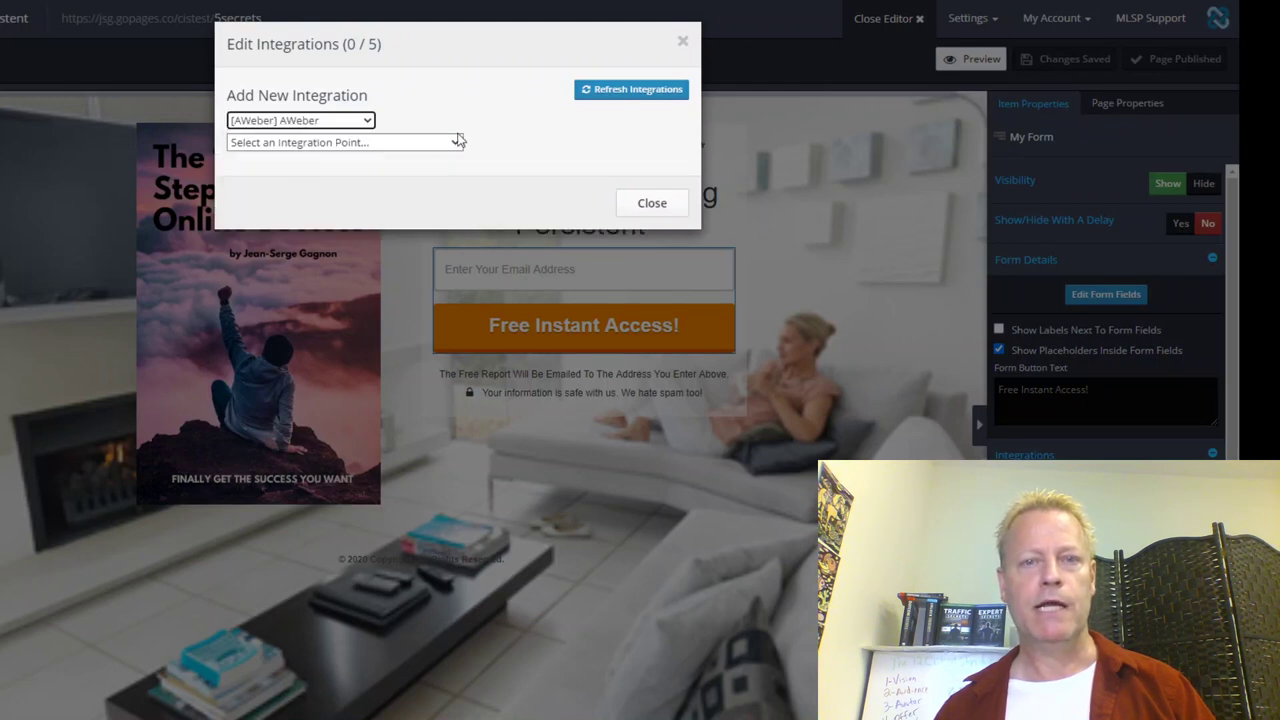
pyautogui.click(455, 145)
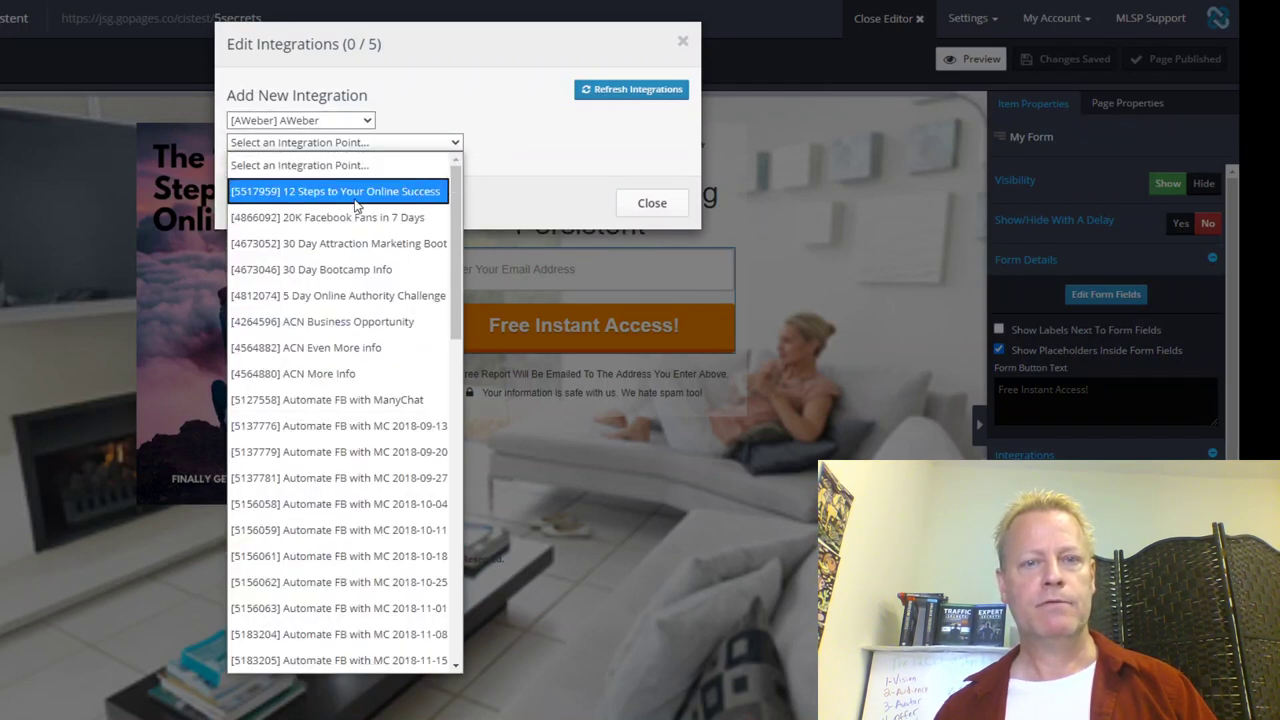
pyautogui.click(354, 197)
pyautogui.click(282, 166)
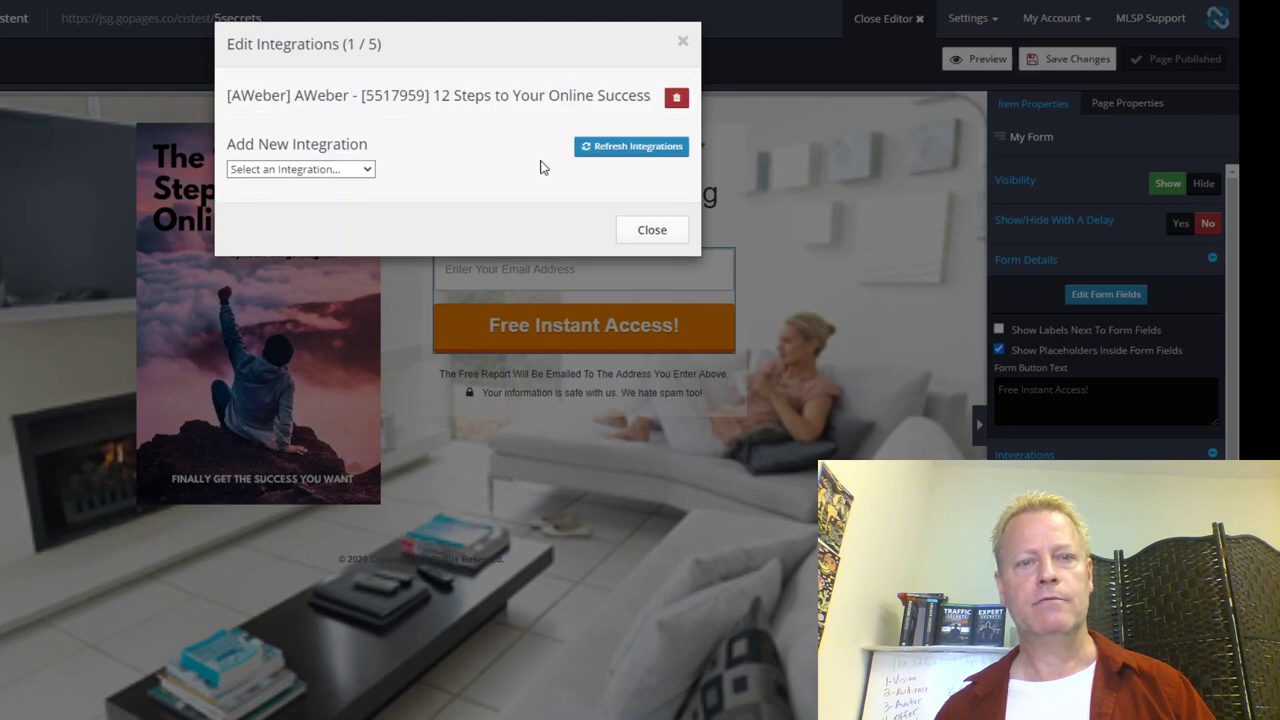
# Step: Add the MyLeadSystemPRO '12 steps' integration point to the form
pyautogui.click(354, 170)
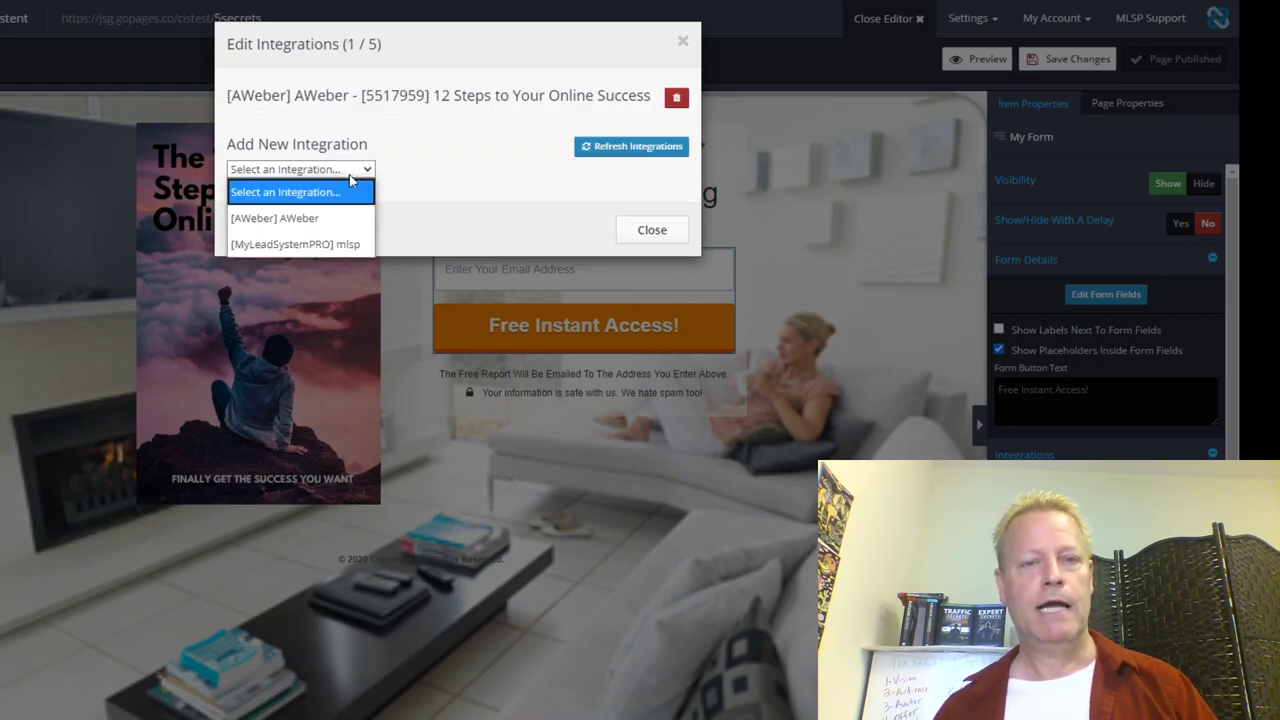
pyautogui.click(294, 246)
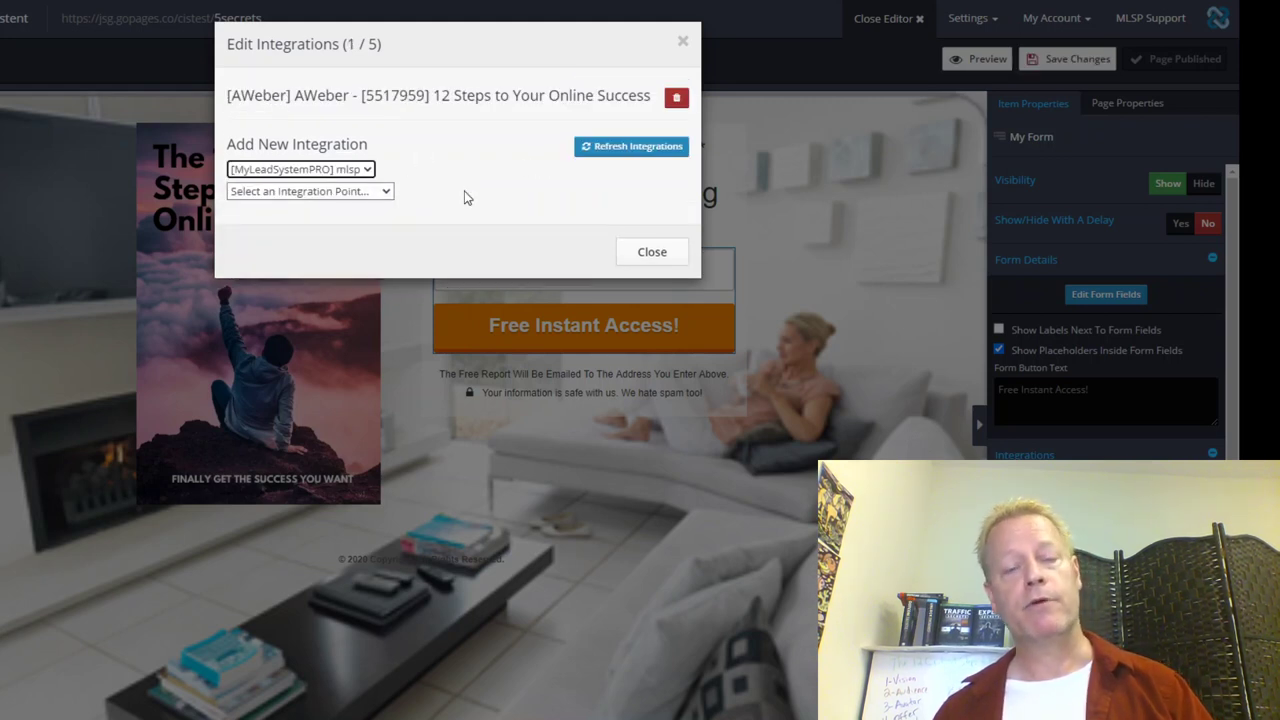
pyautogui.click(372, 193)
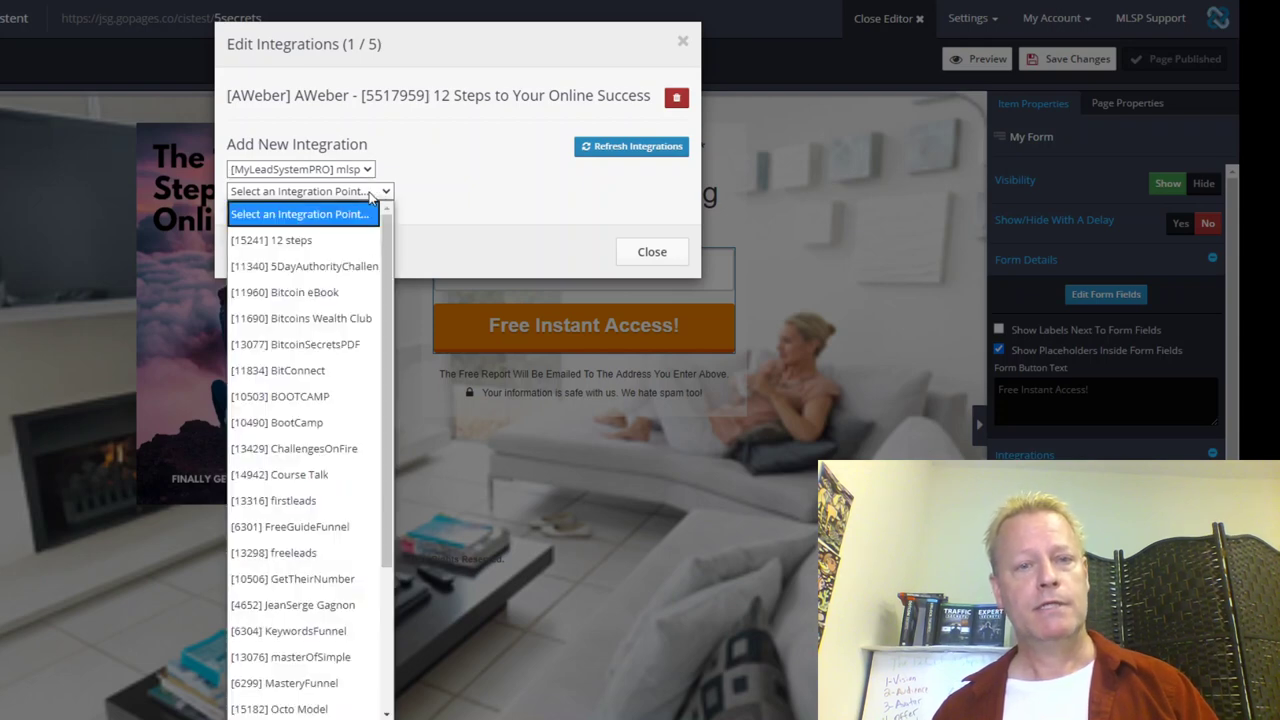
pyautogui.click(309, 245)
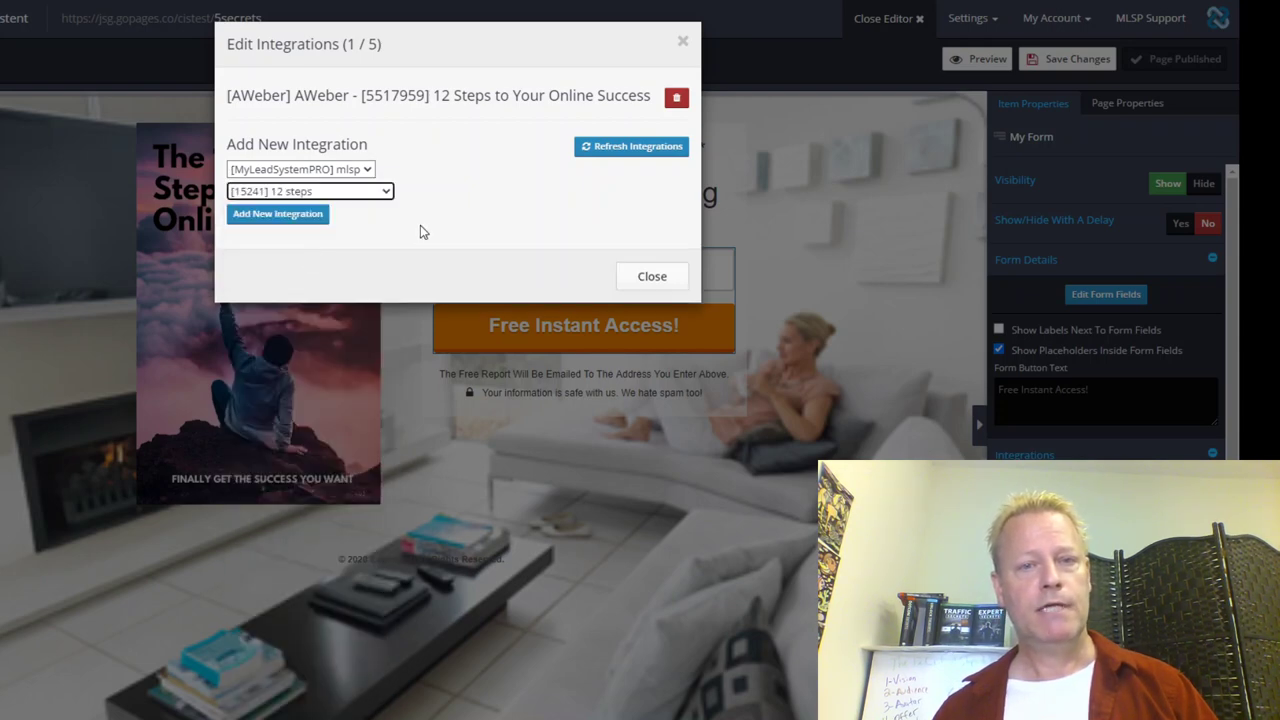
pyautogui.click(301, 216)
# Step: Close the integrations dialog, save the page, and exit the page editor
pyautogui.click(648, 282)
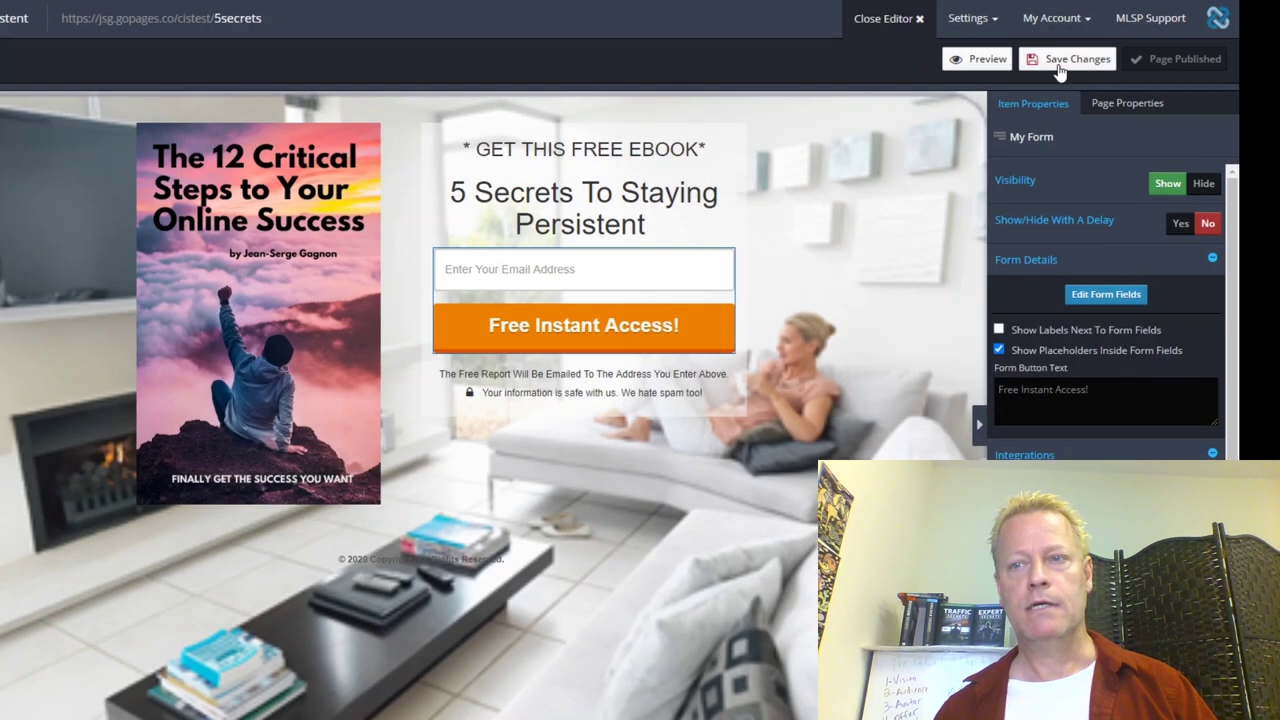
pyautogui.click(1058, 65)
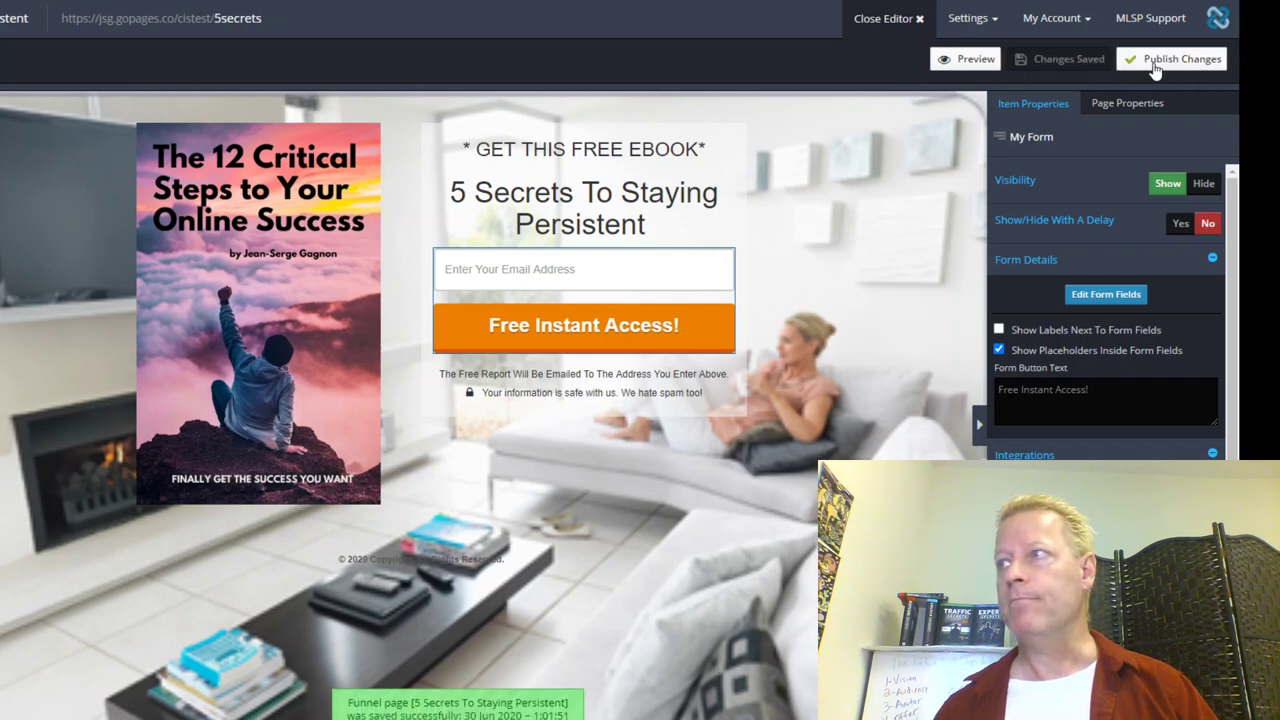
pyautogui.click(893, 20)
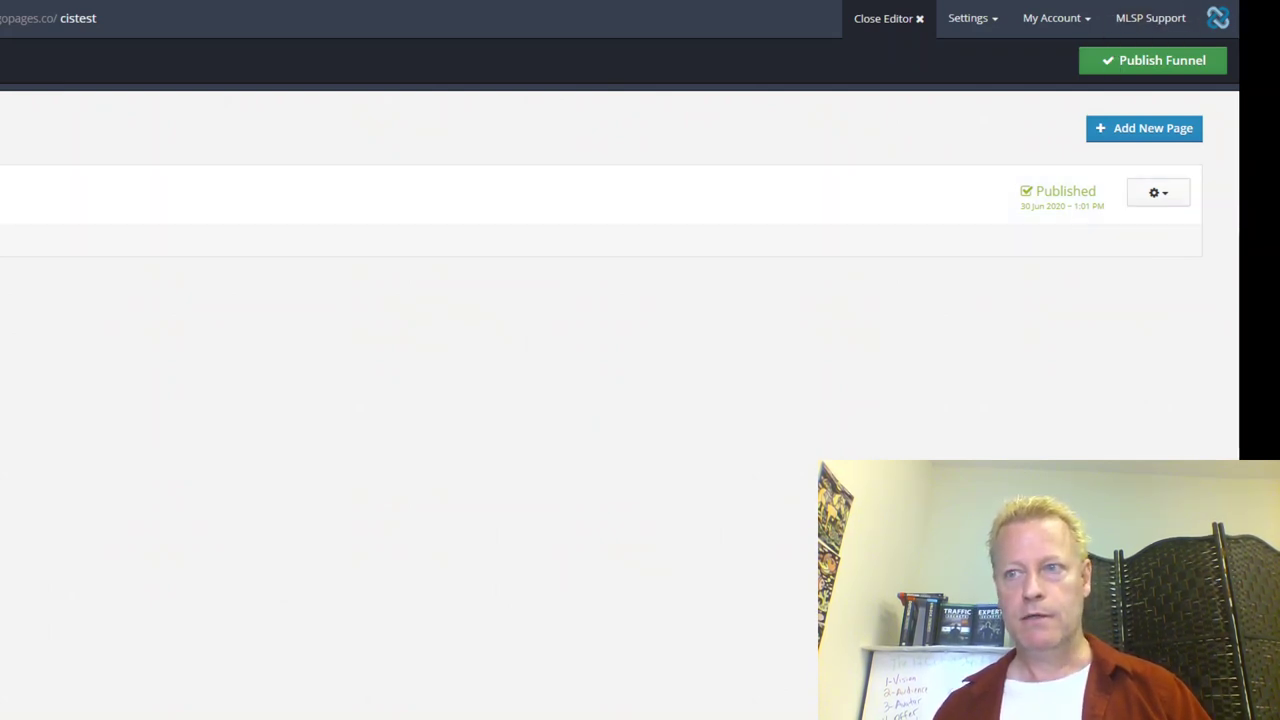
pyautogui.click(1102, 20)
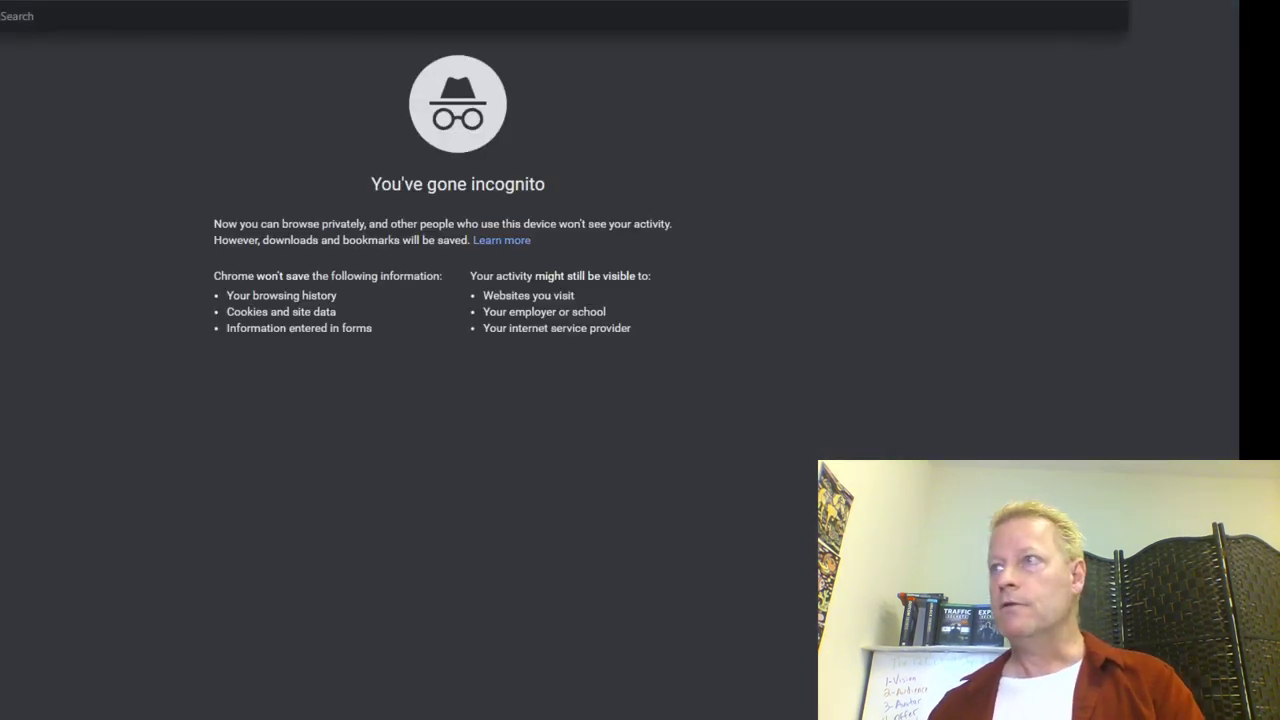
# Step: Load jsg.gopages.co/cistest in the incognito window, which shows a paused-funnel 404 page
pyautogui.write('https://jsg.gopages.co/cistest')
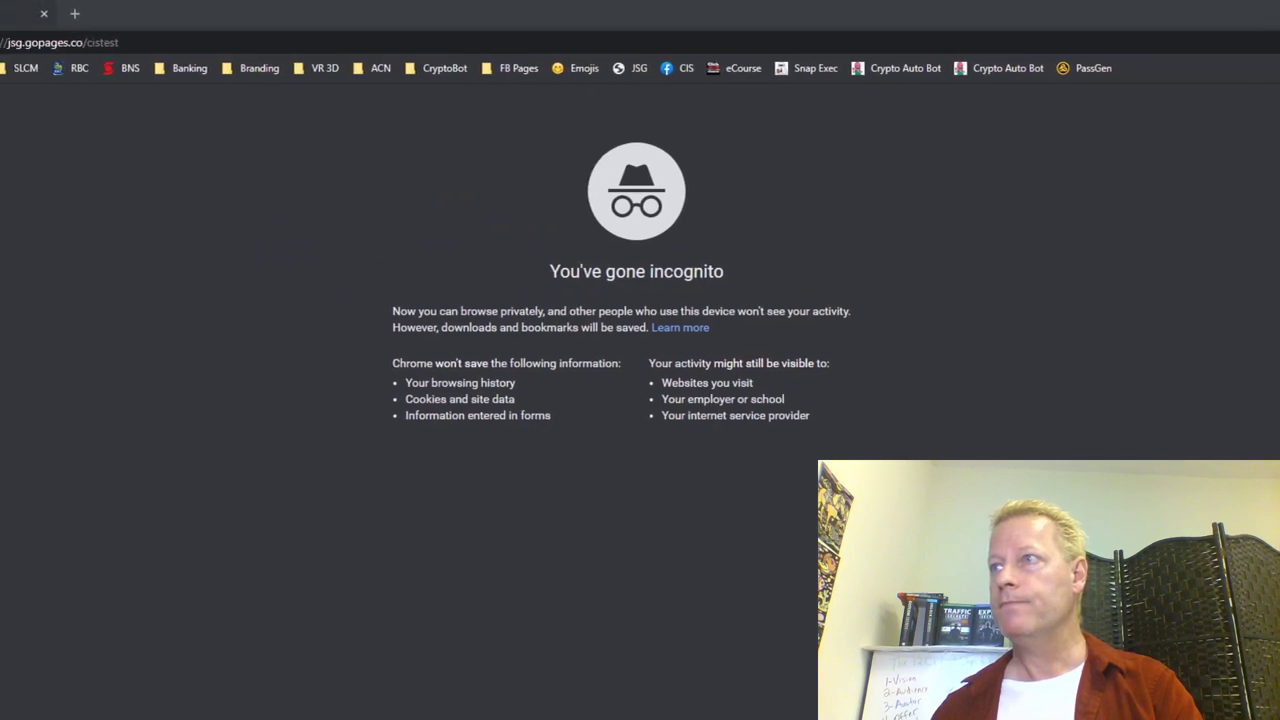
pyautogui.press('Return')
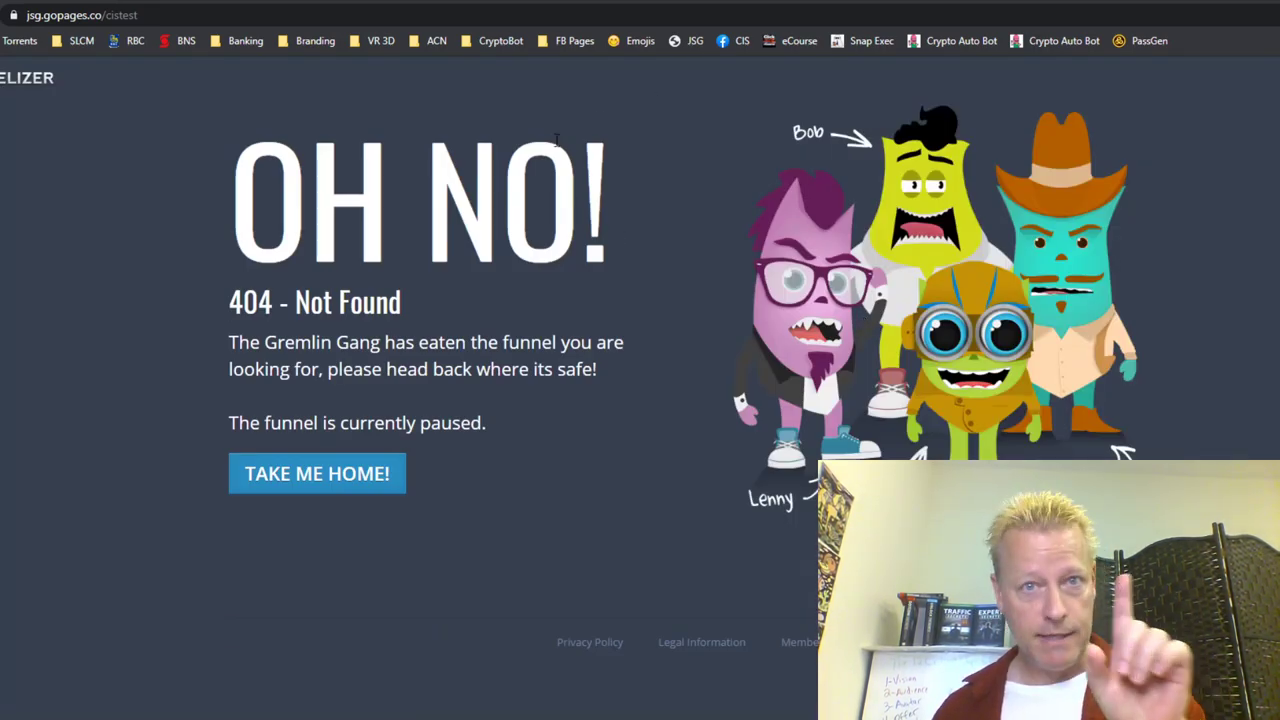
pyautogui.hotkey('alt', 'Tab')
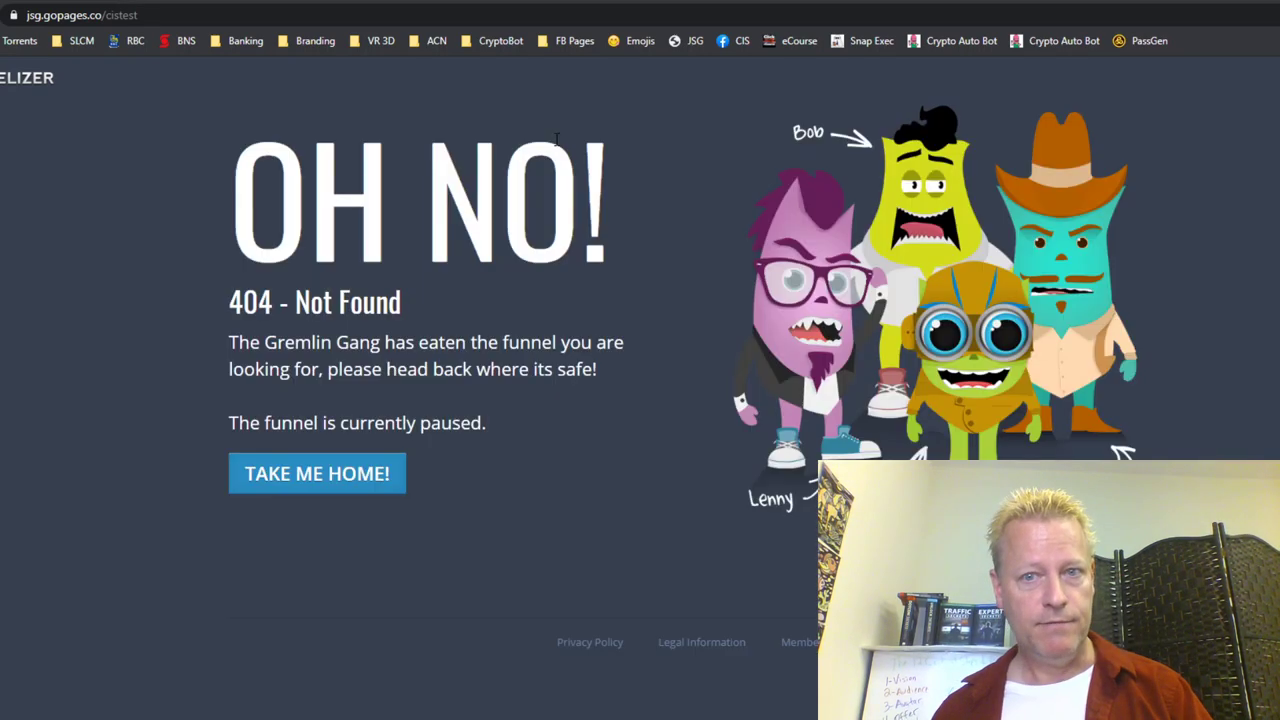
pyautogui.hotkey('alt', 'Tab')
pyautogui.click(614, 150)
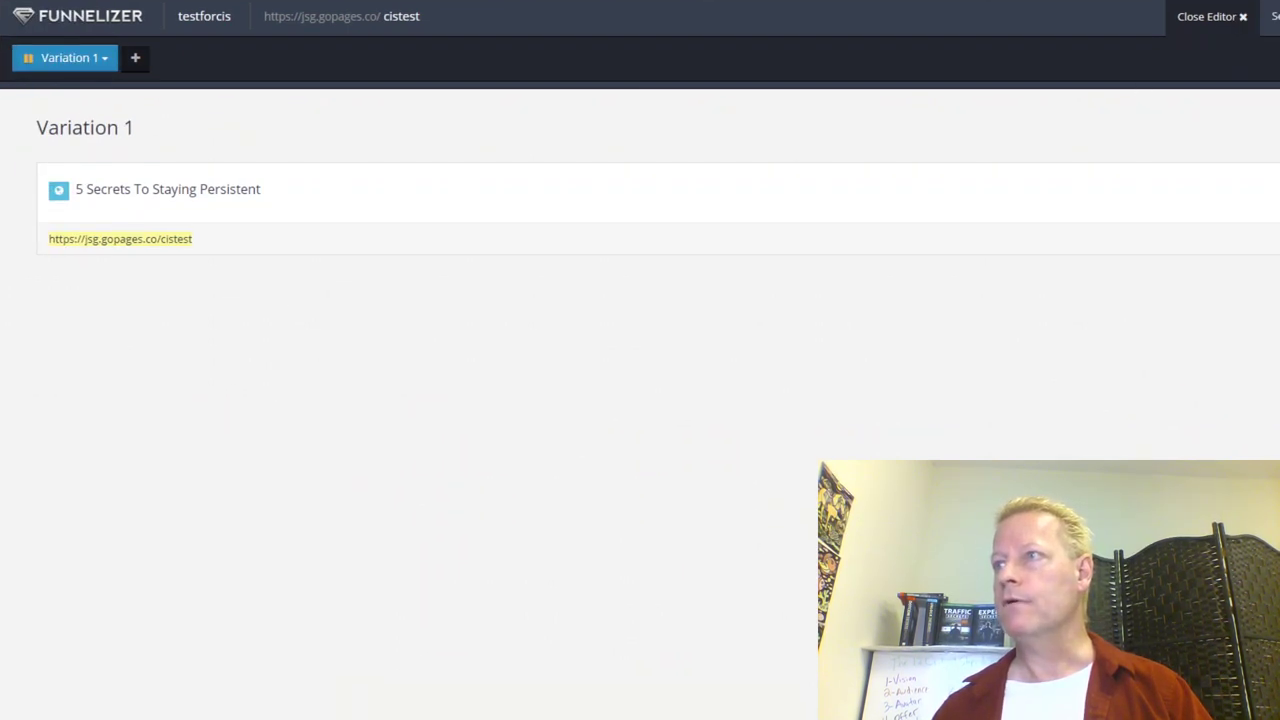
# Step: Start Variation 1 and publish the funnel so its status reads Running
pyautogui.click(100, 62)
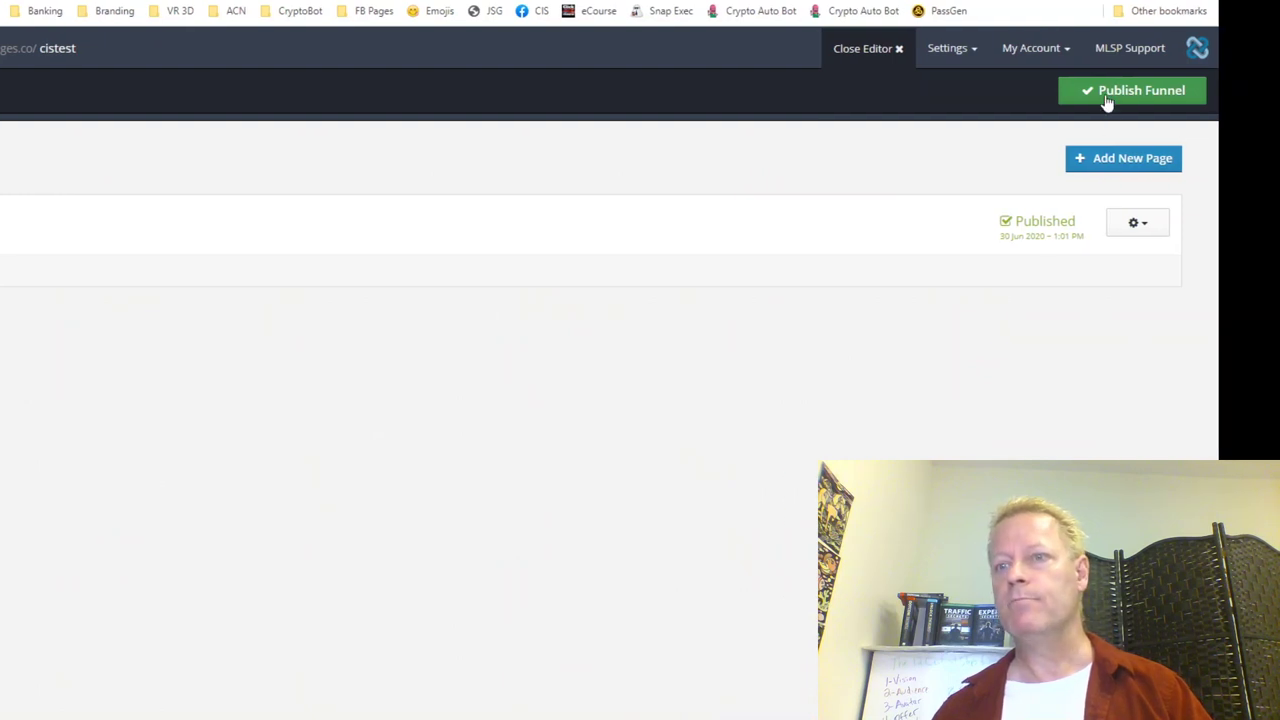
pyautogui.click(1108, 100)
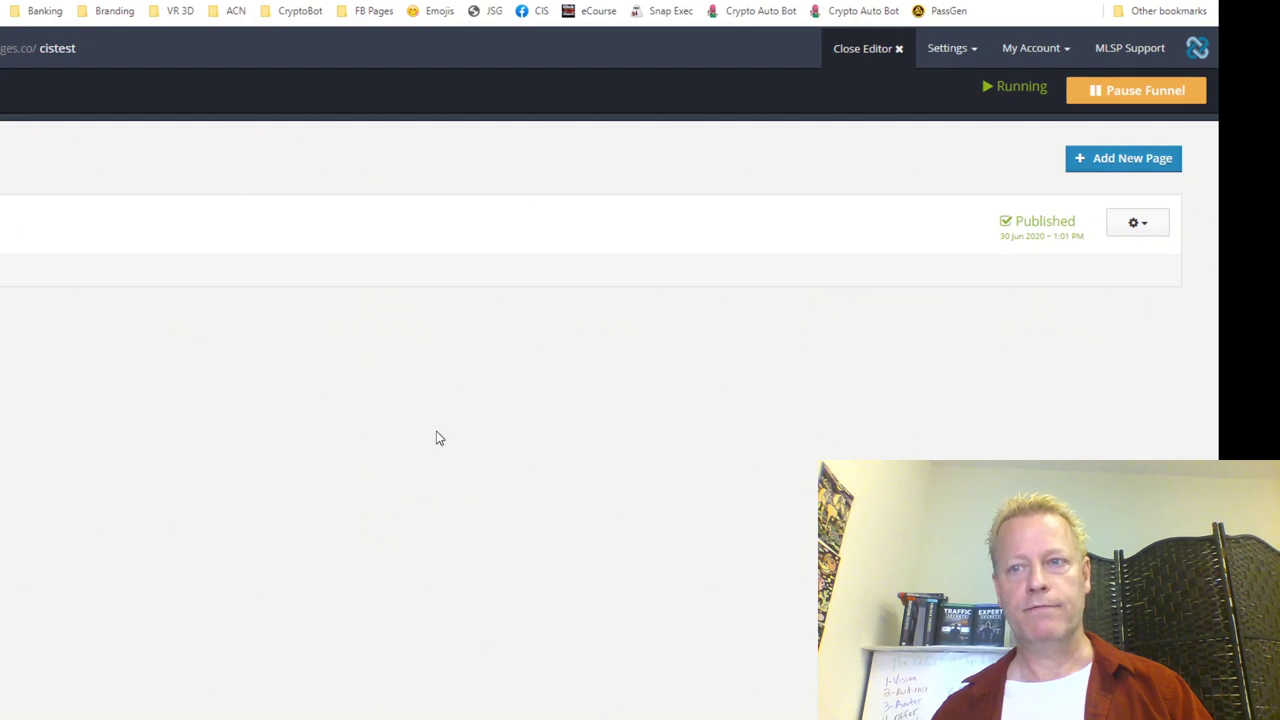
pyautogui.hotkey('alt', 'Tab')
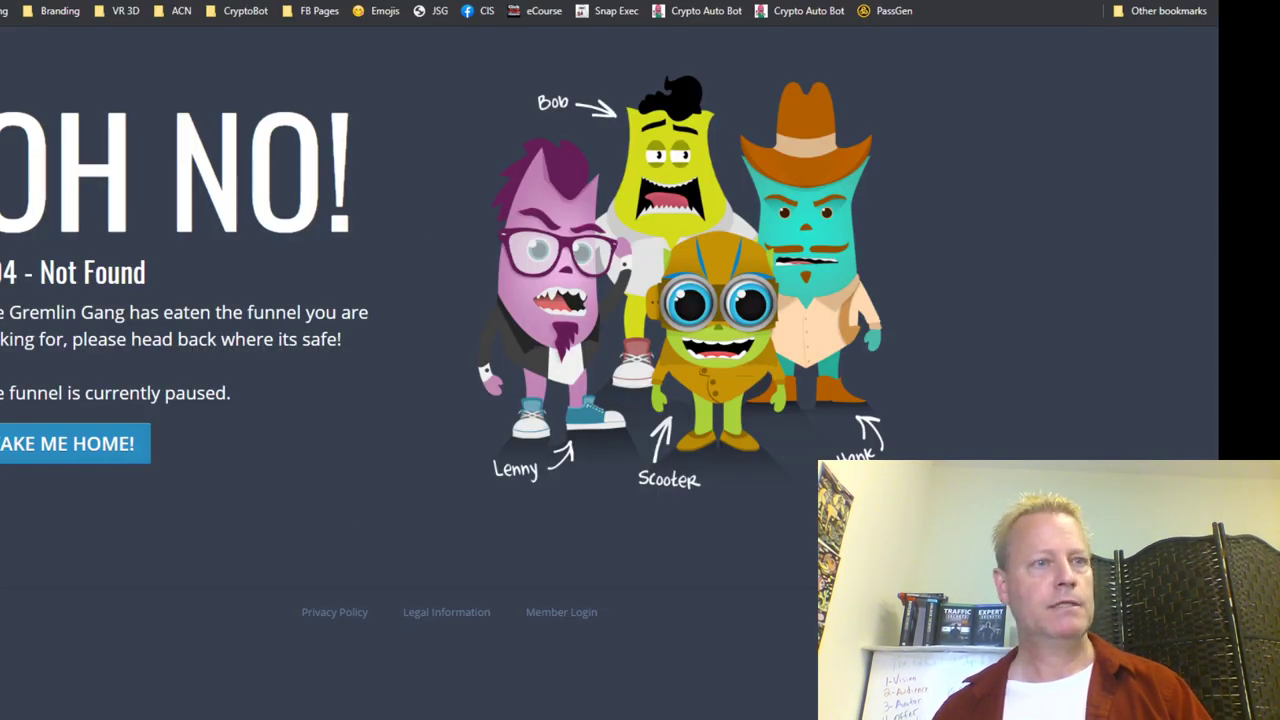
# Step: Reload the live page and sign up with a test e-mail, getting 'Congratulations! You have subscribed!'
pyautogui.press('F5')
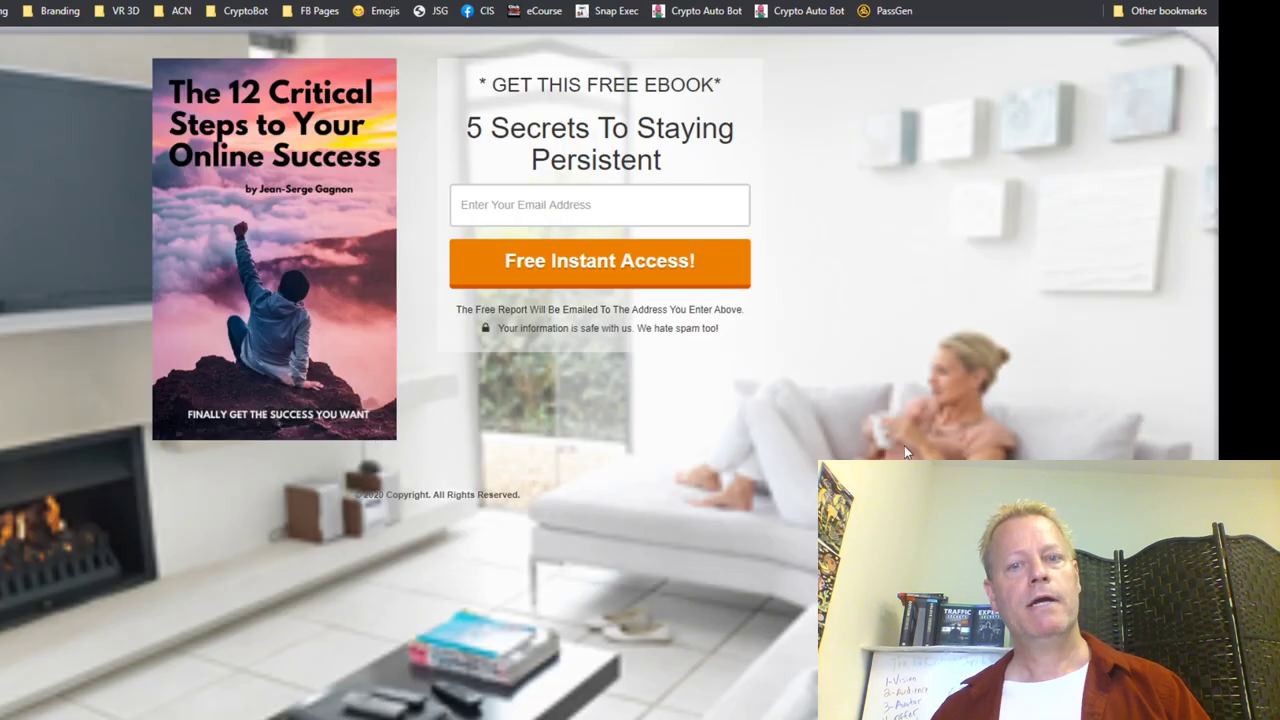
pyautogui.click(565, 203)
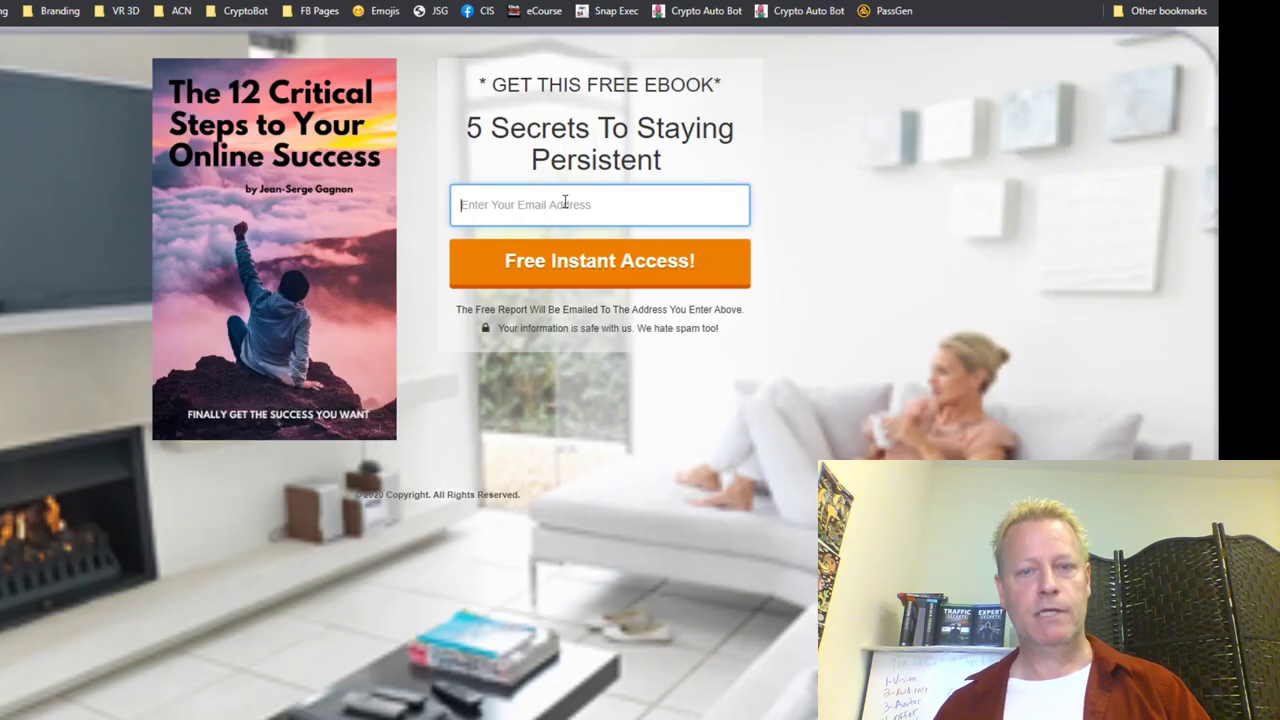
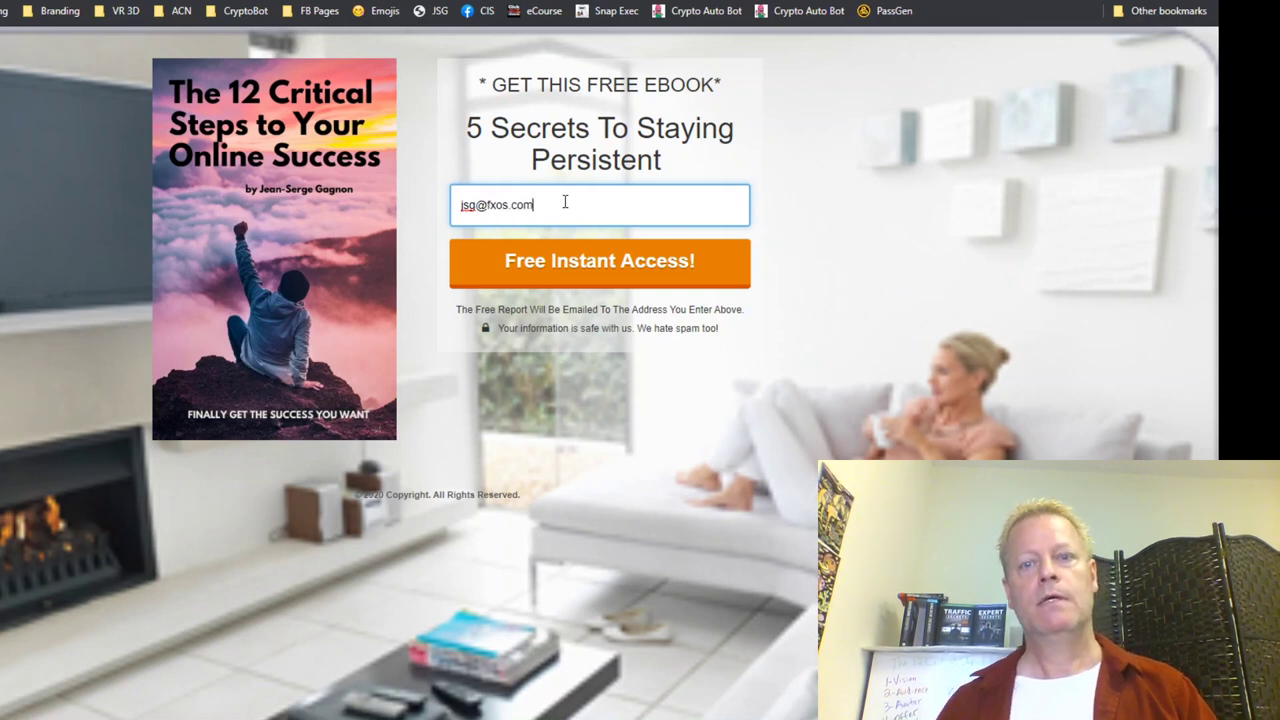
pyautogui.click(609, 274)
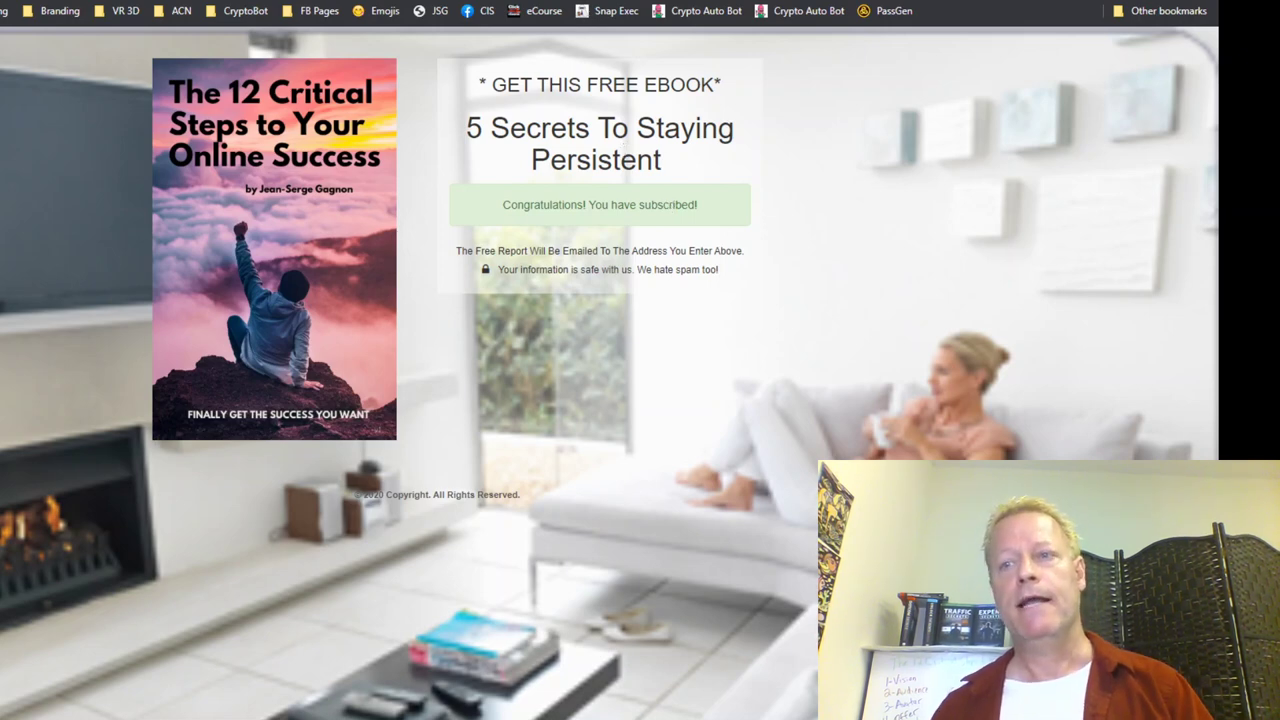
pyautogui.hotkey('alt', 'Tab')
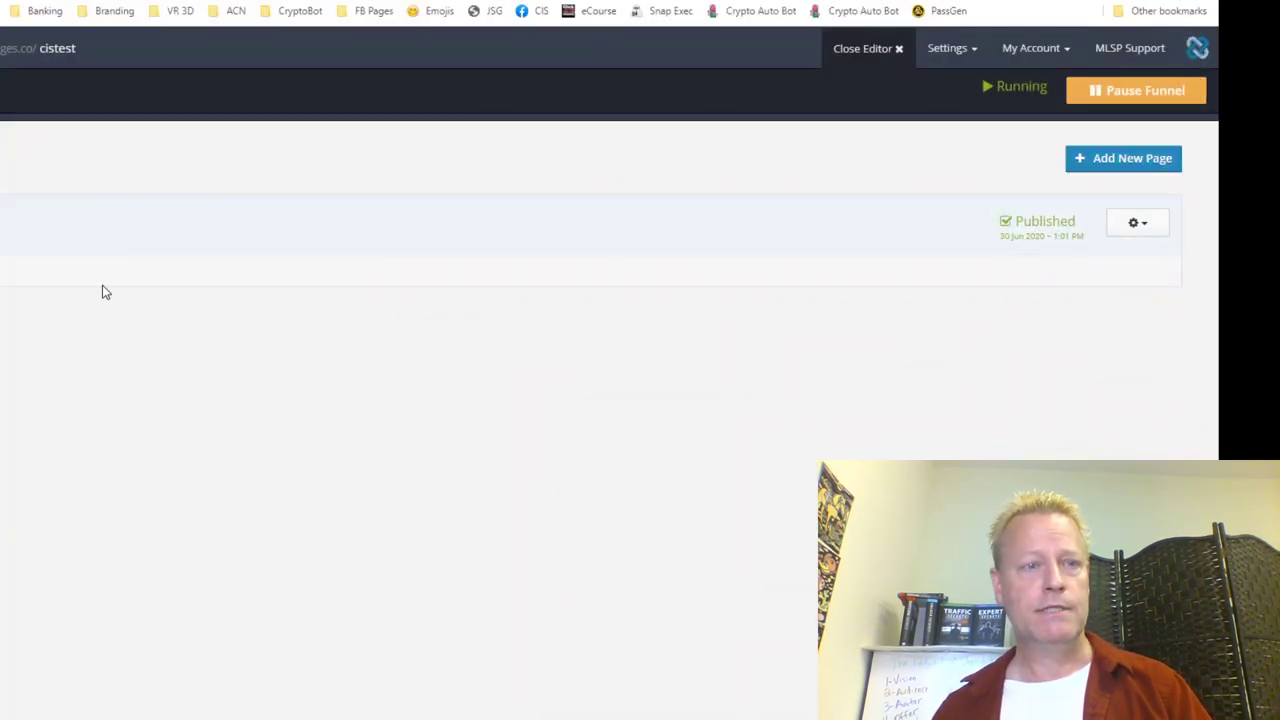
# Step: Open View Chart for the 5 Secrets To Staying Persistent page, which records 1 conversion
pyautogui.click(1158, 226)
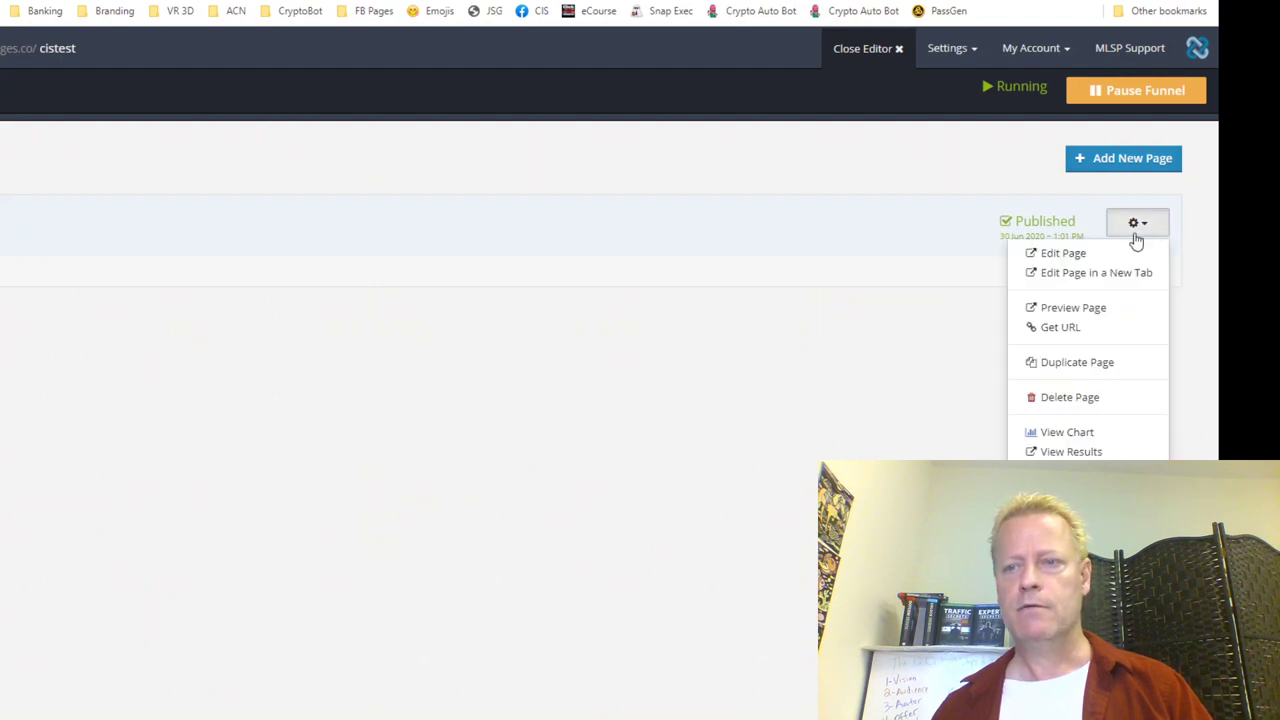
pyautogui.click(1080, 436)
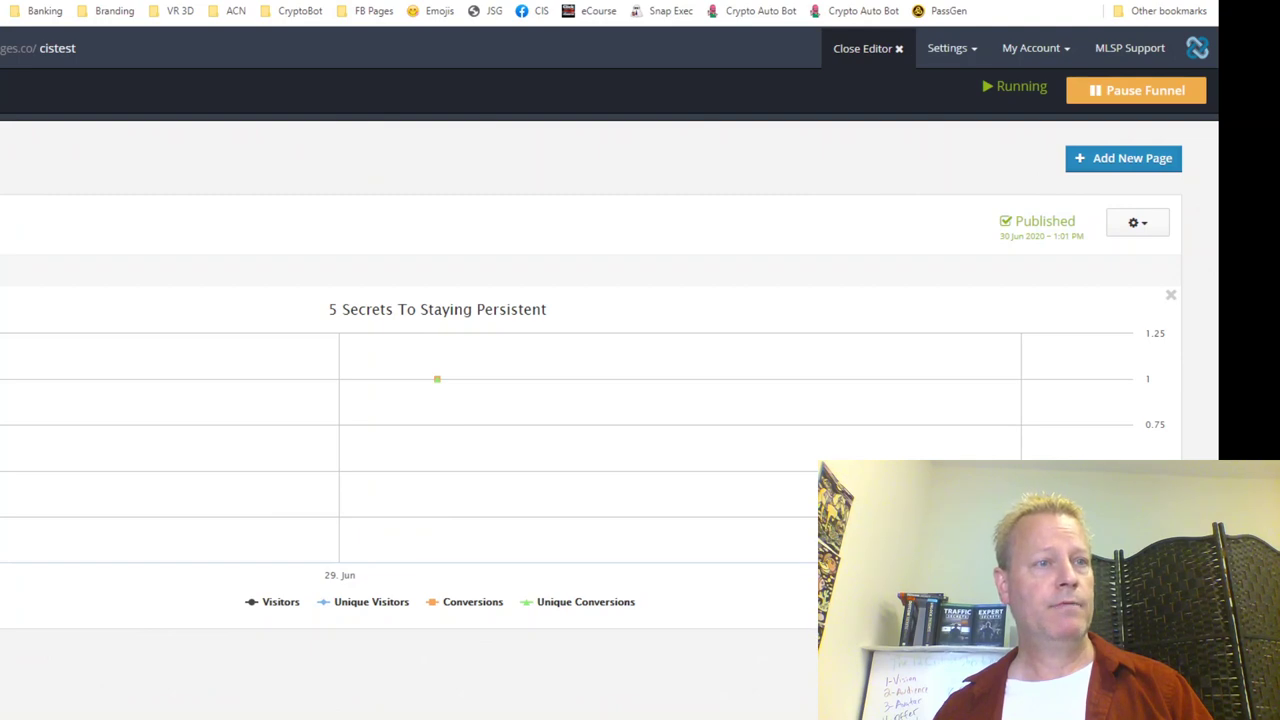
pyautogui.hotkey('ctrl', 'Tab')
pyautogui.scroll(3, 234, 334)
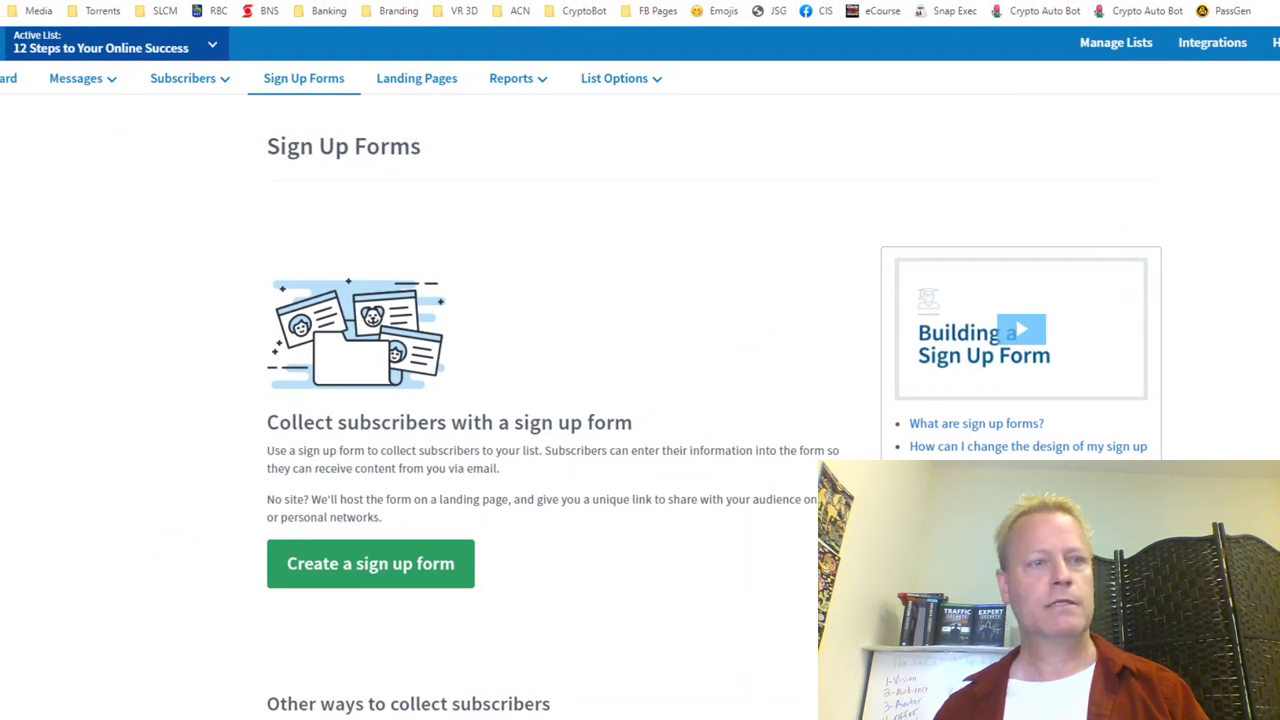
# Step: Open Manage Subscribers and clear the date filter to show all 11 subscribers
pyautogui.click(188, 78)
pyautogui.click(199, 116)
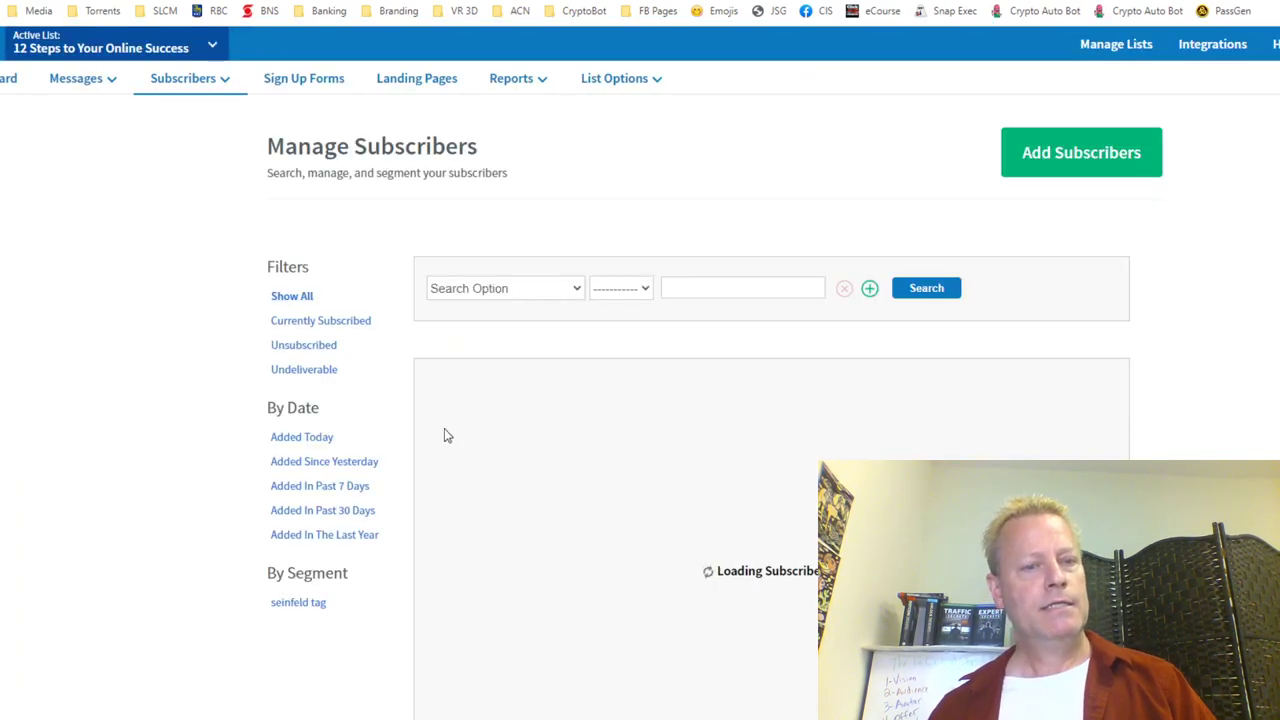
pyautogui.click(303, 437)
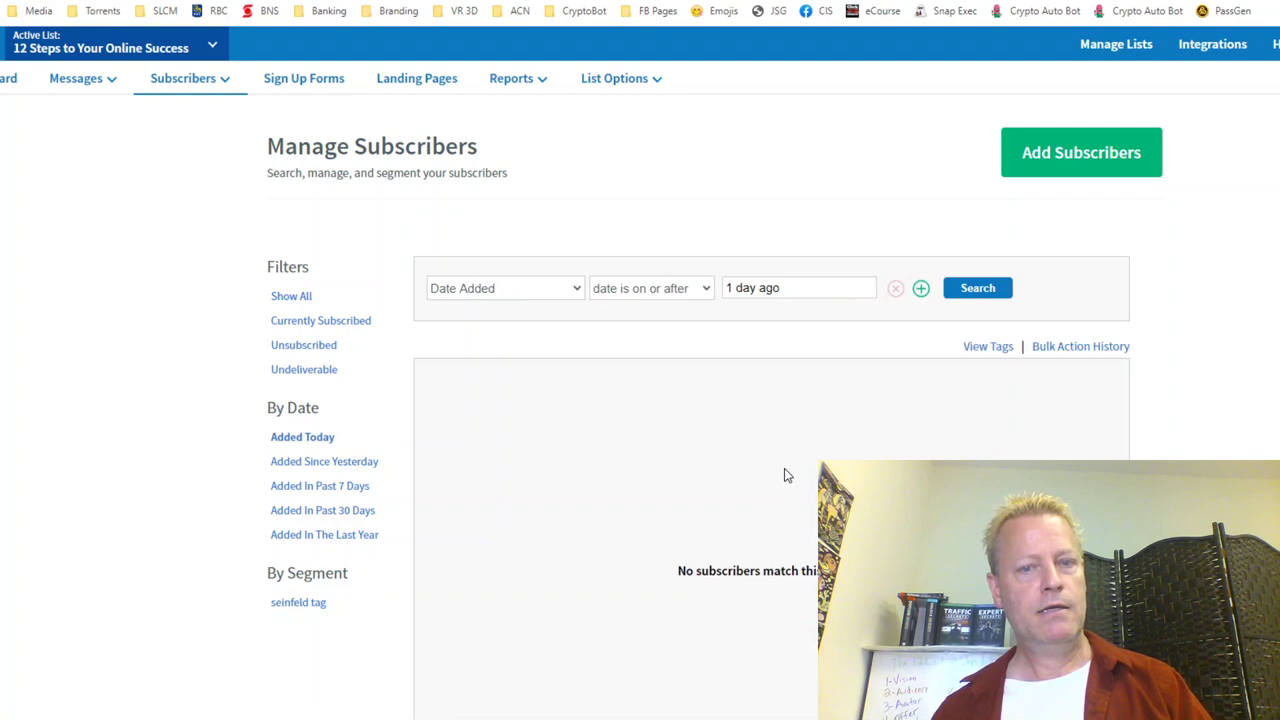
pyautogui.click(303, 462)
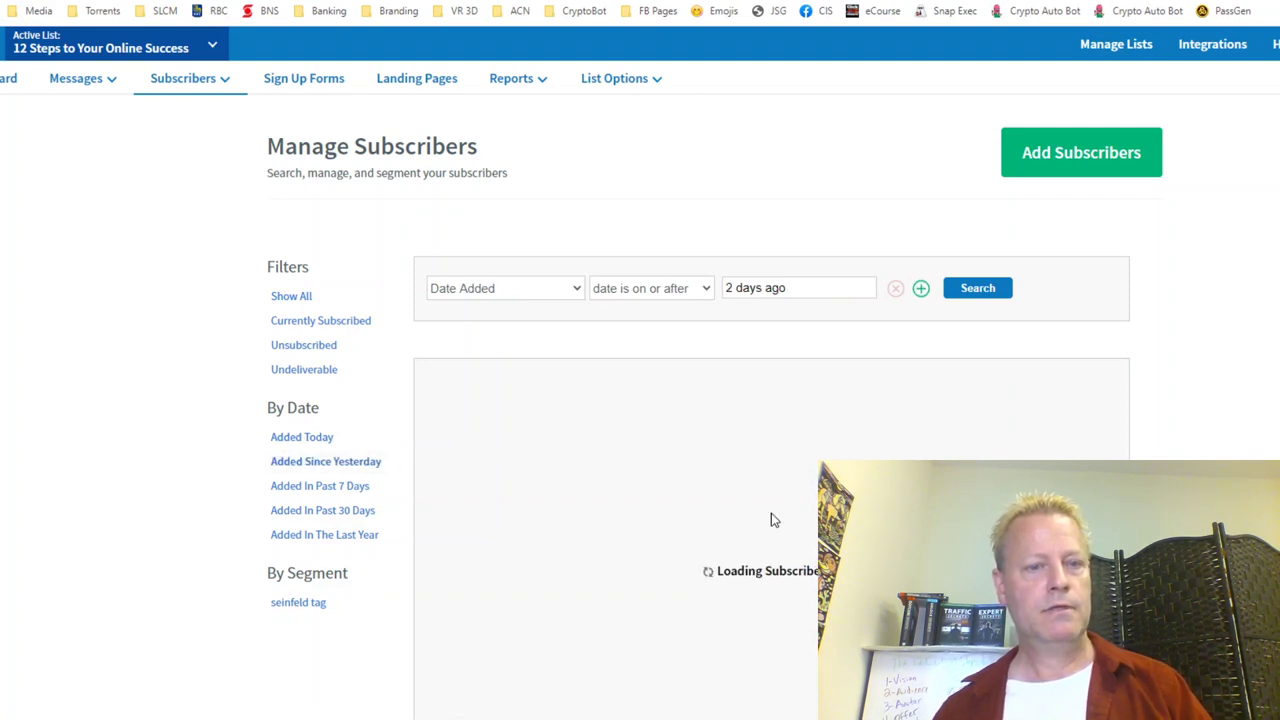
pyautogui.click(291, 296)
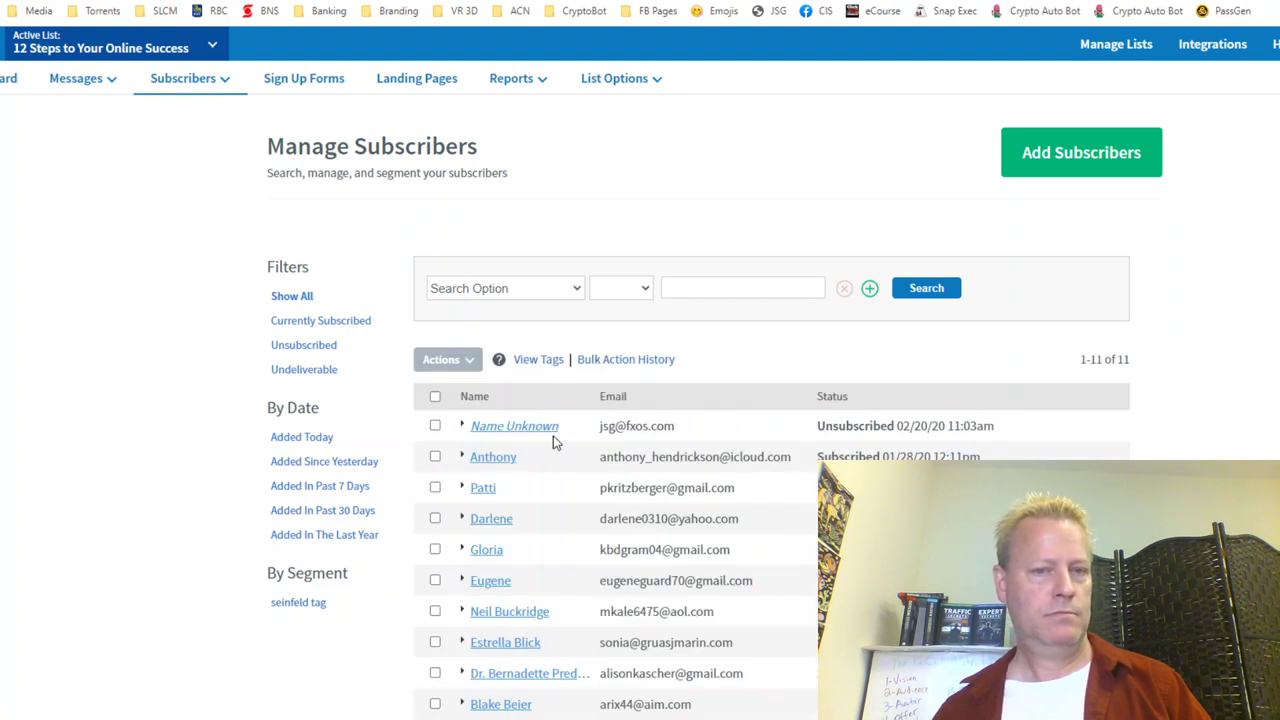
pyautogui.doubleClick(676, 428)
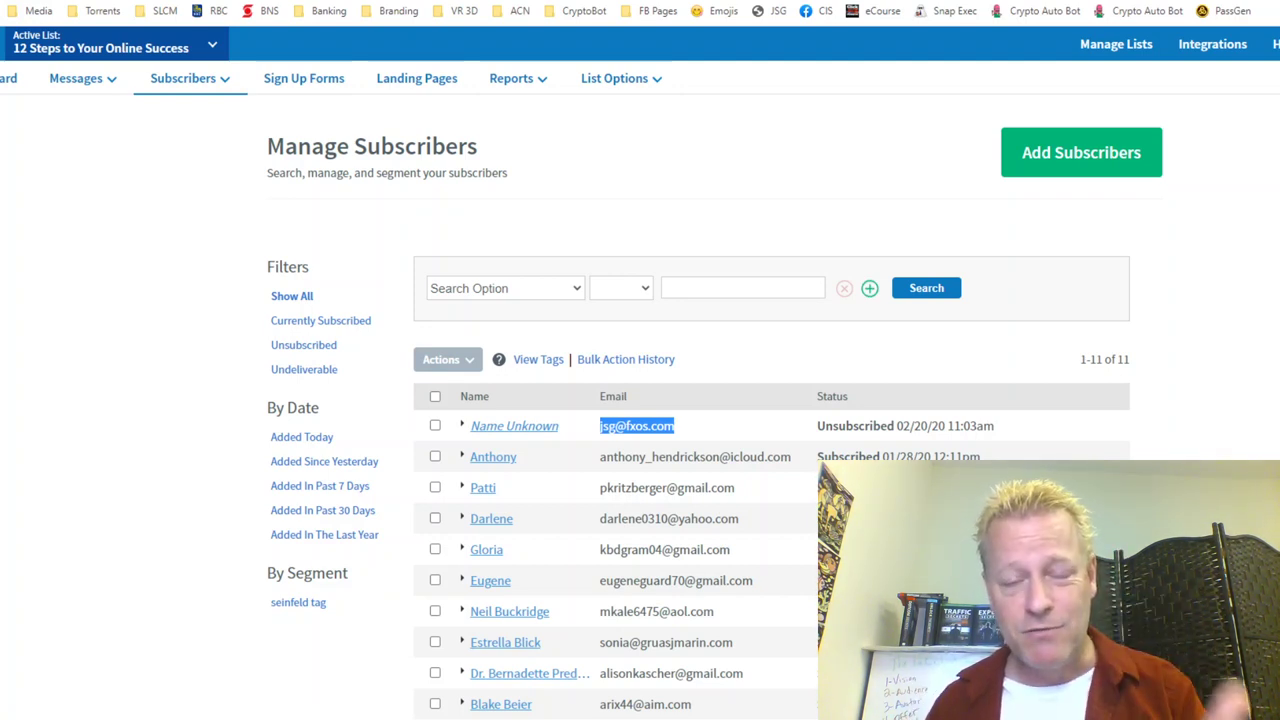
# Step: Return to the Funnelizer stats chart showing 1 visitor and 1 conversion on 30 Jun 2020
pyautogui.hotkey('ctrl', 'Tab')
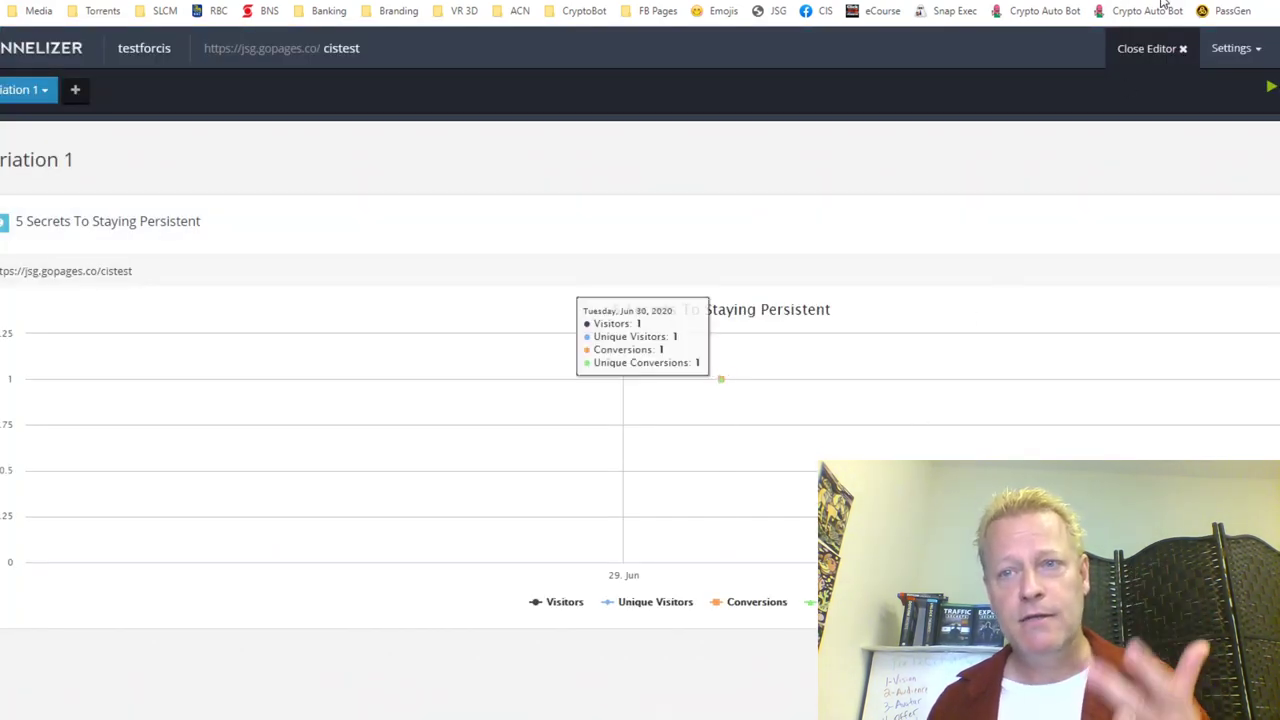
# Step: On the Facebook News Feed, open a comment box on the latest post and scroll to the 7-years-ago memory
pyautogui.hotkey('ctrl', 'Tab')
pyautogui.scroll(-3, 714, 400)
pyautogui.scroll(3, 714, 400)
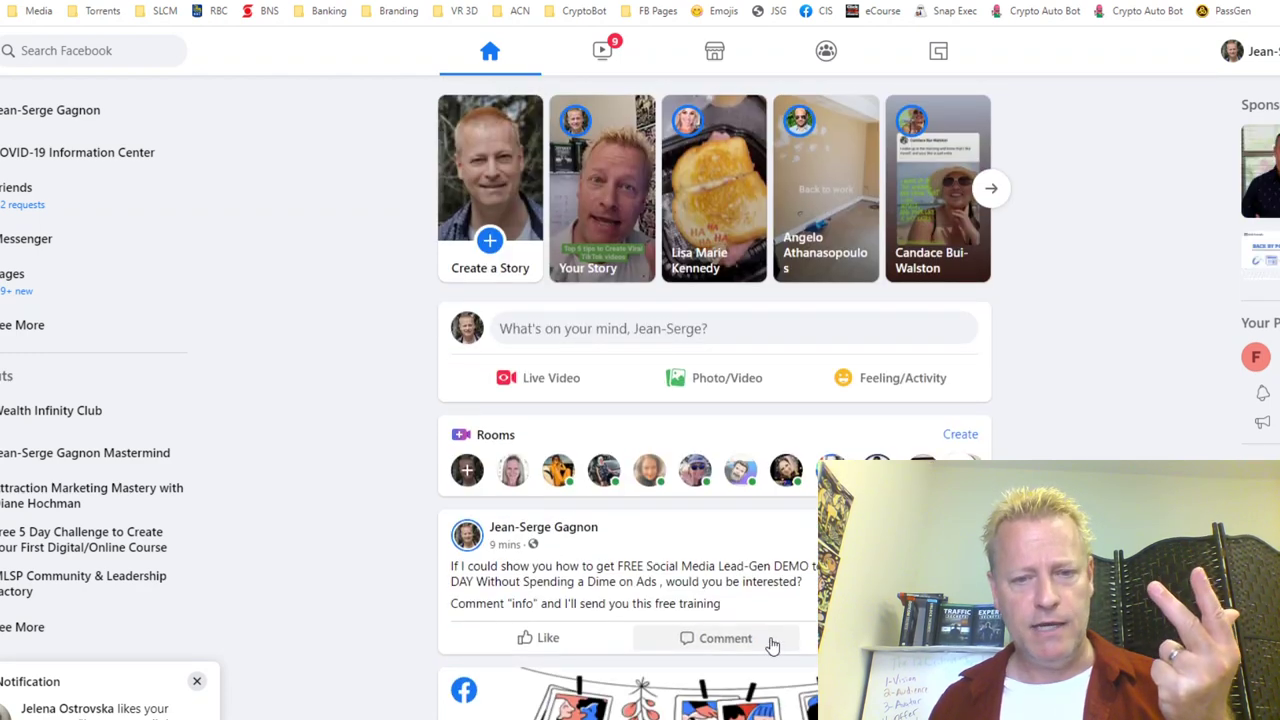
pyautogui.click(718, 637)
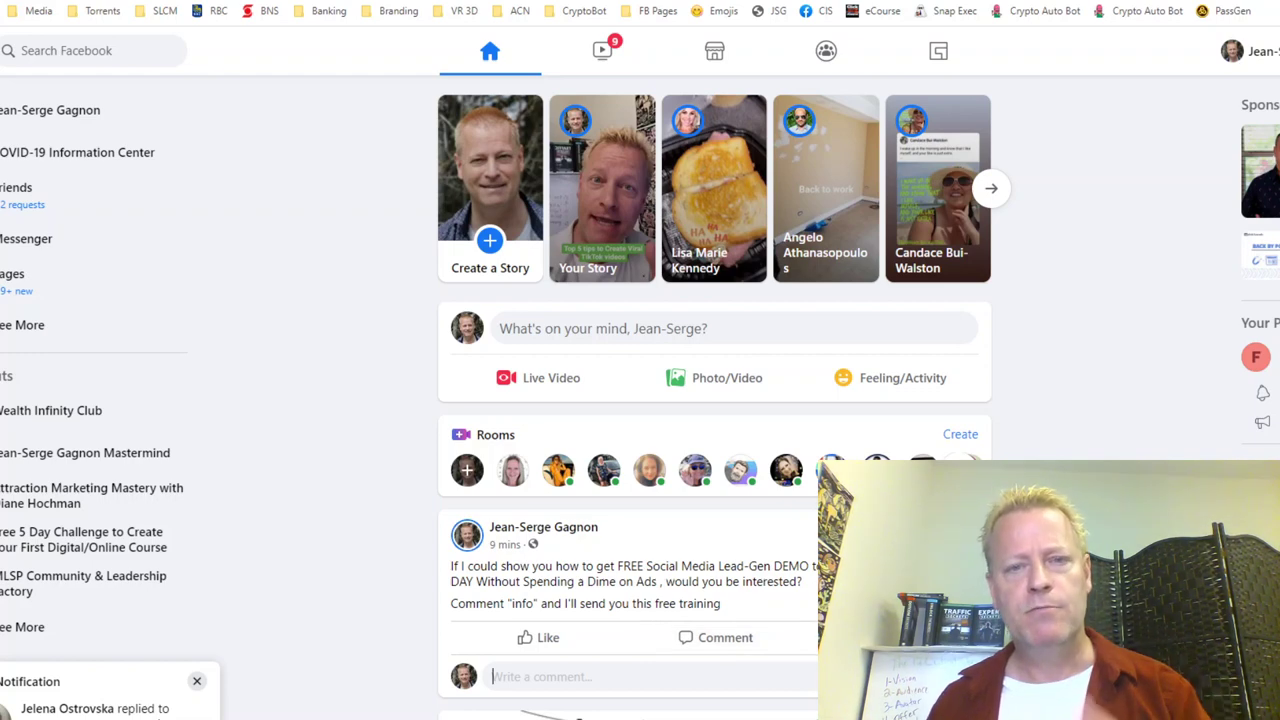
pyautogui.scroll(-7, 714, 400)
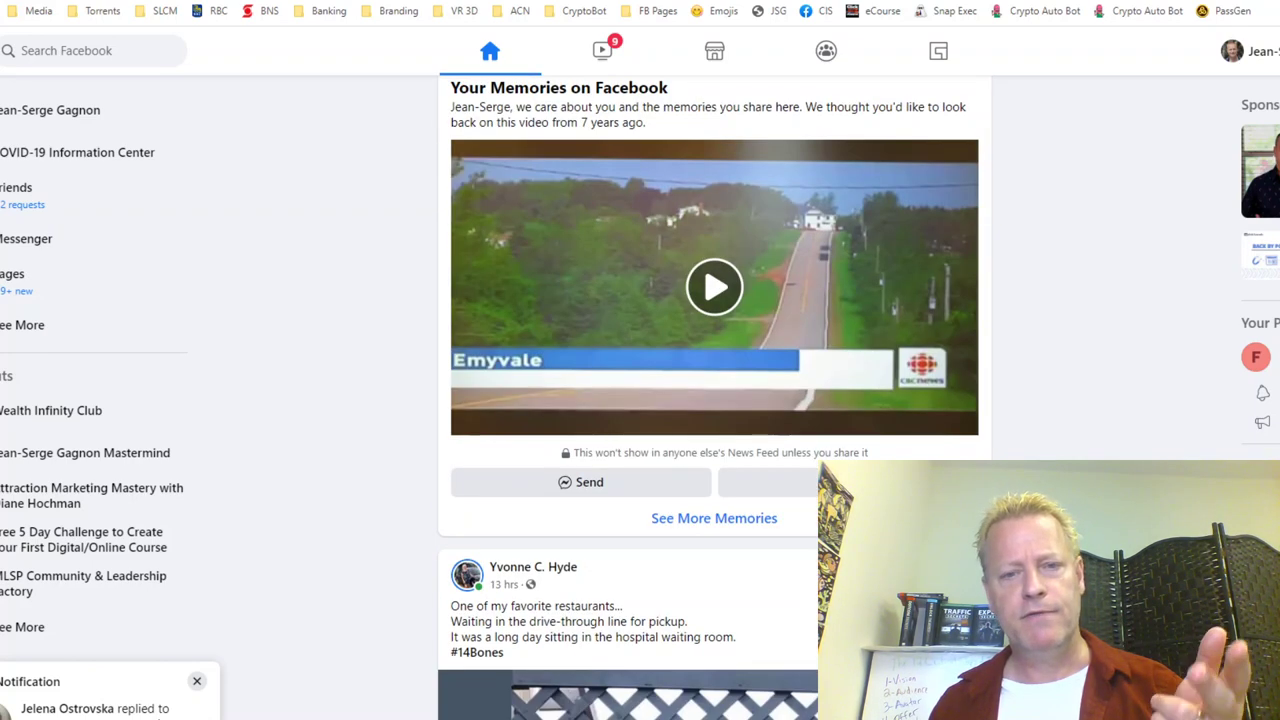
pyautogui.scroll(2, 714, 400)
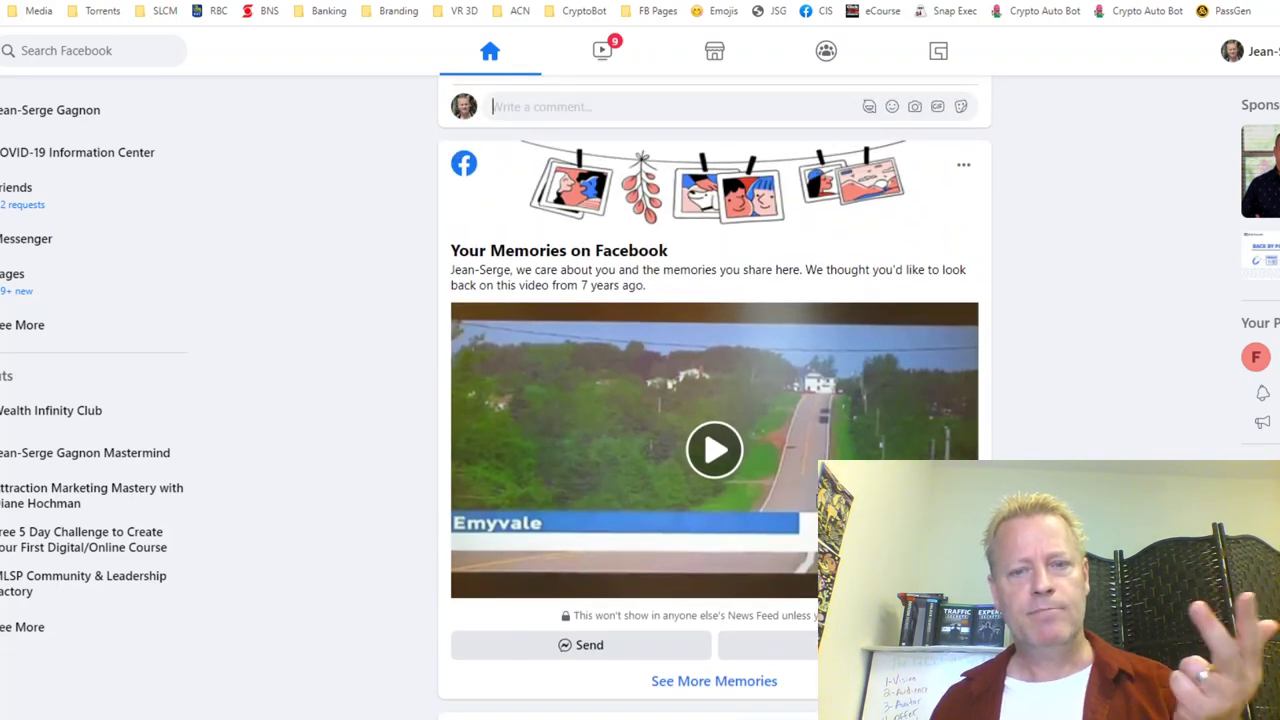
pyautogui.scroll(-2, 714, 400)
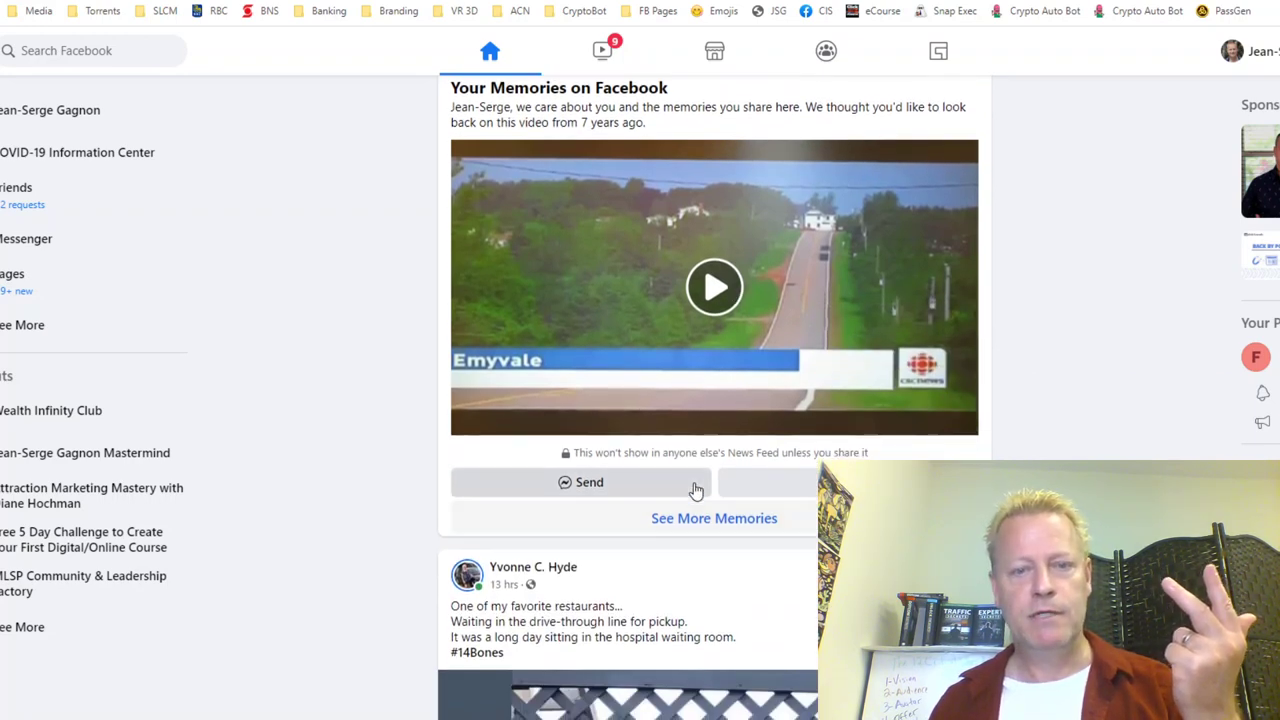
# Step: Post the 7-years-ago memory video with the caption 'Wow, that was today!'
pyautogui.click(751, 478)
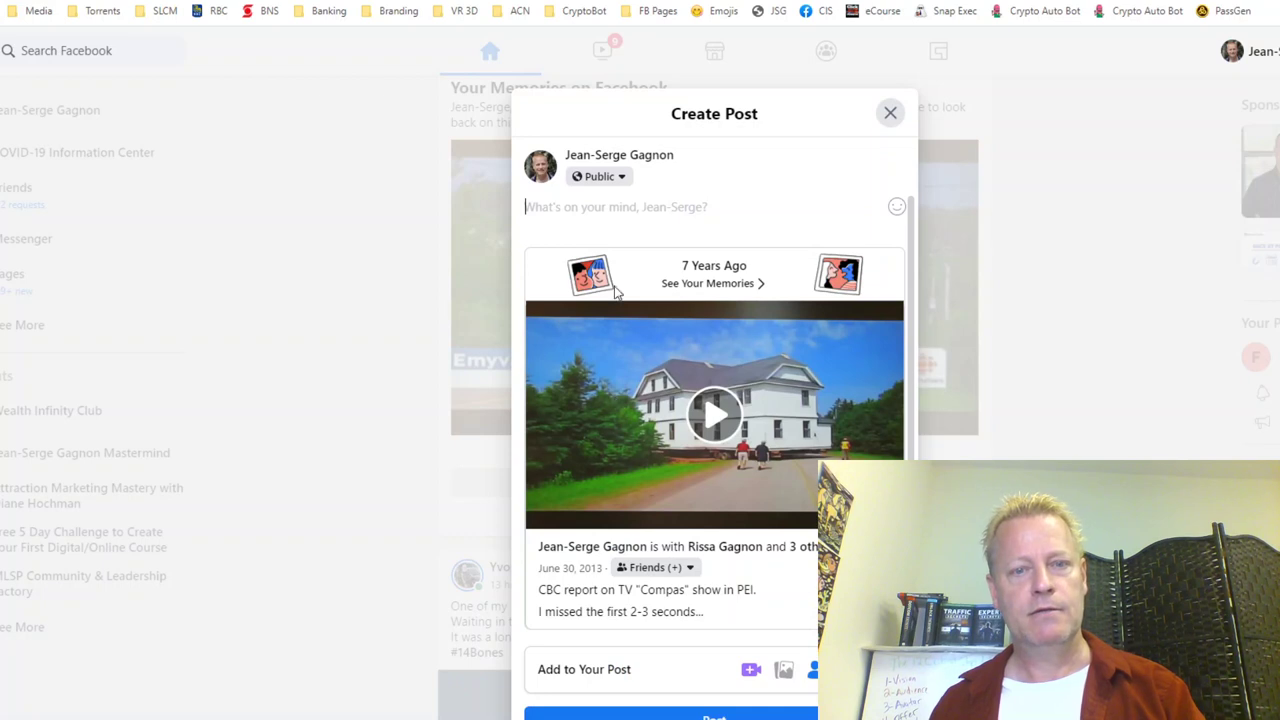
pyautogui.write('Wow,')
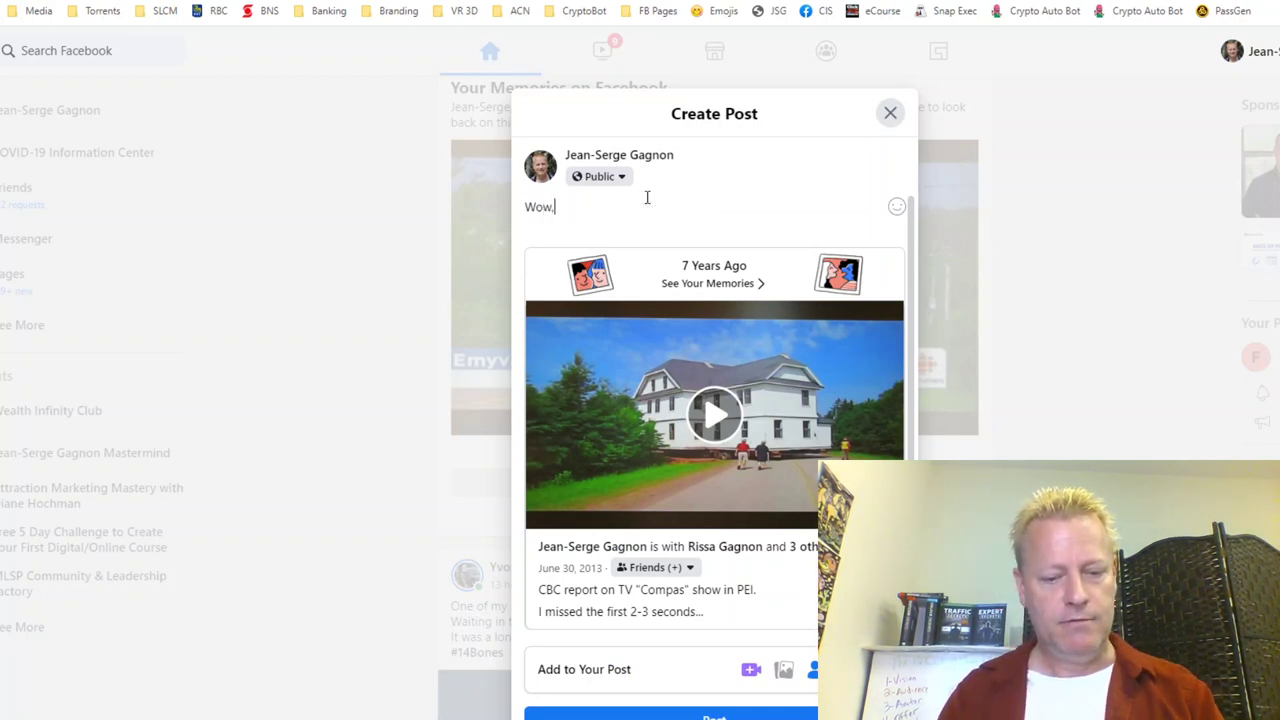
pyautogui.write(' that was today!')
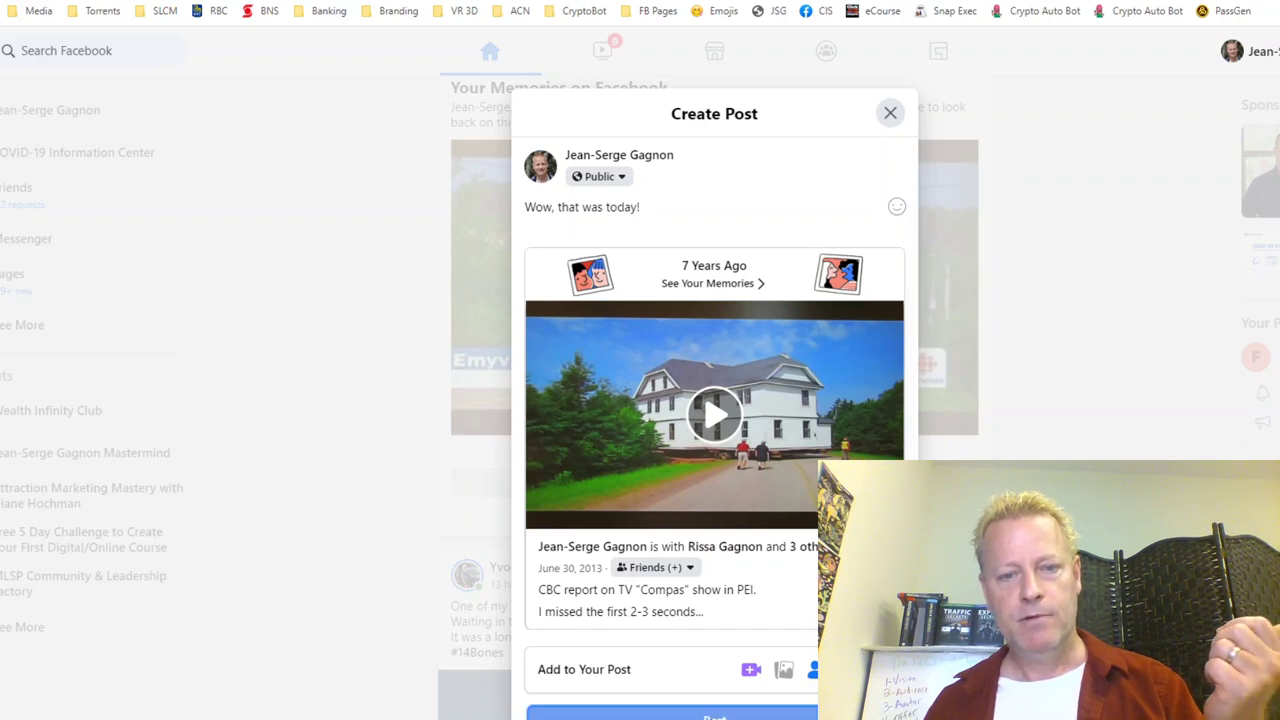
pyautogui.click(714, 715)
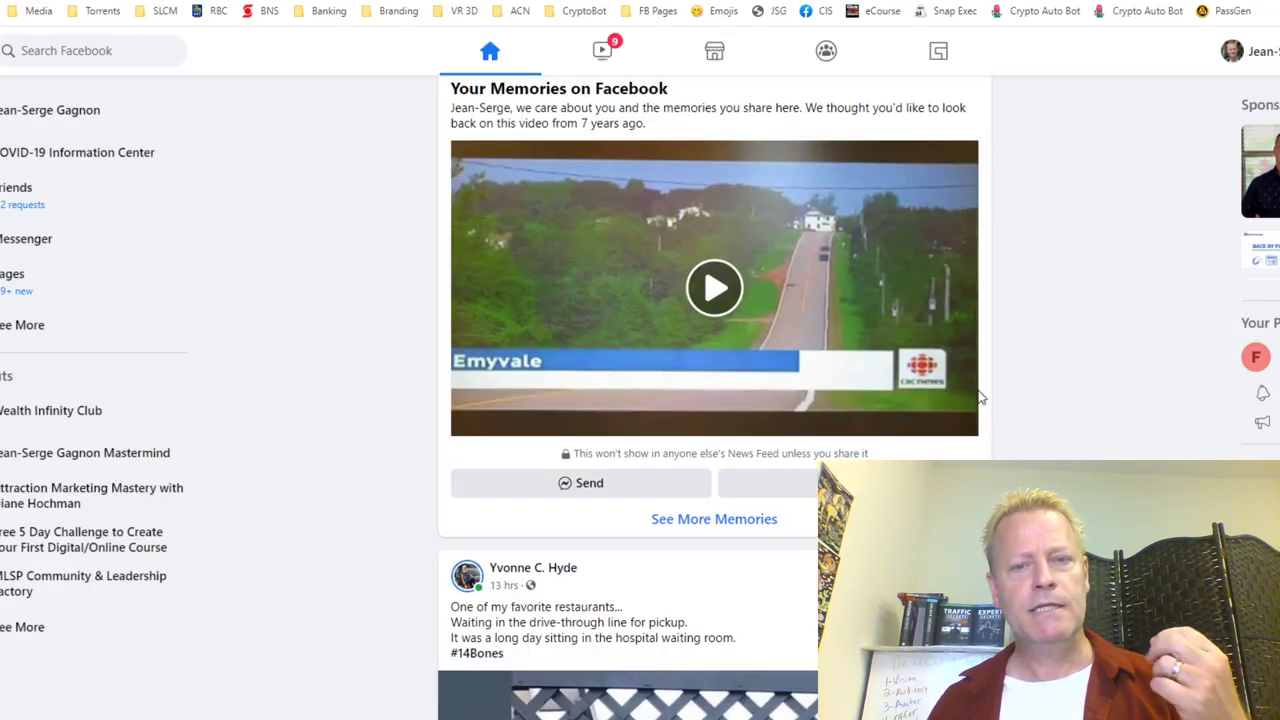
# Step: Play the memory video and jump ahead, settling around 0:11–0:12
pyautogui.click(698, 300)
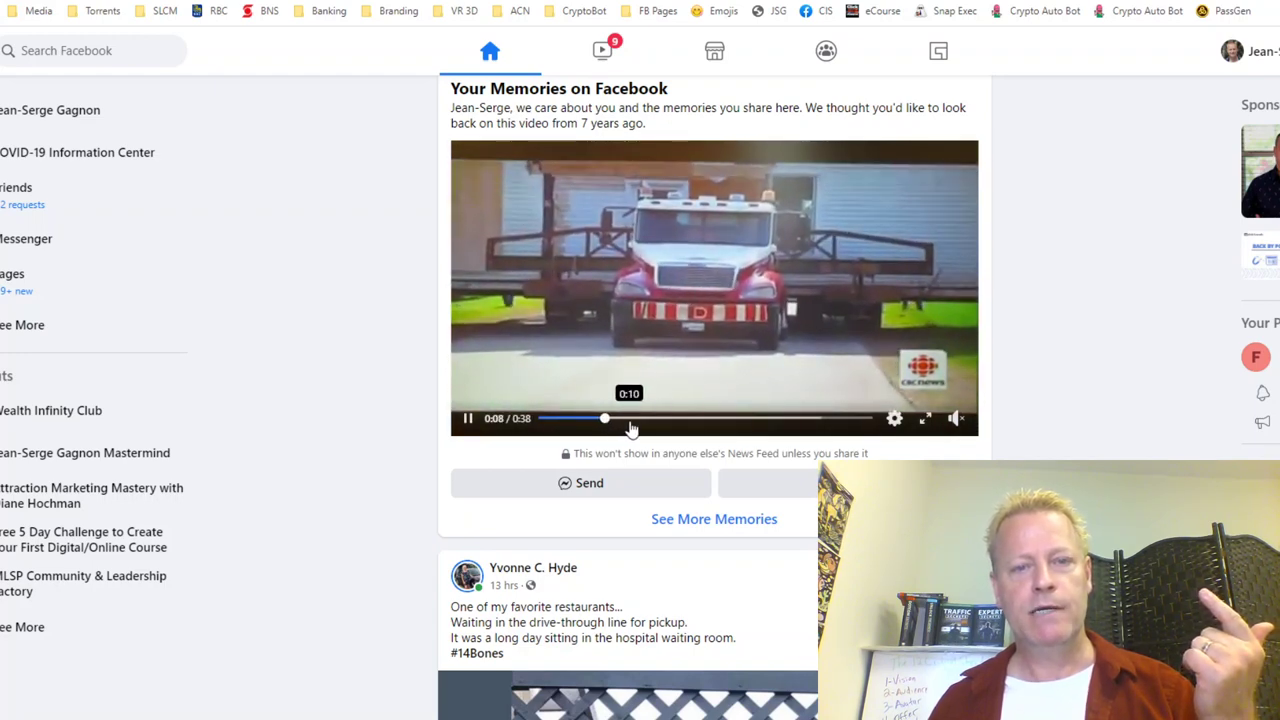
pyautogui.click(630, 427)
pyautogui.click(661, 424)
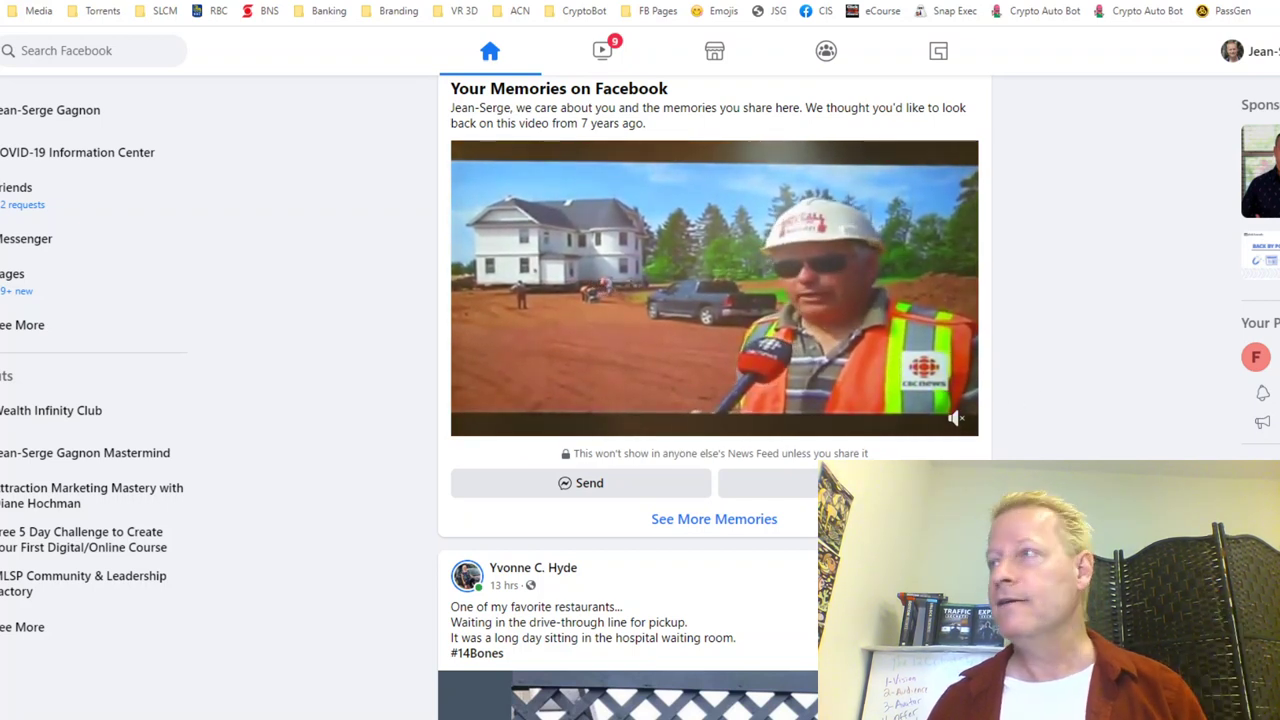
pyautogui.click(645, 418)
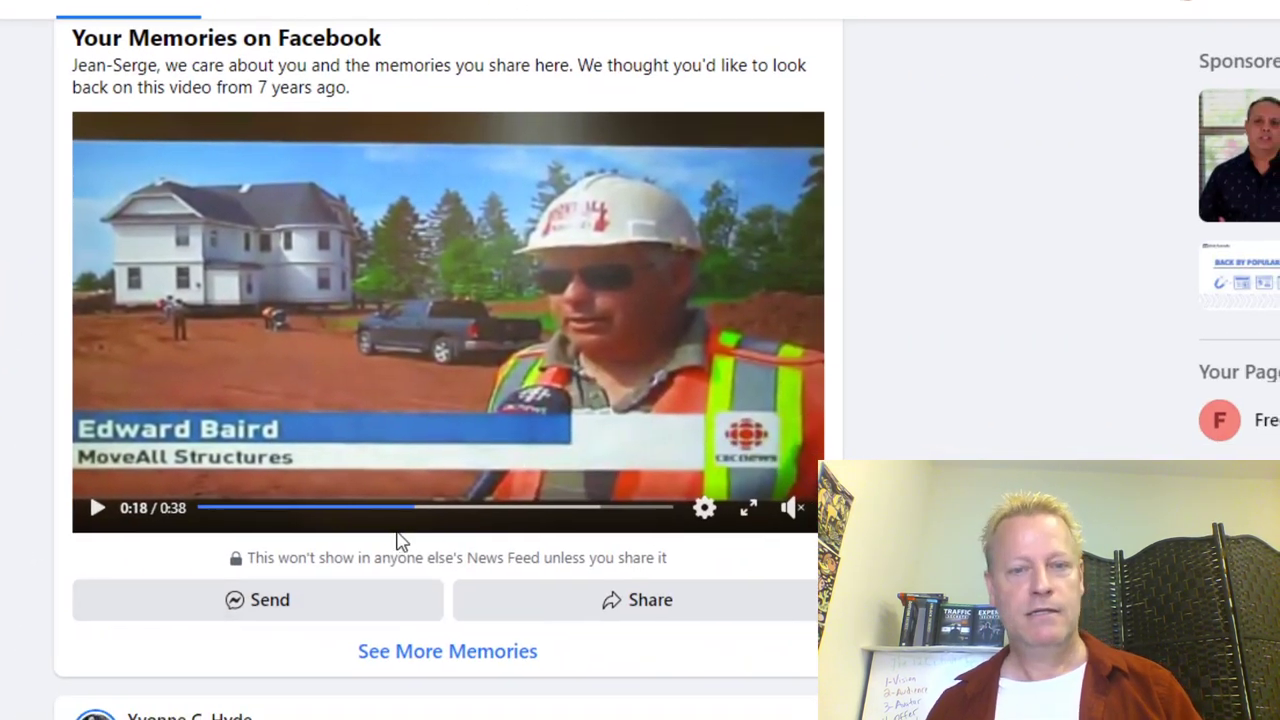
# Step: Rewind the memory video, step back to 0:28, and resume playback from there
pyautogui.moveTo(343, 515); pyautogui.dragTo(572, 514)
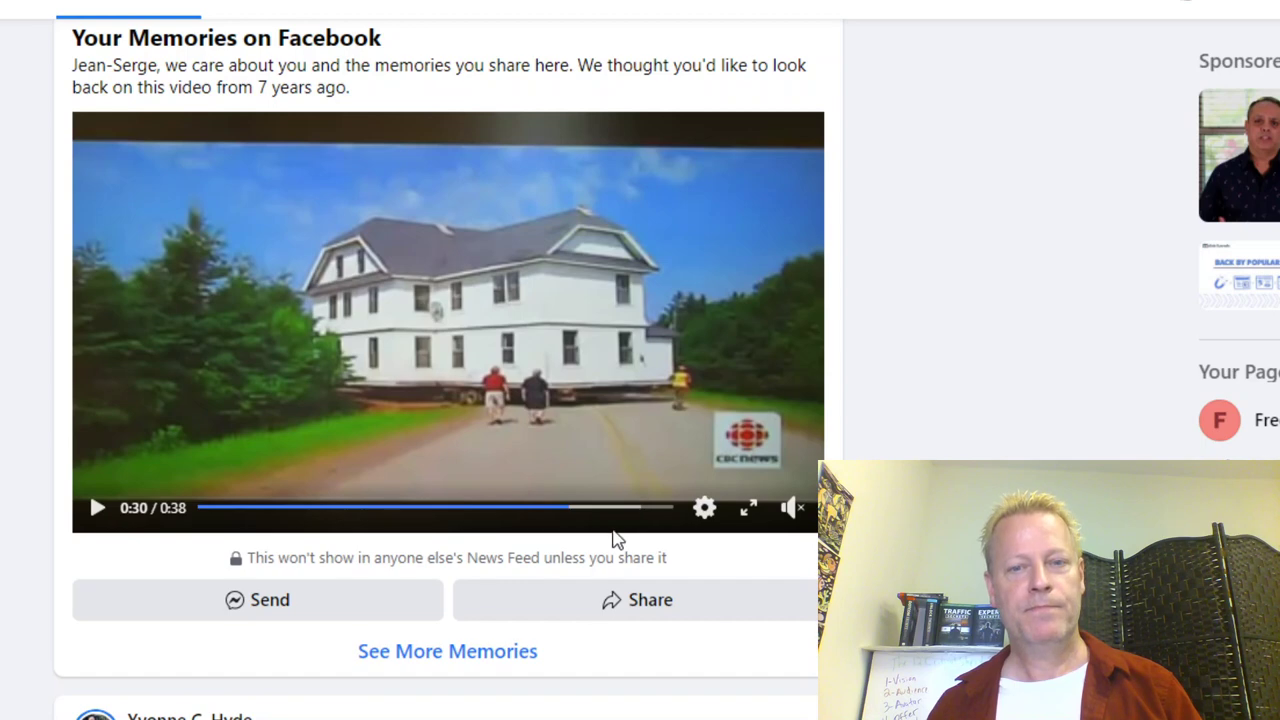
pyautogui.click(555, 510)
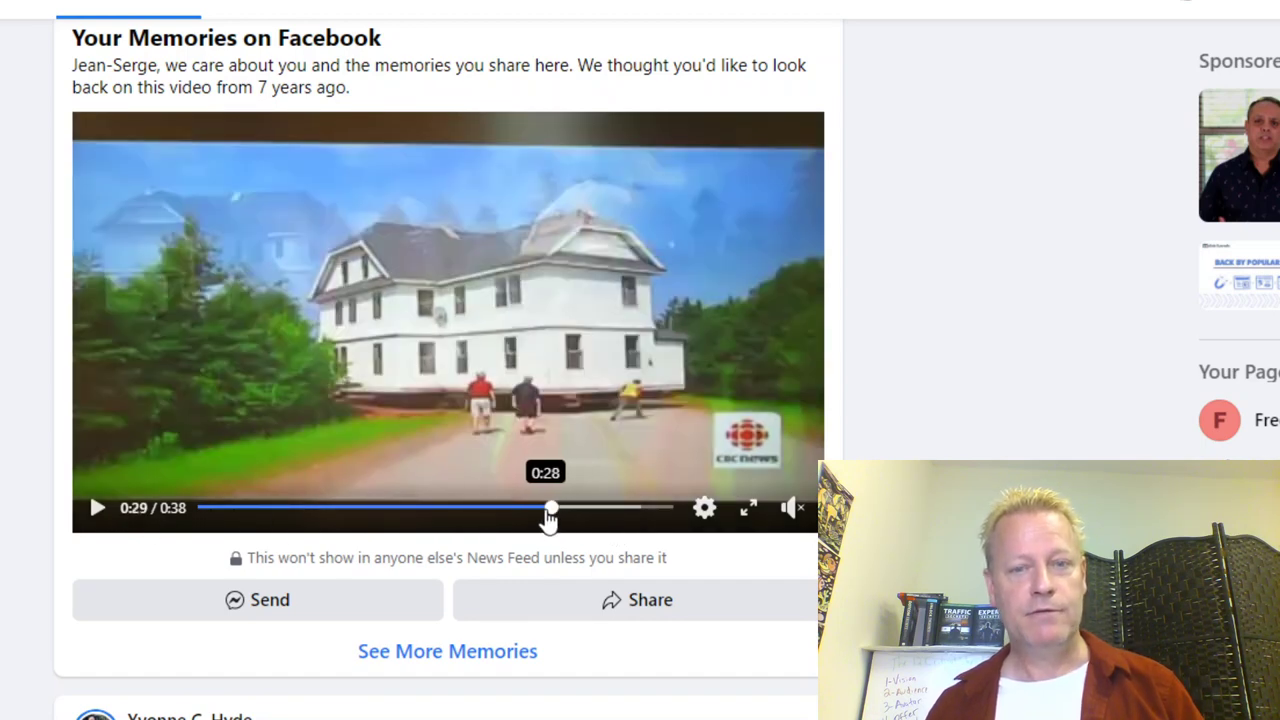
pyautogui.click(541, 509)
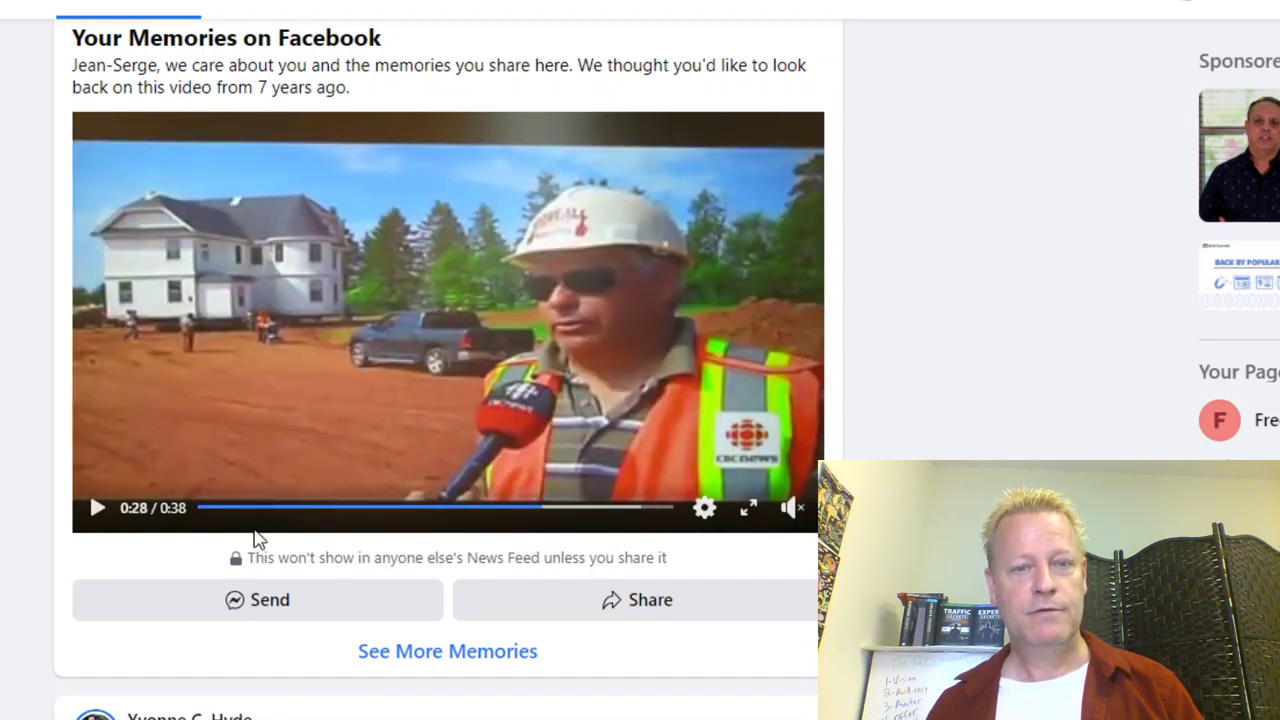
pyautogui.click(98, 508)
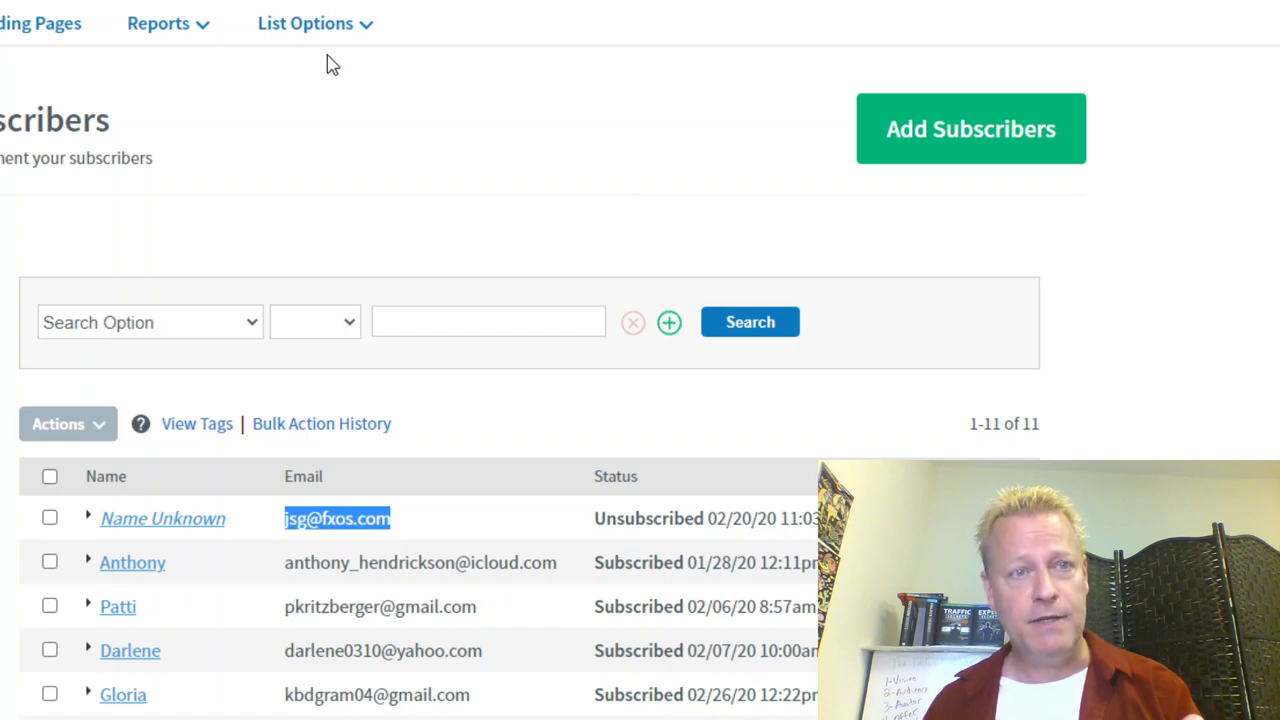
# Step: Browse the Internet Marketing Zoom Master Resell Rights archive's ebook and video product posts
pyautogui.click(330, 0)
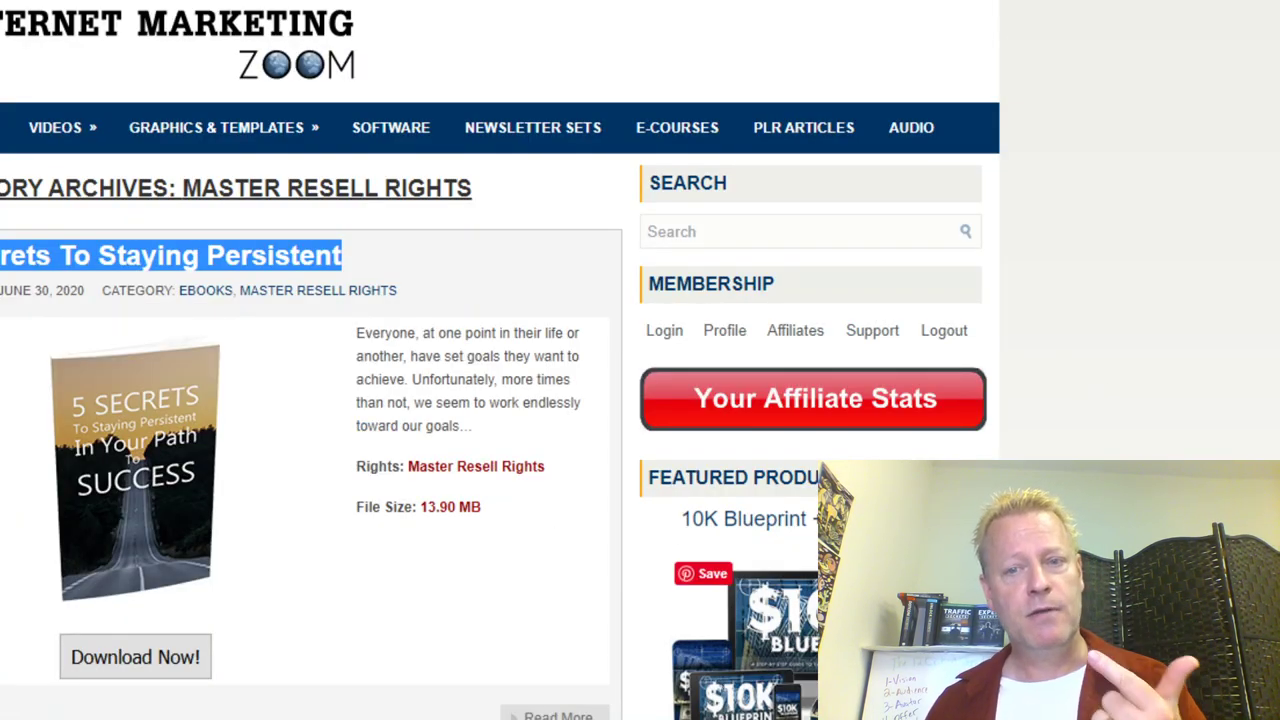
pyautogui.scroll(-6, 715, 575)
pyautogui.scroll(-5, 337, 646)
pyautogui.scroll(12, 340, 650)
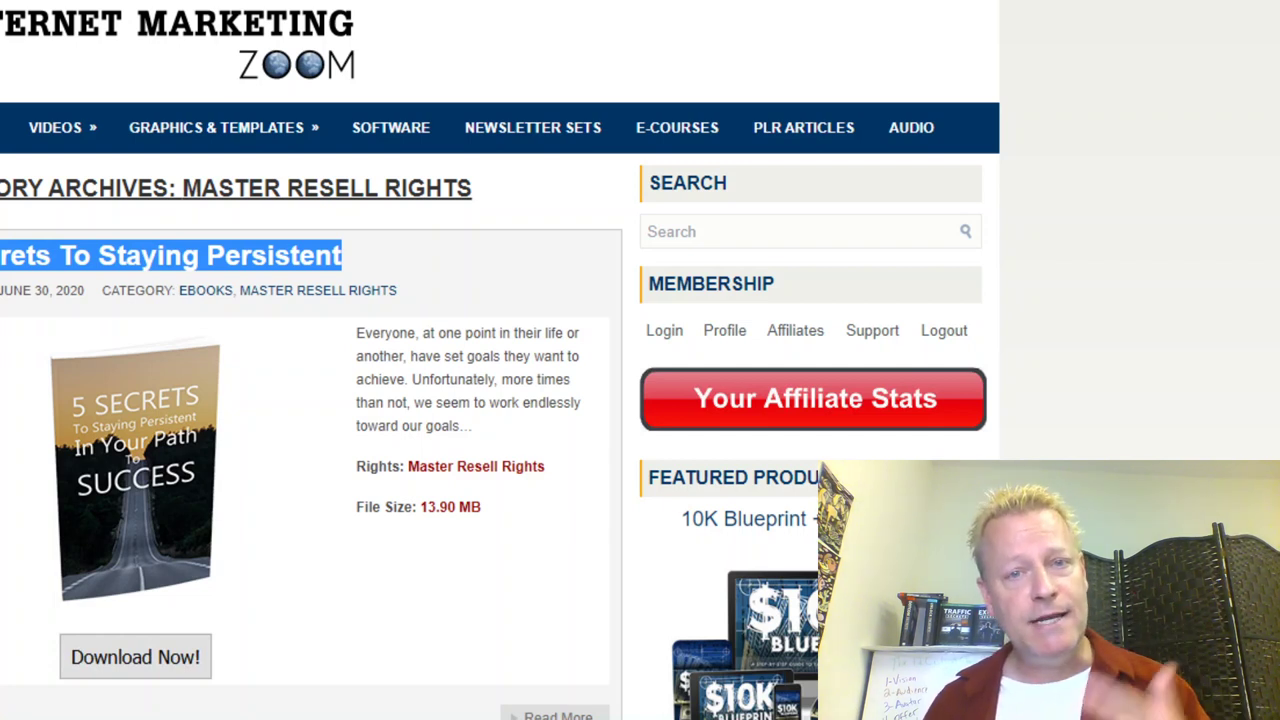
pyautogui.moveTo(62, 127)
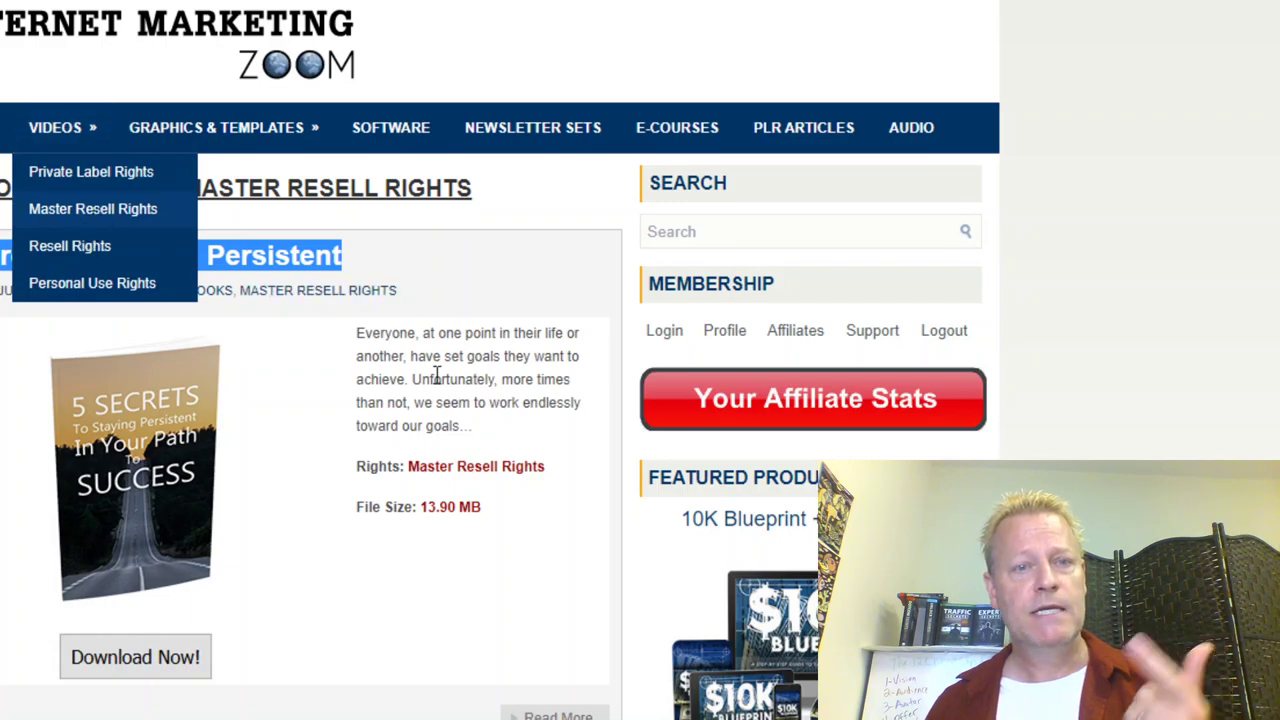
pyautogui.scroll(-9, 457, 584)
pyautogui.scroll(-15, 457, 584)
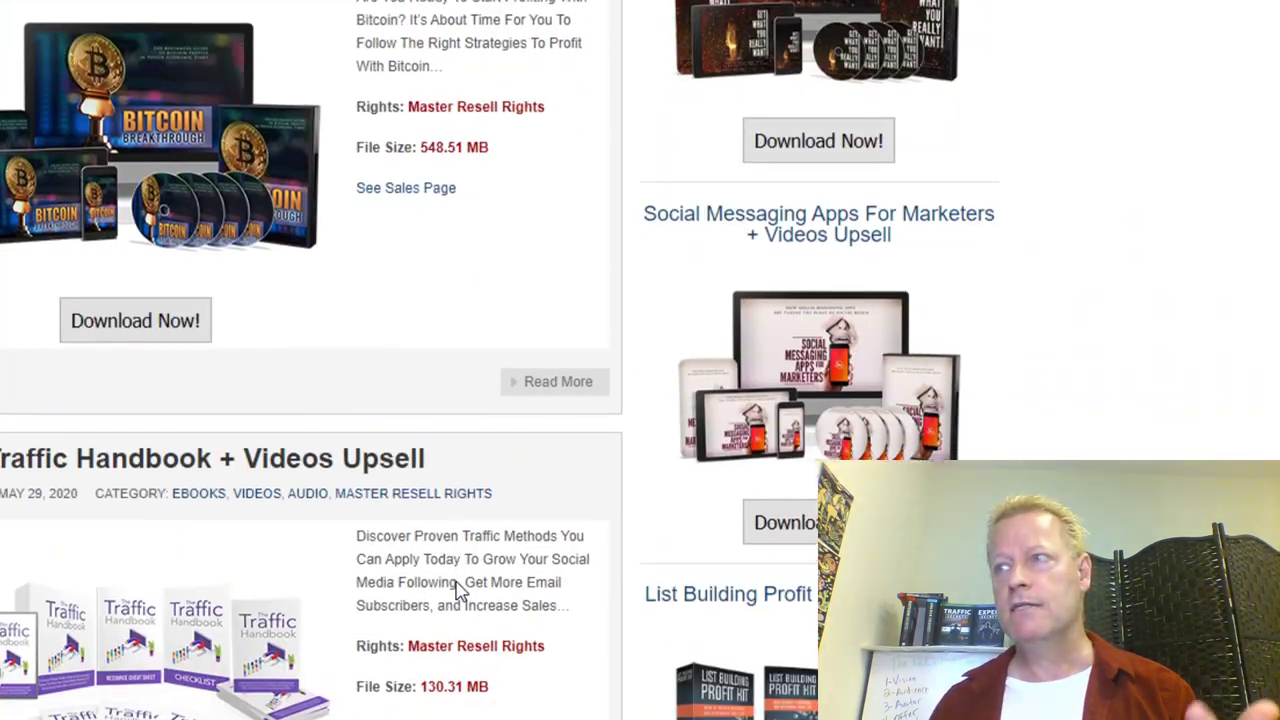
pyautogui.scroll(-5, 457, 590)
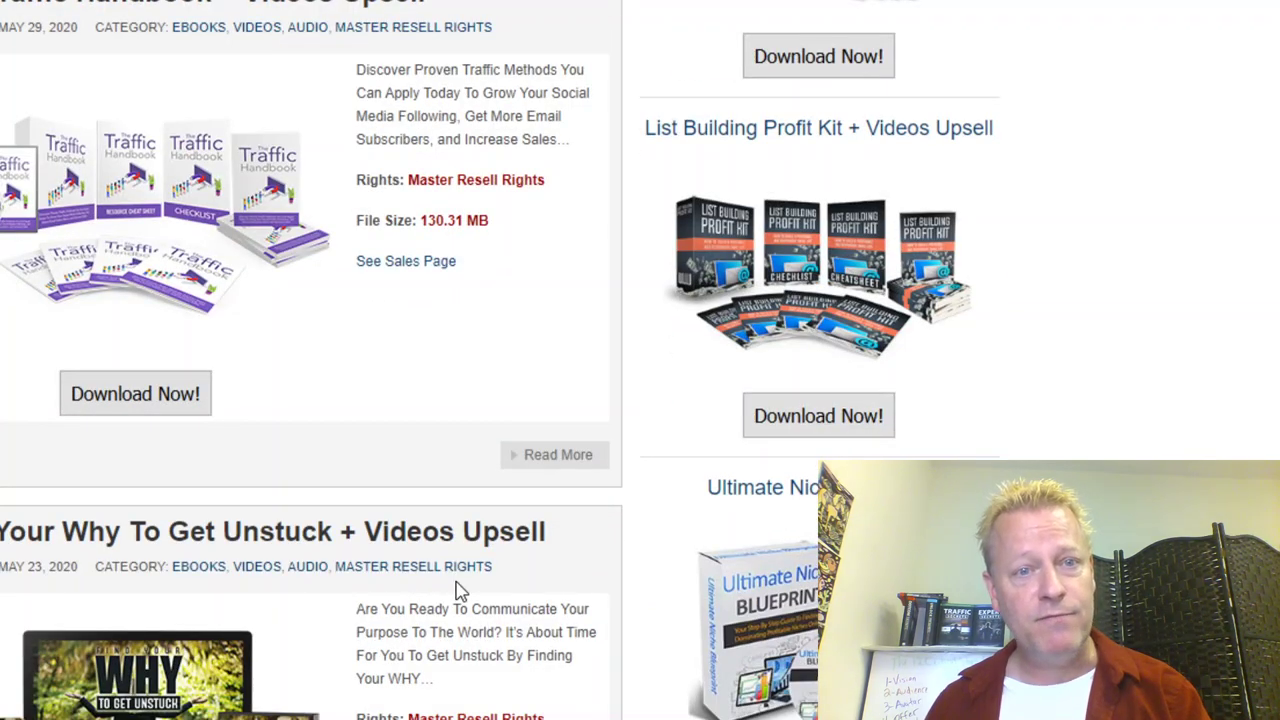
pyautogui.scroll(20, 457, 590)
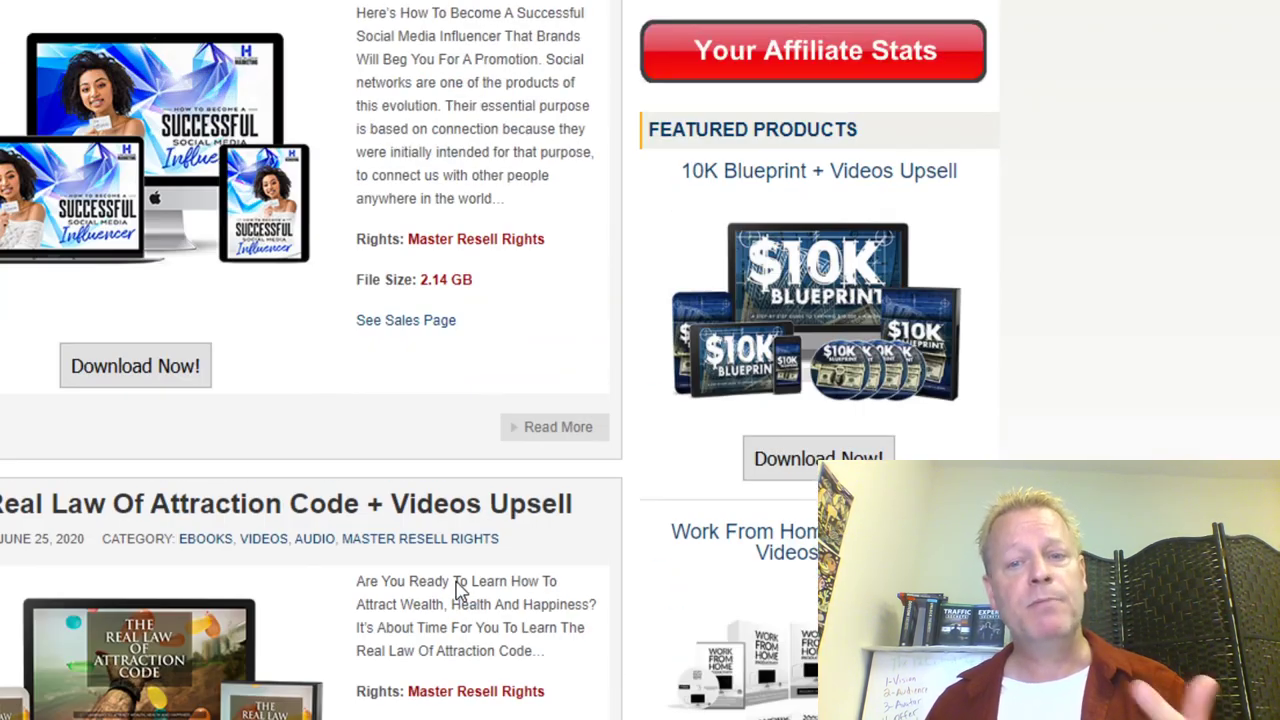